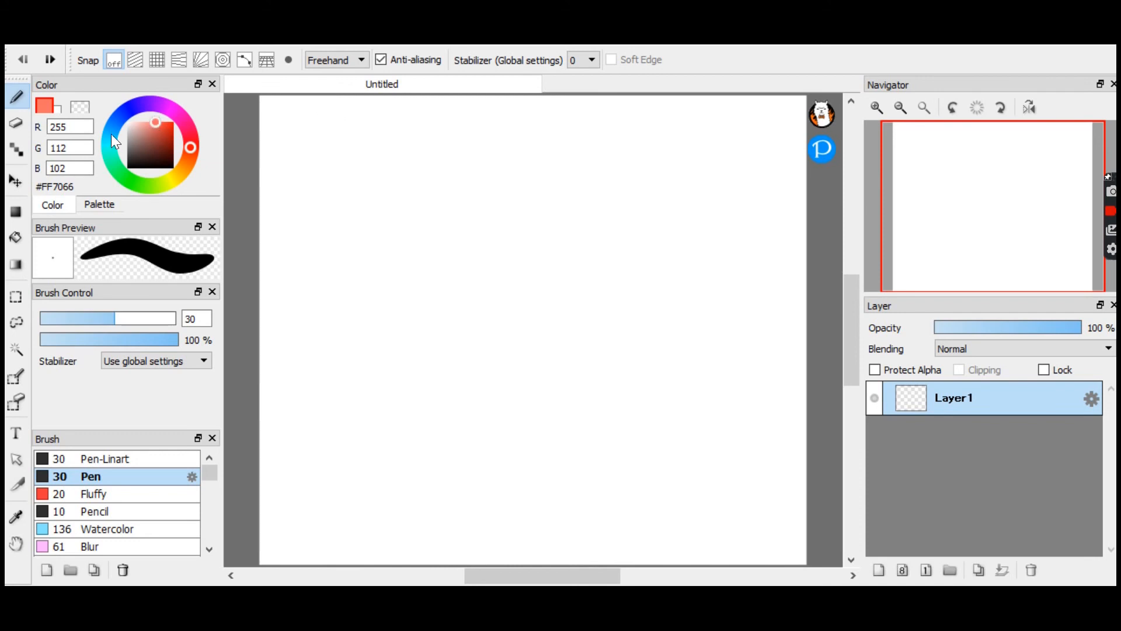
Set the drawing colour to coral red #FF6B61 and the Pen brush size to 29.5.
{"action": "left_click_drag", "start_coordinate": [160, 123], "coordinate": [156, 113]}
{"action": "left_click", "coordinate": [113, 318]}
Compare the stabilizer settings of the Pen-Linart and Pen brushes, look through the global stabilizer values, and return to the Pen brush.
{"action": "left_click", "coordinate": [128, 461]}
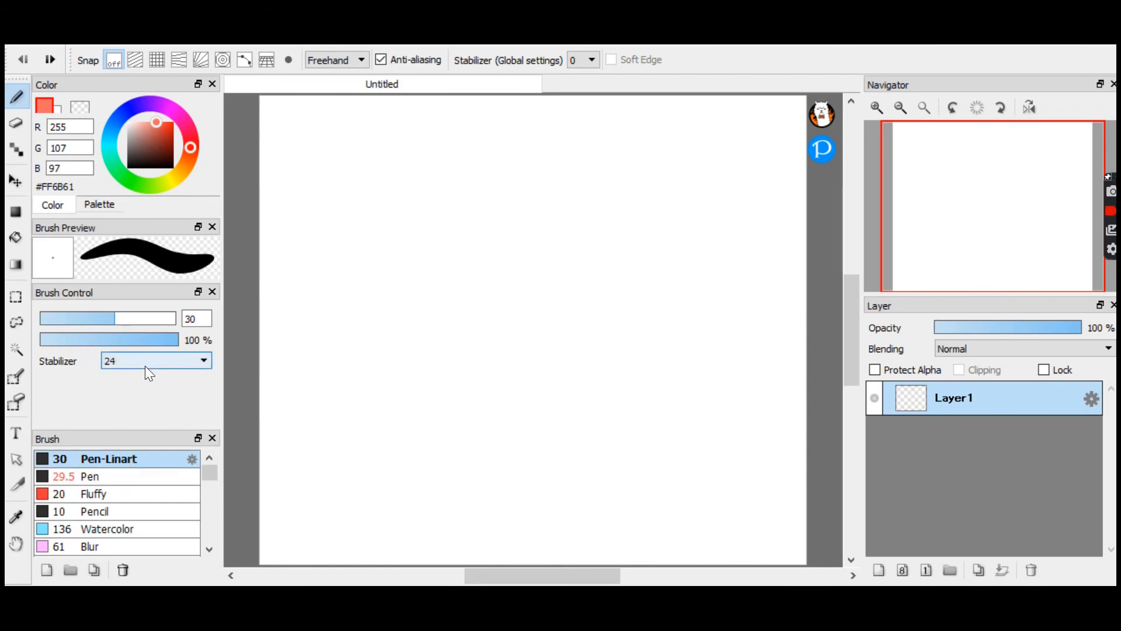
{"action": "left_click", "coordinate": [138, 473]}
{"action": "left_click", "coordinate": [134, 458]}
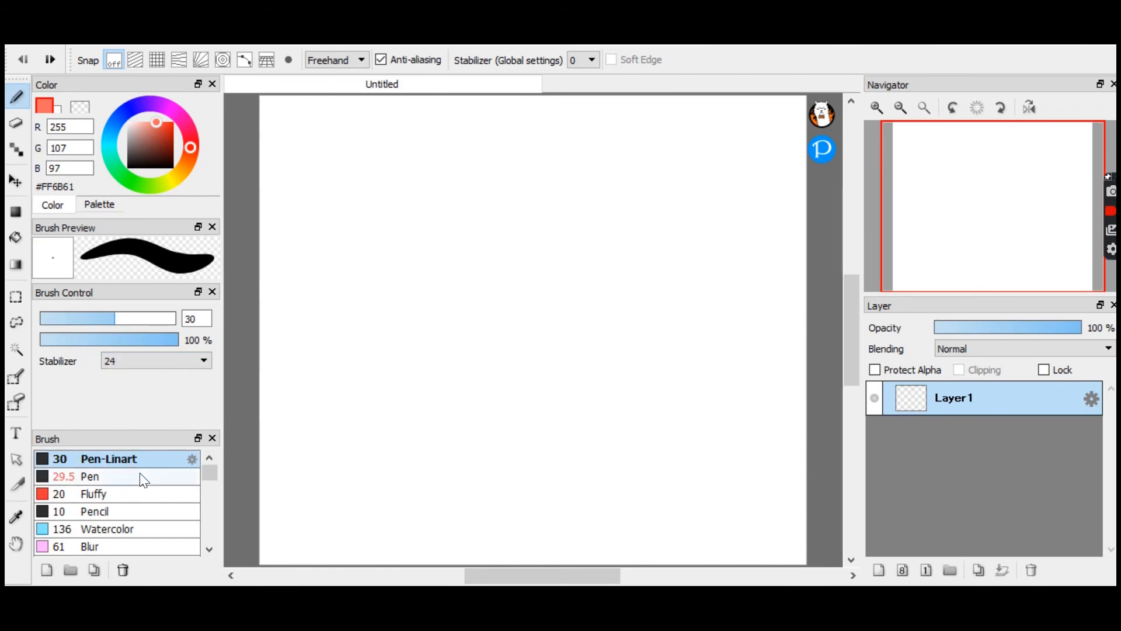
{"action": "left_click", "coordinate": [140, 480]}
{"action": "left_click", "coordinate": [143, 464]}
{"action": "left_click", "coordinate": [581, 61]}
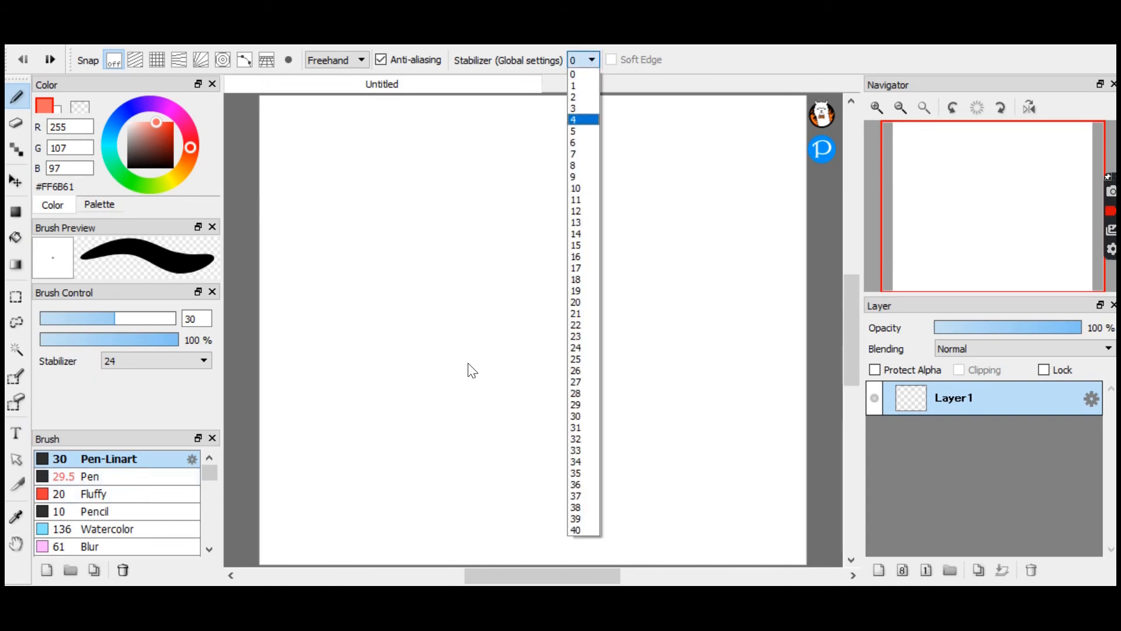
{"action": "left_click", "coordinate": [468, 389]}
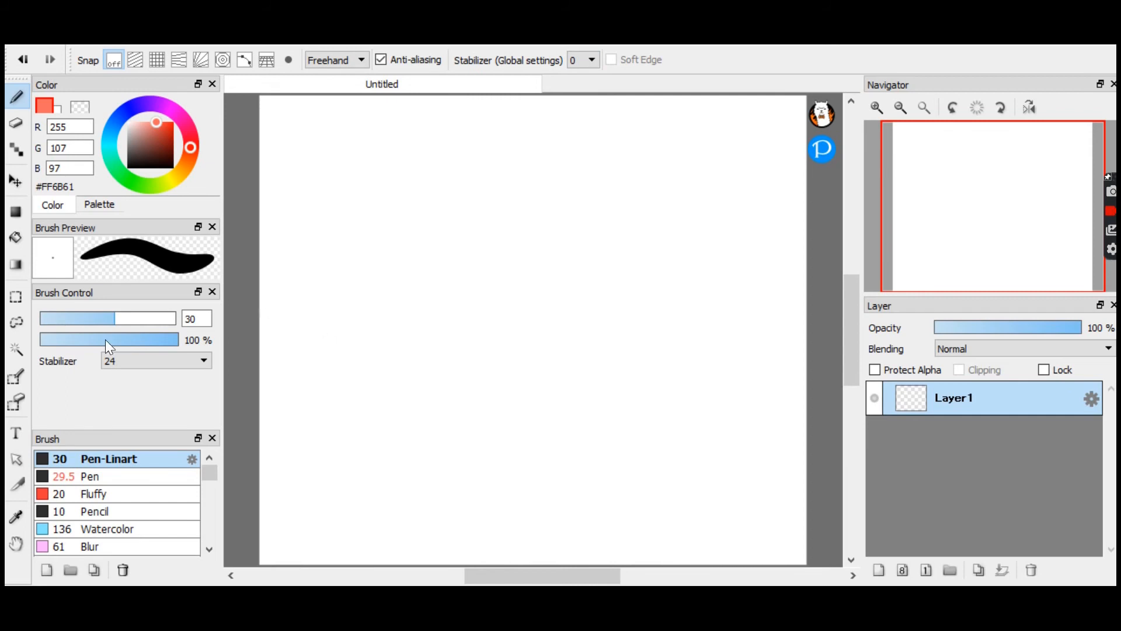
{"action": "left_click", "coordinate": [162, 476]}
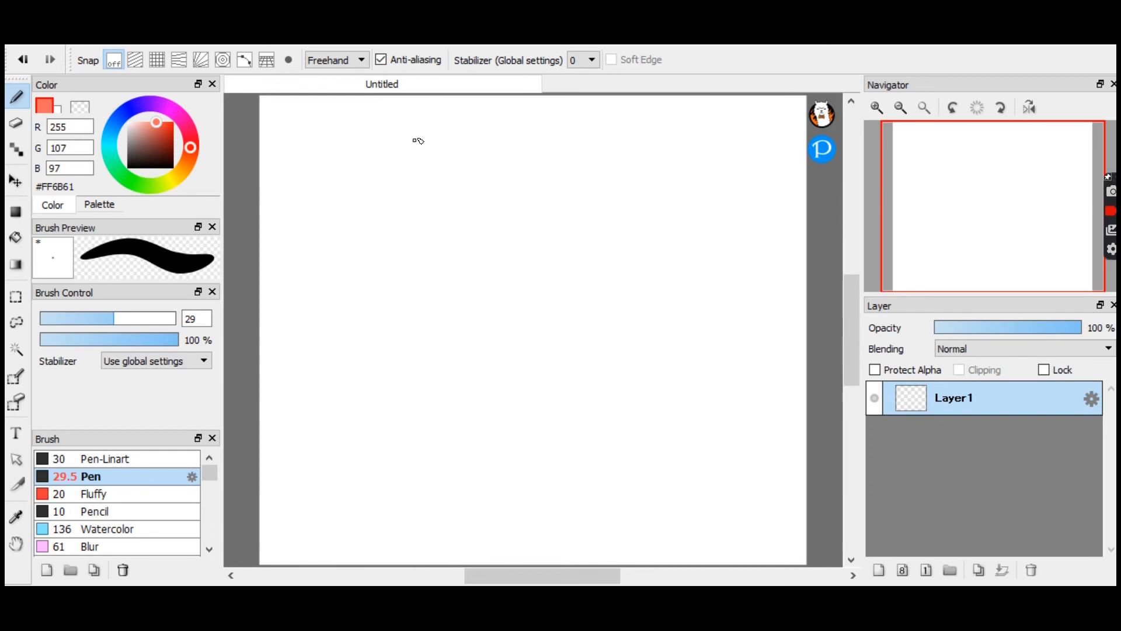
Try to sketch the head circle freehand, undo it, and try the Curve shape.
{"action": "mouse_move", "coordinate": [528, 143]}
{"action": "left_mouse_down"}
{"action": "mouse_move", "coordinate": [570, 207]}
{"action": "mouse_move", "coordinate": [485, 183]}
{"action": "mouse_move", "coordinate": [546, 139]}
{"action": "mouse_move", "coordinate": [572, 201]}
{"action": "mouse_move", "coordinate": [487, 200]}
{"action": "mouse_move", "coordinate": [553, 226]}
{"action": "left_mouse_up"}
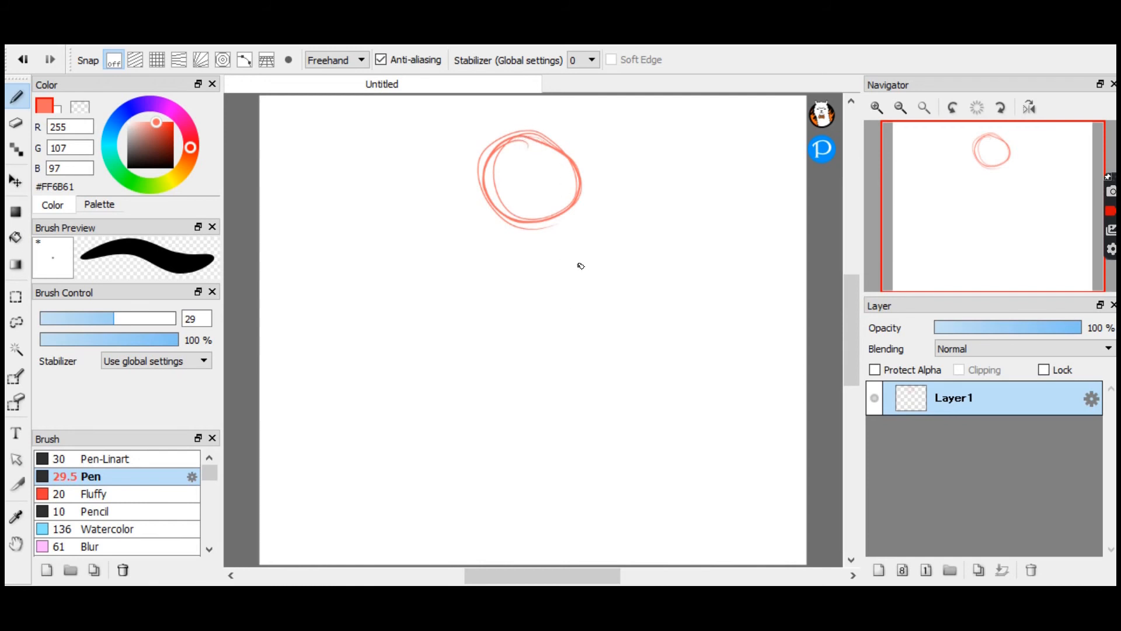
{"action": "key", "text": "ctrl+z"}
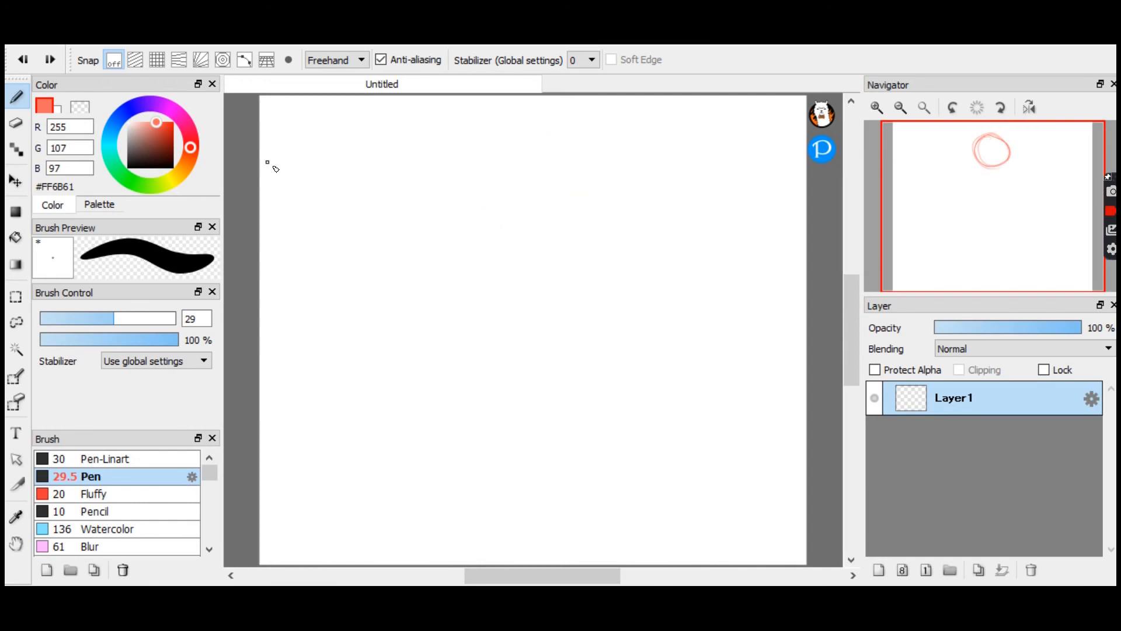
{"action": "left_click", "coordinate": [345, 60]}
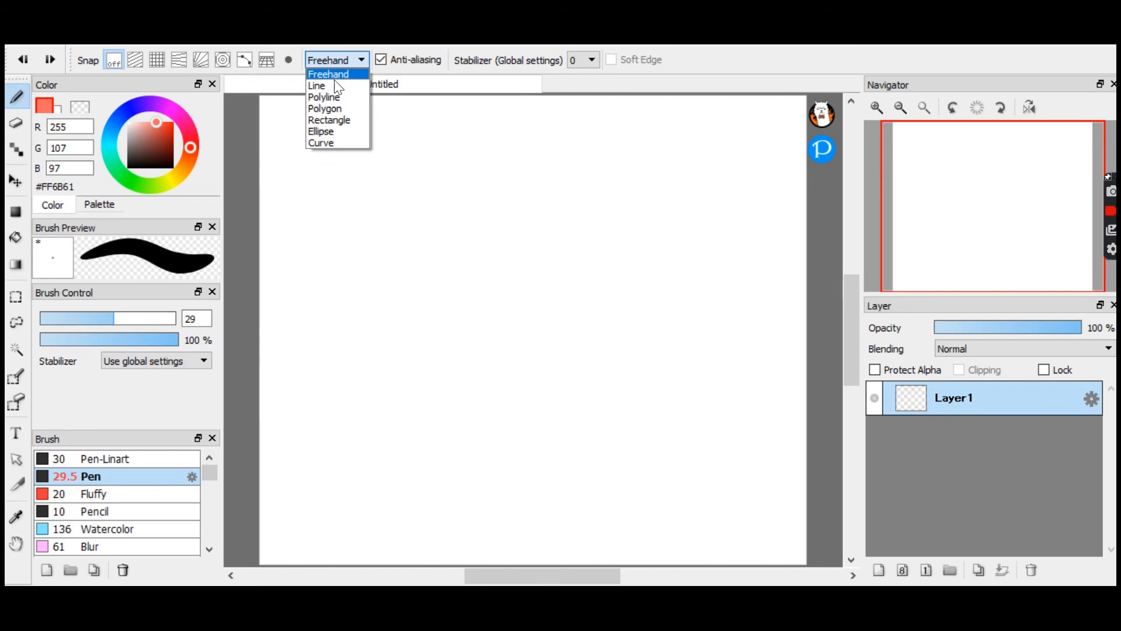
{"action": "left_click", "coordinate": [327, 140]}
{"action": "left_click", "coordinate": [467, 142]}
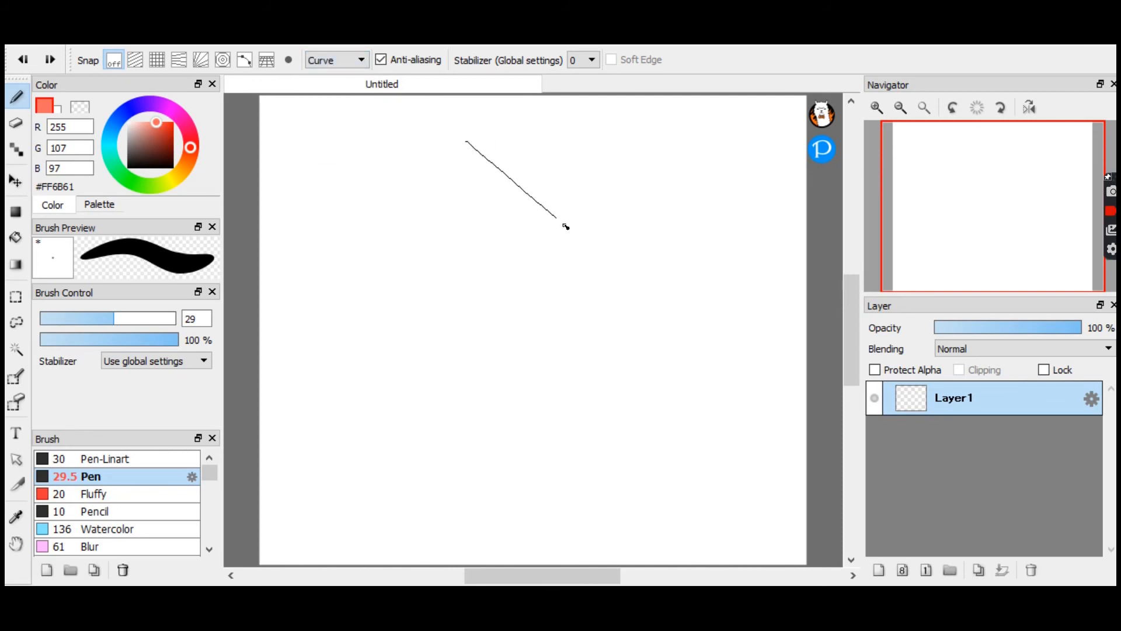
Draw a large head circle in the upper middle of the canvas with the Ellipse shape.
{"action": "left_click", "coordinate": [357, 60]}
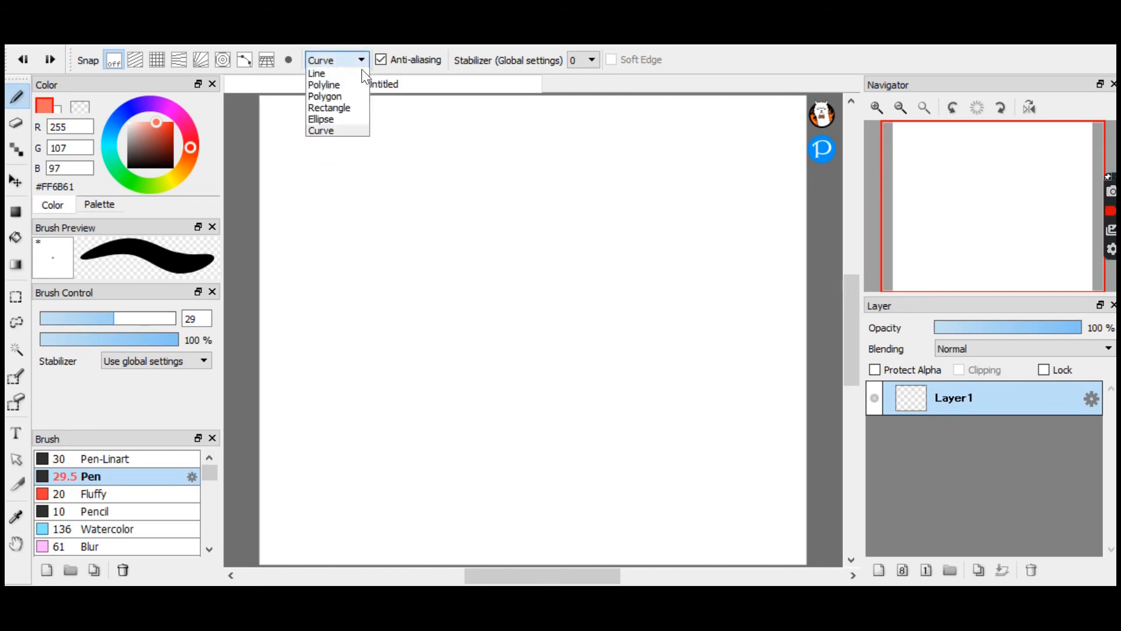
{"action": "left_click", "coordinate": [330, 131]}
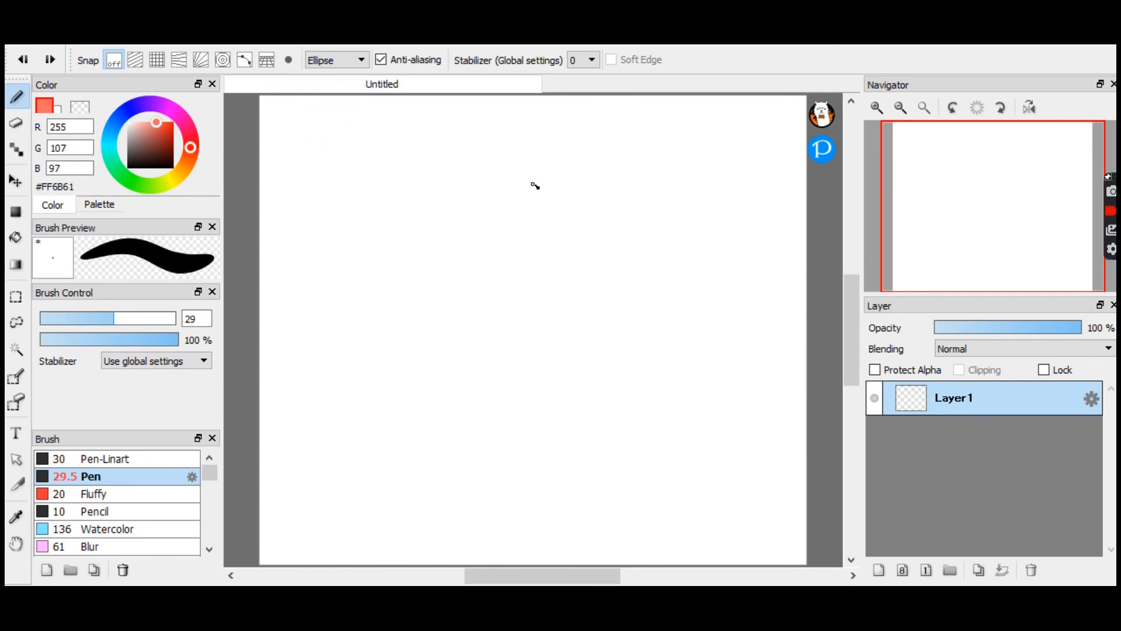
{"action": "mouse_move", "coordinate": [445, 155]}
{"action": "left_mouse_down"}
{"action": "mouse_move", "coordinate": [578, 233]}
{"action": "mouse_move", "coordinate": [590, 295]}
{"action": "mouse_move", "coordinate": [610, 311]}
{"action": "left_mouse_up"}
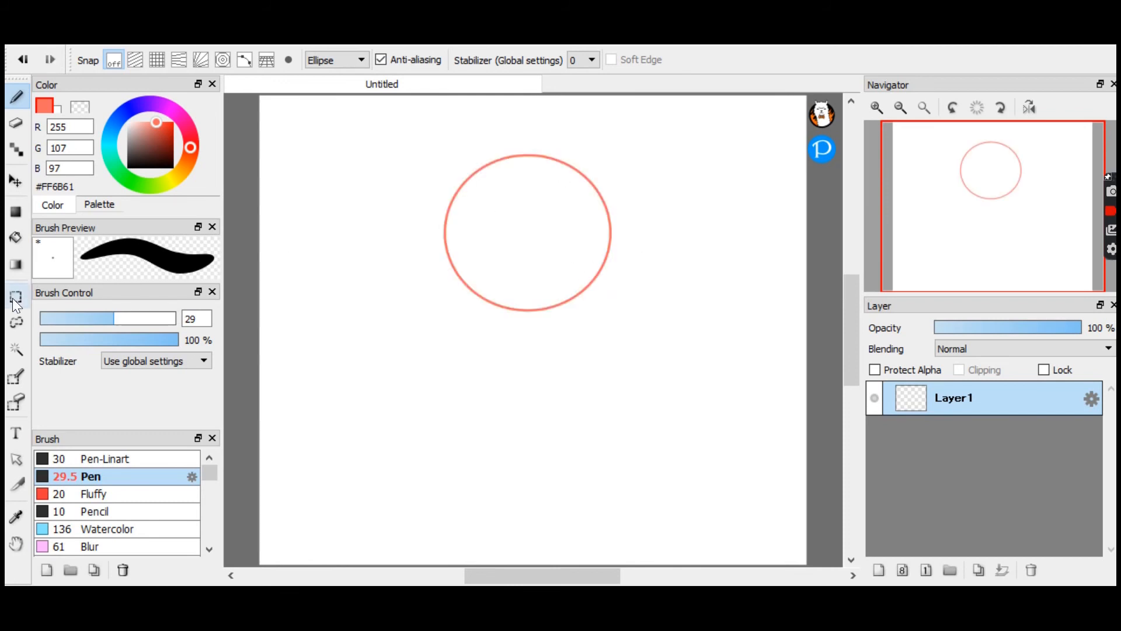
Lasso the circle, transform it into a smaller, rounder circle near the top of the canvas, apply it, and return to the brush.
{"action": "left_click", "coordinate": [16, 322]}
{"action": "mouse_move", "coordinate": [466, 141]}
{"action": "left_mouse_down"}
{"action": "mouse_move", "coordinate": [400, 185]}
{"action": "mouse_move", "coordinate": [482, 178]}
{"action": "left_mouse_up"}
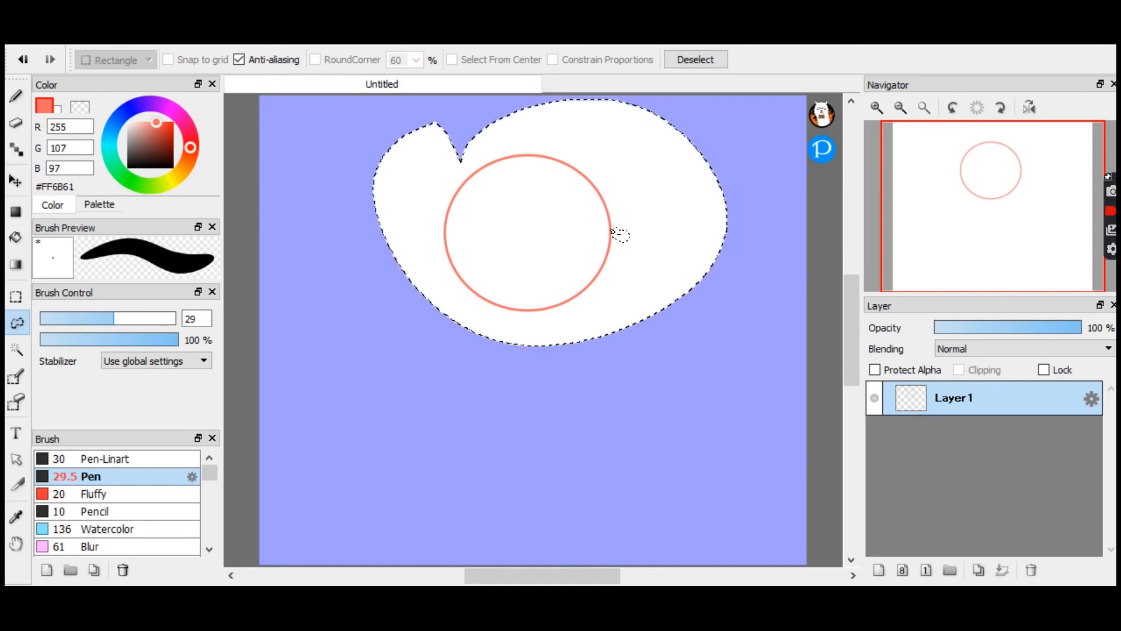
{"action": "key", "text": "ctrl+t"}
{"action": "left_click", "coordinate": [924, 108]}
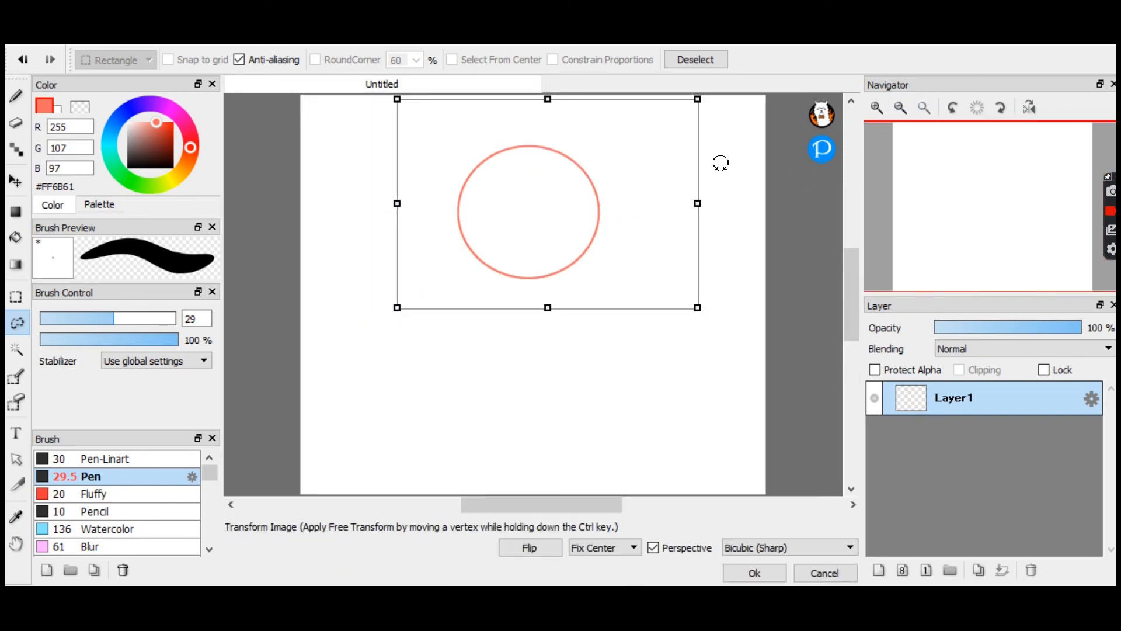
{"action": "left_click", "coordinate": [901, 107]}
{"action": "left_click_drag", "start_coordinate": [669, 133], "coordinate": [645, 150]}
{"action": "left_click_drag", "start_coordinate": [576, 240], "coordinate": [574, 222]}
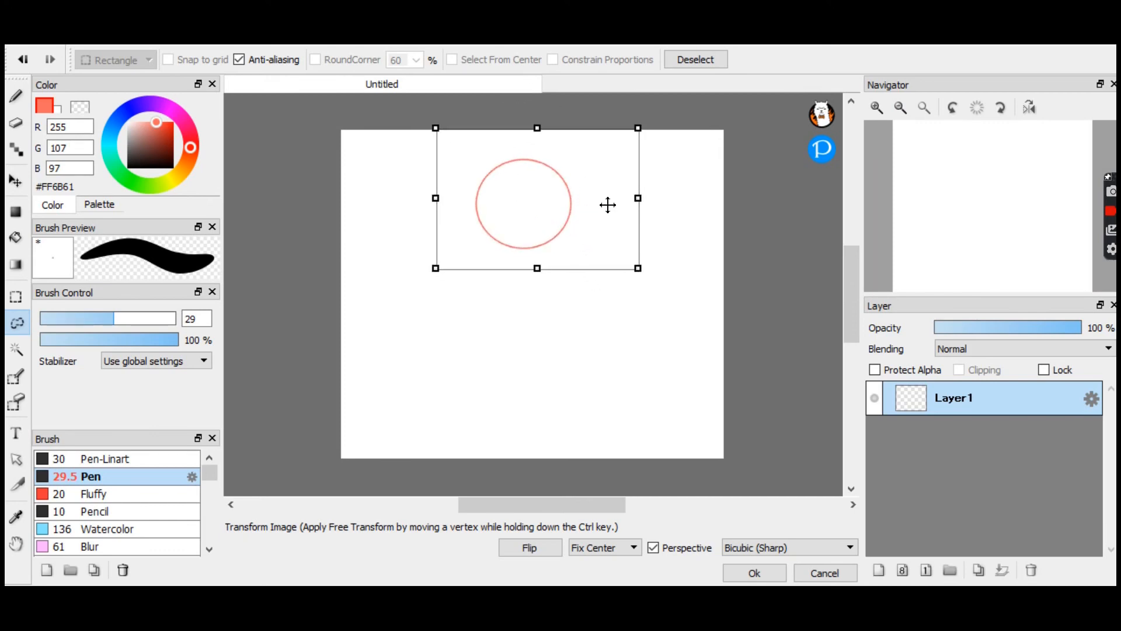
{"action": "left_click_drag", "start_coordinate": [643, 122], "coordinate": [673, 243]}
{"action": "left_click", "coordinate": [754, 570]}
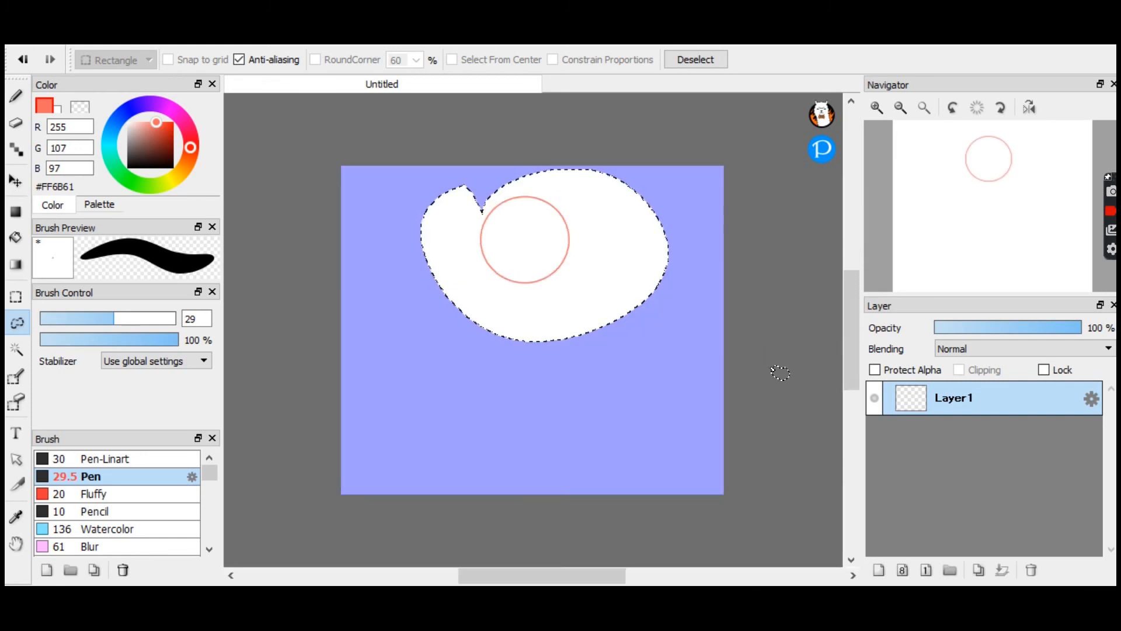
{"action": "left_click", "coordinate": [922, 107]}
{"action": "key", "text": "b"}
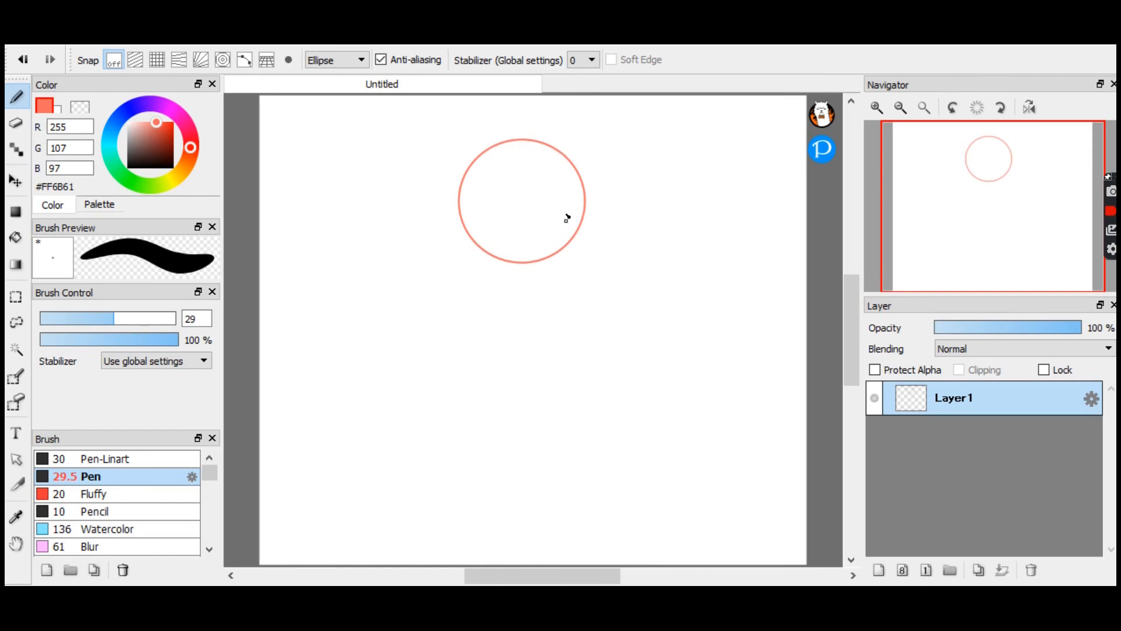
Switch back to Freehand and sketch a curved vertical centre line through the head circle, extending below it.
{"action": "left_click", "coordinate": [330, 61]}
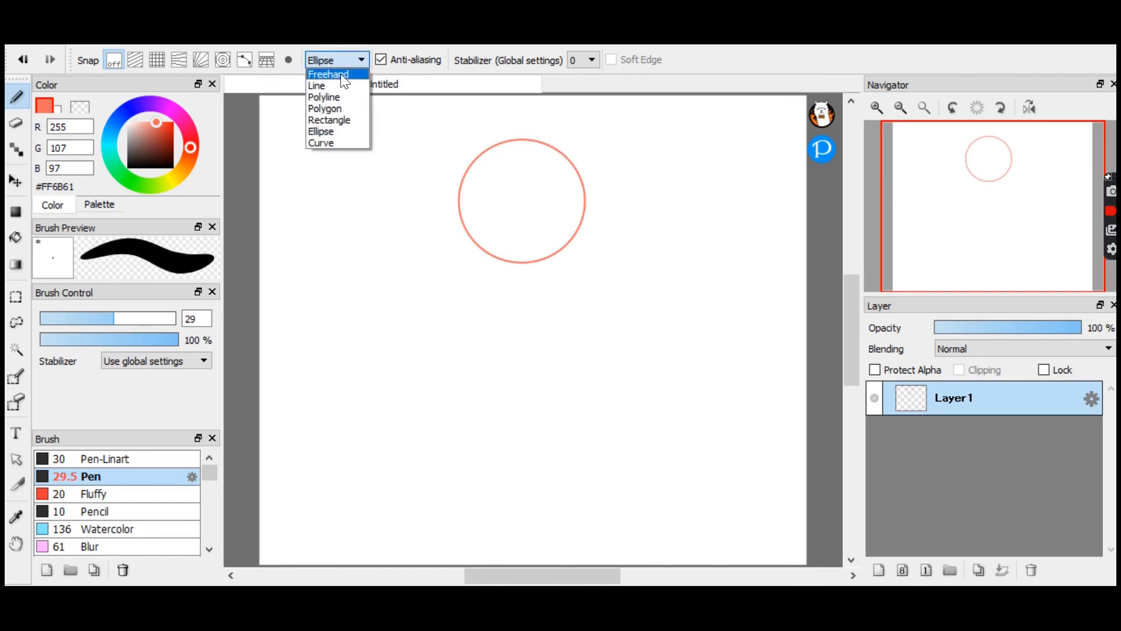
{"action": "left_click", "coordinate": [320, 85]}
{"action": "left_click", "coordinate": [342, 60]}
{"action": "left_click", "coordinate": [334, 70]}
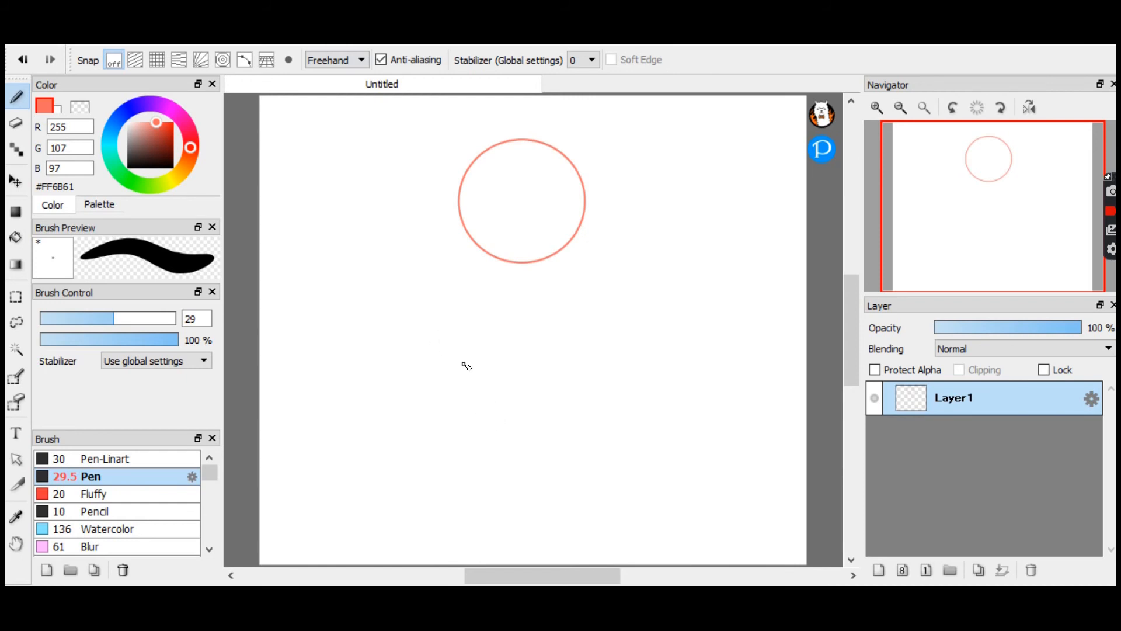
{"action": "left_click_drag", "start_coordinate": [520, 141], "coordinate": [526, 240]}
{"action": "key", "text": "ctrl+z"}
{"action": "key", "text": "ctrl+z"}
{"action": "key", "text": "ctrl+z"}
{"action": "mouse_move", "coordinate": [520, 145]}
{"action": "left_mouse_down"}
{"action": "mouse_move", "coordinate": [514, 259]}
{"action": "mouse_move", "coordinate": [533, 323]}
{"action": "left_mouse_up"}
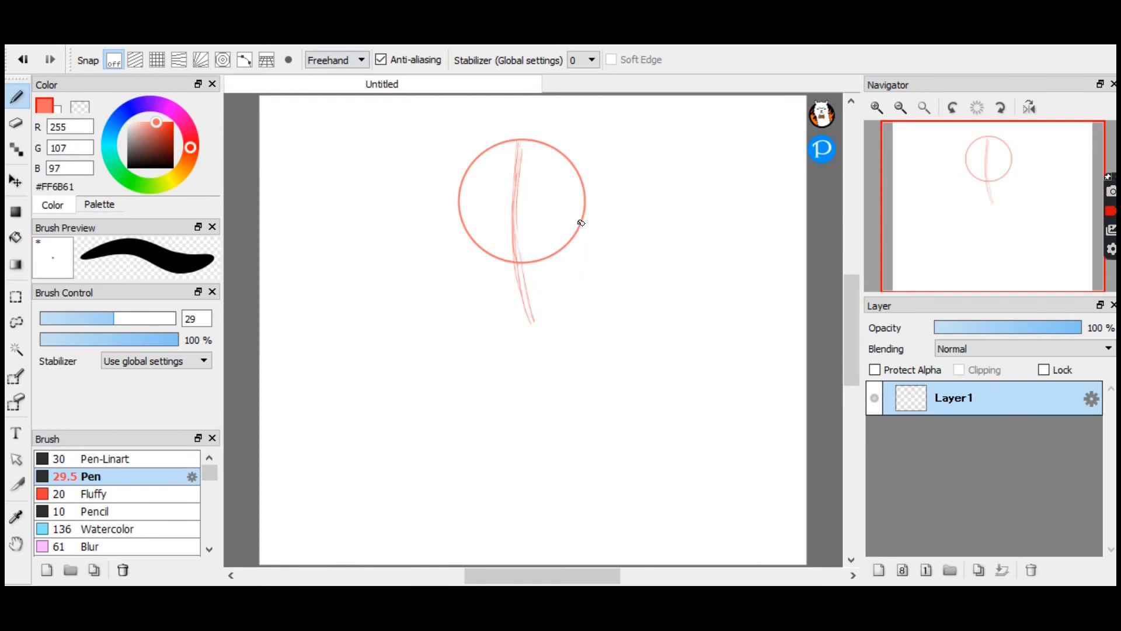
Sketch an example square and a rounded shape beside the head, and undo both.
{"action": "mouse_move", "coordinate": [662, 159]}
{"action": "left_mouse_down"}
{"action": "mouse_move", "coordinate": [668, 217]}
{"action": "mouse_move", "coordinate": [724, 218]}
{"action": "mouse_move", "coordinate": [727, 194]}
{"action": "mouse_move", "coordinate": [690, 142]}
{"action": "mouse_move", "coordinate": [673, 143]}
{"action": "mouse_move", "coordinate": [666, 178]}
{"action": "mouse_move", "coordinate": [696, 205]}
{"action": "mouse_move", "coordinate": [716, 150]}
{"action": "mouse_move", "coordinate": [719, 233]}
{"action": "mouse_move", "coordinate": [670, 193]}
{"action": "mouse_move", "coordinate": [677, 222]}
{"action": "mouse_move", "coordinate": [666, 213]}
{"action": "mouse_move", "coordinate": [711, 216]}
{"action": "mouse_move", "coordinate": [730, 166]}
{"action": "mouse_move", "coordinate": [762, 306]}
{"action": "mouse_move", "coordinate": [732, 310]}
{"action": "mouse_move", "coordinate": [745, 284]}
{"action": "mouse_move", "coordinate": [699, 274]}
{"action": "mouse_move", "coordinate": [727, 303]}
{"action": "mouse_move", "coordinate": [761, 299]}
{"action": "mouse_move", "coordinate": [779, 284]}
{"action": "mouse_move", "coordinate": [776, 238]}
{"action": "mouse_move", "coordinate": [707, 262]}
{"action": "left_mouse_up"}
{"action": "mouse_move", "coordinate": [649, 362]}
{"action": "left_mouse_down"}
{"action": "mouse_move", "coordinate": [632, 323]}
{"action": "mouse_move", "coordinate": [654, 292]}
{"action": "mouse_move", "coordinate": [670, 310]}
{"action": "mouse_move", "coordinate": [714, 309]}
{"action": "mouse_move", "coordinate": [705, 342]}
{"action": "mouse_move", "coordinate": [652, 361]}
{"action": "mouse_move", "coordinate": [661, 358]}
{"action": "mouse_move", "coordinate": [643, 350]}
{"action": "mouse_move", "coordinate": [626, 296]}
{"action": "mouse_move", "coordinate": [705, 303]}
{"action": "mouse_move", "coordinate": [714, 335]}
{"action": "mouse_move", "coordinate": [658, 366]}
{"action": "left_mouse_up"}
{"action": "key", "text": "ctrl+z"}
{"action": "key", "text": "ctrl+z"}
{"action": "key", "text": "ctrl+z"}
{"action": "key", "text": "ctrl+z"}
{"action": "key", "text": "ctrl+z"}
{"action": "key", "text": "ctrl+z"}
{"action": "key", "text": "ctrl+z"}
{"action": "key", "text": "ctrl+z"}
{"action": "key", "text": "ctrl+z"}
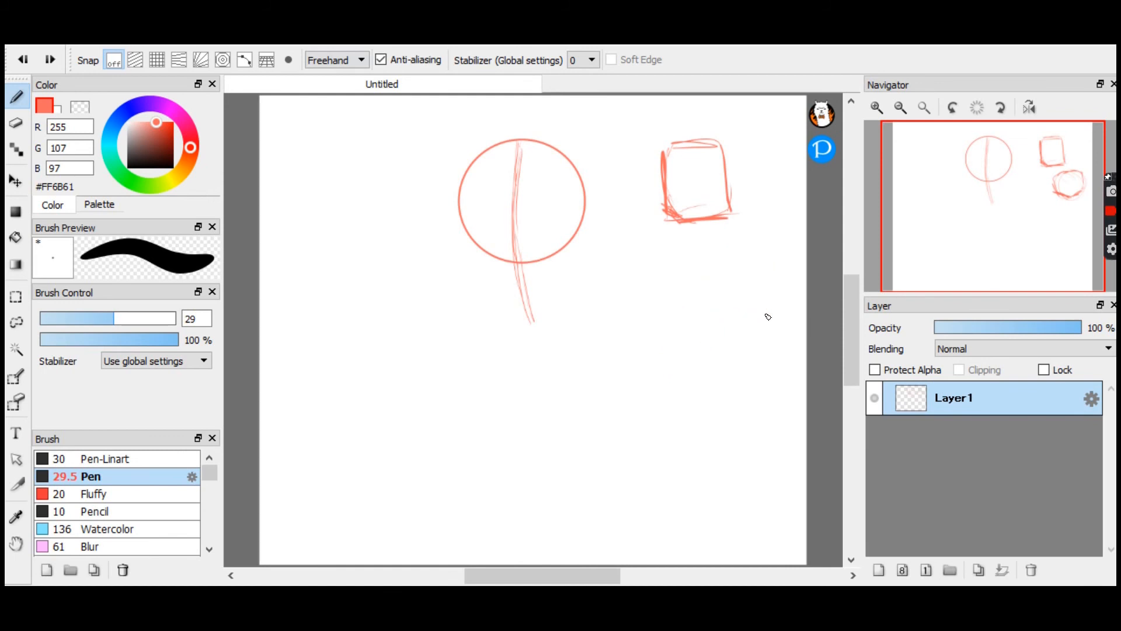
{"action": "key", "text": "ctrl+z"}
{"action": "key", "text": "ctrl+z"}
{"action": "key", "text": "ctrl+z"}
{"action": "key", "text": "ctrl+z"}
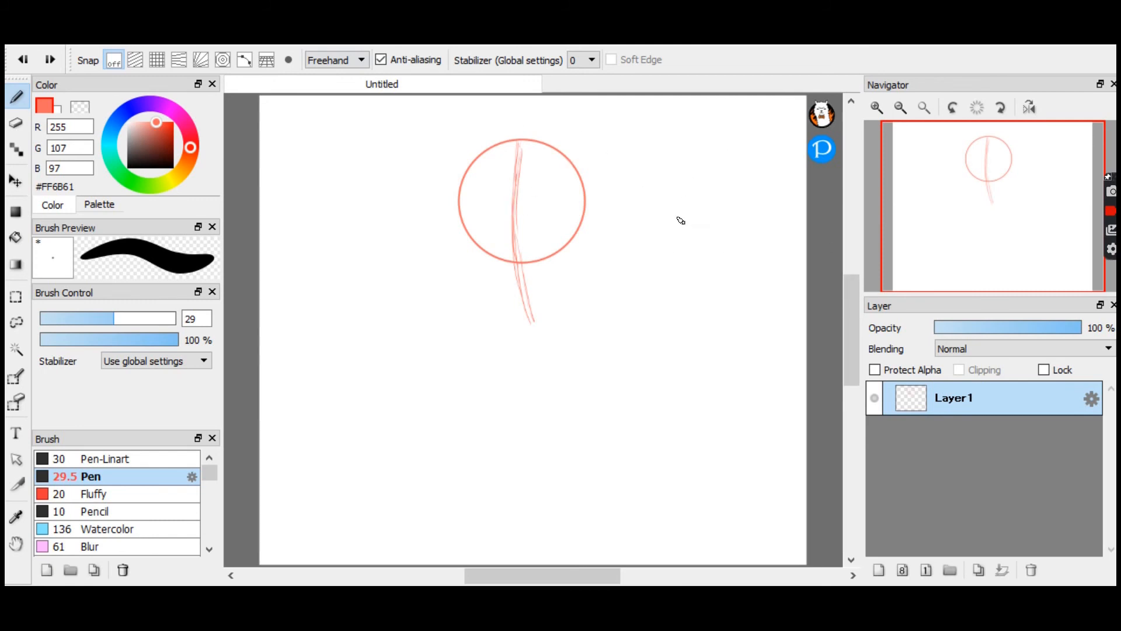
Sketch the tapering jaw and chin beneath the head circle and reinforce the vertical centre line.
{"action": "mouse_move", "coordinate": [583, 212]}
{"action": "left_mouse_down"}
{"action": "mouse_move", "coordinate": [571, 259]}
{"action": "mouse_move", "coordinate": [555, 286]}
{"action": "left_mouse_up"}
{"action": "mouse_move", "coordinate": [578, 246]}
{"action": "left_mouse_down"}
{"action": "mouse_move", "coordinate": [551, 291]}
{"action": "mouse_move", "coordinate": [523, 294]}
{"action": "mouse_move", "coordinate": [494, 283]}
{"action": "mouse_move", "coordinate": [471, 240]}
{"action": "left_mouse_up"}
{"action": "left_click_drag", "start_coordinate": [493, 279], "coordinate": [463, 226]}
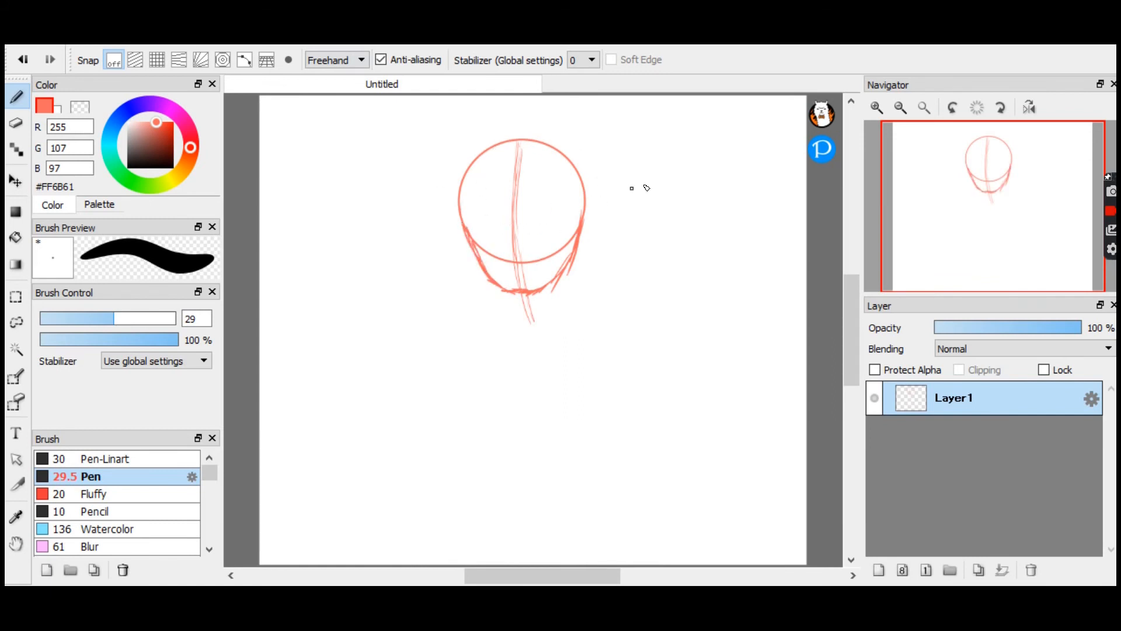
{"action": "left_click_drag", "start_coordinate": [518, 147], "coordinate": [512, 250]}
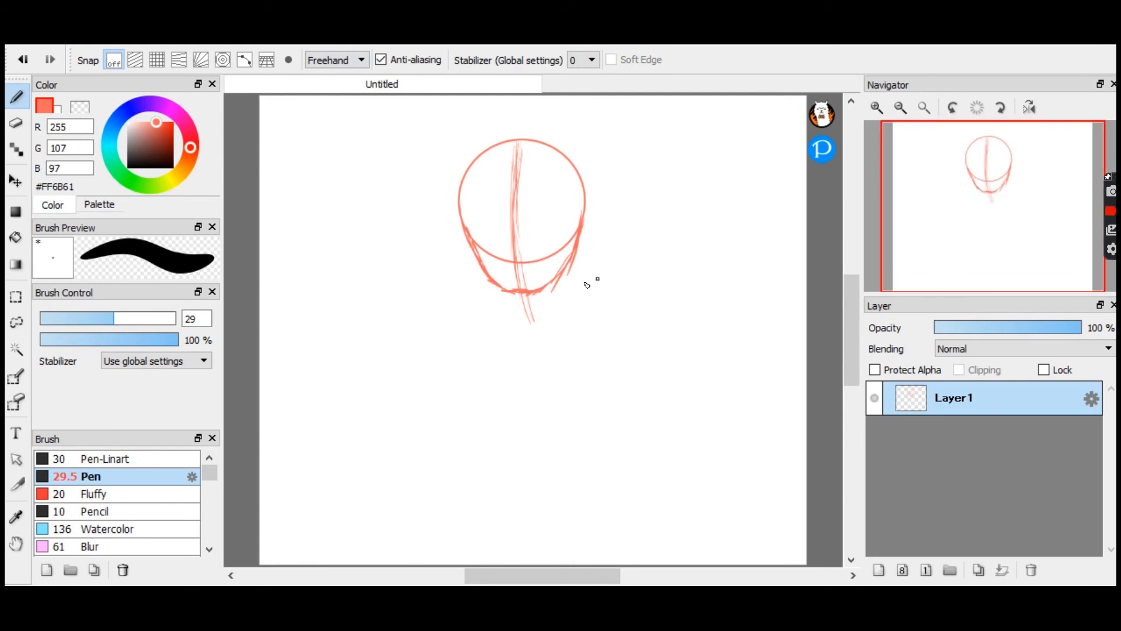
Sketch a horizontal eye line across the lower part of the head circle and add an upper eyelid arc on each side.
{"action": "left_click_drag", "start_coordinate": [468, 222], "coordinate": [578, 220]}
{"action": "left_click_drag", "start_coordinate": [536, 216], "coordinate": [561, 216]}
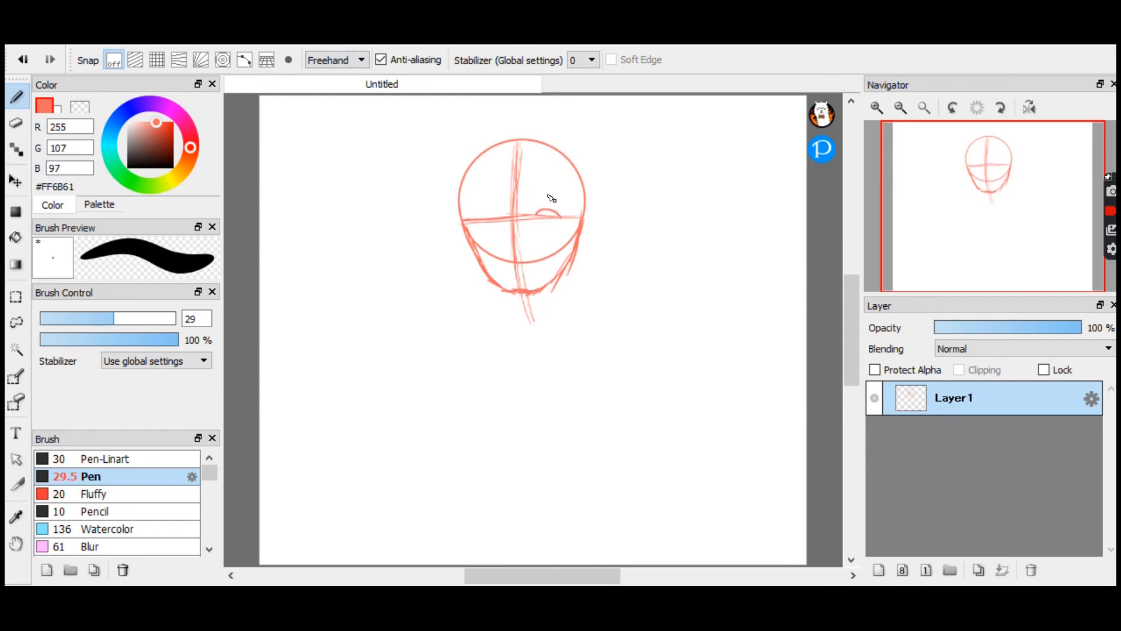
{"action": "left_click_drag", "start_coordinate": [480, 220], "coordinate": [497, 217]}
{"action": "key", "text": "ctrl+z"}
{"action": "key", "text": "ctrl+z"}
{"action": "left_click_drag", "start_coordinate": [534, 219], "coordinate": [567, 214]}
{"action": "mouse_move", "coordinate": [480, 220]}
{"action": "left_mouse_down"}
{"action": "mouse_move", "coordinate": [492, 210]}
{"action": "mouse_move", "coordinate": [499, 219]}
{"action": "mouse_move", "coordinate": [477, 224]}
{"action": "mouse_move", "coordinate": [491, 211]}
{"action": "mouse_move", "coordinate": [502, 219]}
{"action": "left_mouse_up"}
Sketch horizontal nose and mouth guide lines below the eyes, and undo both.
{"action": "left_click_drag", "start_coordinate": [482, 240], "coordinate": [584, 240]}
{"action": "left_click_drag", "start_coordinate": [484, 263], "coordinate": [541, 261]}
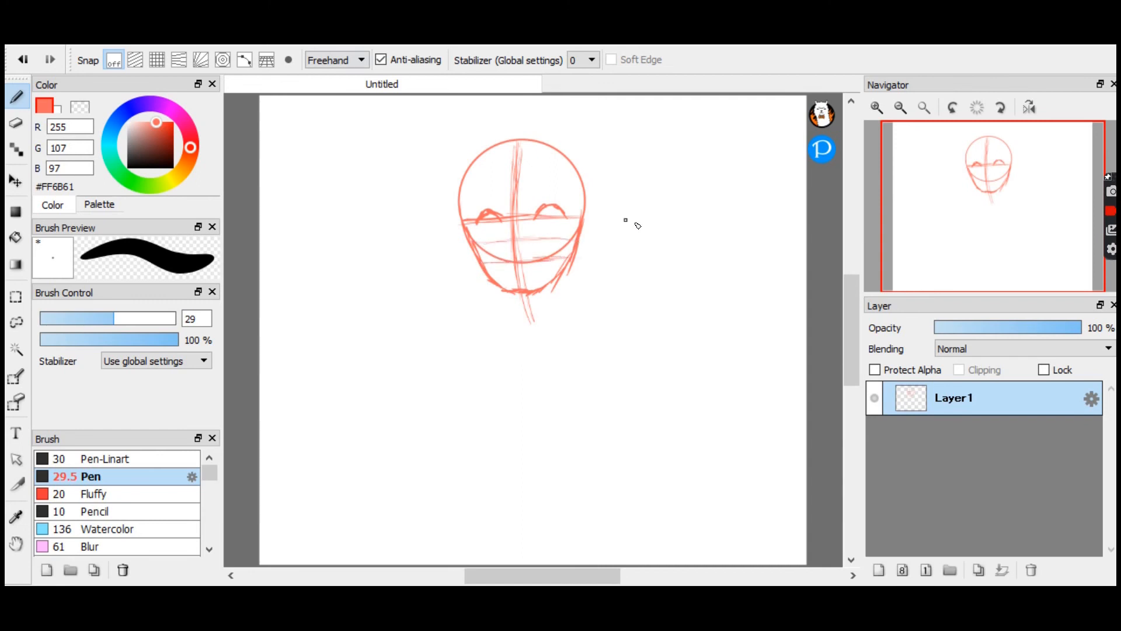
{"action": "key", "text": "ctrl+z"}
{"action": "key", "text": "ctrl+z"}
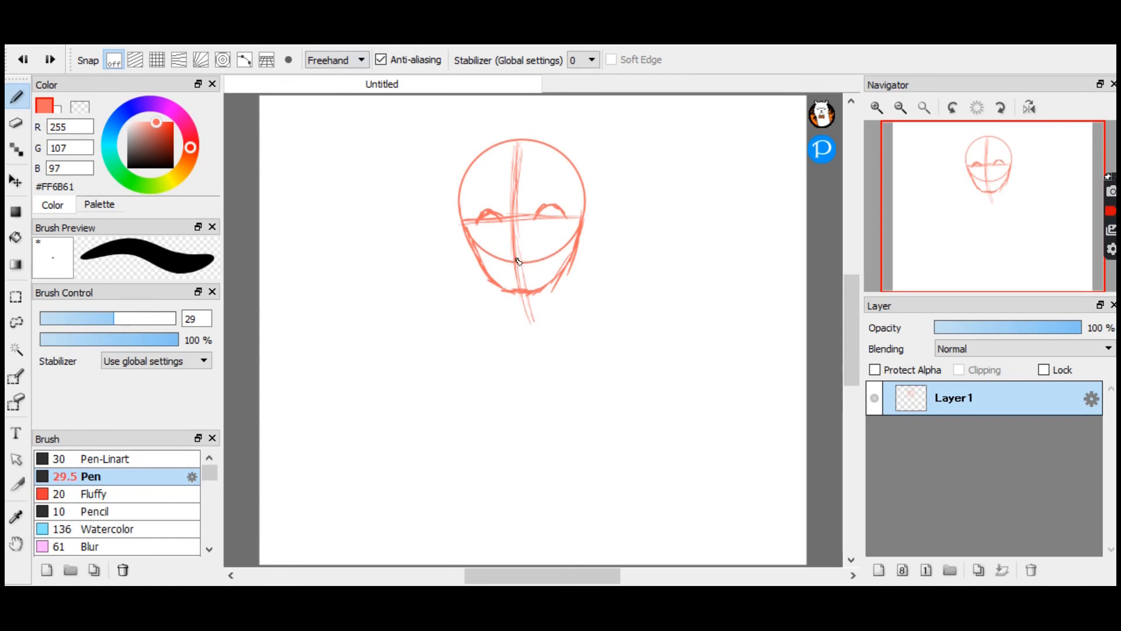
Sketch the mouth line, filled pupils and a nose circle on the face, and reinforce the jawline.
{"action": "mouse_move", "coordinate": [528, 255]}
{"action": "left_mouse_down"}
{"action": "mouse_move", "coordinate": [515, 261]}
{"action": "mouse_move", "coordinate": [543, 252]}
{"action": "left_mouse_up"}
{"action": "key", "text": "ctrl+z"}
{"action": "left_click", "coordinate": [552, 216], "text": "alt"}
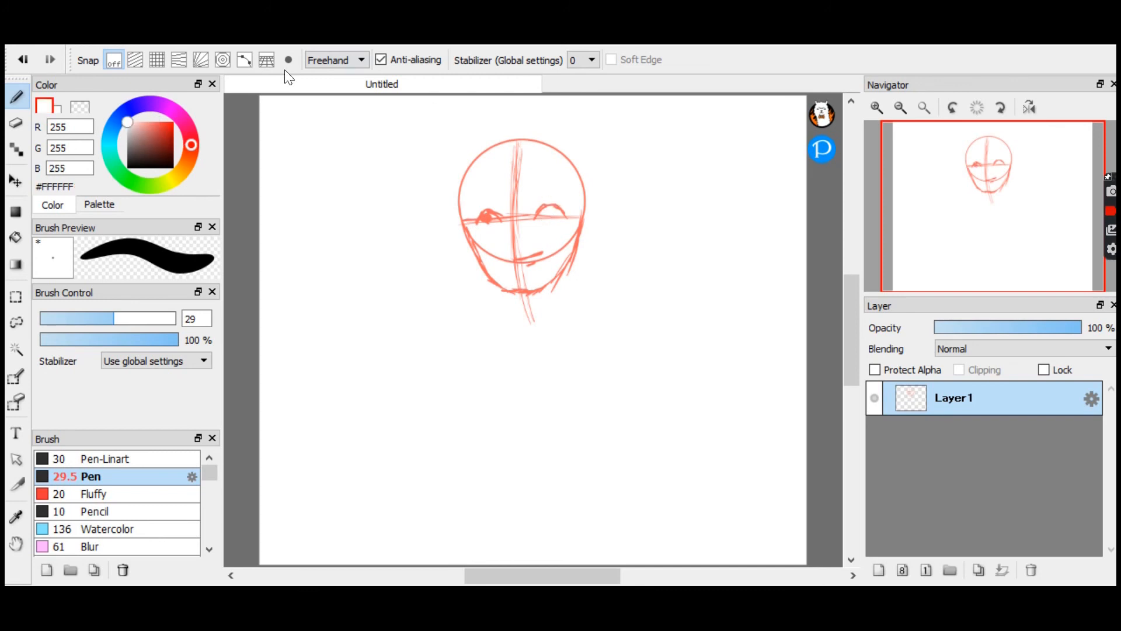
{"action": "left_click", "coordinate": [487, 259], "text": "alt"}
{"action": "mouse_move", "coordinate": [549, 213]}
{"action": "left_mouse_down"}
{"action": "mouse_move", "coordinate": [559, 213]}
{"action": "mouse_move", "coordinate": [550, 211]}
{"action": "left_mouse_up"}
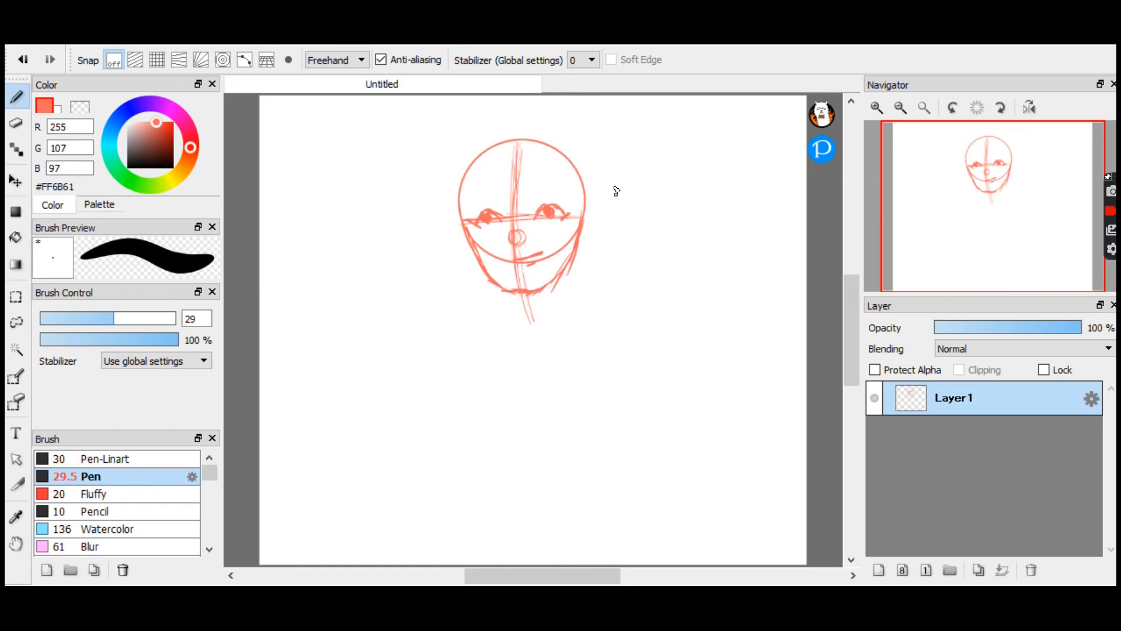
{"action": "mouse_move", "coordinate": [487, 276]}
{"action": "left_mouse_down"}
{"action": "mouse_move", "coordinate": [516, 291]}
{"action": "mouse_move", "coordinate": [571, 258]}
{"action": "left_mouse_up"}
Try a blue #7E83FF scribble on a new layer, undo it together with the layer, and pick the coral sketch colour again.
{"action": "left_click", "coordinate": [879, 567]}
{"action": "left_click", "coordinate": [127, 109]}
{"action": "left_click", "coordinate": [149, 119]}
{"action": "left_click_drag", "start_coordinate": [148, 118], "coordinate": [150, 112]}
{"action": "mouse_move", "coordinate": [484, 175]}
{"action": "left_mouse_down"}
{"action": "mouse_move", "coordinate": [432, 298]}
{"action": "mouse_move", "coordinate": [584, 323]}
{"action": "mouse_move", "coordinate": [669, 378]}
{"action": "mouse_move", "coordinate": [474, 286]}
{"action": "left_mouse_up"}
{"action": "key", "text": "ctrl+z"}
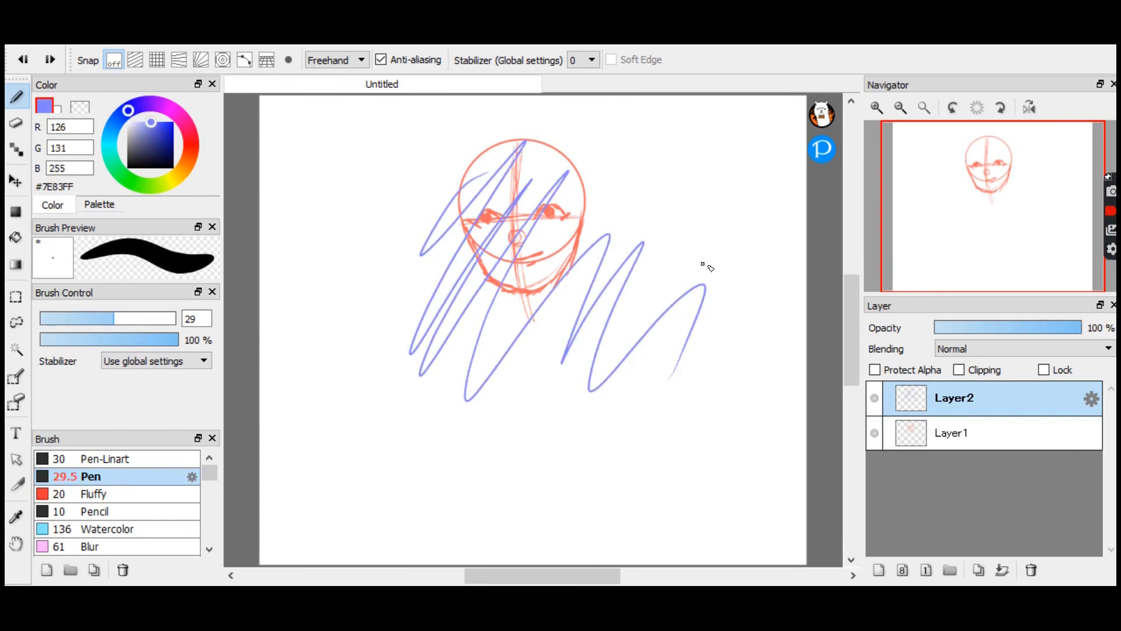
{"action": "key", "text": "ctrl+z"}
{"action": "key", "text": "ctrl+z"}
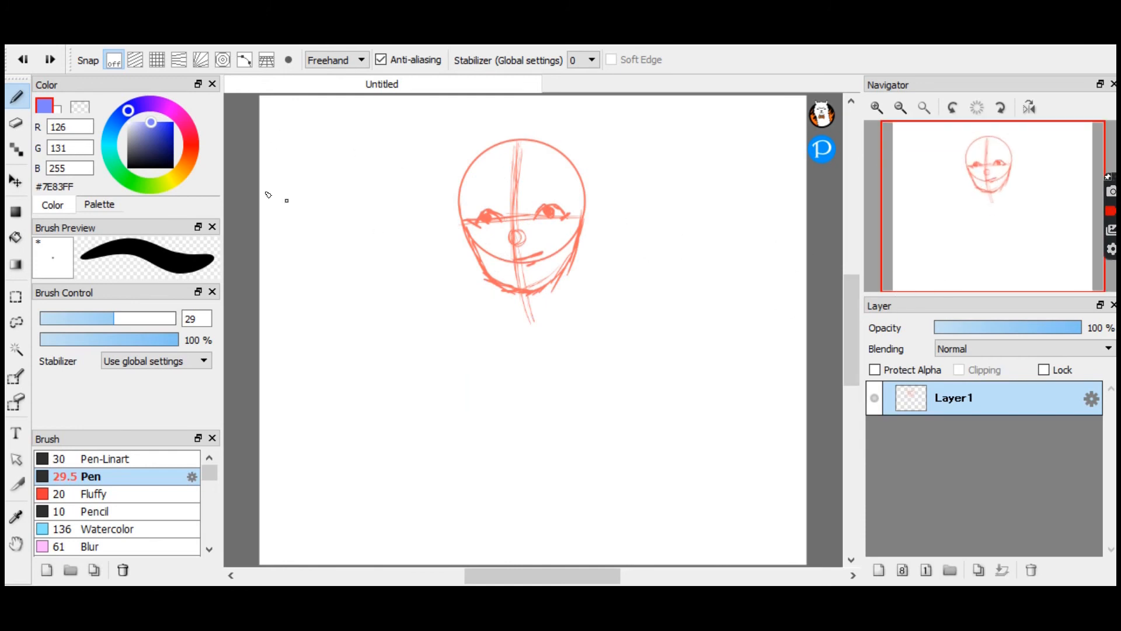
{"action": "left_click", "coordinate": [550, 210], "text": "alt"}
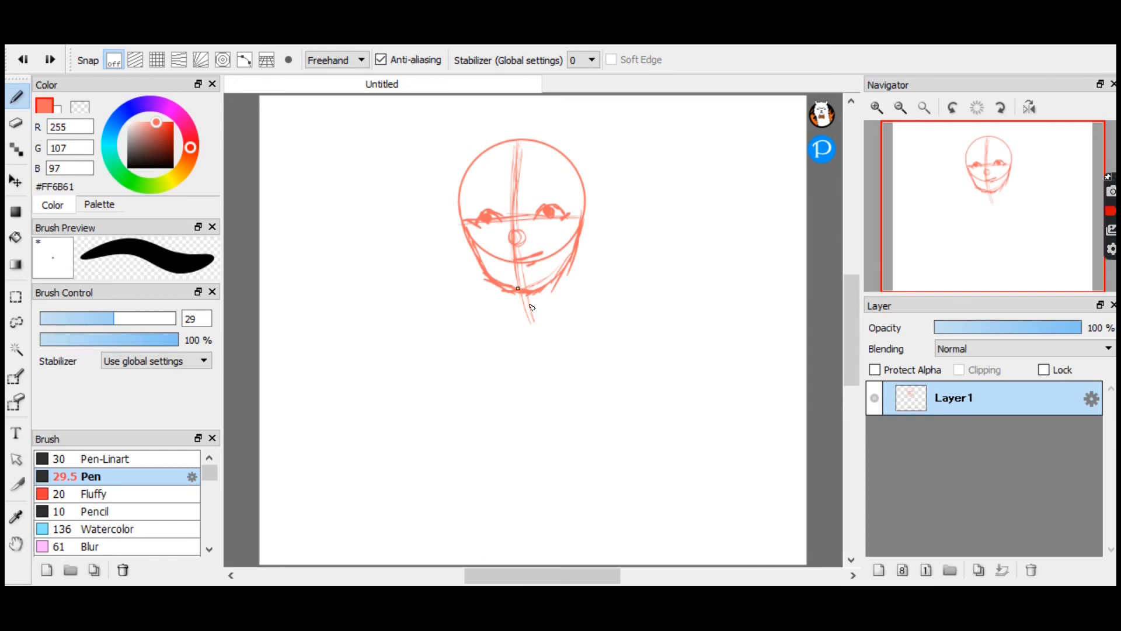
Strengthen the lower jawline and erase the end of the centre line below the chin with a size 147 eraser.
{"action": "left_click_drag", "start_coordinate": [503, 288], "coordinate": [477, 256]}
{"action": "left_click", "coordinate": [16, 123]}
{"action": "left_click_drag", "start_coordinate": [87, 318], "coordinate": [175, 318]}
{"action": "mouse_move", "coordinate": [543, 316]}
{"action": "left_mouse_down"}
{"action": "mouse_move", "coordinate": [518, 303]}
{"action": "mouse_move", "coordinate": [543, 322]}
{"action": "mouse_move", "coordinate": [532, 305]}
{"action": "left_mouse_up"}
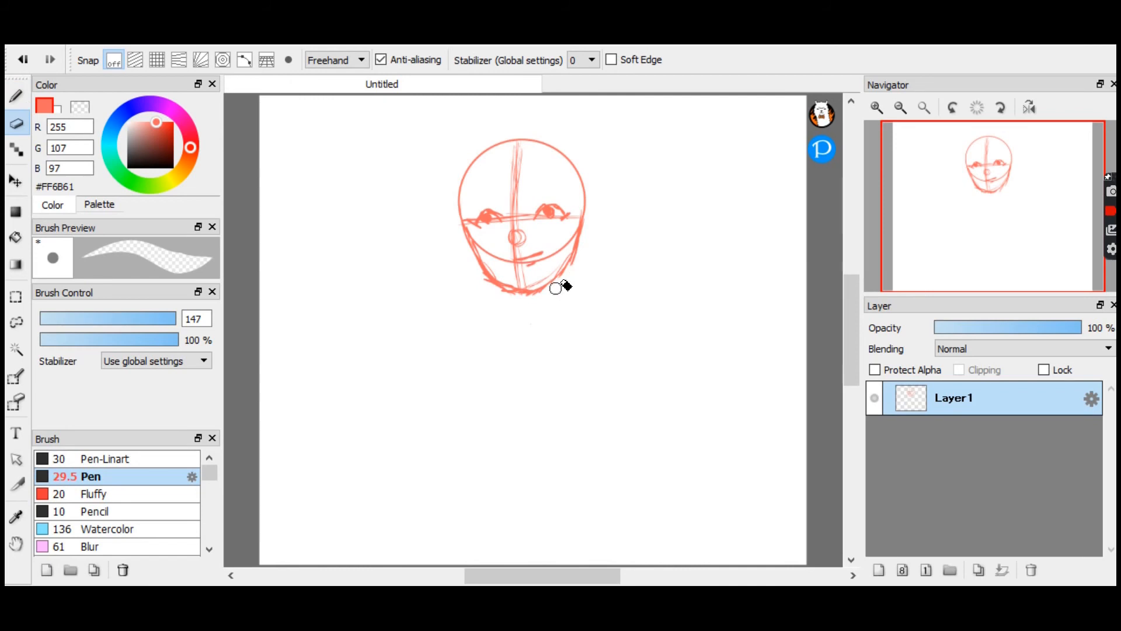
Sketch the two sides of the neck beneath the chin with the brush, undoing the first attempts.
{"action": "key", "text": "b"}
{"action": "mouse_move", "coordinate": [549, 281]}
{"action": "left_mouse_down"}
{"action": "mouse_move", "coordinate": [576, 247]}
{"action": "mouse_move", "coordinate": [576, 303]}
{"action": "mouse_move", "coordinate": [514, 315]}
{"action": "left_mouse_up"}
{"action": "key", "text": "ctrl+z"}
{"action": "key", "text": "ctrl+z"}
{"action": "key", "text": "ctrl+z"}
{"action": "left_click_drag", "start_coordinate": [555, 282], "coordinate": [564, 308]}
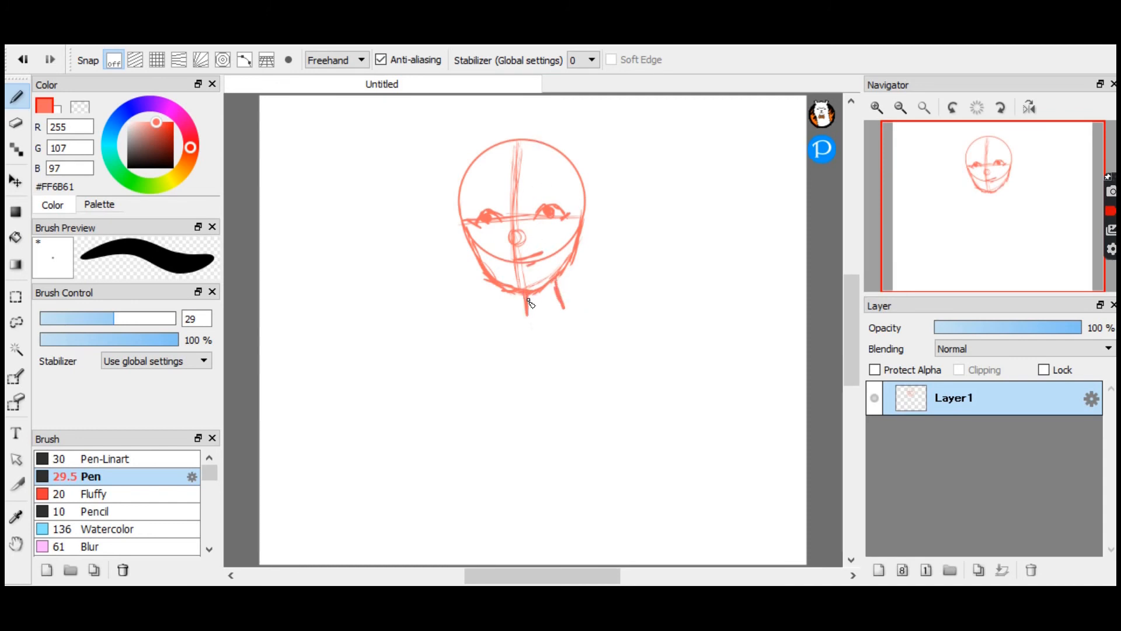
{"action": "left_click_drag", "start_coordinate": [524, 293], "coordinate": [527, 316]}
Sketch a sloping shoulder line outward from each side of the neck.
{"action": "left_click_drag", "start_coordinate": [564, 298], "coordinate": [605, 310]}
{"action": "left_click_drag", "start_coordinate": [595, 305], "coordinate": [619, 315]}
{"action": "left_click_drag", "start_coordinate": [523, 308], "coordinate": [458, 332]}
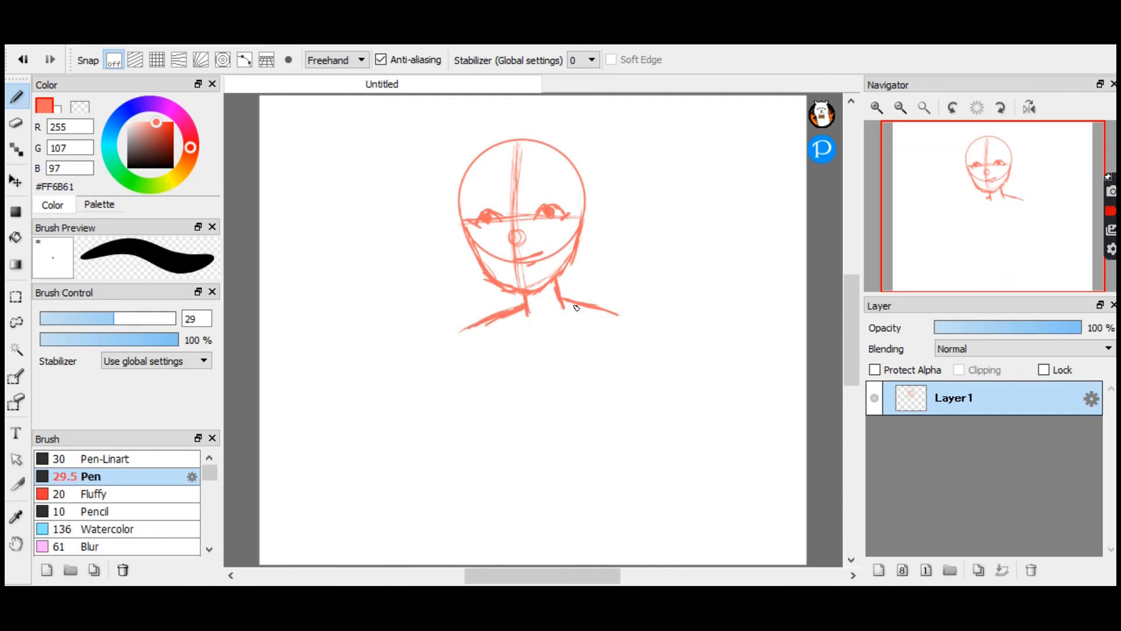
Firm up the right-hand shoulder line and draw a narrow oval arm joint at the end of each shoulder.
{"action": "left_click_drag", "start_coordinate": [561, 299], "coordinate": [620, 316]}
{"action": "mouse_move", "coordinate": [627, 318]}
{"action": "left_mouse_down"}
{"action": "mouse_move", "coordinate": [619, 340]}
{"action": "mouse_move", "coordinate": [629, 320]}
{"action": "left_mouse_up"}
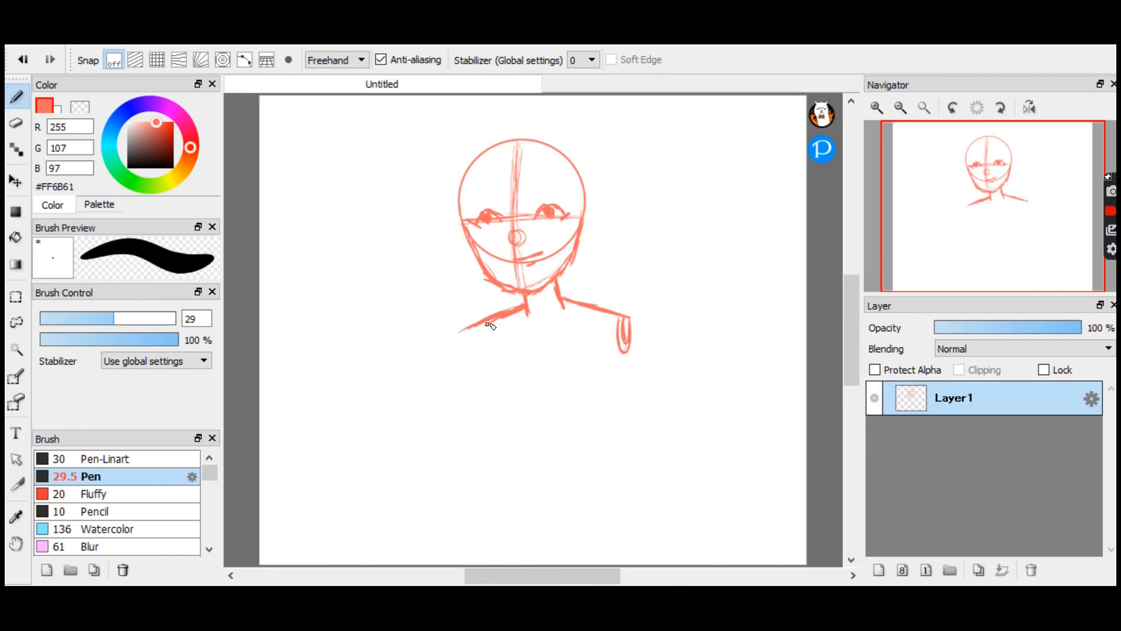
{"action": "mouse_move", "coordinate": [470, 329]}
{"action": "left_mouse_down"}
{"action": "mouse_move", "coordinate": [473, 360]}
{"action": "mouse_move", "coordinate": [484, 344]}
{"action": "mouse_move", "coordinate": [471, 358]}
{"action": "mouse_move", "coordinate": [468, 340]}
{"action": "mouse_move", "coordinate": [481, 324]}
{"action": "mouse_move", "coordinate": [484, 344]}
{"action": "left_mouse_up"}
Sketch the two sides of the upper torso tapering from the arm joints to the waist, undoing and redrawing the first attempts.
{"action": "left_click_drag", "start_coordinate": [616, 362], "coordinate": [606, 400]}
{"action": "left_click_drag", "start_coordinate": [486, 353], "coordinate": [501, 405]}
{"action": "key", "text": "ctrl+z"}
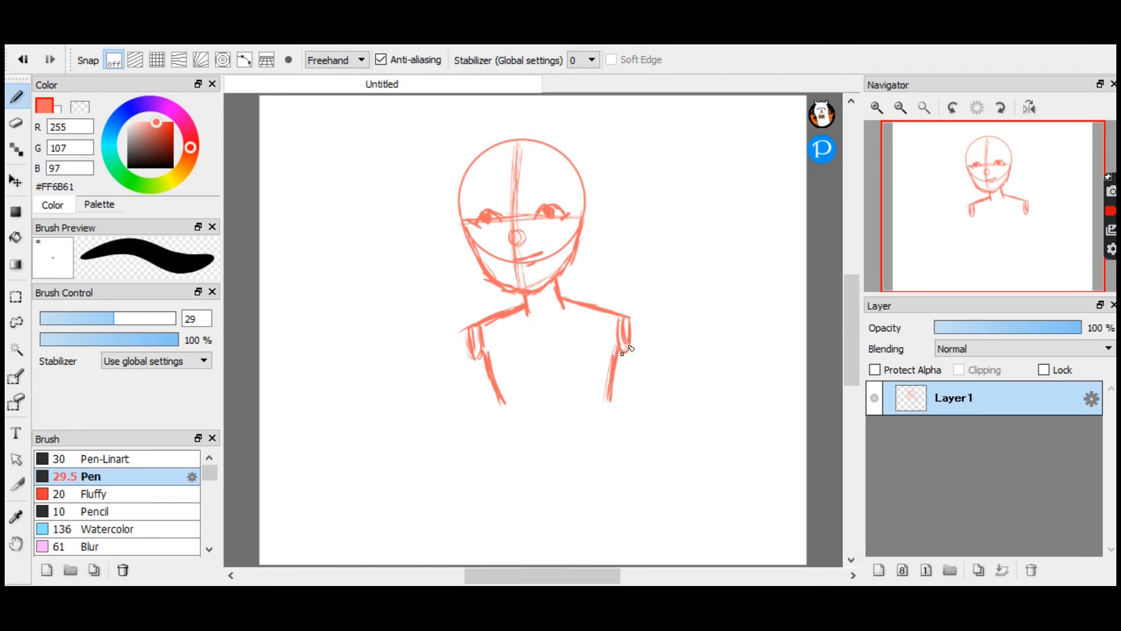
{"action": "key", "text": "ctrl+z"}
{"action": "key", "text": "ctrl+z"}
{"action": "key", "text": "ctrl+z"}
{"action": "left_click_drag", "start_coordinate": [487, 357], "coordinate": [513, 407]}
{"action": "left_click_drag", "start_coordinate": [622, 349], "coordinate": [604, 406]}
{"action": "left_click_drag", "start_coordinate": [487, 370], "coordinate": [514, 414]}
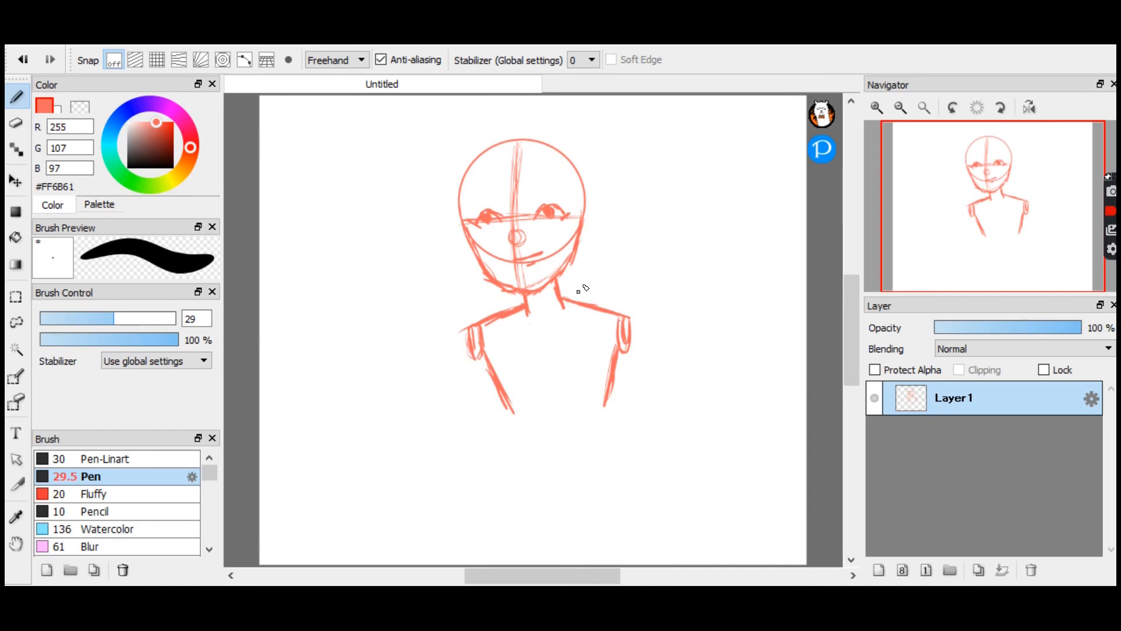
{"action": "left_click_drag", "start_coordinate": [487, 359], "coordinate": [505, 410]}
Draw the waist as a short band between two horizontal lines beneath the torso, redoing its lower edge.
{"action": "mouse_move", "coordinate": [489, 370]}
{"action": "left_mouse_down"}
{"action": "mouse_move", "coordinate": [508, 409]}
{"action": "mouse_move", "coordinate": [590, 409]}
{"action": "mouse_move", "coordinate": [604, 437]}
{"action": "left_mouse_up"}
{"action": "mouse_move", "coordinate": [512, 405]}
{"action": "left_mouse_down"}
{"action": "mouse_move", "coordinate": [504, 436]}
{"action": "mouse_move", "coordinate": [592, 439]}
{"action": "left_mouse_up"}
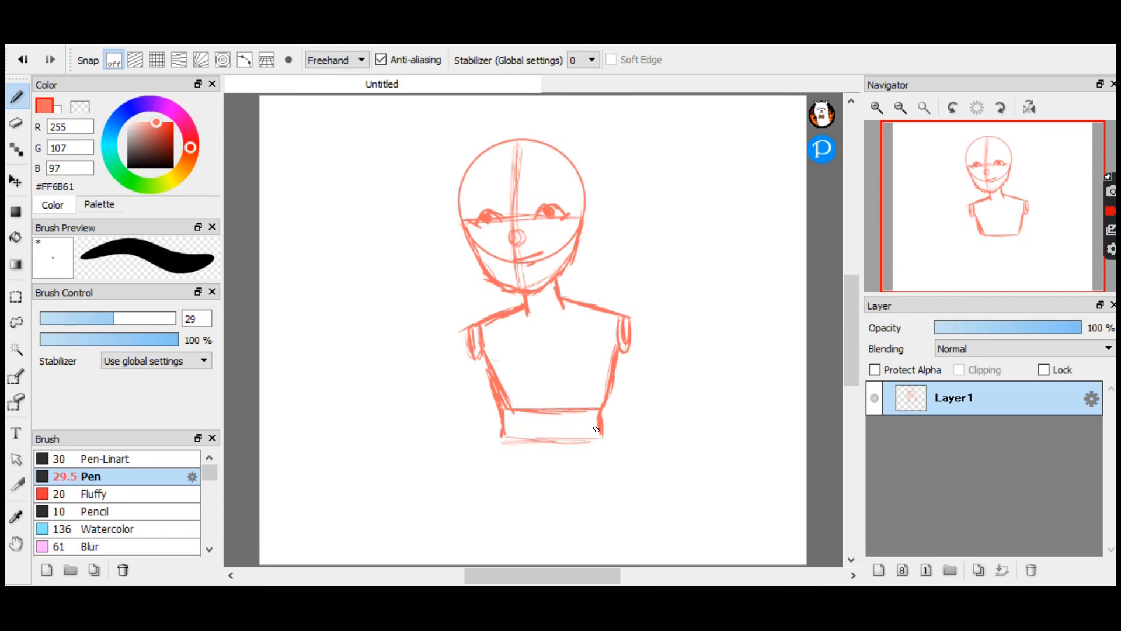
{"action": "key", "text": "ctrl+z"}
{"action": "mouse_move", "coordinate": [503, 437]}
{"action": "left_mouse_down"}
{"action": "mouse_move", "coordinate": [598, 411]}
{"action": "mouse_move", "coordinate": [602, 434]}
{"action": "left_mouse_up"}
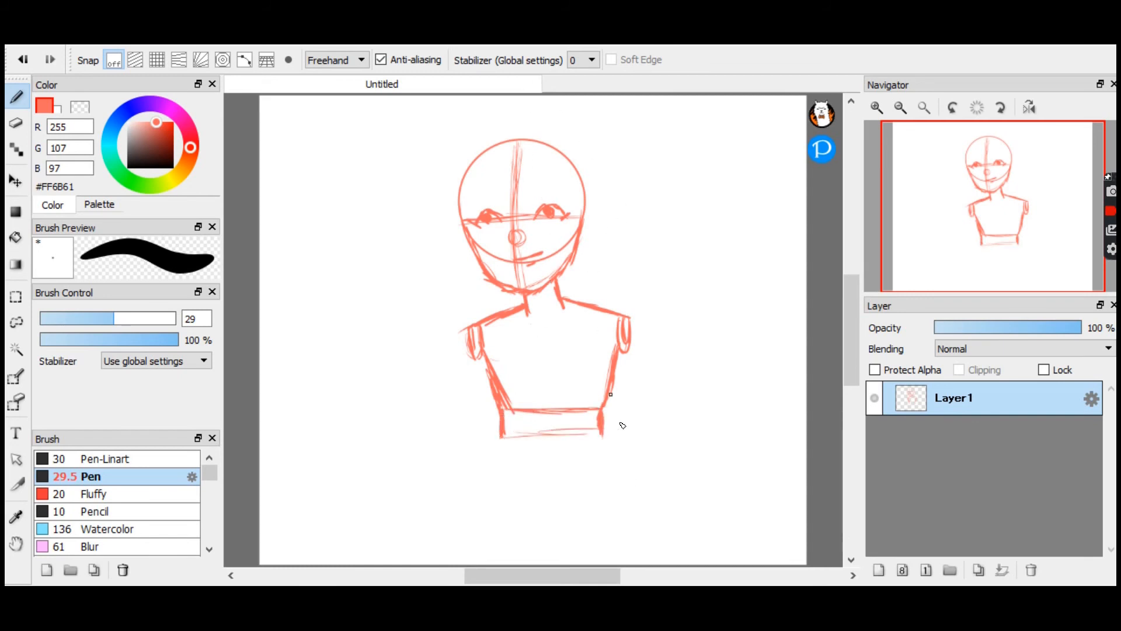
Sketch the hips flaring outward and down from both ends of the waist band.
{"action": "left_click_drag", "start_coordinate": [602, 431], "coordinate": [628, 496]}
{"action": "left_click_drag", "start_coordinate": [500, 432], "coordinate": [490, 492]}
{"action": "left_click_drag", "start_coordinate": [605, 435], "coordinate": [623, 493]}
{"action": "left_click_drag", "start_coordinate": [498, 446], "coordinate": [492, 470]}
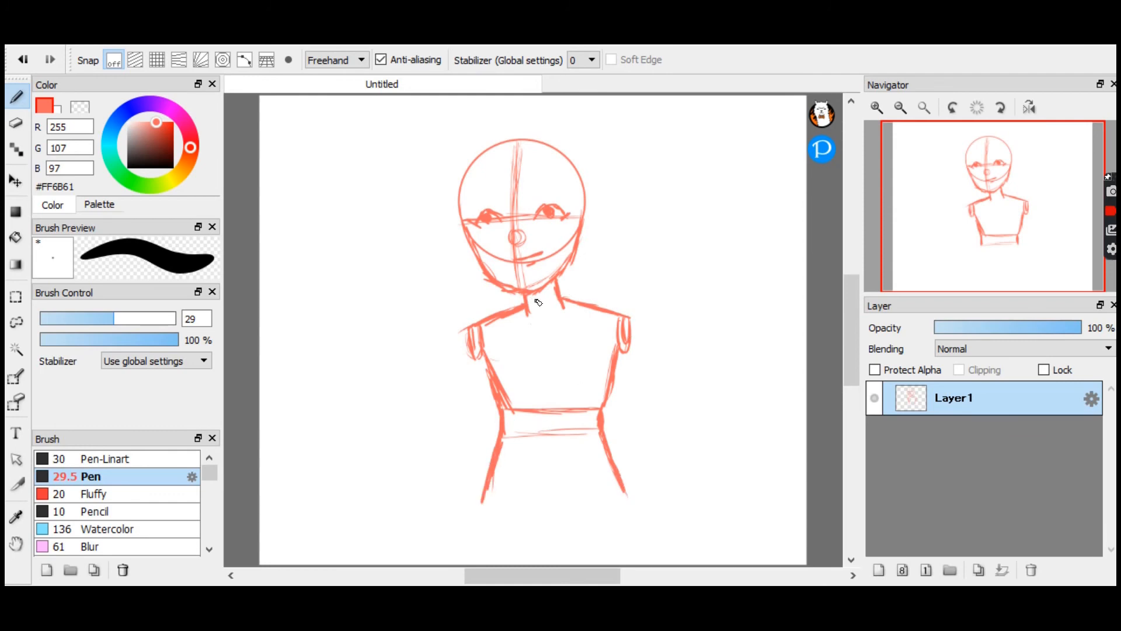
Refine both sides of the torso with curved strokes and erase the surplus lines with the size 147 eraser.
{"action": "mouse_move", "coordinate": [616, 353]}
{"action": "left_mouse_down"}
{"action": "mouse_move", "coordinate": [603, 420]}
{"action": "mouse_move", "coordinate": [601, 403]}
{"action": "left_mouse_up"}
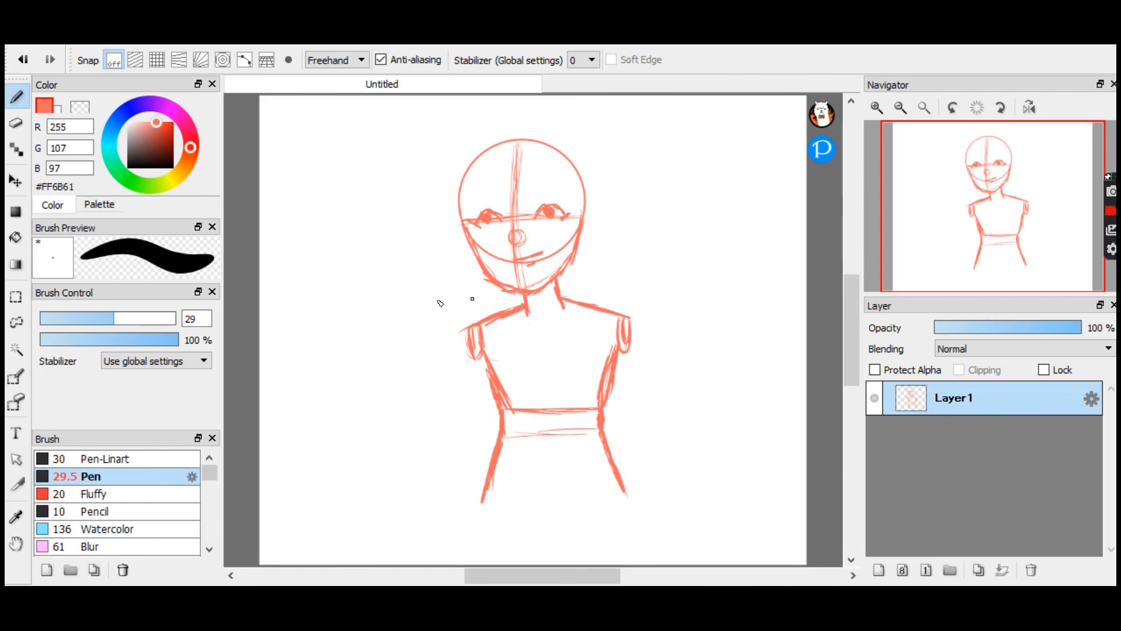
{"action": "left_click", "coordinate": [17, 123]}
{"action": "mouse_move", "coordinate": [618, 374]}
{"action": "left_mouse_down"}
{"action": "mouse_move", "coordinate": [605, 408]}
{"action": "mouse_move", "coordinate": [633, 348]}
{"action": "left_mouse_up"}
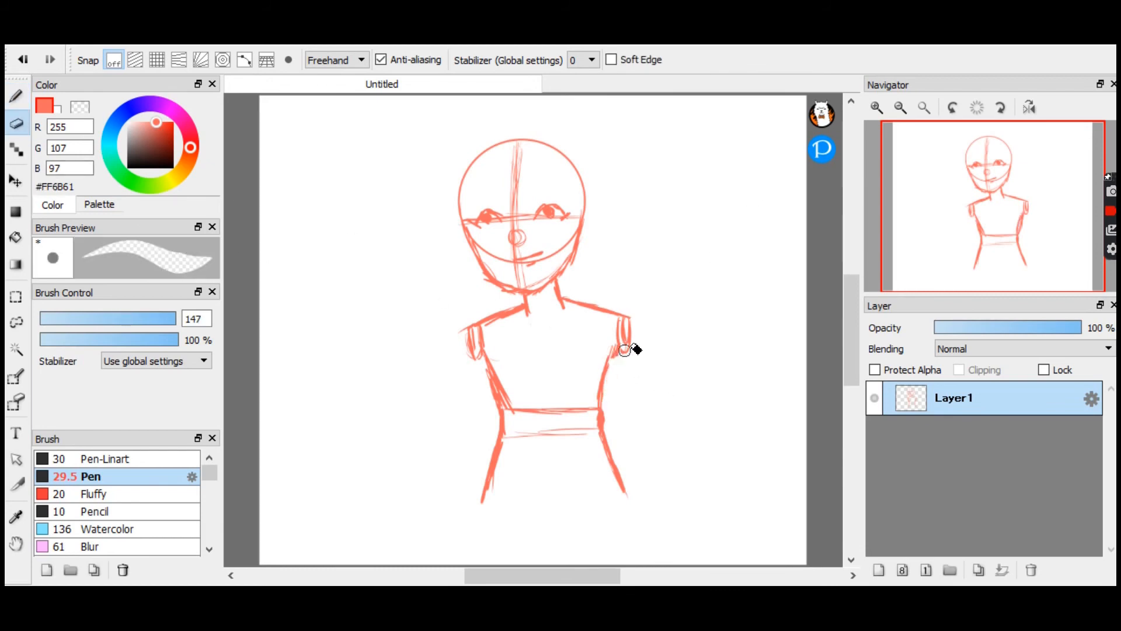
{"action": "left_click", "coordinate": [18, 96]}
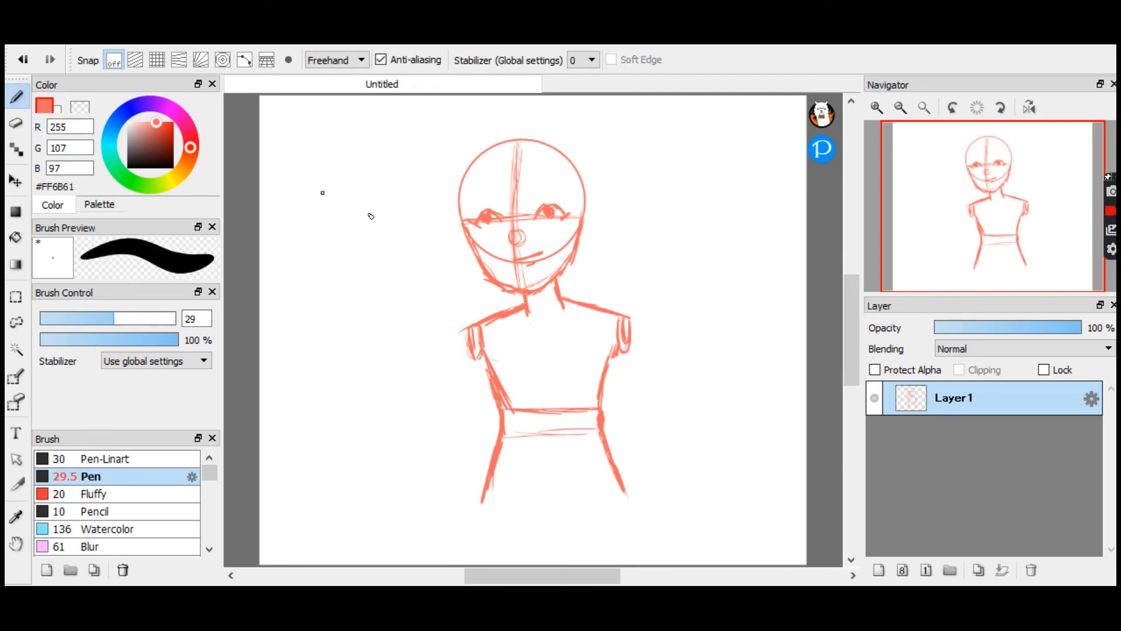
{"action": "left_click_drag", "start_coordinate": [612, 359], "coordinate": [603, 387]}
{"action": "left_click", "coordinate": [15, 123]}
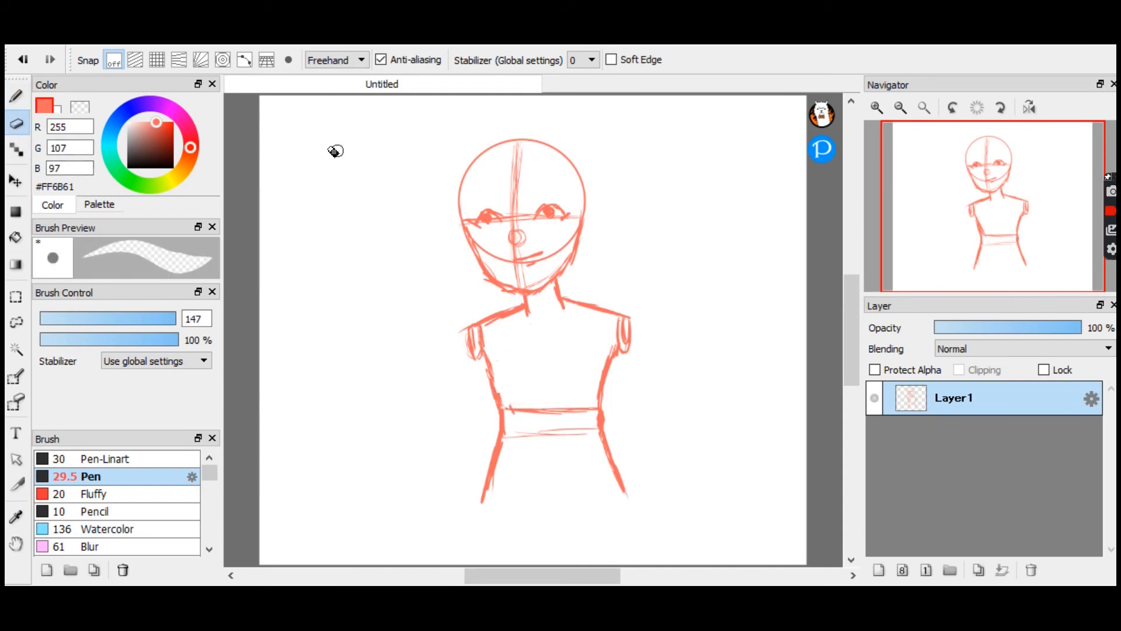
{"action": "key", "text": "b"}
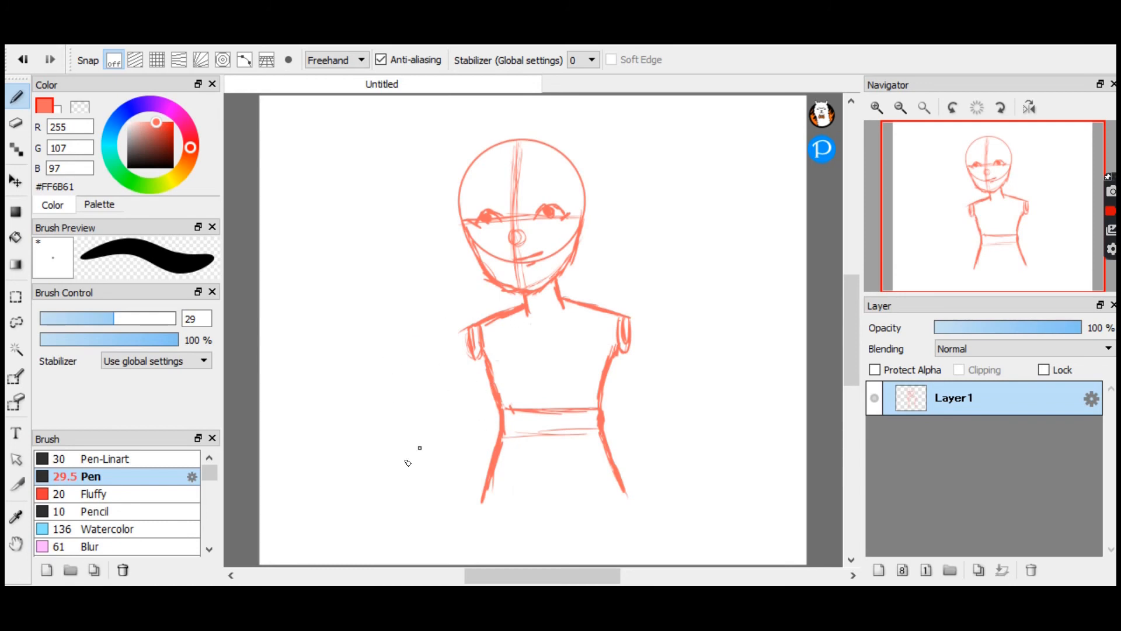
Sketch the crotch line and the right-hand outer thigh, and undo the trial inner leg lines.
{"action": "left_click_drag", "start_coordinate": [509, 494], "coordinate": [549, 503]}
{"action": "left_click_drag", "start_coordinate": [621, 478], "coordinate": [636, 564]}
{"action": "left_click_drag", "start_coordinate": [549, 504], "coordinate": [566, 563]}
{"action": "left_click_drag", "start_coordinate": [533, 504], "coordinate": [529, 564]}
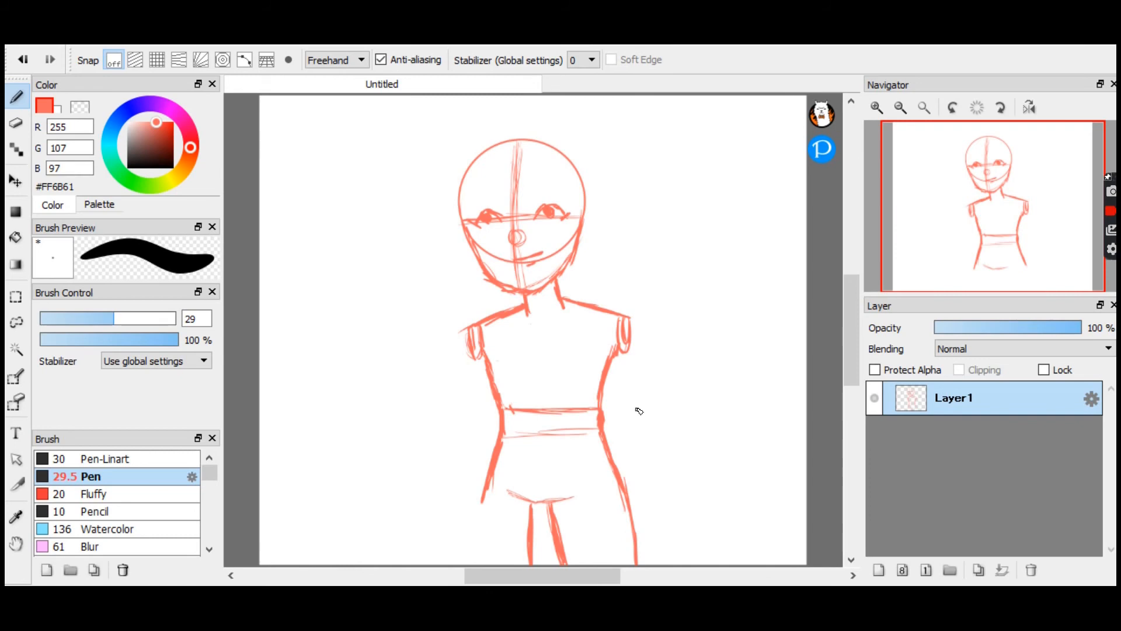
{"action": "key", "text": "ctrl+z"}
{"action": "key", "text": "ctrl+z"}
{"action": "key", "text": "ctrl+z"}
{"action": "key", "text": "ctrl+z"}
{"action": "key", "text": "ctrl+z"}
{"action": "key", "text": "ctrl+z"}
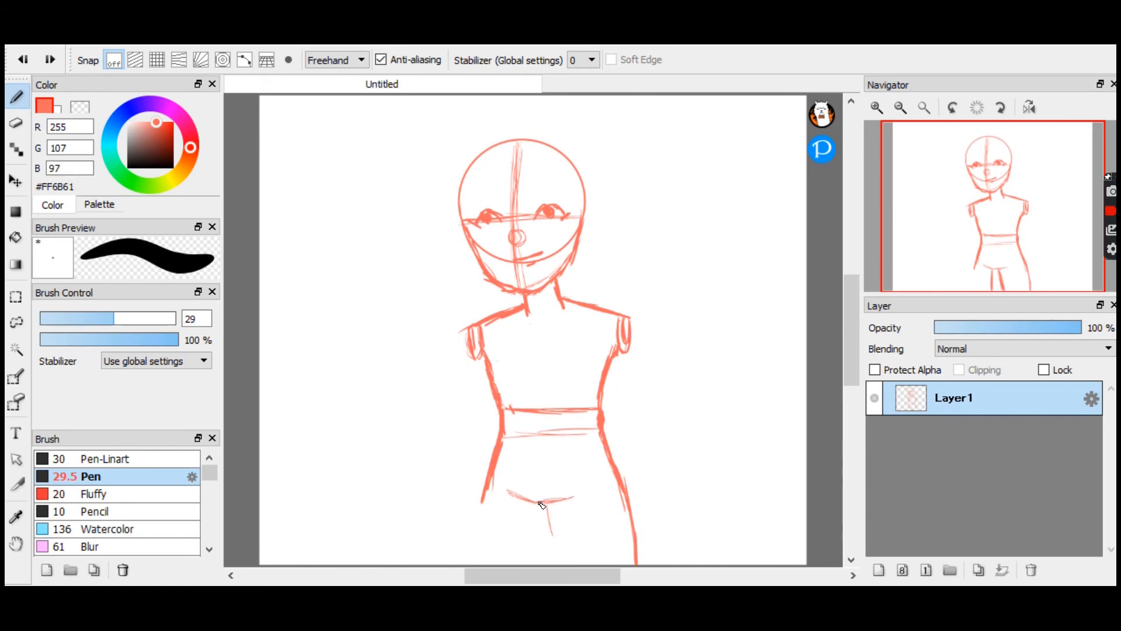
Draw the inner thigh lines down from the crotch and the left-hand outer thigh to the canvas edge.
{"action": "left_click_drag", "start_coordinate": [540, 520], "coordinate": [557, 566]}
{"action": "mouse_move", "coordinate": [491, 489]}
{"action": "left_mouse_down"}
{"action": "mouse_move", "coordinate": [485, 558]}
{"action": "mouse_move", "coordinate": [497, 565]}
{"action": "left_mouse_up"}
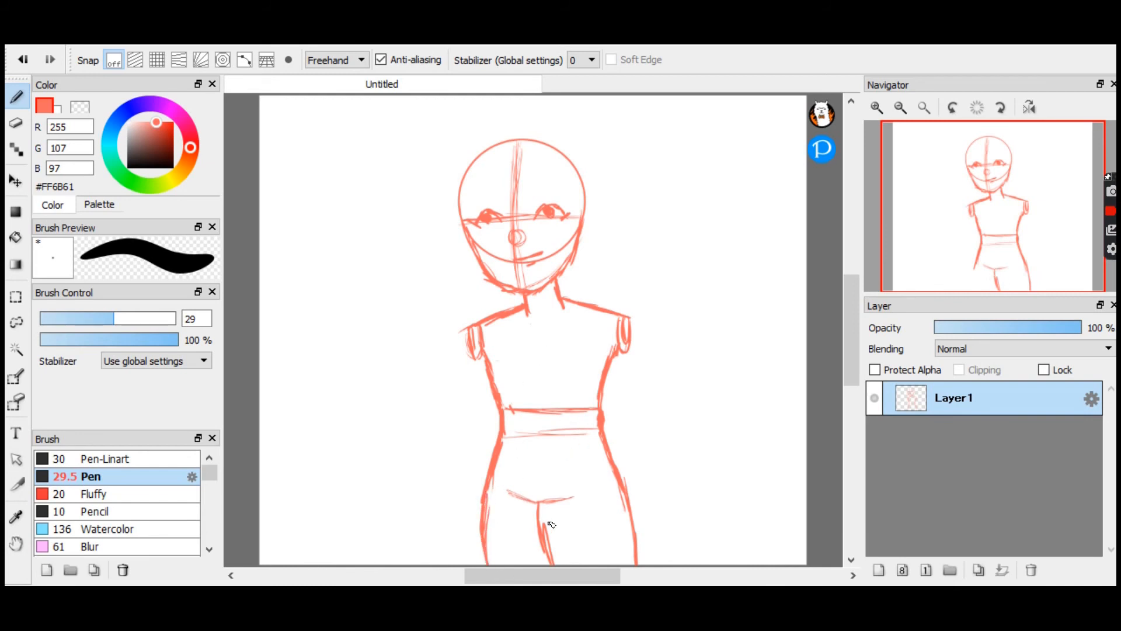
{"action": "left_click_drag", "start_coordinate": [533, 526], "coordinate": [540, 564]}
{"action": "key", "text": "ctrl+z"}
{"action": "left_click_drag", "start_coordinate": [538, 514], "coordinate": [536, 565]}
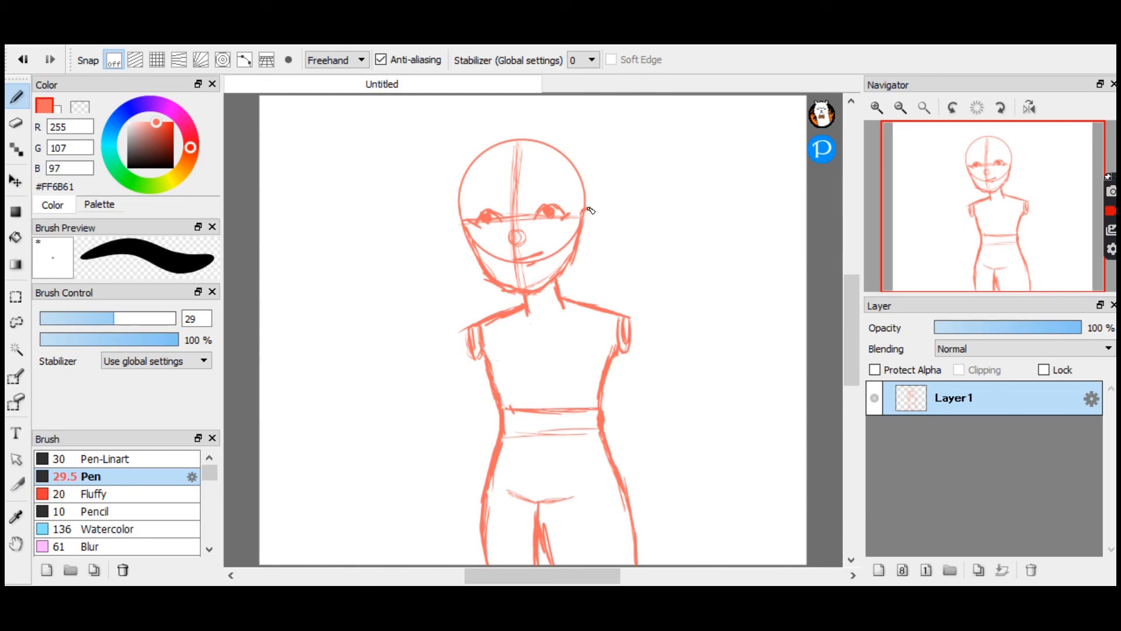
{"action": "left_click_drag", "start_coordinate": [587, 244], "coordinate": [582, 236]}
{"action": "key", "text": "ctrl+z"}
{"action": "key", "text": "ctrl+z"}
Draw an ear on each side of the head at eye level and add inner strokes where they meet the face.
{"action": "left_click", "coordinate": [878, 106]}
{"action": "left_click", "coordinate": [878, 107]}
{"action": "left_click", "coordinate": [878, 106]}
{"action": "left_click_drag", "start_coordinate": [976, 185], "coordinate": [990, 184]}
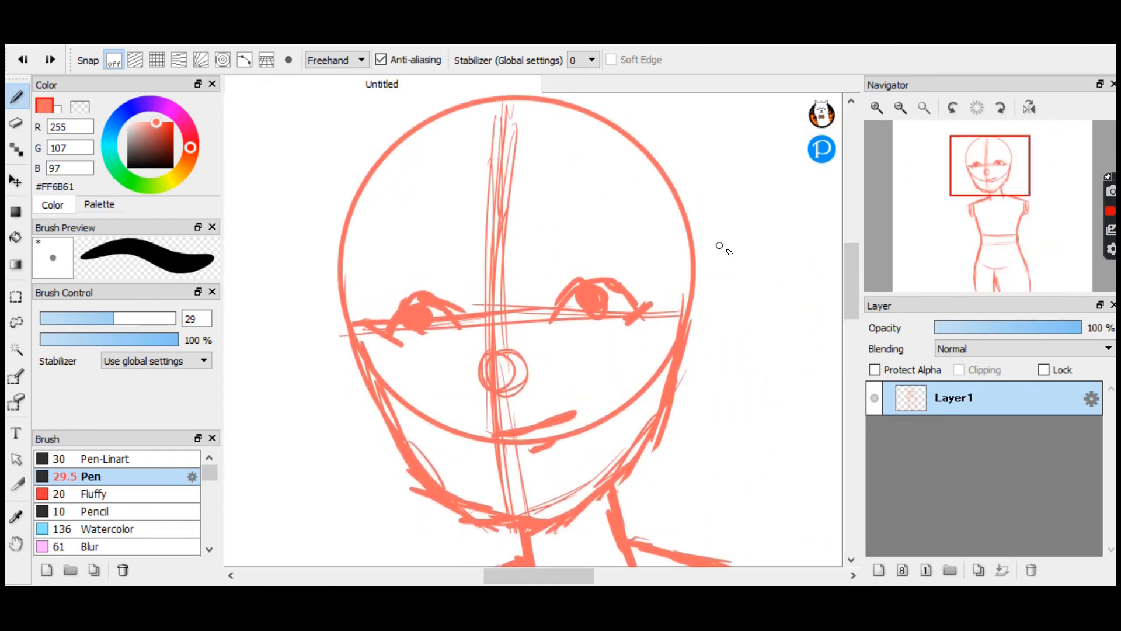
{"action": "mouse_move", "coordinate": [692, 299]}
{"action": "left_mouse_down"}
{"action": "mouse_move", "coordinate": [700, 280]}
{"action": "mouse_move", "coordinate": [705, 374]}
{"action": "mouse_move", "coordinate": [691, 367]}
{"action": "mouse_move", "coordinate": [705, 374]}
{"action": "left_mouse_up"}
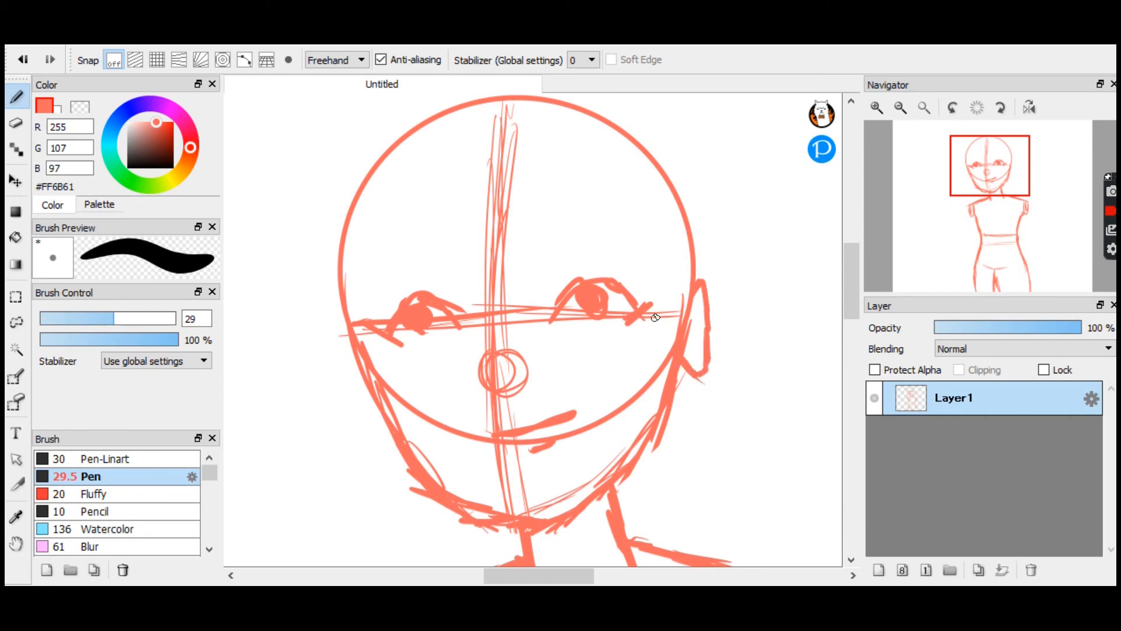
{"action": "mouse_move", "coordinate": [343, 322]}
{"action": "left_mouse_down"}
{"action": "mouse_move", "coordinate": [329, 313]}
{"action": "mouse_move", "coordinate": [363, 414]}
{"action": "mouse_move", "coordinate": [379, 381]}
{"action": "left_mouse_up"}
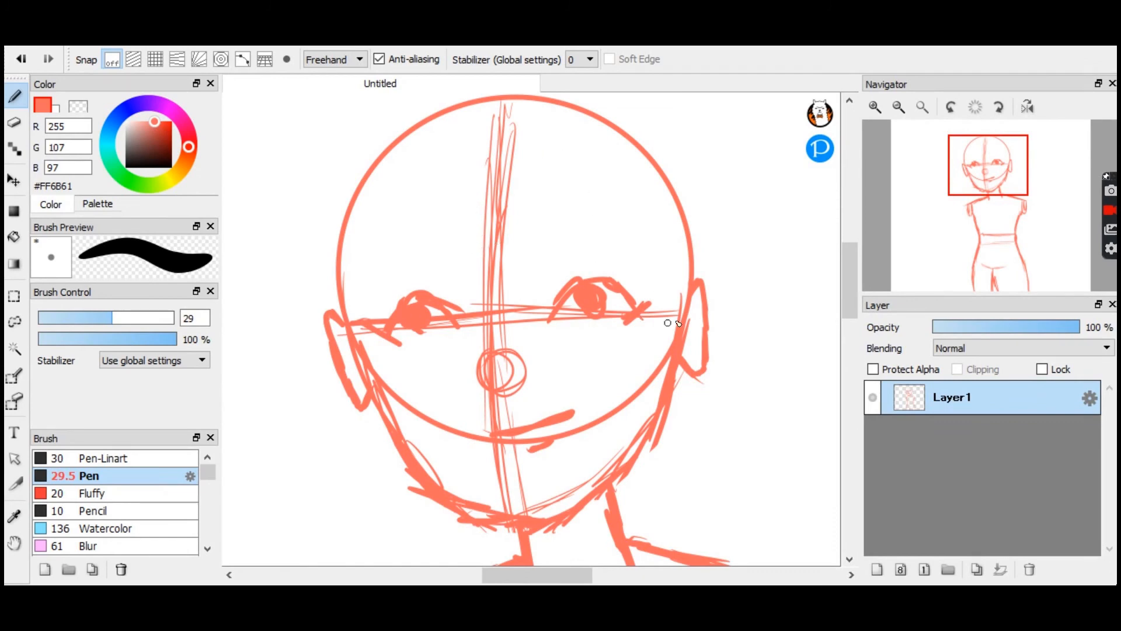
{"action": "mouse_move", "coordinate": [687, 323]}
{"action": "left_mouse_down"}
{"action": "mouse_move", "coordinate": [692, 315]}
{"action": "mouse_move", "coordinate": [690, 351]}
{"action": "left_mouse_up"}
{"action": "left_click_drag", "start_coordinate": [339, 338], "coordinate": [361, 380]}
{"action": "left_click", "coordinate": [922, 106]}
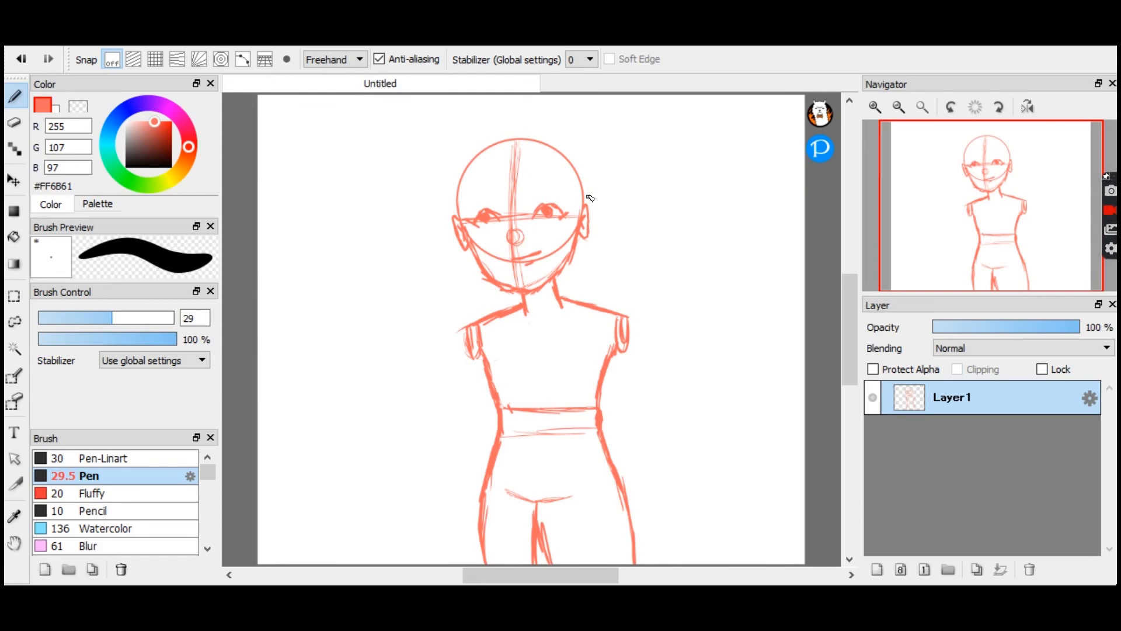
Lasso the whole head, scale it down with Transform and seat it back on the neck.
{"action": "left_click", "coordinate": [14, 323]}
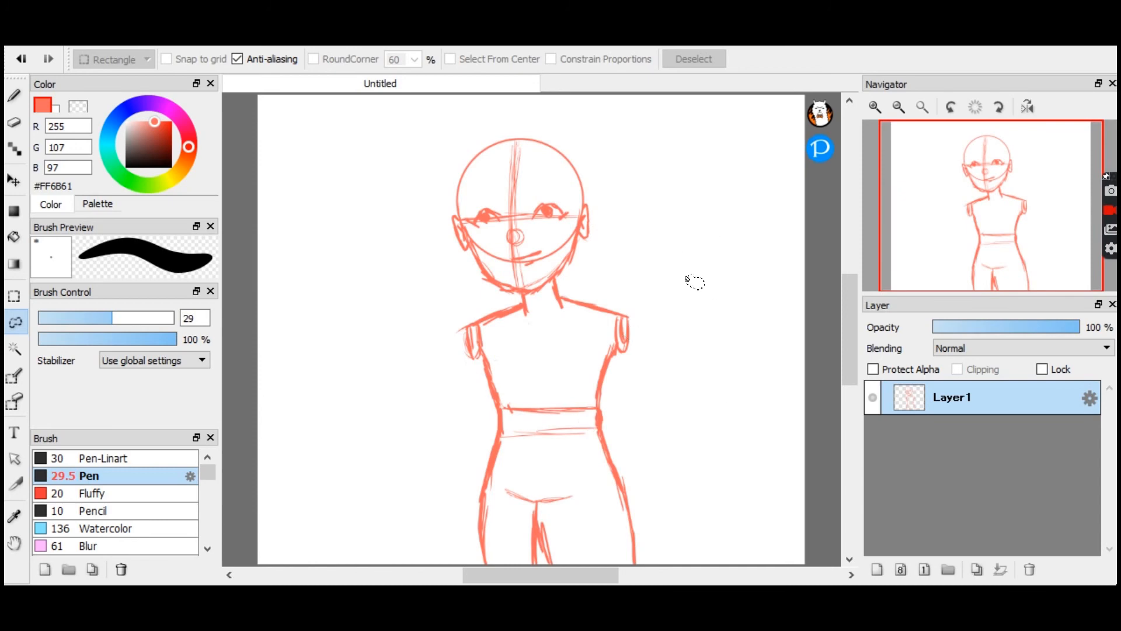
{"action": "mouse_move", "coordinate": [514, 294]}
{"action": "left_mouse_down"}
{"action": "mouse_move", "coordinate": [540, 300]}
{"action": "mouse_move", "coordinate": [614, 241]}
{"action": "mouse_move", "coordinate": [621, 174]}
{"action": "mouse_move", "coordinate": [563, 138]}
{"action": "mouse_move", "coordinate": [490, 120]}
{"action": "mouse_move", "coordinate": [438, 138]}
{"action": "mouse_move", "coordinate": [409, 203]}
{"action": "mouse_move", "coordinate": [463, 279]}
{"action": "mouse_move", "coordinate": [523, 298]}
{"action": "left_mouse_up"}
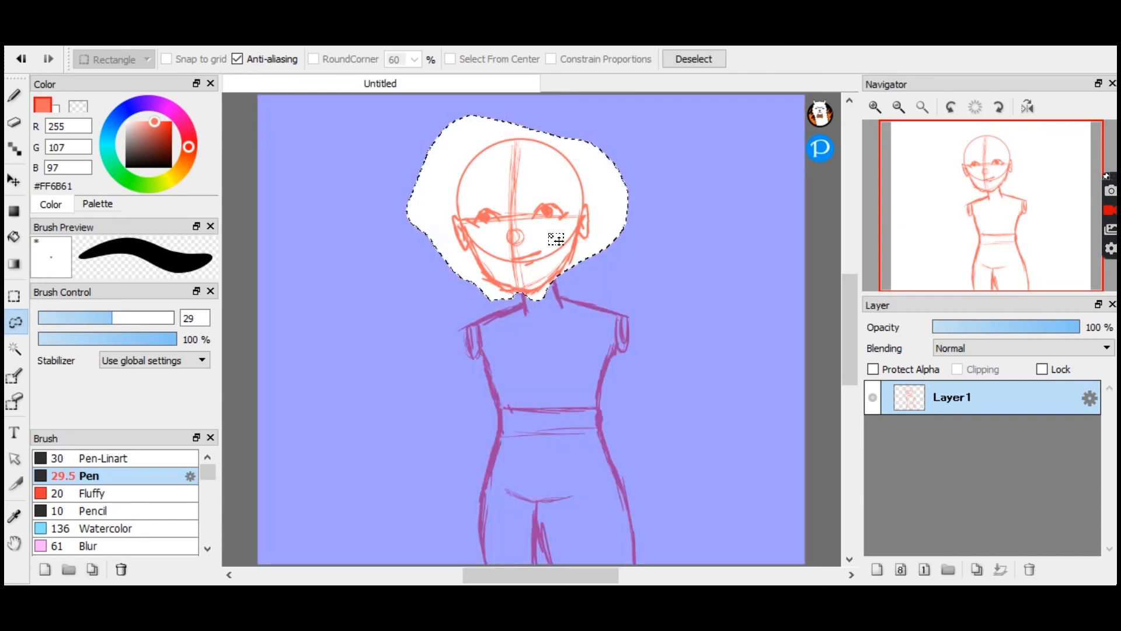
{"action": "key", "text": "ctrl+t"}
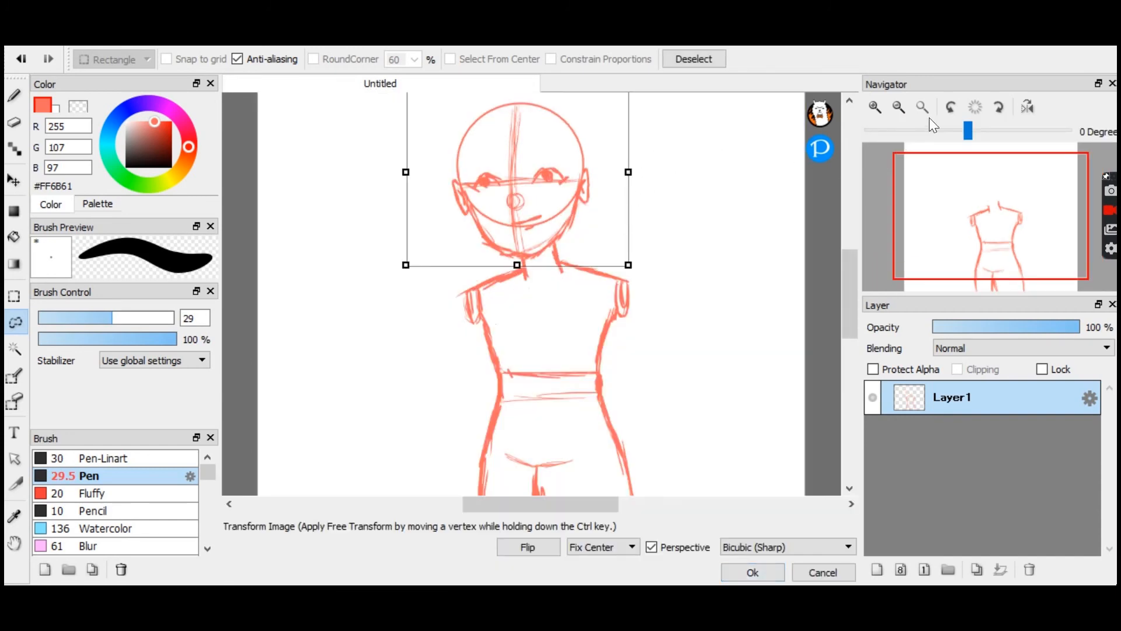
{"action": "left_click", "coordinate": [927, 114]}
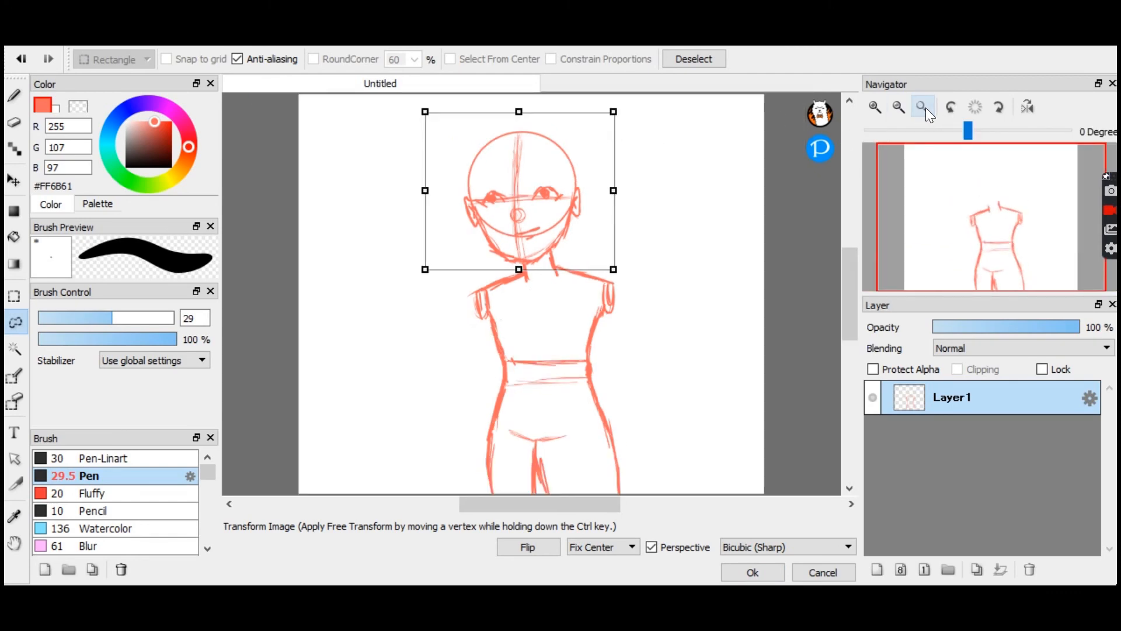
{"action": "left_click", "coordinate": [926, 107]}
{"action": "left_click_drag", "start_coordinate": [600, 141], "coordinate": [566, 198]}
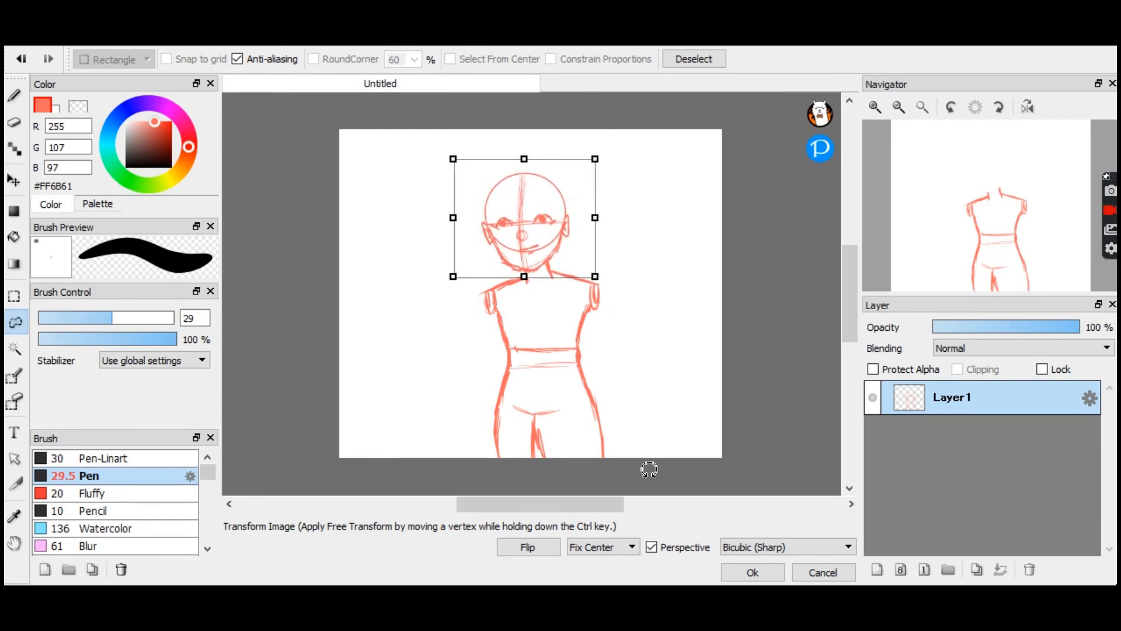
{"action": "left_click_drag", "start_coordinate": [595, 158], "coordinate": [588, 169]}
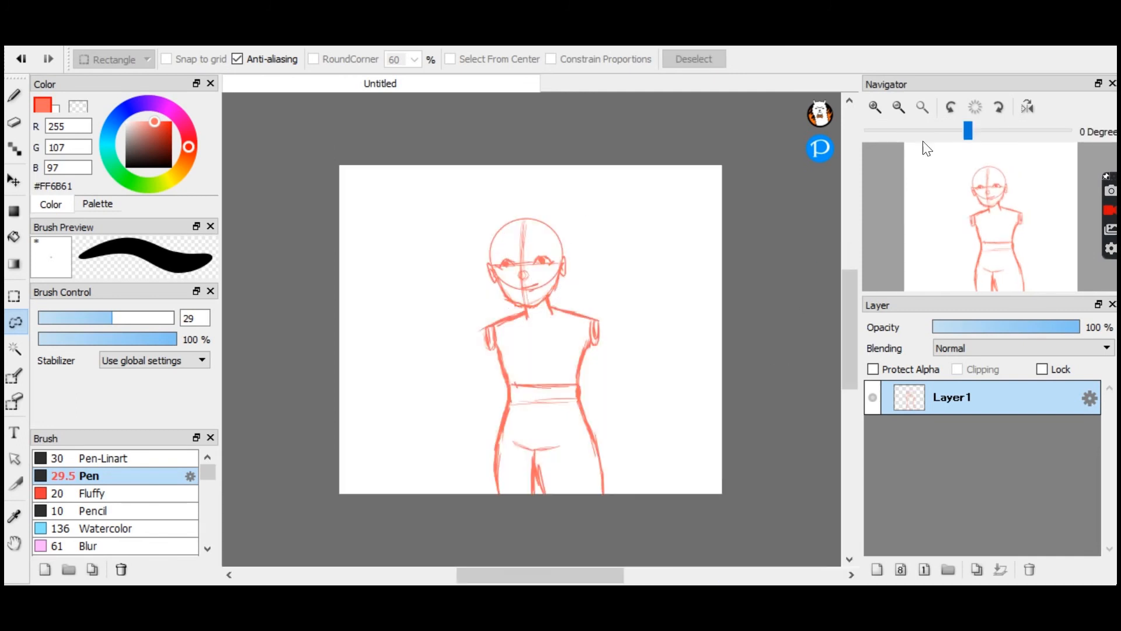
{"action": "left_click", "coordinate": [922, 106]}
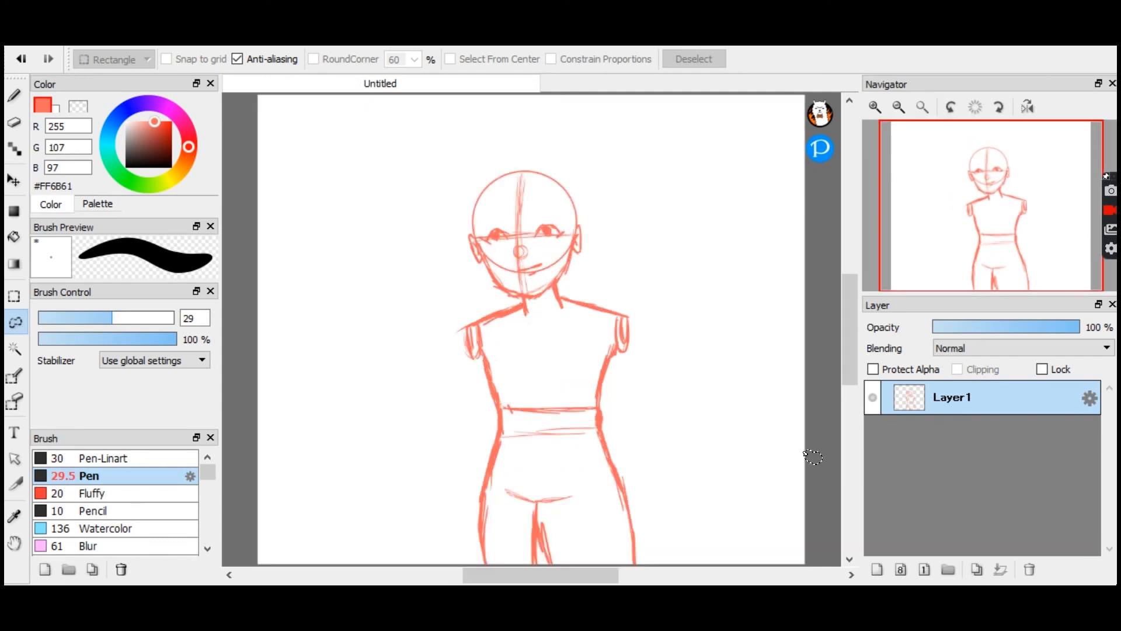
Lasso the head again, enlarge it slightly with Transform and apply the change.
{"action": "mouse_move", "coordinate": [518, 297]}
{"action": "left_mouse_down"}
{"action": "mouse_move", "coordinate": [550, 301]}
{"action": "mouse_move", "coordinate": [610, 218]}
{"action": "mouse_move", "coordinate": [578, 167]}
{"action": "mouse_move", "coordinate": [474, 147]}
{"action": "mouse_move", "coordinate": [429, 201]}
{"action": "mouse_move", "coordinate": [470, 286]}
{"action": "mouse_move", "coordinate": [507, 300]}
{"action": "mouse_move", "coordinate": [528, 280]}
{"action": "left_mouse_up"}
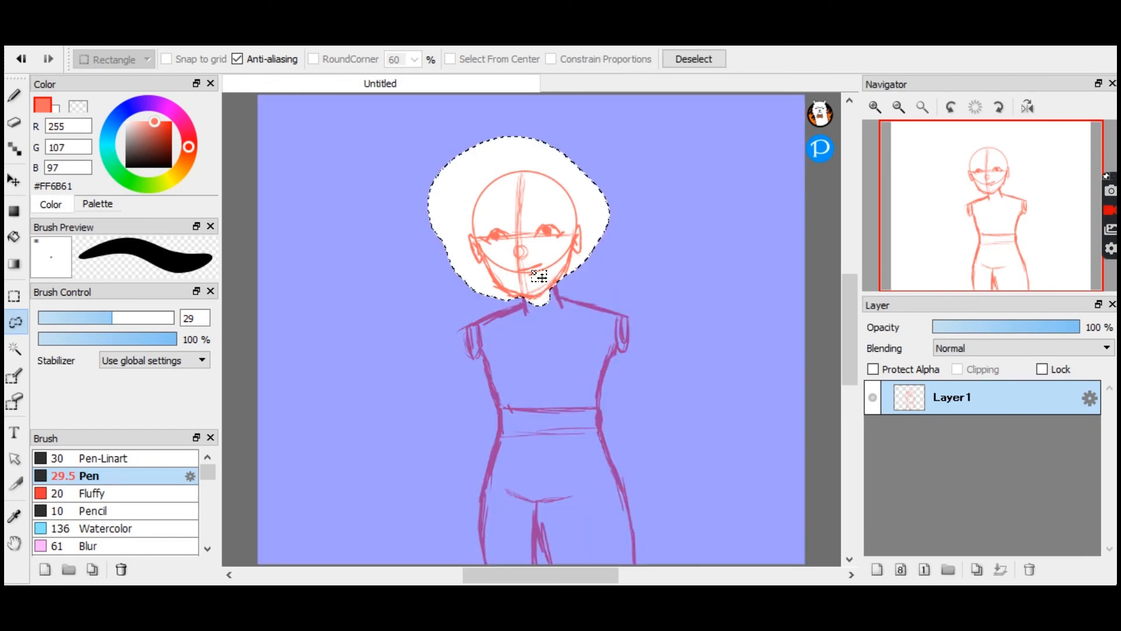
{"action": "key", "text": "ctrl+t"}
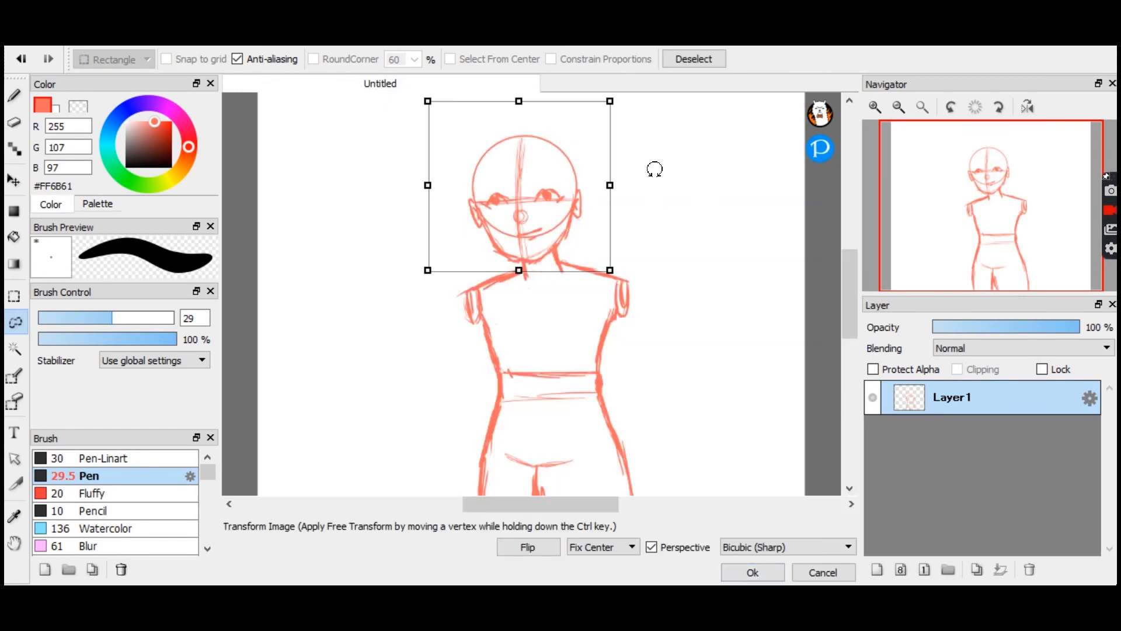
{"action": "mouse_move", "coordinate": [609, 269]}
{"action": "left_mouse_down"}
{"action": "mouse_move", "coordinate": [595, 247]}
{"action": "mouse_move", "coordinate": [613, 268]}
{"action": "left_mouse_up"}
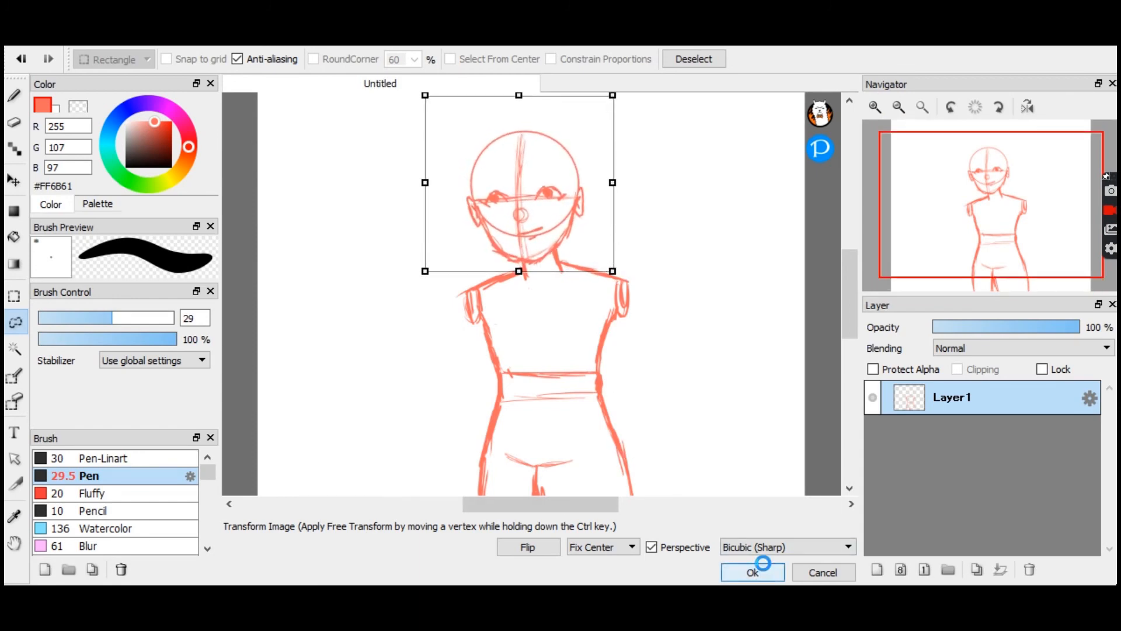
{"action": "left_click", "coordinate": [752, 572]}
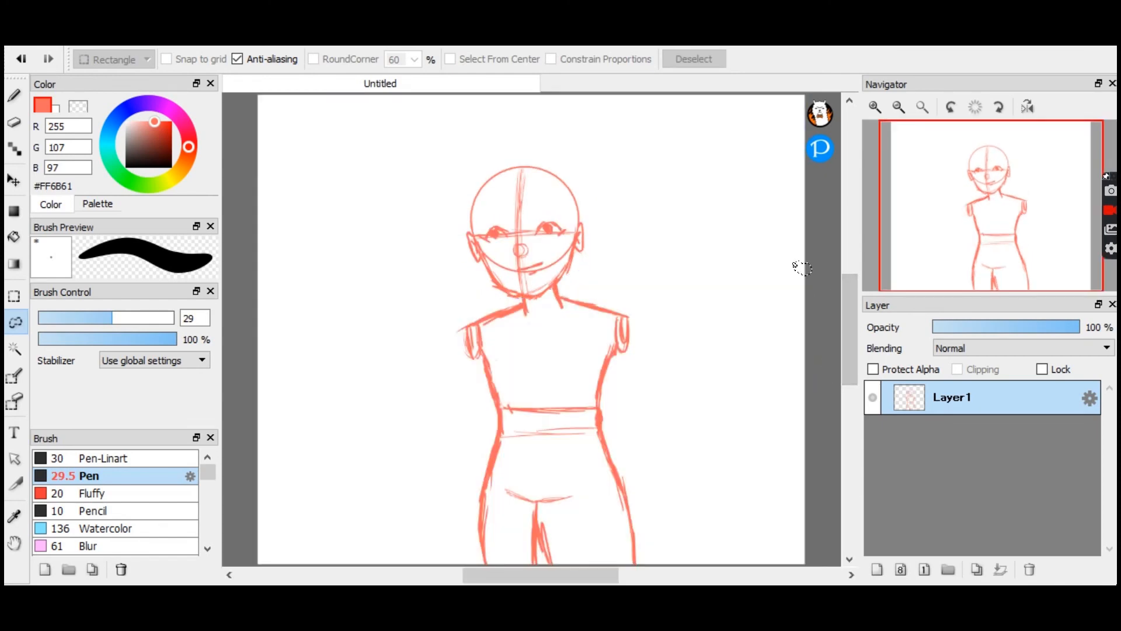
Return to the Pen brush and thicken the inner line of the right-hand thigh.
{"action": "left_click", "coordinate": [13, 121]}
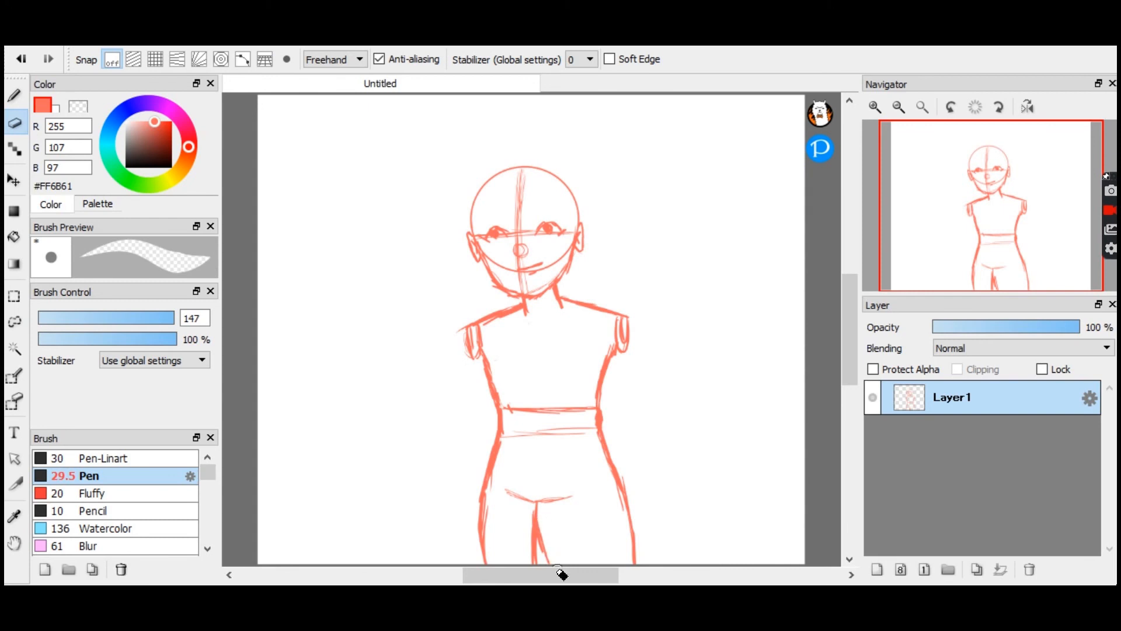
{"action": "left_click", "coordinate": [14, 101]}
{"action": "left_click", "coordinate": [14, 99]}
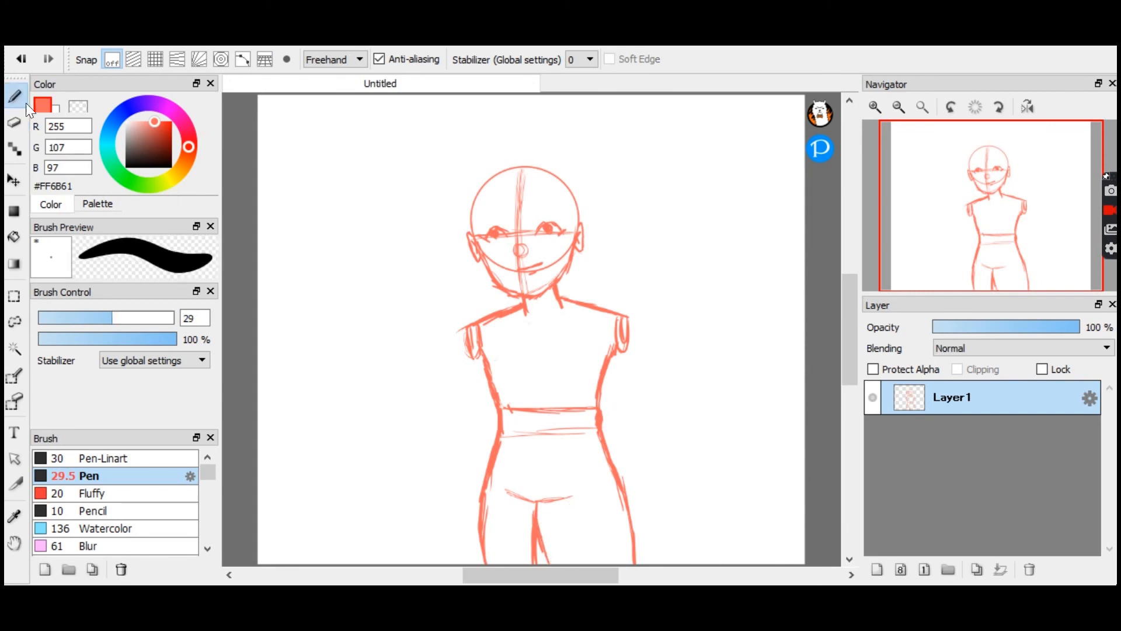
{"action": "left_click_drag", "start_coordinate": [537, 523], "coordinate": [548, 564]}
Sketch the outer line of each arm from the shoulder to below the waist, redoing the right-hand one.
{"action": "mouse_move", "coordinate": [627, 320]}
{"action": "left_mouse_down"}
{"action": "mouse_move", "coordinate": [636, 353]}
{"action": "mouse_move", "coordinate": [632, 330]}
{"action": "left_mouse_up"}
{"action": "left_click_drag", "start_coordinate": [476, 326], "coordinate": [455, 447]}
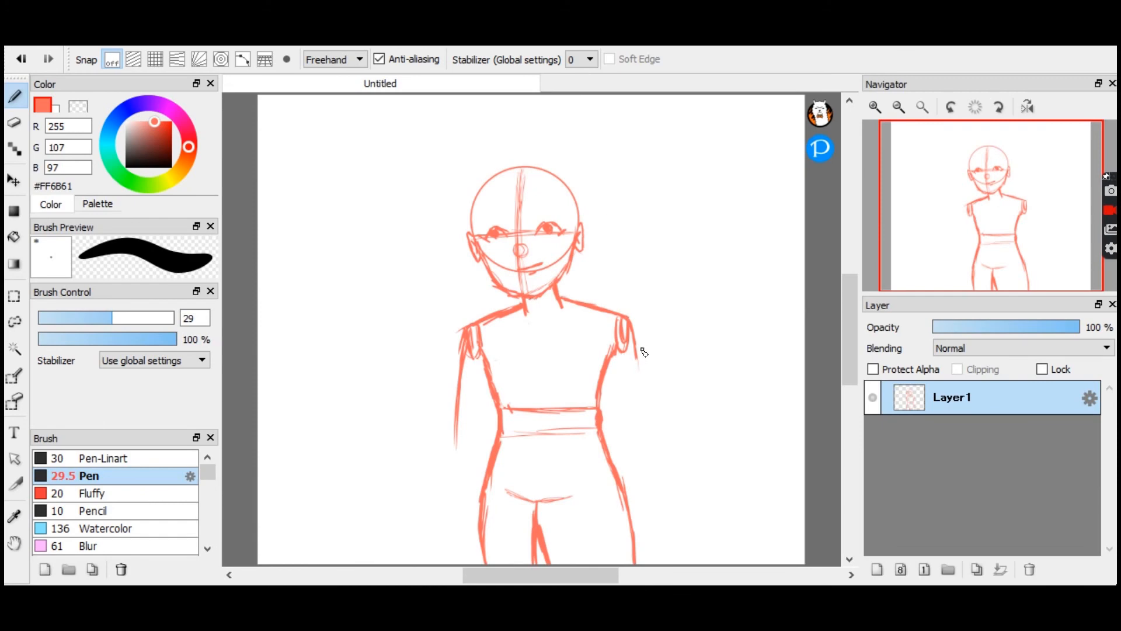
{"action": "left_click_drag", "start_coordinate": [636, 346], "coordinate": [640, 390]}
{"action": "key", "text": "ctrl+z"}
{"action": "left_click", "coordinate": [647, 552]}
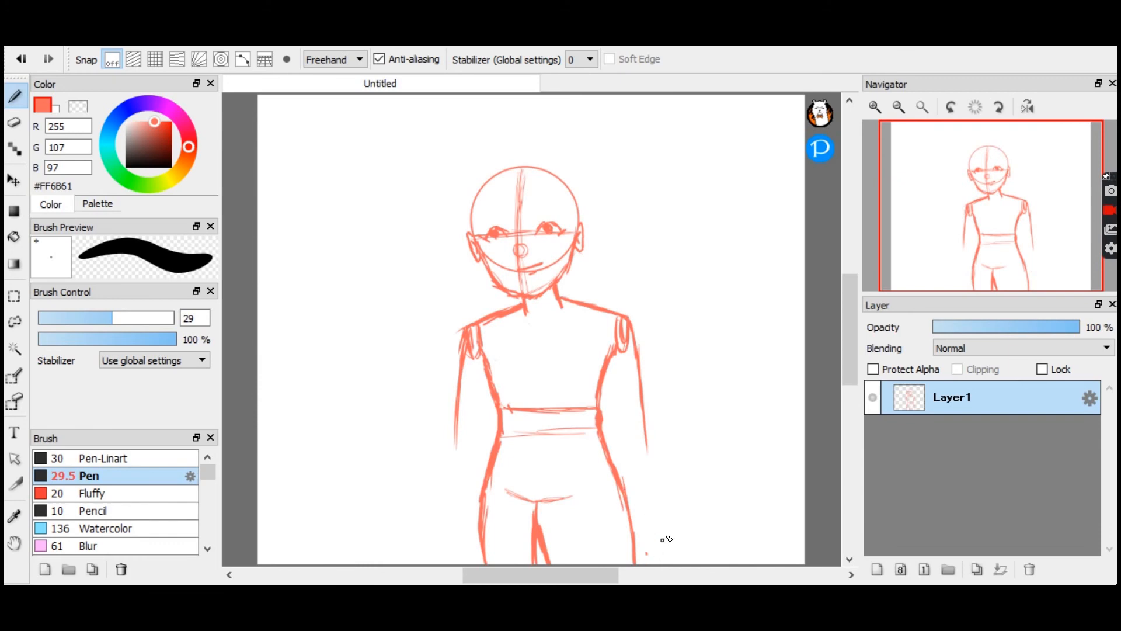
Sketch the inner line of the right-hand arm over several undone attempts and extend its outer line to the wrist.
{"action": "left_click_drag", "start_coordinate": [611, 357], "coordinate": [618, 404]}
{"action": "key", "text": "ctrl+z"}
{"action": "mouse_move", "coordinate": [615, 360]}
{"action": "left_mouse_down"}
{"action": "mouse_move", "coordinate": [629, 324]}
{"action": "mouse_move", "coordinate": [609, 375]}
{"action": "mouse_move", "coordinate": [610, 361]}
{"action": "mouse_move", "coordinate": [619, 401]}
{"action": "mouse_move", "coordinate": [609, 361]}
{"action": "mouse_move", "coordinate": [627, 451]}
{"action": "left_mouse_up"}
{"action": "key", "text": "ctrl+z"}
{"action": "left_click_drag", "start_coordinate": [619, 397], "coordinate": [641, 507]}
{"action": "key", "text": "ctrl+z"}
{"action": "key", "text": "ctrl+z"}
{"action": "left_click_drag", "start_coordinate": [627, 413], "coordinate": [641, 503]}
{"action": "key", "text": "ctrl+z"}
{"action": "key", "text": "ctrl+z"}
{"action": "left_click_drag", "start_coordinate": [629, 451], "coordinate": [643, 520]}
{"action": "left_click_drag", "start_coordinate": [646, 428], "coordinate": [650, 497]}
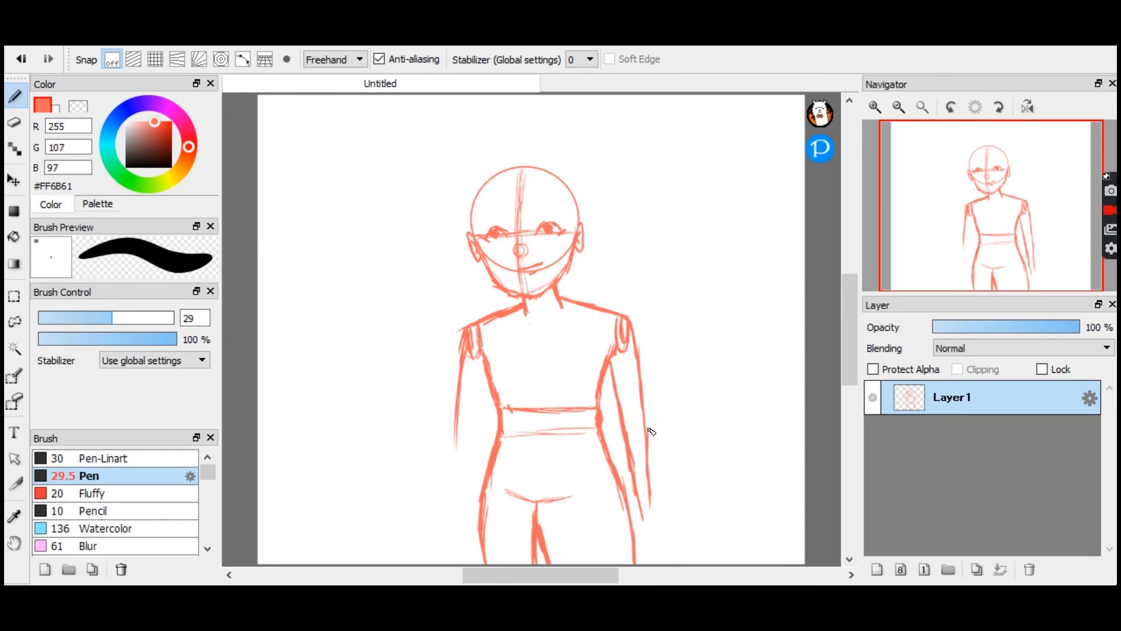
Extend the outer and inner lines of the right-hand arm down to the wrist.
{"action": "left_click_drag", "start_coordinate": [652, 493], "coordinate": [652, 517]}
{"action": "left_click_drag", "start_coordinate": [632, 480], "coordinate": [639, 511]}
{"action": "left_click_drag", "start_coordinate": [651, 512], "coordinate": [653, 533]}
Erase the left-hand arm's outer line and redraw that arm's outer and inner lines closer to the torso, down to the wrist.
{"action": "left_click", "coordinate": [13, 122]}
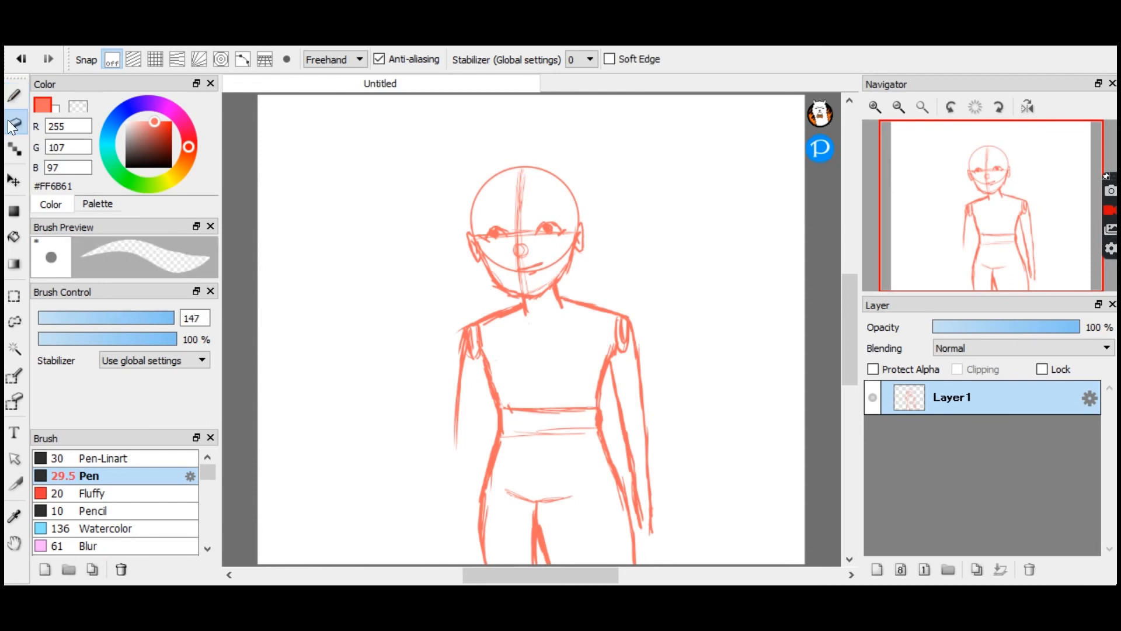
{"action": "mouse_move", "coordinate": [459, 335]}
{"action": "left_mouse_down"}
{"action": "mouse_move", "coordinate": [466, 365]}
{"action": "mouse_move", "coordinate": [455, 345]}
{"action": "mouse_move", "coordinate": [450, 446]}
{"action": "left_mouse_up"}
{"action": "key", "text": "b"}
{"action": "left_click_drag", "start_coordinate": [464, 344], "coordinate": [471, 438]}
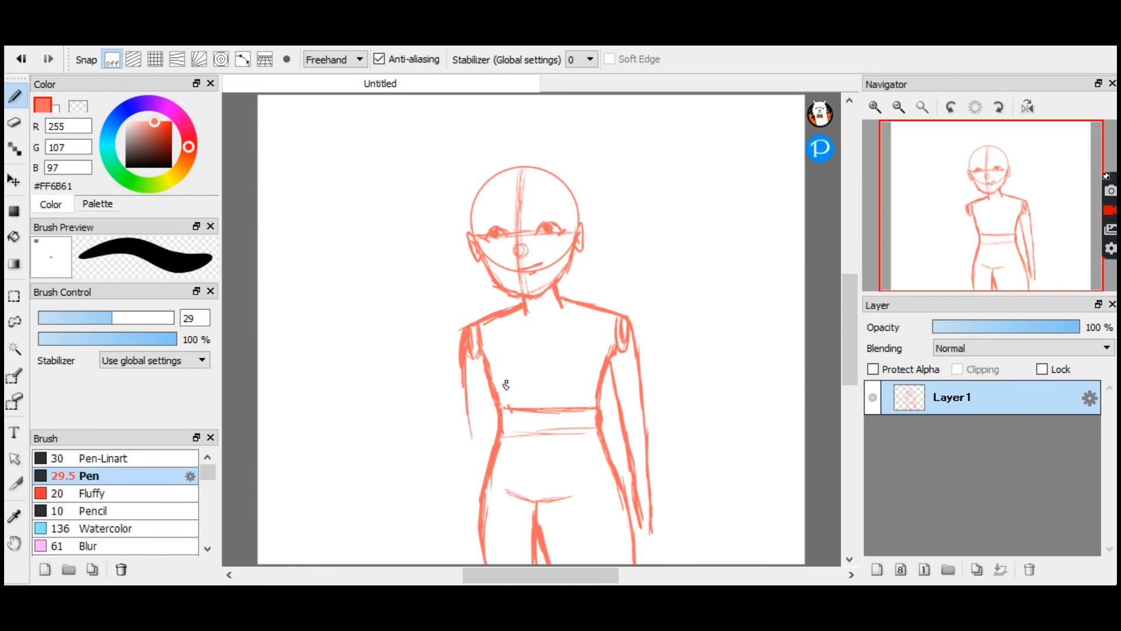
{"action": "mouse_move", "coordinate": [467, 363]}
{"action": "left_mouse_down"}
{"action": "mouse_move", "coordinate": [477, 532]}
{"action": "mouse_move", "coordinate": [471, 458]}
{"action": "left_mouse_up"}
{"action": "left_click_drag", "start_coordinate": [491, 400], "coordinate": [495, 450]}
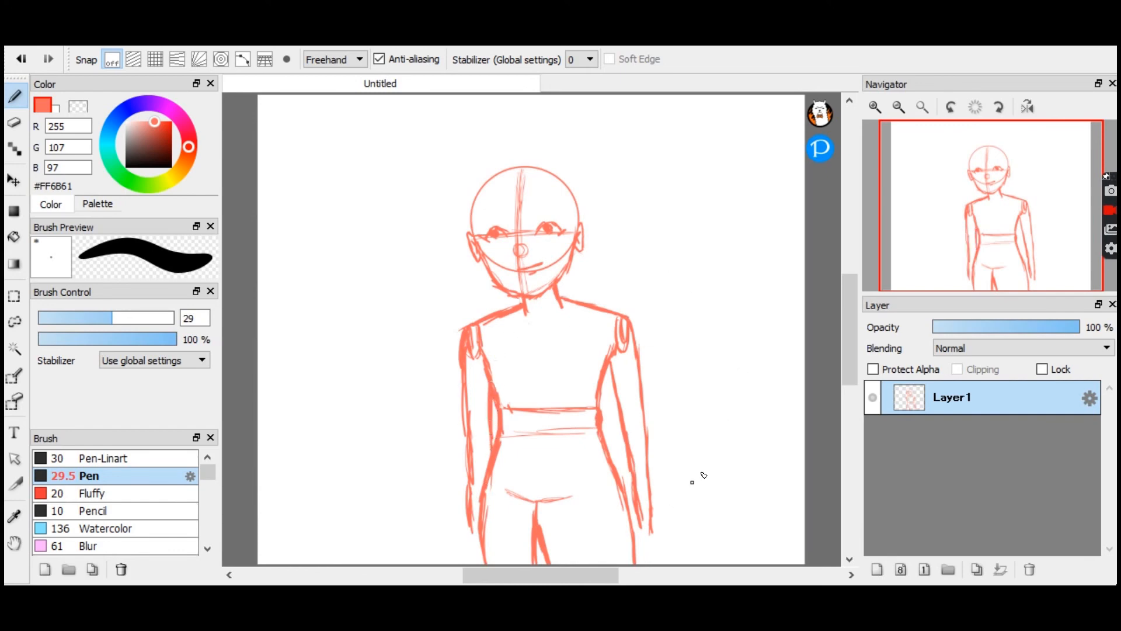
Erase the right-hand shoulder corner, redraw it with a rounder curve and sketch both hands below the wrists.
{"action": "key", "text": "e"}
{"action": "mouse_move", "coordinate": [613, 304]}
{"action": "left_mouse_down"}
{"action": "mouse_move", "coordinate": [633, 330]}
{"action": "mouse_move", "coordinate": [629, 317]}
{"action": "left_mouse_up"}
{"action": "key", "text": "b"}
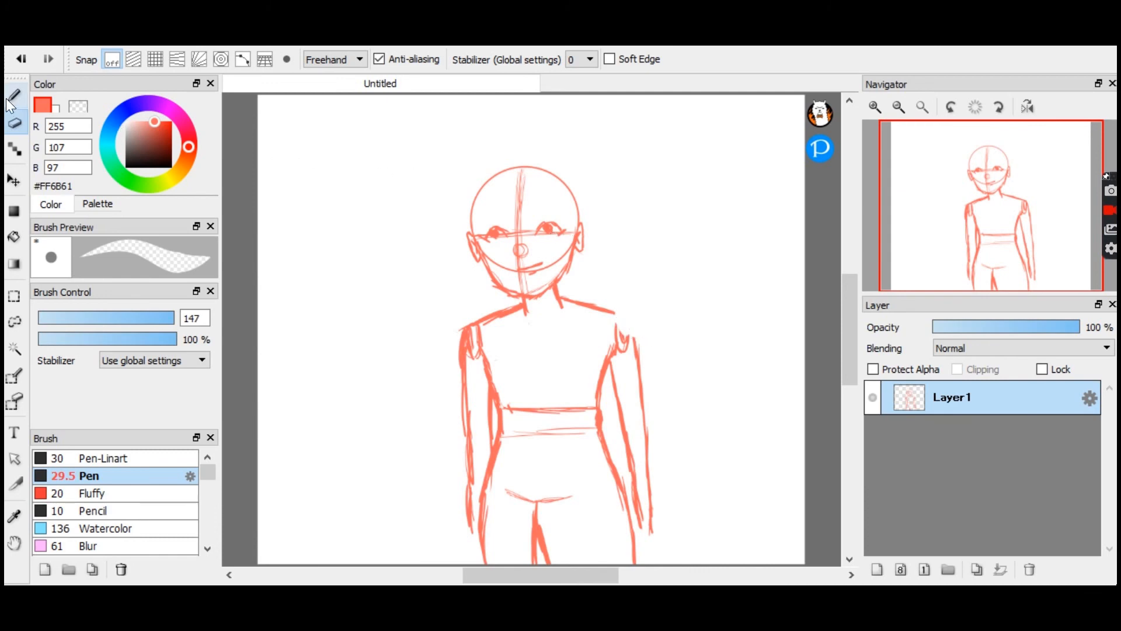
{"action": "left_click_drag", "start_coordinate": [627, 323], "coordinate": [636, 348]}
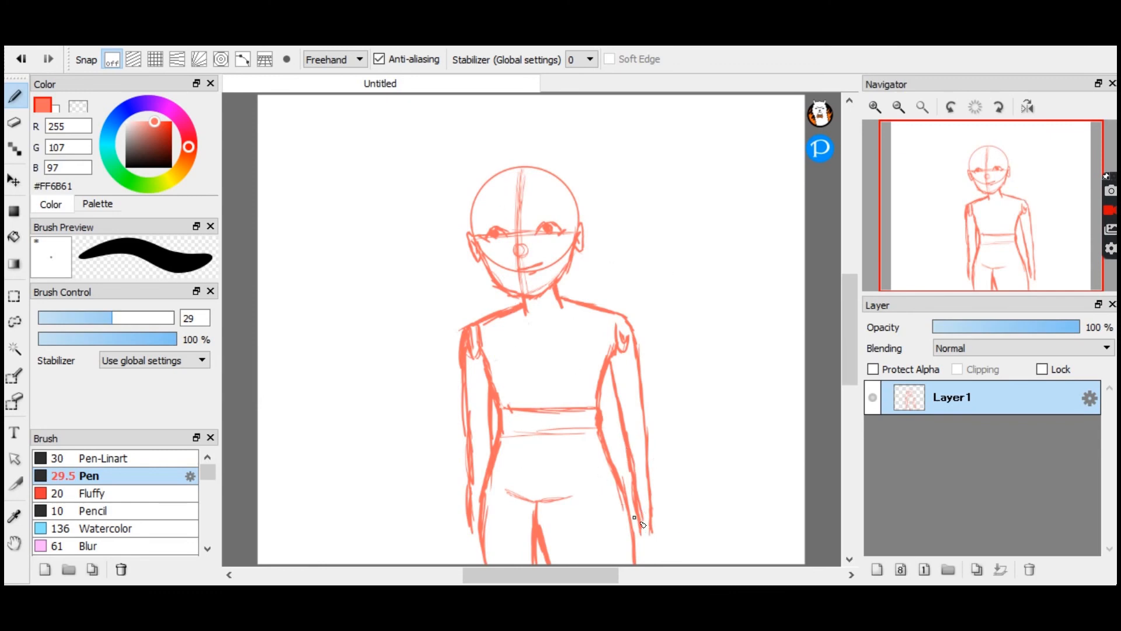
{"action": "left_click_drag", "start_coordinate": [646, 540], "coordinate": [642, 549]}
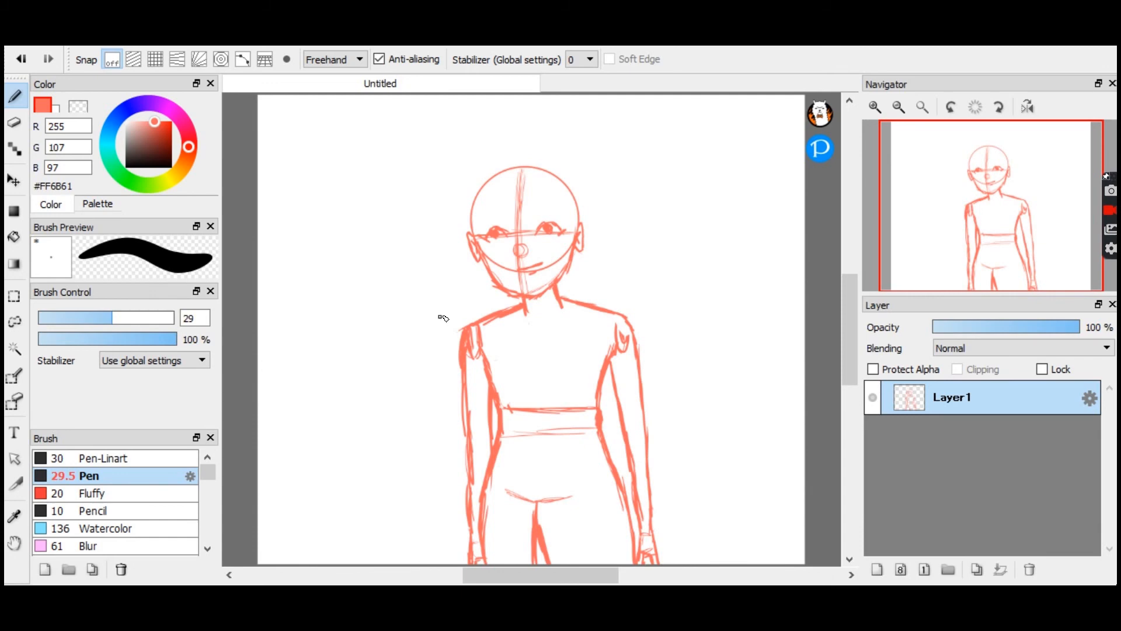
Sketch a wavy hairline across the forehead from ear to ear, with a short parting line on the right-hand side.
{"action": "scroll", "coordinate": [993, 193], "scroll_direction": "up", "scroll_amount": 5}
{"action": "mouse_move", "coordinate": [989, 193]}
{"action": "left_mouse_down"}
{"action": "mouse_move", "coordinate": [982, 178]}
{"action": "mouse_move", "coordinate": [996, 185]}
{"action": "mouse_move", "coordinate": [988, 203]}
{"action": "mouse_move", "coordinate": [985, 178]}
{"action": "left_mouse_up"}
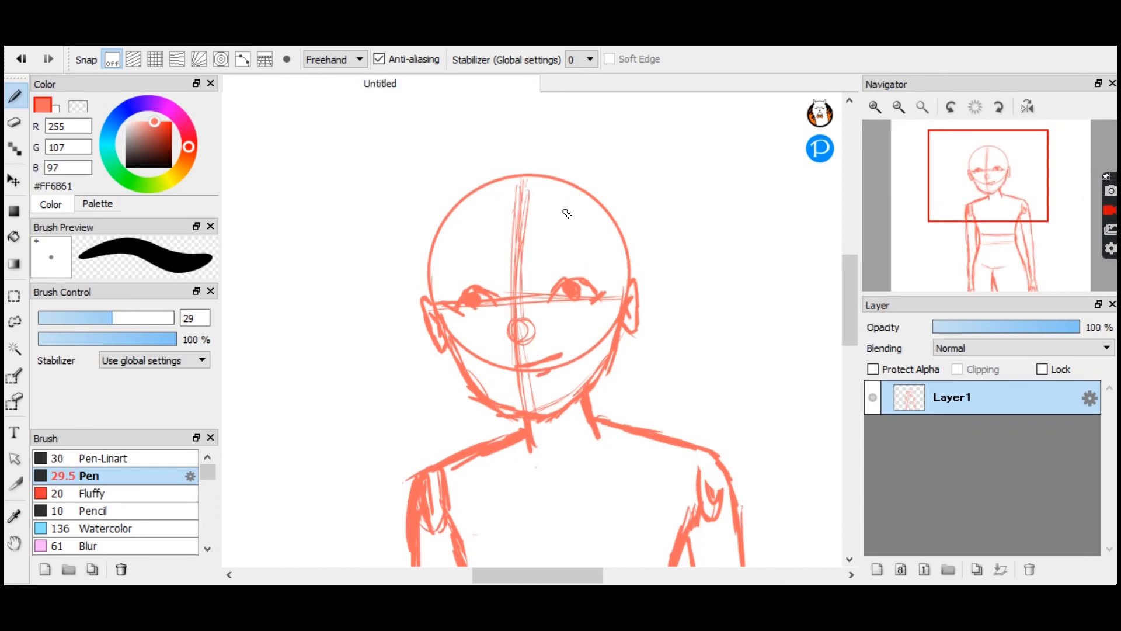
{"action": "mouse_move", "coordinate": [577, 225]}
{"action": "left_mouse_down"}
{"action": "mouse_move", "coordinate": [599, 210]}
{"action": "mouse_move", "coordinate": [574, 230]}
{"action": "mouse_move", "coordinate": [629, 288]}
{"action": "left_mouse_up"}
{"action": "mouse_move", "coordinate": [574, 229]}
{"action": "left_mouse_down"}
{"action": "mouse_move", "coordinate": [536, 216]}
{"action": "mouse_move", "coordinate": [456, 244]}
{"action": "mouse_move", "coordinate": [437, 289]}
{"action": "left_mouse_up"}
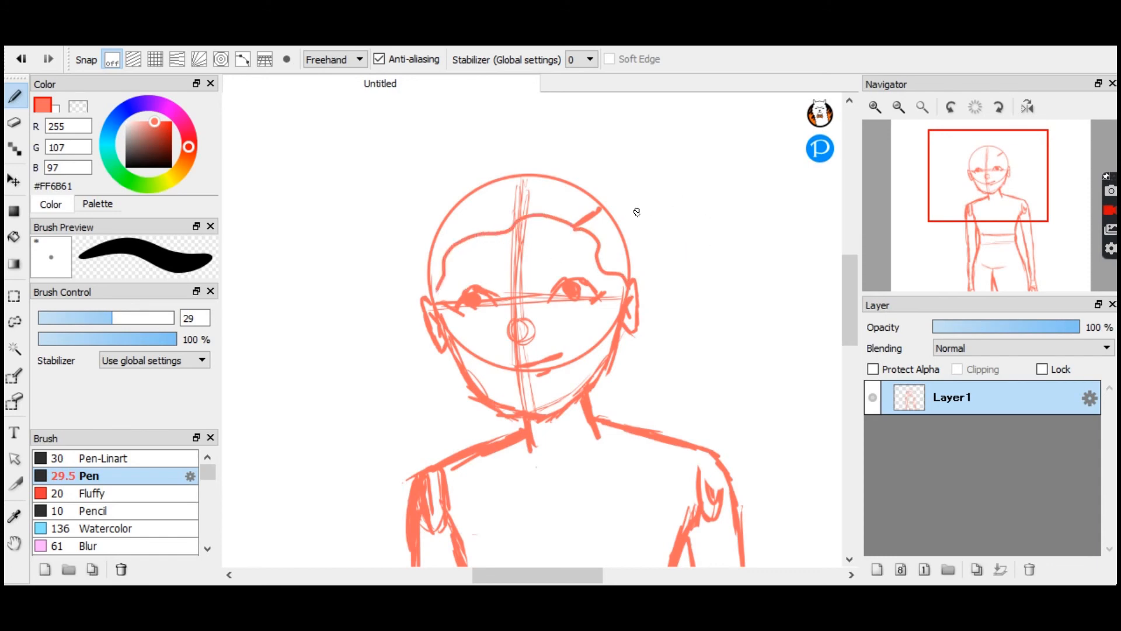
{"action": "mouse_move", "coordinate": [601, 209]}
{"action": "left_mouse_down"}
{"action": "mouse_move", "coordinate": [653, 220]}
{"action": "mouse_move", "coordinate": [697, 358]}
{"action": "mouse_move", "coordinate": [692, 392]}
{"action": "mouse_move", "coordinate": [593, 407]}
{"action": "left_mouse_up"}
{"action": "mouse_move", "coordinate": [573, 184]}
{"action": "left_mouse_down"}
{"action": "mouse_move", "coordinate": [496, 159]}
{"action": "mouse_move", "coordinate": [459, 172]}
{"action": "mouse_move", "coordinate": [397, 277]}
{"action": "mouse_move", "coordinate": [409, 385]}
{"action": "mouse_move", "coordinate": [485, 421]}
{"action": "left_mouse_up"}
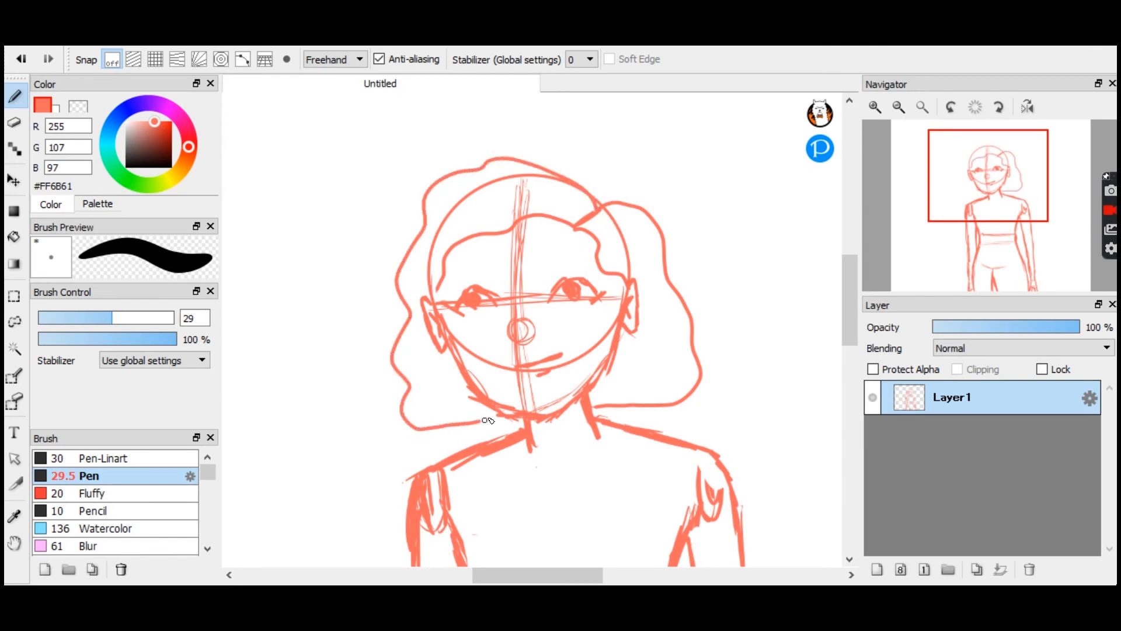
{"action": "key", "text": "ctrl+z"}
{"action": "key", "text": "ctrl+z"}
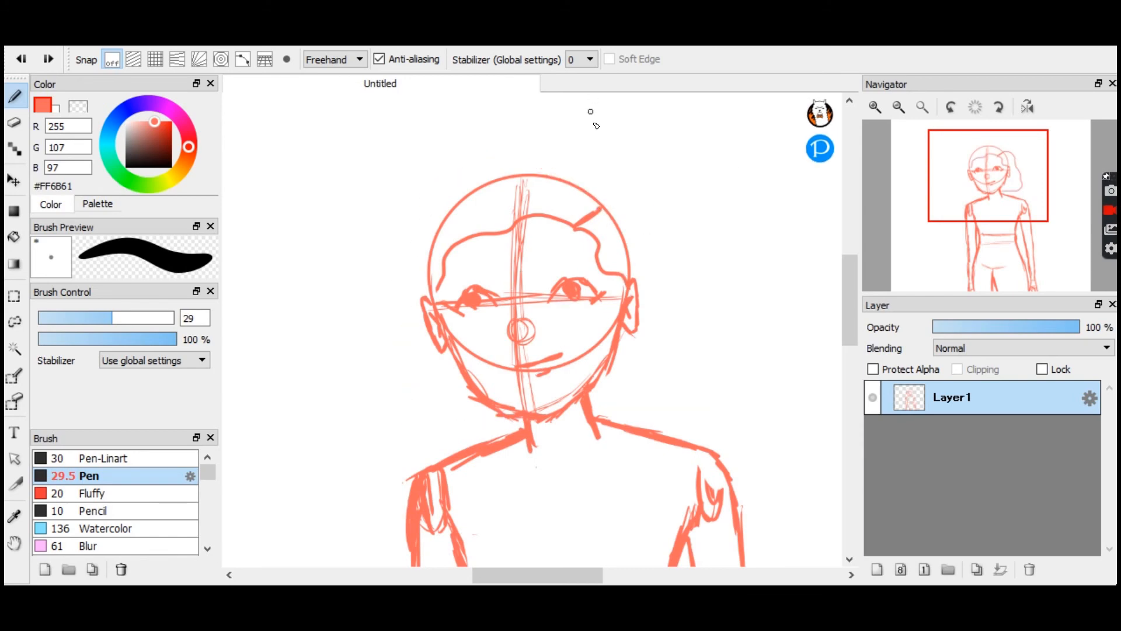
Outline the wavy hair from the parting down both sides of the head to the neck and erase the overlap at the left-hand jaw.
{"action": "mouse_move", "coordinate": [599, 209]}
{"action": "left_mouse_down"}
{"action": "mouse_move", "coordinate": [619, 221]}
{"action": "mouse_move", "coordinate": [656, 292]}
{"action": "mouse_move", "coordinate": [670, 357]}
{"action": "mouse_move", "coordinate": [656, 401]}
{"action": "mouse_move", "coordinate": [601, 408]}
{"action": "left_mouse_up"}
{"action": "key", "text": "ctrl+z"}
{"action": "mouse_move", "coordinate": [604, 210]}
{"action": "left_mouse_down"}
{"action": "mouse_move", "coordinate": [672, 273]}
{"action": "mouse_move", "coordinate": [694, 340]}
{"action": "mouse_move", "coordinate": [684, 388]}
{"action": "mouse_move", "coordinate": [591, 404]}
{"action": "left_mouse_up"}
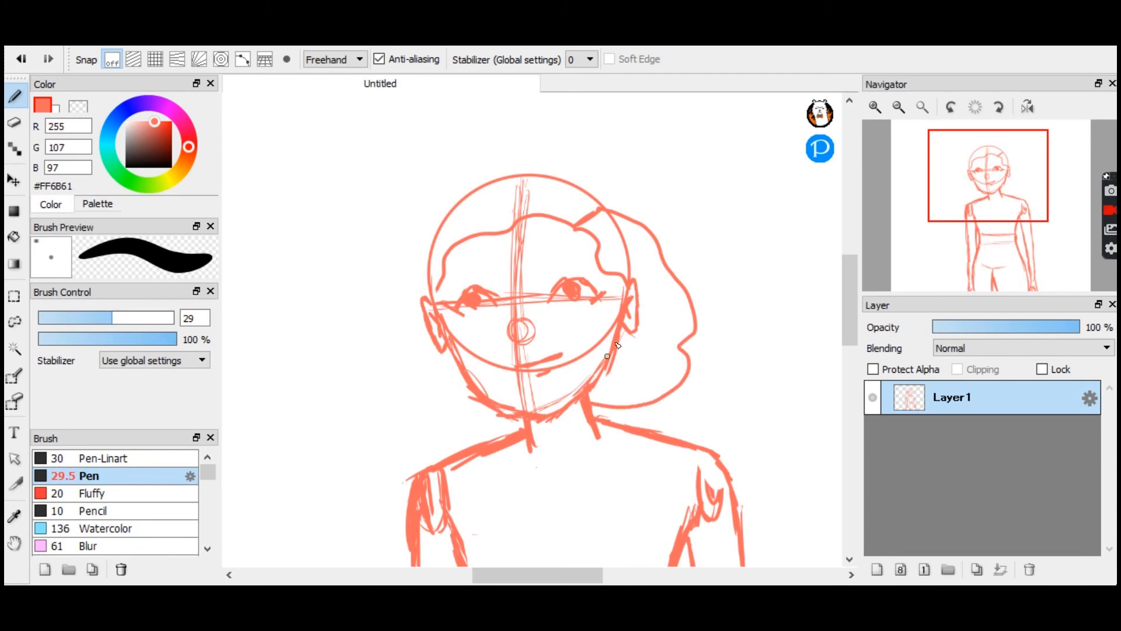
{"action": "mouse_move", "coordinate": [599, 201]}
{"action": "left_mouse_down"}
{"action": "mouse_move", "coordinate": [554, 182]}
{"action": "mouse_move", "coordinate": [497, 179]}
{"action": "mouse_move", "coordinate": [461, 188]}
{"action": "mouse_move", "coordinate": [422, 226]}
{"action": "mouse_move", "coordinate": [396, 317]}
{"action": "mouse_move", "coordinate": [408, 410]}
{"action": "mouse_move", "coordinate": [491, 414]}
{"action": "left_mouse_up"}
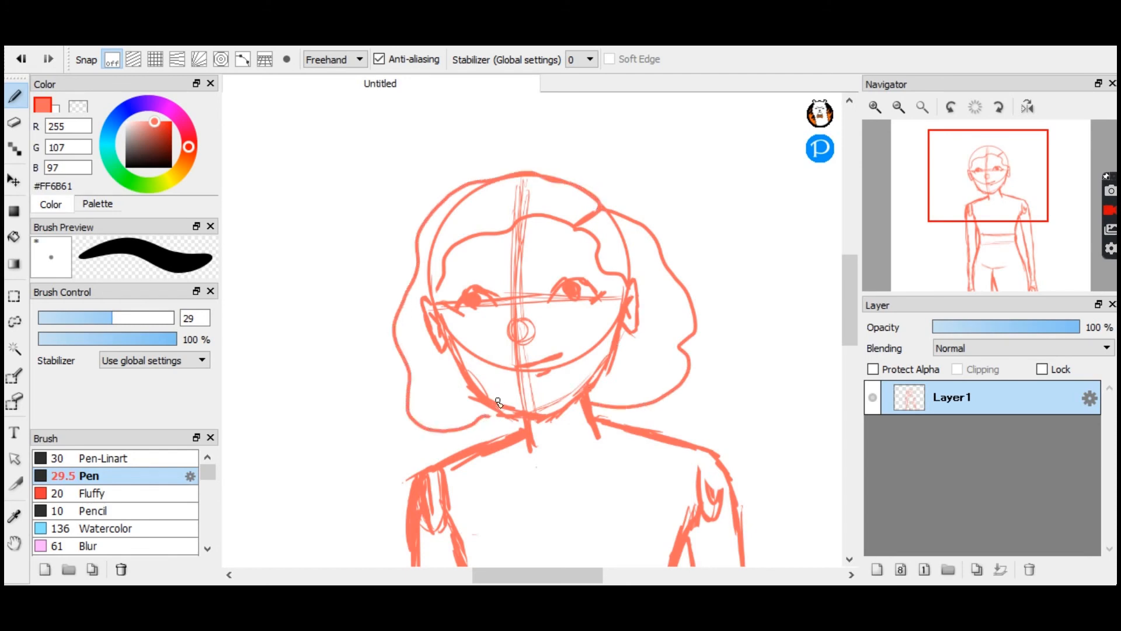
{"action": "key", "text": "e"}
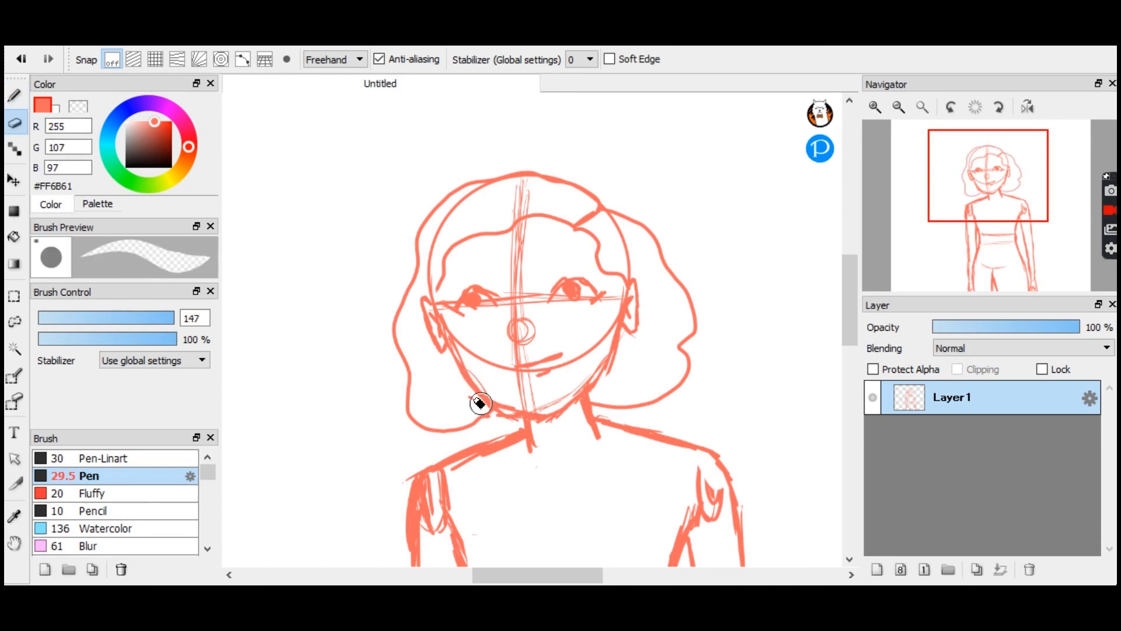
{"action": "left_click_drag", "start_coordinate": [500, 417], "coordinate": [516, 418]}
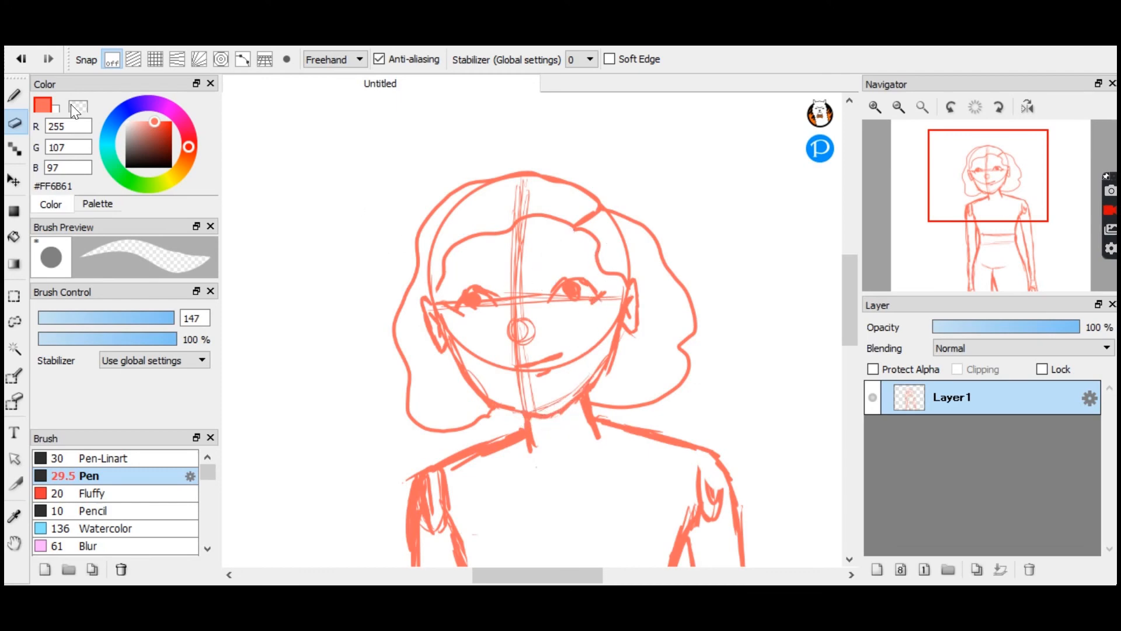
Return to the Pen, draw a short eyebrow above each eye and reinforce the hair parting line.
{"action": "left_click", "coordinate": [26, 99]}
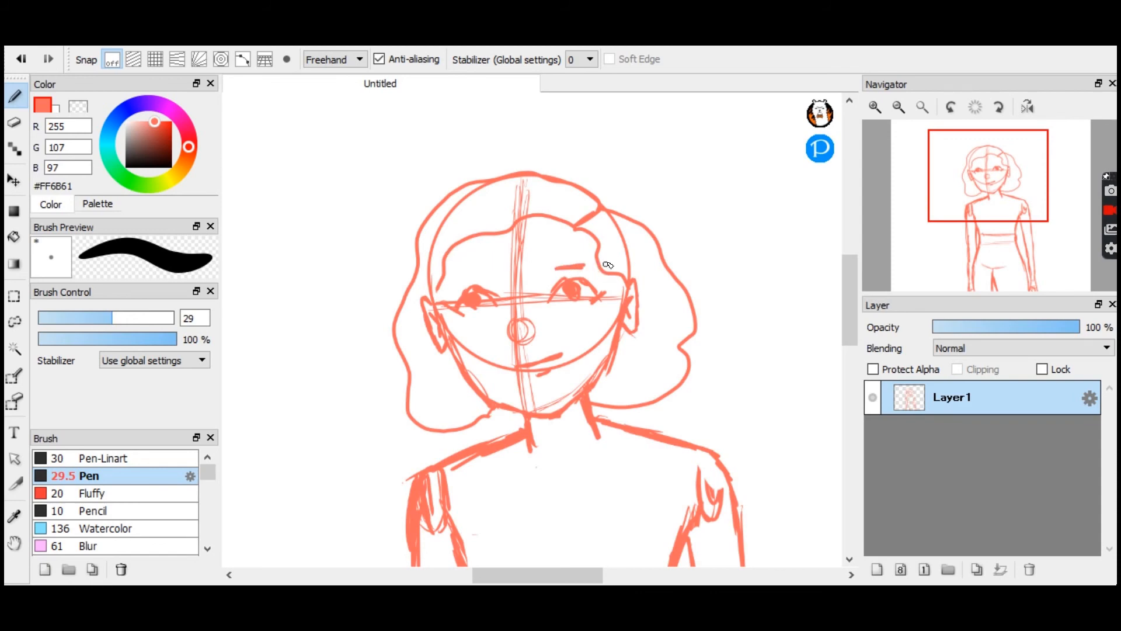
{"action": "left_click_drag", "start_coordinate": [562, 268], "coordinate": [585, 268]}
{"action": "left_click_drag", "start_coordinate": [459, 282], "coordinate": [479, 274]}
{"action": "left_click_drag", "start_coordinate": [588, 214], "coordinate": [600, 207]}
{"action": "mouse_move", "coordinate": [945, 126]}
{"action": "left_click", "coordinate": [922, 107]}
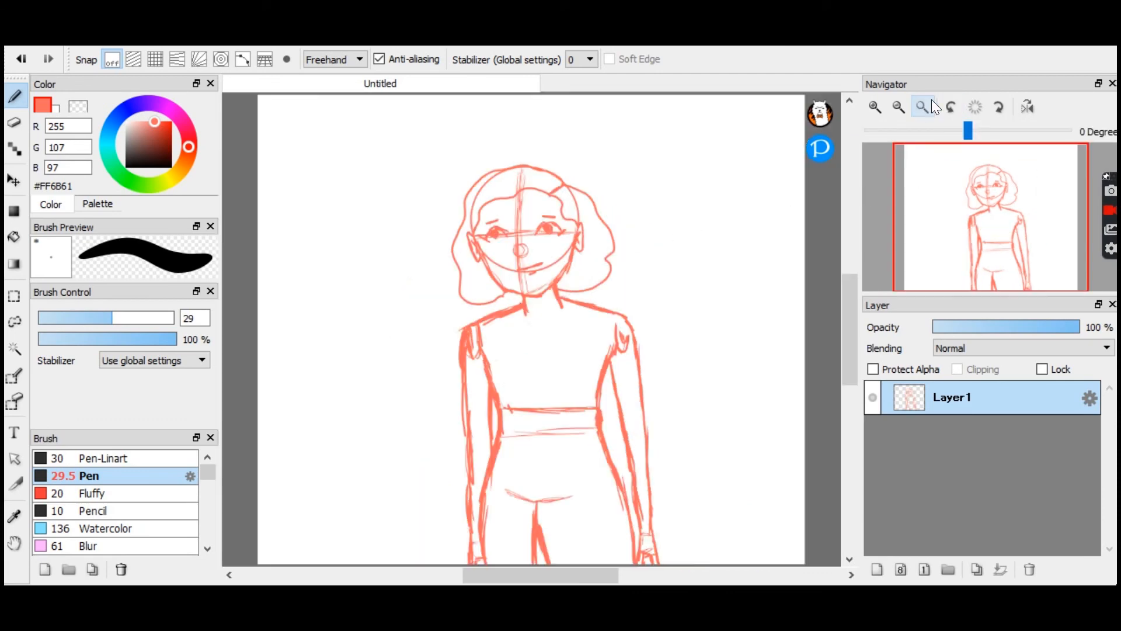
Add a new layer, lower Layer1's opacity to 63% and make Layer2 the active layer.
{"action": "left_click", "coordinate": [877, 567]}
{"action": "left_click", "coordinate": [977, 433]}
{"action": "left_click_drag", "start_coordinate": [1032, 325], "coordinate": [1025, 330]}
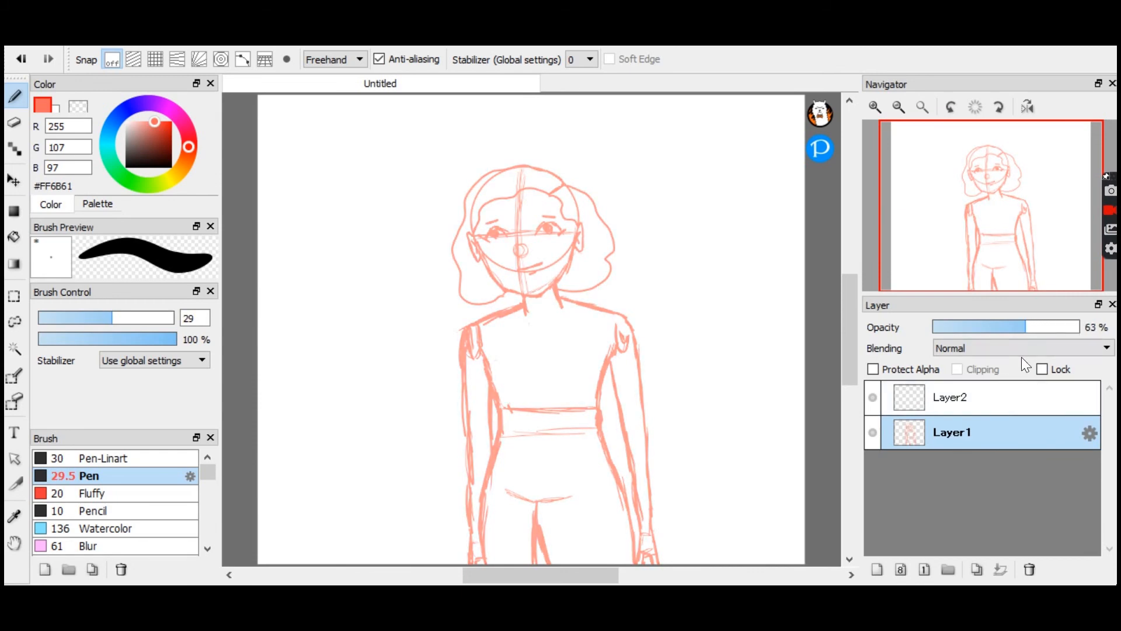
{"action": "left_click", "coordinate": [985, 400]}
Change the Pen colour to blue #6861FF and try a test stroke, undoing it.
{"action": "left_click", "coordinate": [130, 107]}
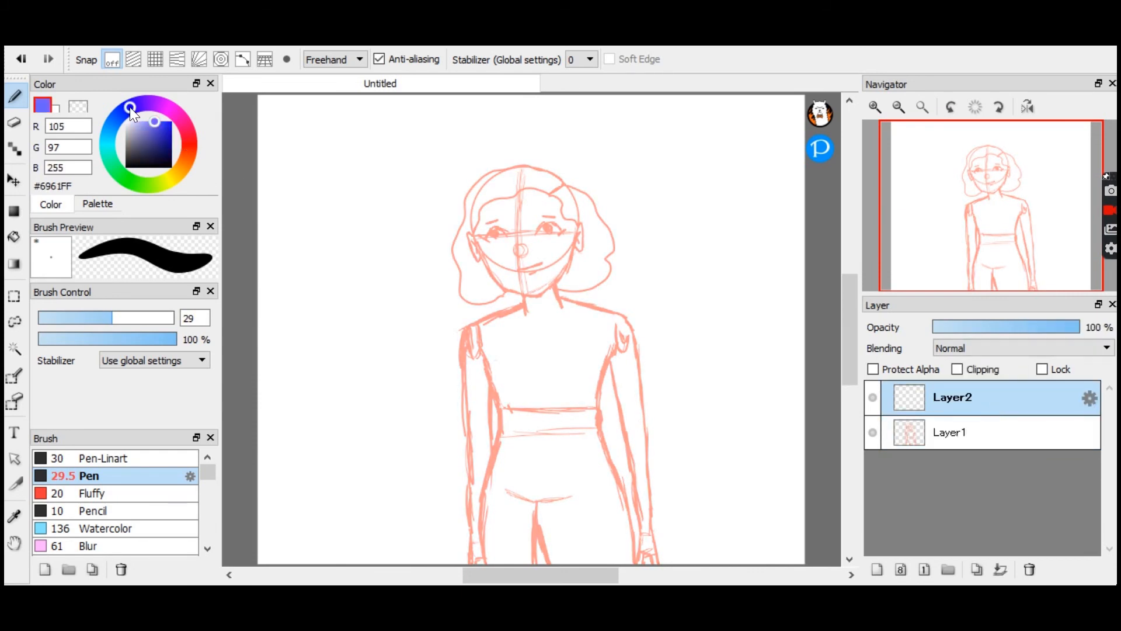
{"action": "left_click", "coordinate": [130, 111]}
{"action": "mouse_move", "coordinate": [458, 306]}
{"action": "left_mouse_down"}
{"action": "mouse_move", "coordinate": [517, 310]}
{"action": "mouse_move", "coordinate": [610, 349]}
{"action": "mouse_move", "coordinate": [597, 464]}
{"action": "left_mouse_up"}
{"action": "key", "text": "ctrl+z"}
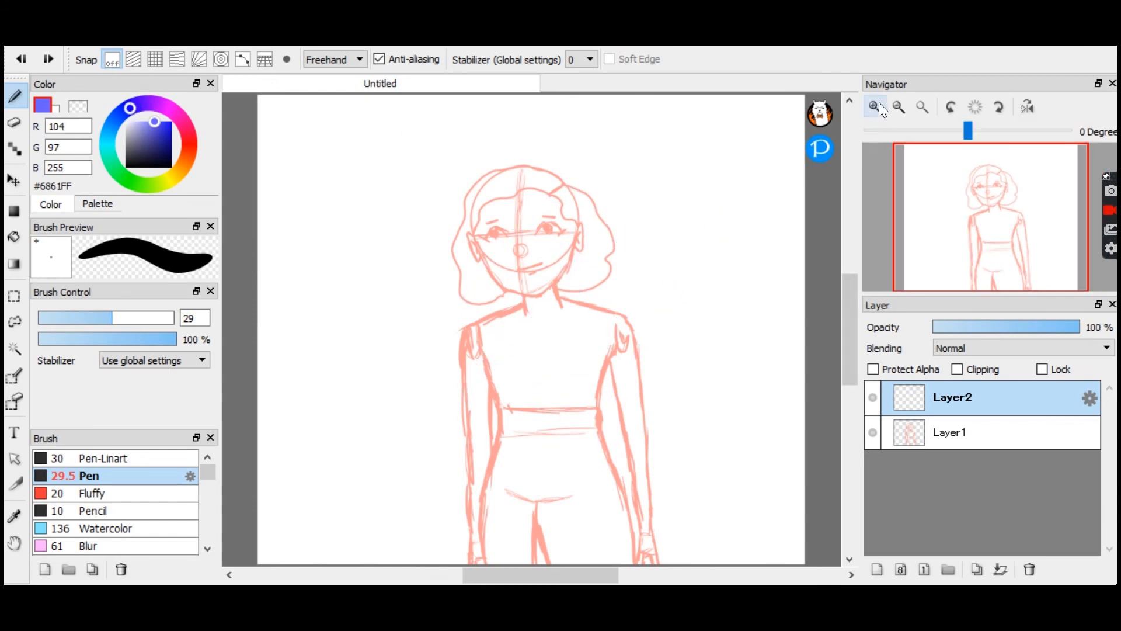
{"action": "left_click", "coordinate": [875, 107]}
{"action": "left_click", "coordinate": [874, 107]}
{"action": "left_click_drag", "start_coordinate": [993, 187], "coordinate": [989, 185]}
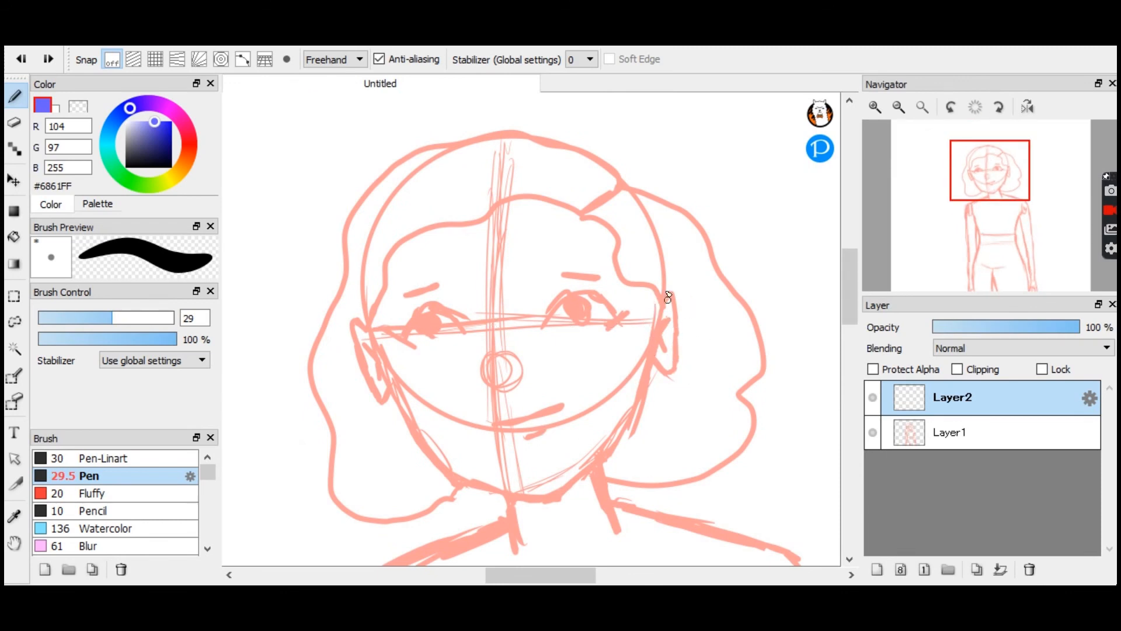
{"action": "mouse_move", "coordinate": [662, 299]}
{"action": "left_mouse_down"}
{"action": "mouse_move", "coordinate": [641, 380]}
{"action": "mouse_move", "coordinate": [591, 462]}
{"action": "left_mouse_up"}
{"action": "left_click", "coordinate": [21, 59]}
{"action": "key", "text": "ctrl+z"}
{"action": "key", "text": "ctrl+z"}
{"action": "key", "text": "ctrl+z"}
Lighten the Pen colour to the soft blue #918CFF.
{"action": "left_click", "coordinate": [146, 118]}
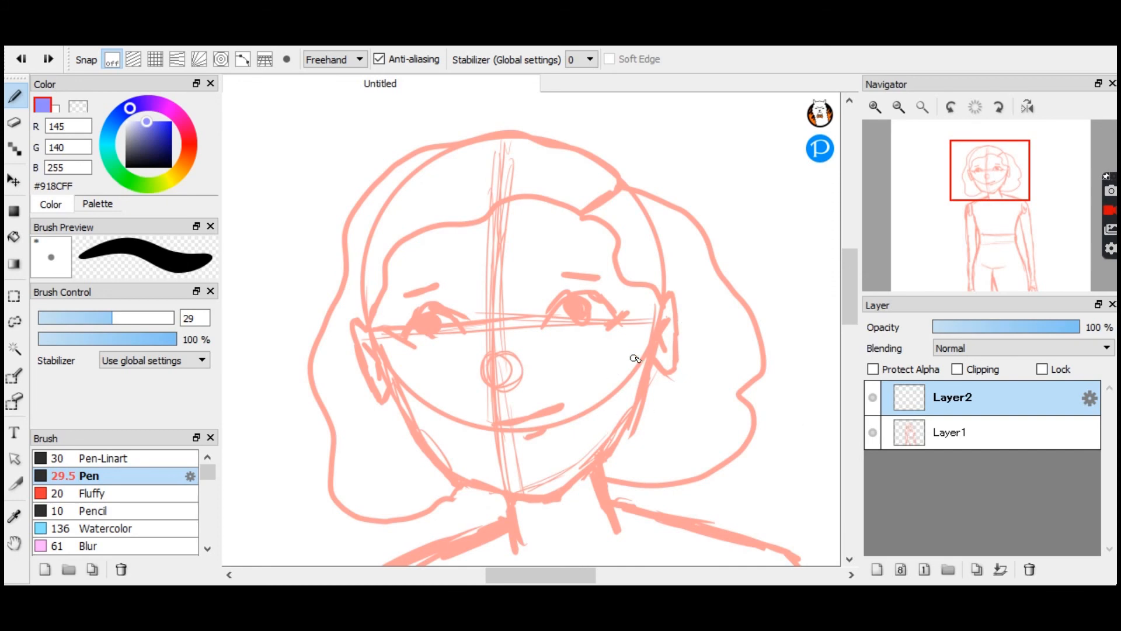
{"action": "left_click_drag", "start_coordinate": [658, 312], "coordinate": [643, 385]}
{"action": "left_click_drag", "start_coordinate": [618, 448], "coordinate": [553, 487]}
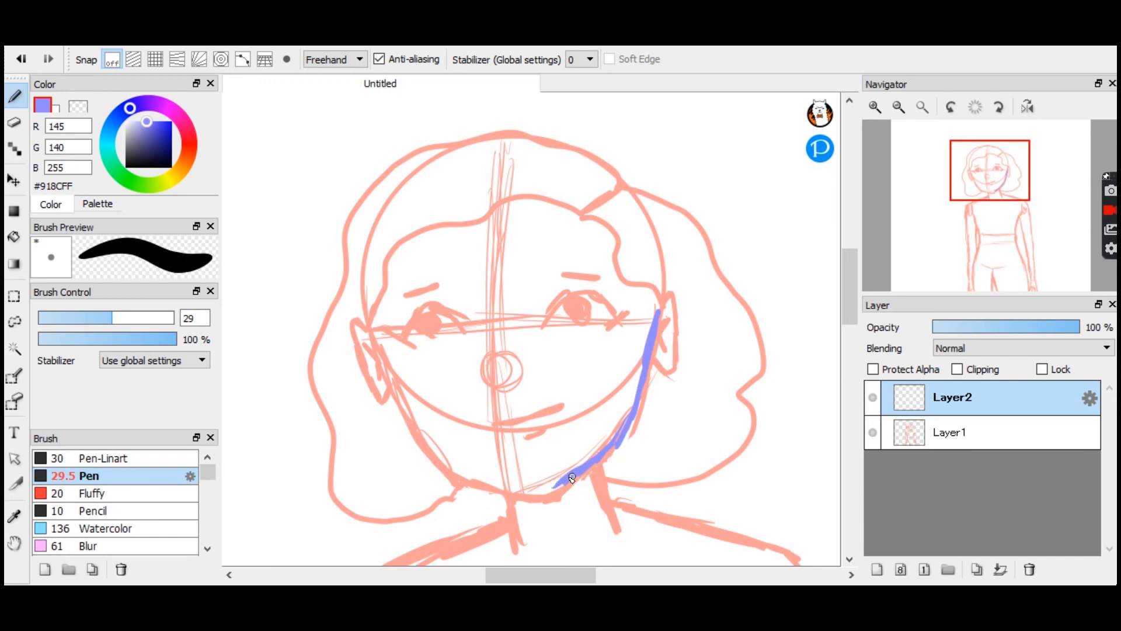
{"action": "key", "text": "ctrl+z"}
{"action": "key", "text": "ctrl+z"}
{"action": "key", "text": "ctrl+z"}
{"action": "key", "text": "ctrl+z"}
{"action": "key", "text": "ctrl+z"}
Trace the jawline on Layer2 from the chin up to each ear.
{"action": "mouse_move", "coordinate": [519, 492]}
{"action": "left_mouse_down"}
{"action": "mouse_move", "coordinate": [573, 466]}
{"action": "mouse_move", "coordinate": [633, 413]}
{"action": "mouse_move", "coordinate": [628, 424]}
{"action": "mouse_move", "coordinate": [657, 339]}
{"action": "left_mouse_up"}
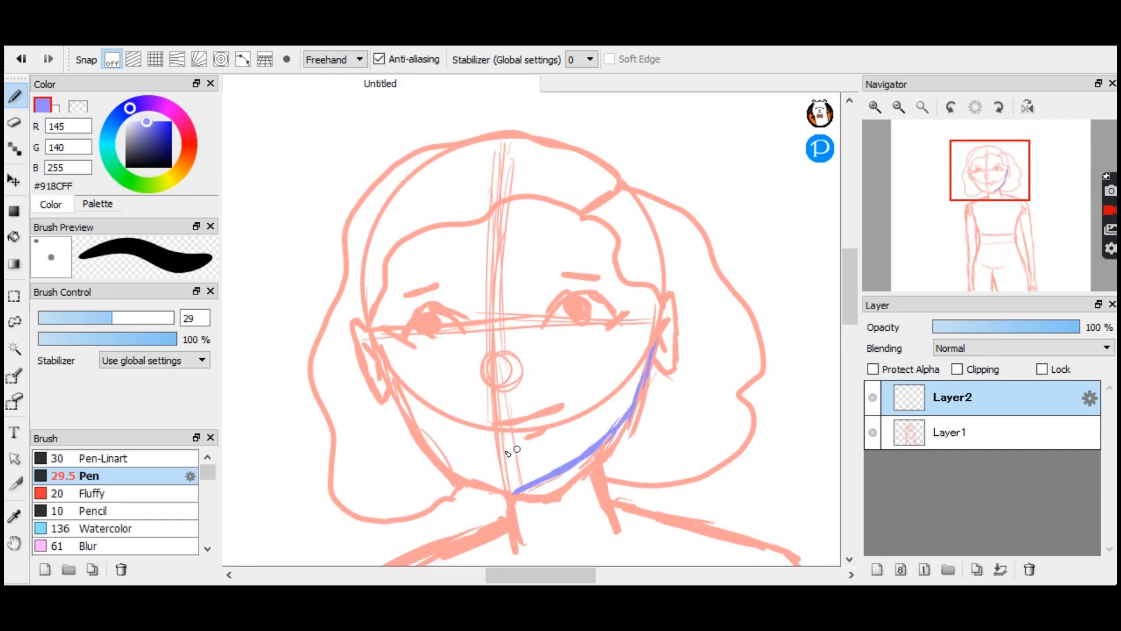
{"action": "mouse_move", "coordinate": [513, 494]}
{"action": "left_mouse_down"}
{"action": "mouse_move", "coordinate": [440, 463]}
{"action": "mouse_move", "coordinate": [413, 429]}
{"action": "mouse_move", "coordinate": [371, 338]}
{"action": "mouse_move", "coordinate": [398, 384]}
{"action": "mouse_move", "coordinate": [374, 330]}
{"action": "left_mouse_up"}
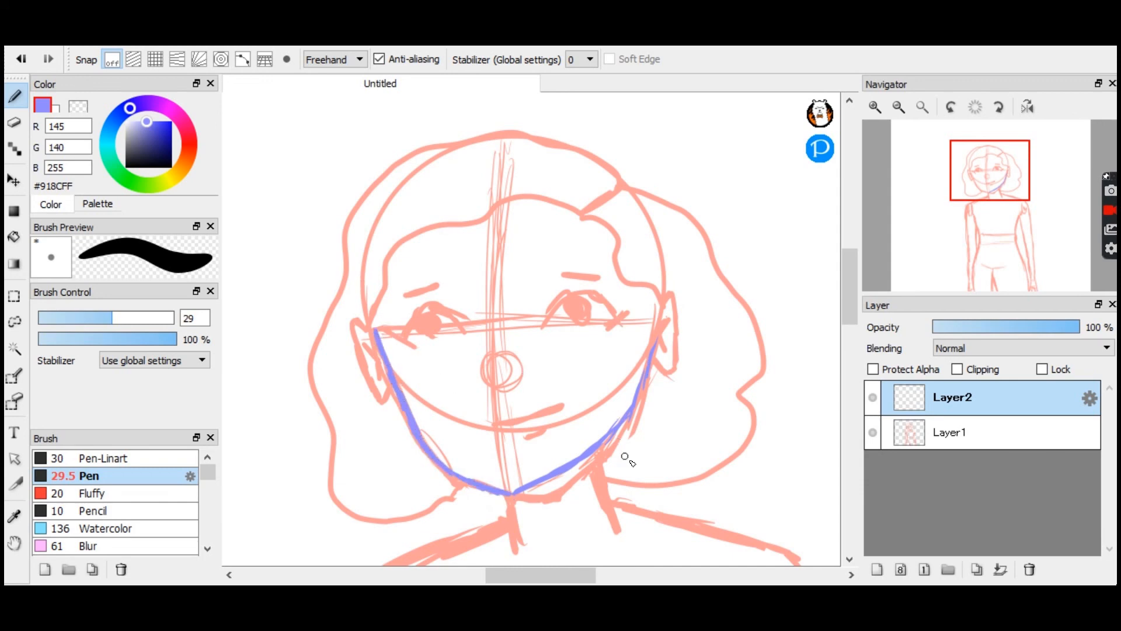
Trace both sides of the neck and join them at the base with a curved neckline, redoing the curve once.
{"action": "left_click_drag", "start_coordinate": [844, 309], "coordinate": [842, 340]}
{"action": "left_click_drag", "start_coordinate": [591, 258], "coordinate": [616, 332]}
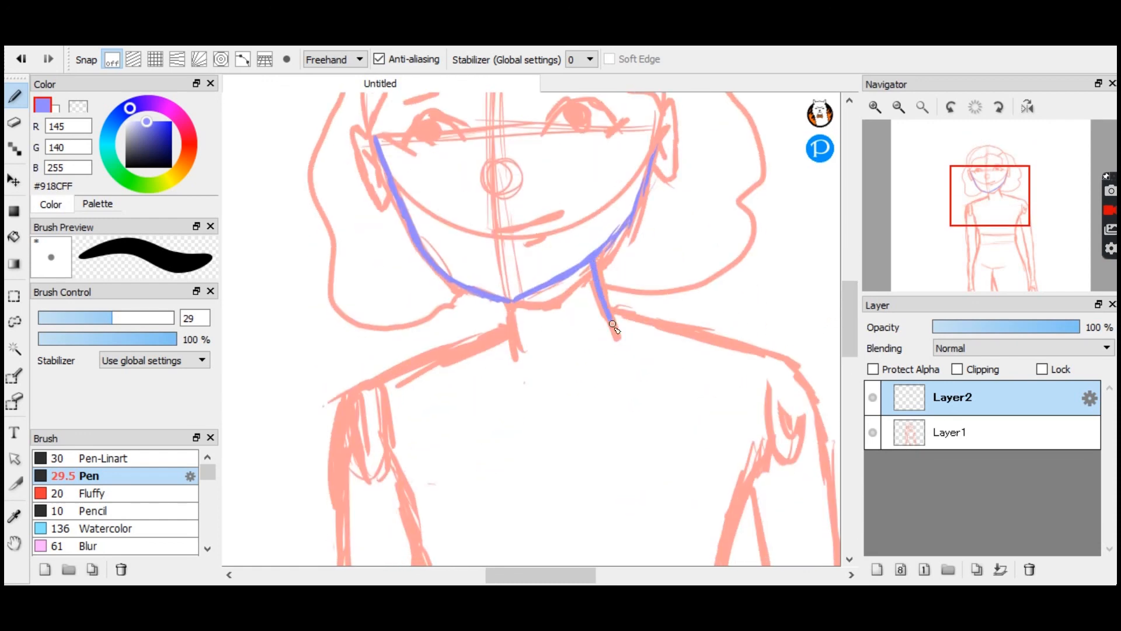
{"action": "left_click_drag", "start_coordinate": [505, 302], "coordinate": [515, 347]}
{"action": "left_click_drag", "start_coordinate": [515, 348], "coordinate": [610, 338]}
{"action": "key", "text": "ctrl+z"}
{"action": "mouse_move", "coordinate": [513, 350]}
{"action": "left_mouse_down"}
{"action": "mouse_move", "coordinate": [560, 359]}
{"action": "mouse_move", "coordinate": [615, 333]}
{"action": "left_mouse_up"}
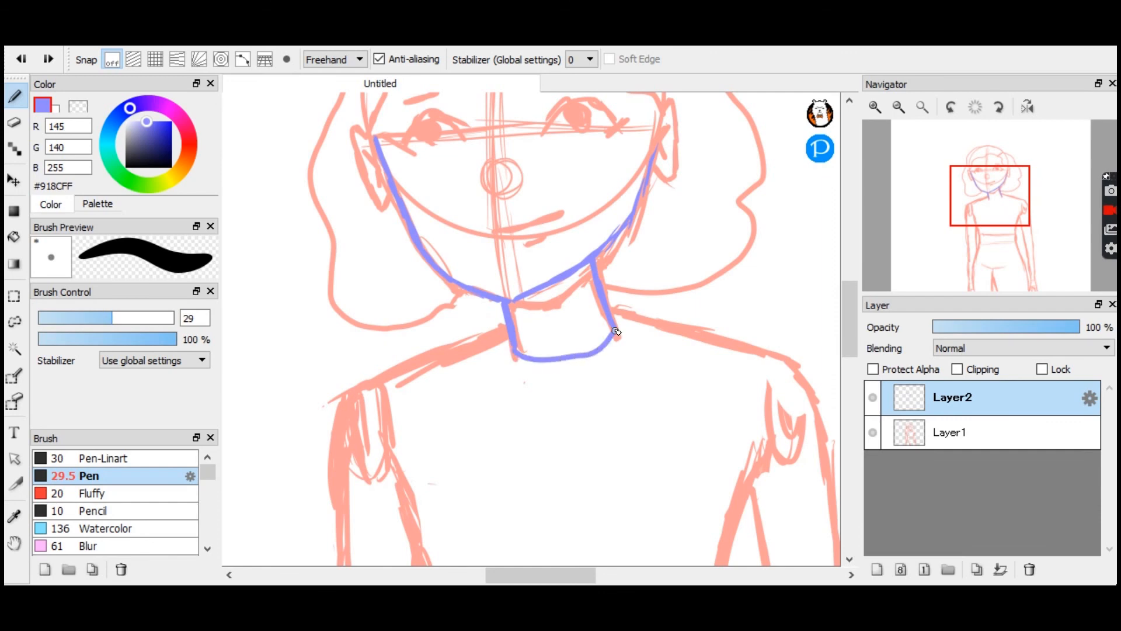
Draw a cropped T-shirt's right-hand shoulder and short sleeve, both torso sides and the hem at the waist.
{"action": "left_click_drag", "start_coordinate": [1013, 215], "coordinate": [996, 215]}
{"action": "left_click", "coordinate": [900, 106]}
{"action": "left_click", "coordinate": [899, 105]}
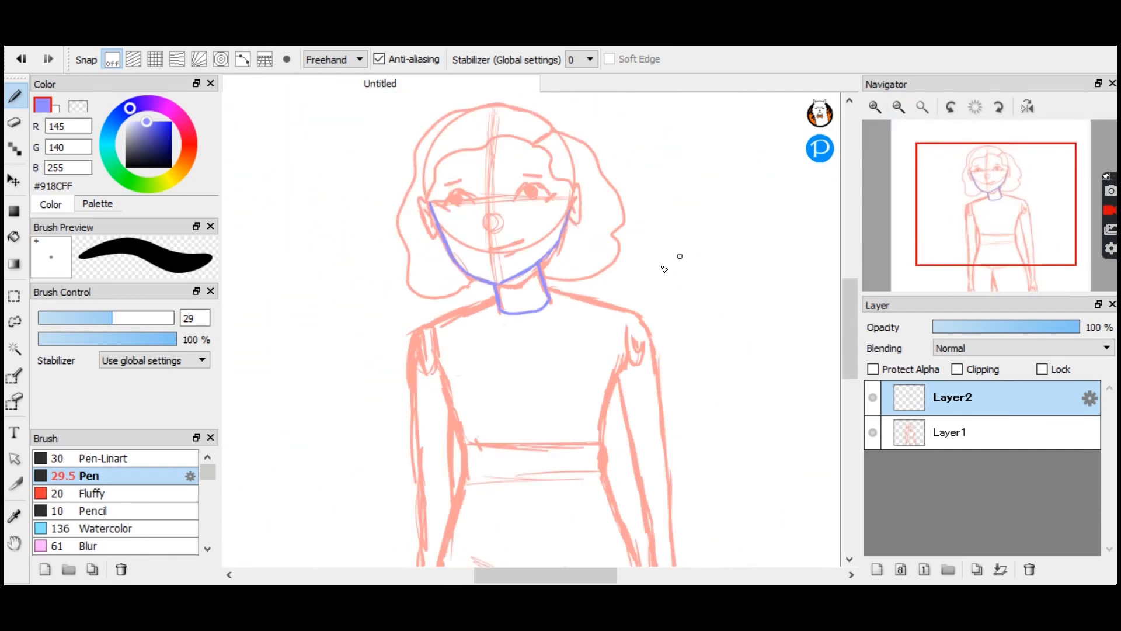
{"action": "left_click_drag", "start_coordinate": [553, 291], "coordinate": [649, 334]}
{"action": "mouse_move", "coordinate": [669, 392]}
{"action": "left_mouse_down"}
{"action": "mouse_move", "coordinate": [622, 415]}
{"action": "mouse_move", "coordinate": [615, 377]}
{"action": "mouse_move", "coordinate": [608, 425]}
{"action": "left_mouse_up"}
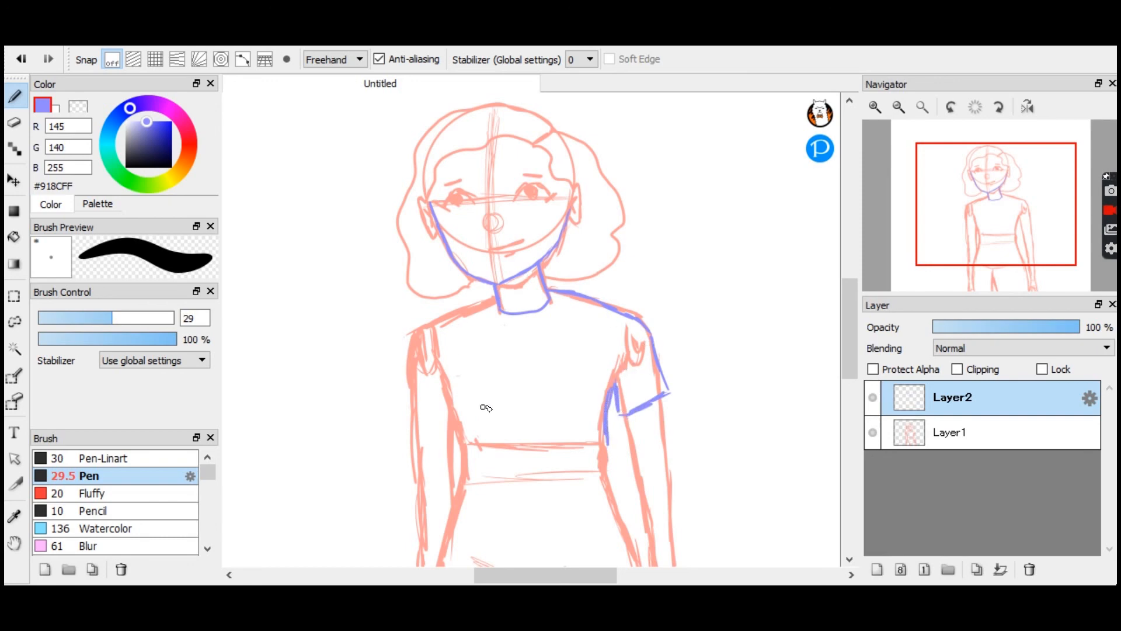
{"action": "left_click_drag", "start_coordinate": [456, 400], "coordinate": [460, 432]}
{"action": "mouse_move", "coordinate": [467, 460]}
{"action": "left_mouse_down"}
{"action": "mouse_move", "coordinate": [499, 473]}
{"action": "mouse_move", "coordinate": [589, 461]}
{"action": "left_mouse_up"}
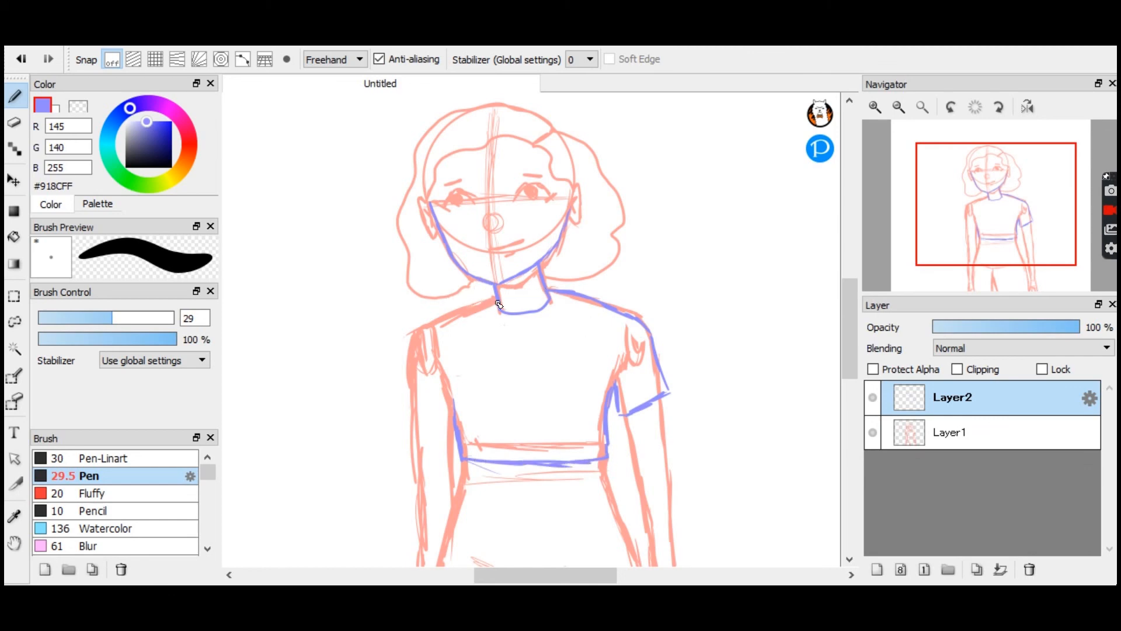
Draw the T-shirt's left-hand shoulder and short sleeve, closing the cuff at the torso side.
{"action": "mouse_move", "coordinate": [489, 302]}
{"action": "left_mouse_down"}
{"action": "mouse_move", "coordinate": [421, 330]}
{"action": "mouse_move", "coordinate": [413, 385]}
{"action": "left_mouse_up"}
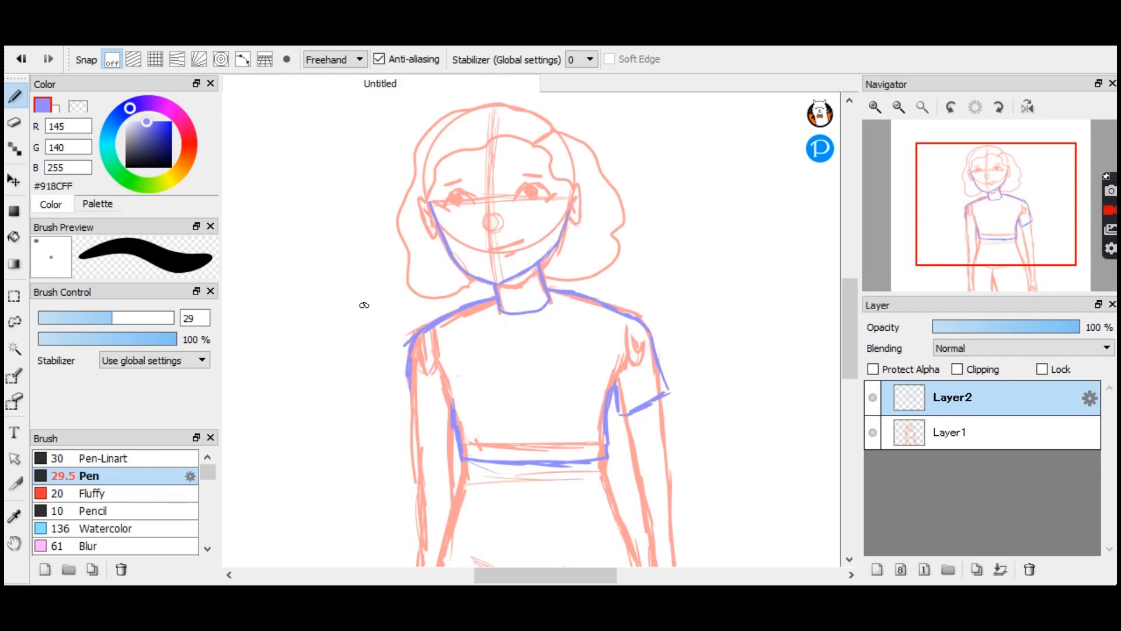
{"action": "left_click_drag", "start_coordinate": [409, 359], "coordinate": [399, 415]}
{"action": "key", "text": "ctrl+z"}
{"action": "left_click_drag", "start_coordinate": [409, 370], "coordinate": [405, 415]}
{"action": "left_click_drag", "start_coordinate": [406, 414], "coordinate": [443, 430]}
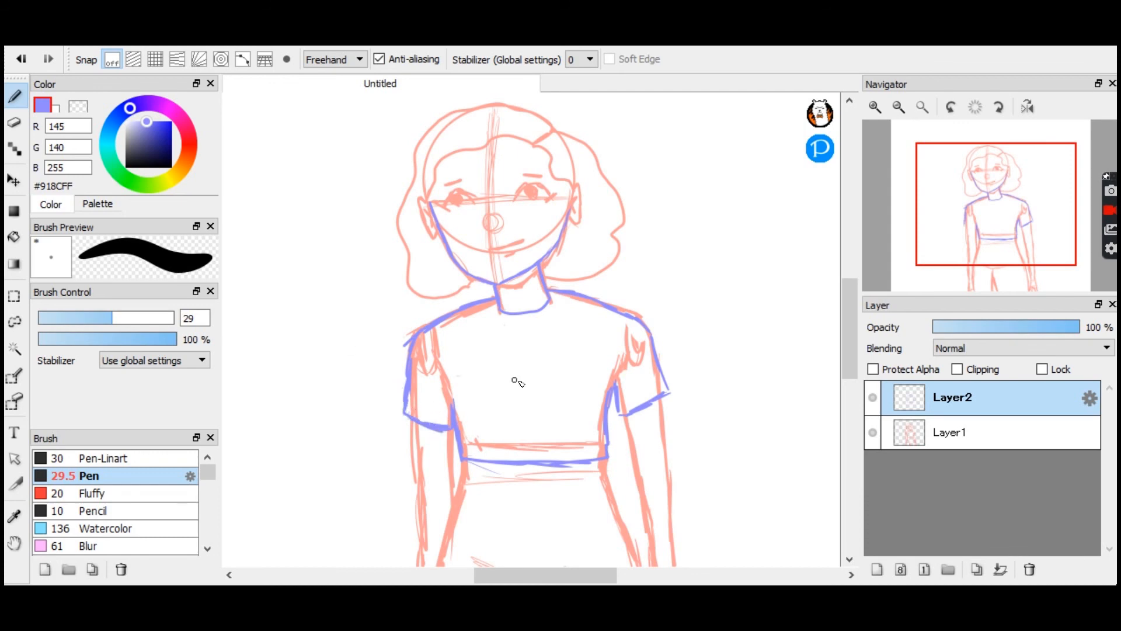
Trace the right-hand arm from the sleeve cuff to the wrist and outline its hand.
{"action": "mouse_move", "coordinate": [847, 326]}
{"action": "left_mouse_down"}
{"action": "mouse_move", "coordinate": [847, 346]}
{"action": "mouse_move", "coordinate": [868, 321]}
{"action": "mouse_move", "coordinate": [844, 376]}
{"action": "mouse_move", "coordinate": [849, 276]}
{"action": "mouse_move", "coordinate": [821, 321]}
{"action": "mouse_move", "coordinate": [829, 372]}
{"action": "mouse_move", "coordinate": [839, 318]}
{"action": "mouse_move", "coordinate": [836, 347]}
{"action": "left_mouse_up"}
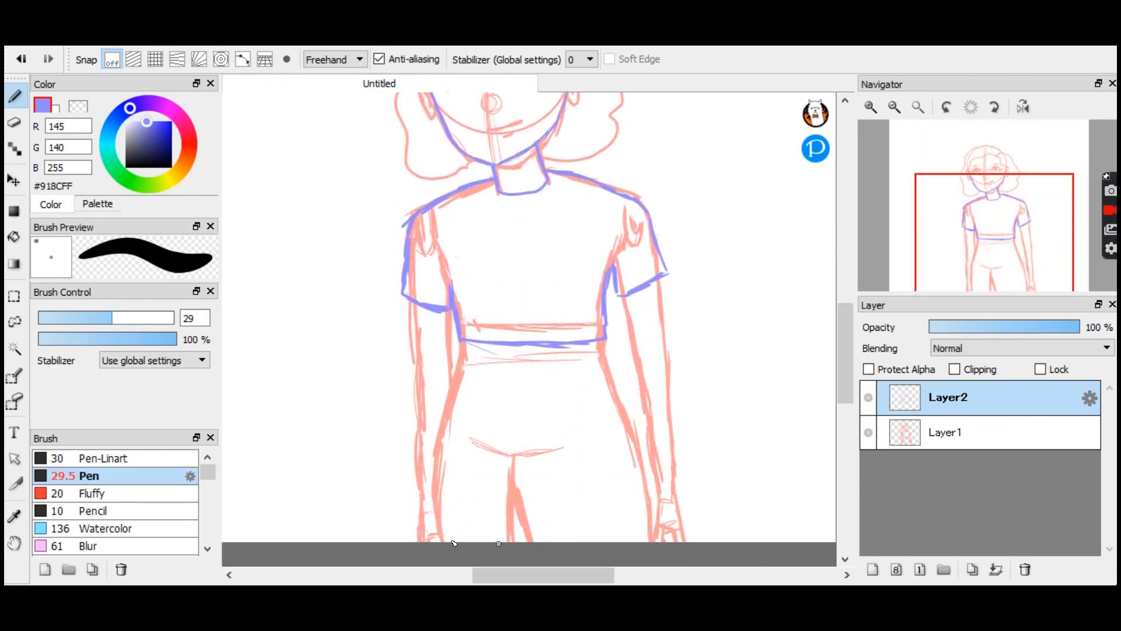
{"action": "left_click_drag", "start_coordinate": [852, 355], "coordinate": [852, 377]}
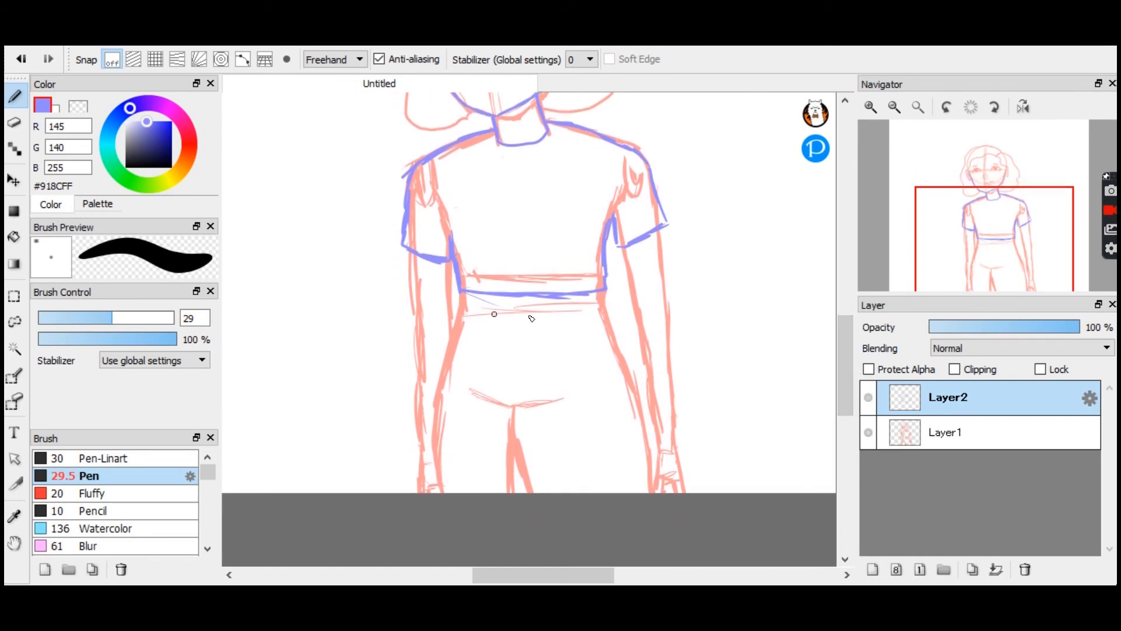
{"action": "left_click_drag", "start_coordinate": [658, 233], "coordinate": [666, 365]}
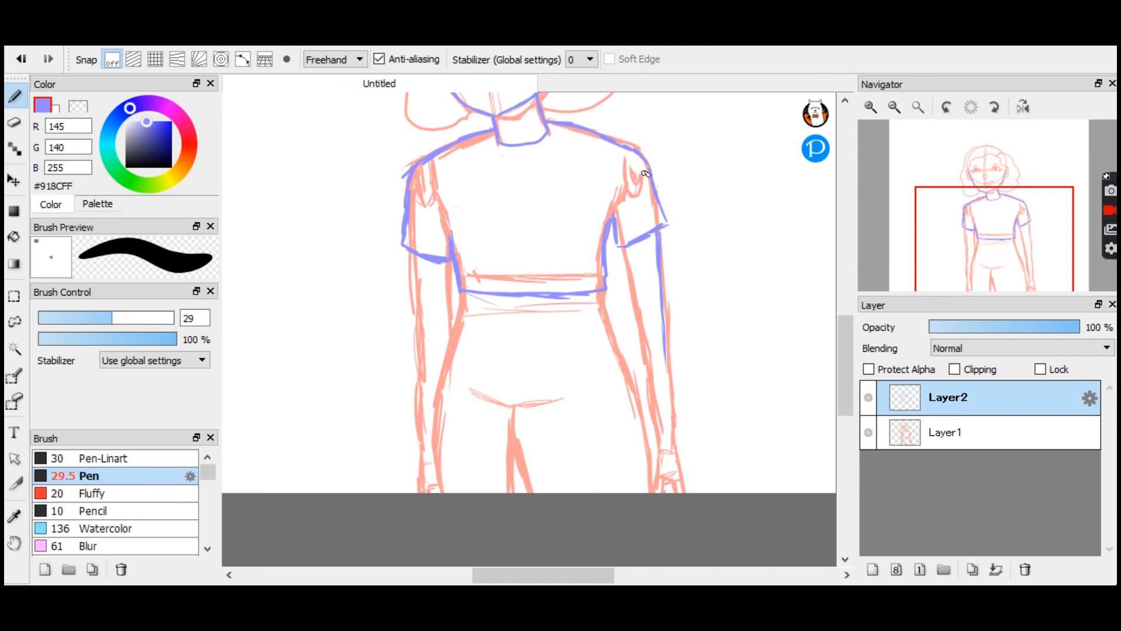
{"action": "left_click_drag", "start_coordinate": [623, 248], "coordinate": [650, 403]}
{"action": "mouse_move", "coordinate": [665, 350]}
{"action": "left_mouse_down"}
{"action": "mouse_move", "coordinate": [678, 491]}
{"action": "mouse_move", "coordinate": [666, 480]}
{"action": "mouse_move", "coordinate": [662, 501]}
{"action": "mouse_move", "coordinate": [658, 474]}
{"action": "left_mouse_up"}
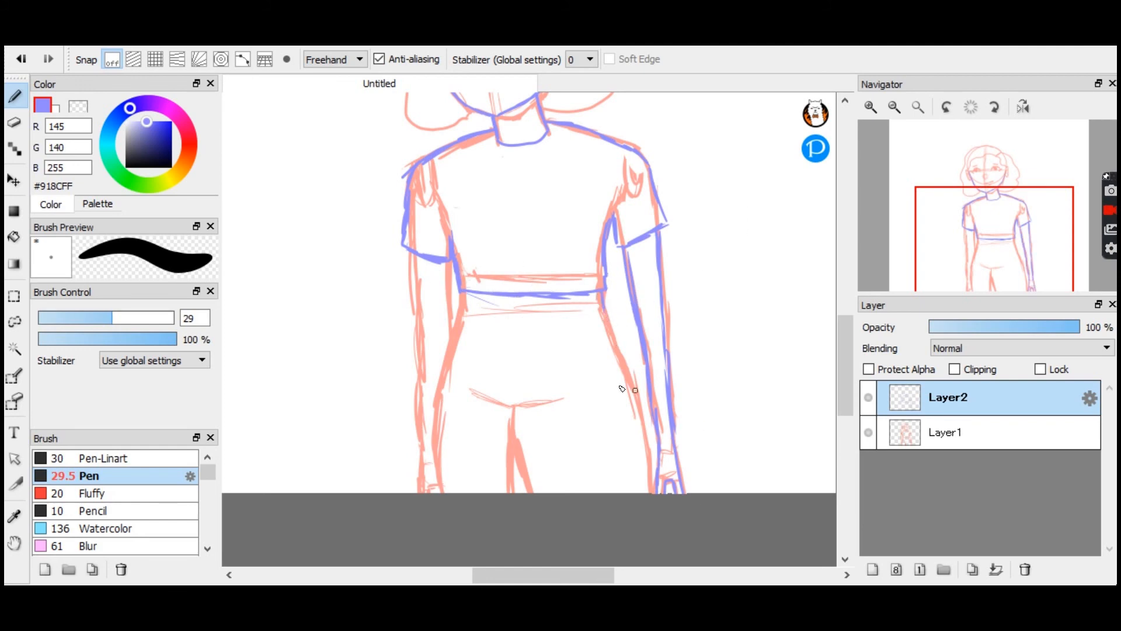
Draw the bare waist's left-hand side below the T-shirt hem and a straight trouser waistline across the hips, redoing the line until it fits.
{"action": "left_click_drag", "start_coordinate": [472, 337], "coordinate": [599, 330]}
{"action": "key", "text": "ctrl+z"}
{"action": "left_click_drag", "start_coordinate": [450, 235], "coordinate": [464, 295]}
{"action": "left_click_drag", "start_coordinate": [459, 342], "coordinate": [602, 331]}
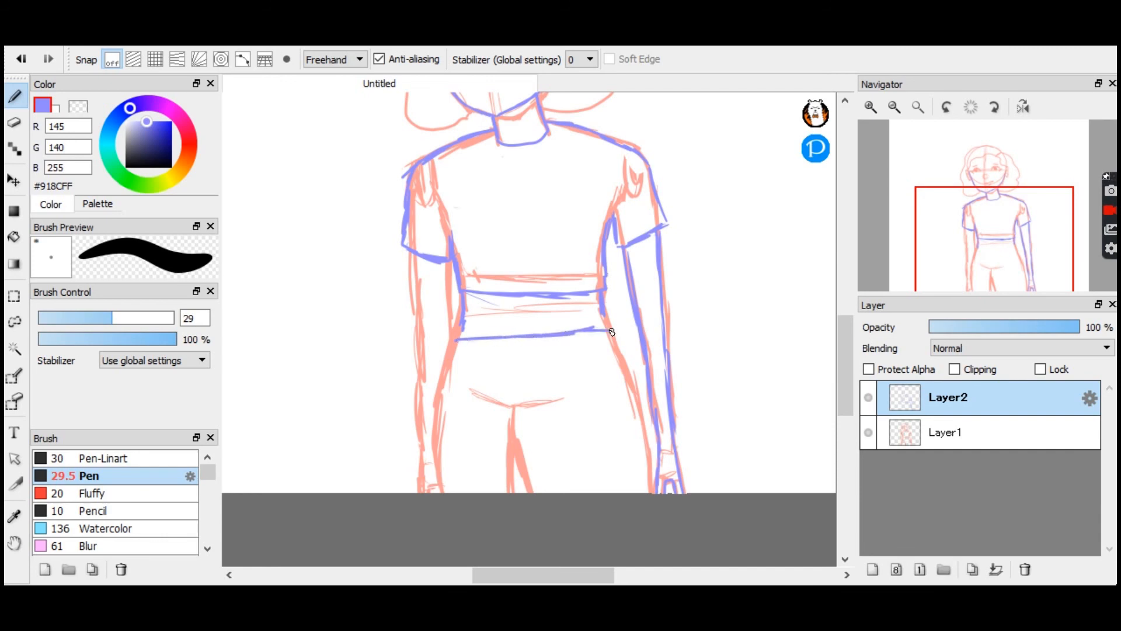
{"action": "key", "text": "ctrl+z"}
{"action": "left_click_drag", "start_coordinate": [465, 329], "coordinate": [603, 329]}
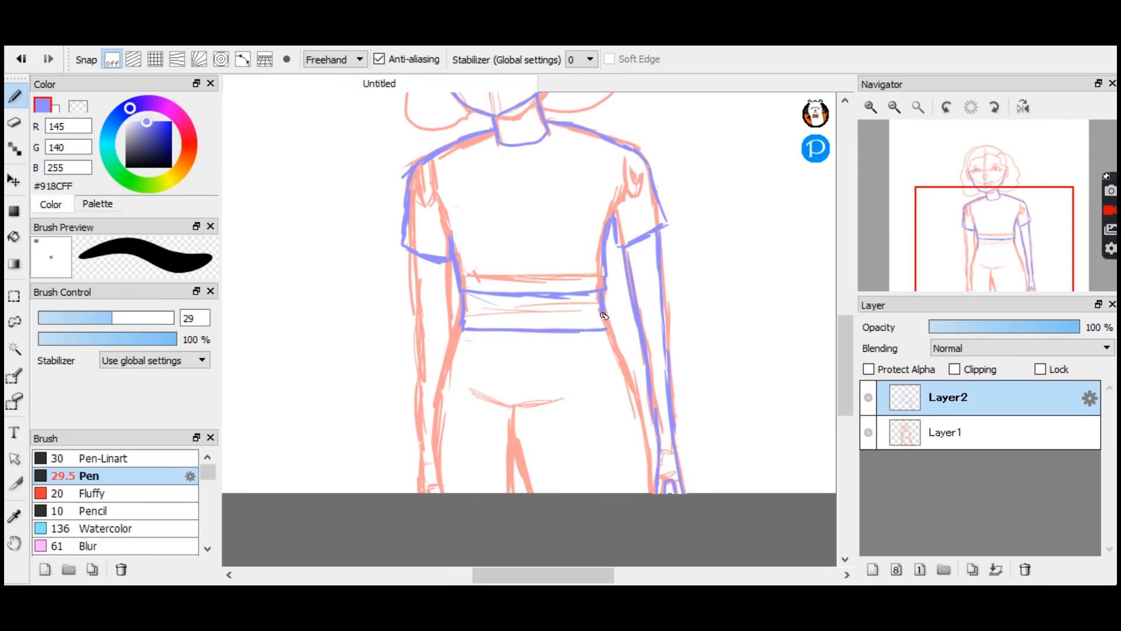
Trace the outer hips and thighs down from the waistline and the inner leg lines, joined by a short crotch line.
{"action": "mouse_move", "coordinate": [607, 327]}
{"action": "left_mouse_down"}
{"action": "mouse_move", "coordinate": [640, 398]}
{"action": "mouse_move", "coordinate": [656, 494]}
{"action": "left_mouse_up"}
{"action": "left_click_drag", "start_coordinate": [465, 335], "coordinate": [427, 485]}
{"action": "key", "text": "ctrl+z"}
{"action": "key", "text": "ctrl+z"}
{"action": "key", "text": "ctrl+z"}
{"action": "mouse_move", "coordinate": [465, 331]}
{"action": "left_mouse_down"}
{"action": "mouse_move", "coordinate": [449, 365]}
{"action": "mouse_move", "coordinate": [446, 490]}
{"action": "left_mouse_up"}
{"action": "left_click_drag", "start_coordinate": [512, 412], "coordinate": [508, 492]}
{"action": "mouse_move", "coordinate": [513, 409]}
{"action": "left_mouse_down"}
{"action": "mouse_move", "coordinate": [522, 465]}
{"action": "mouse_move", "coordinate": [522, 438]}
{"action": "left_mouse_up"}
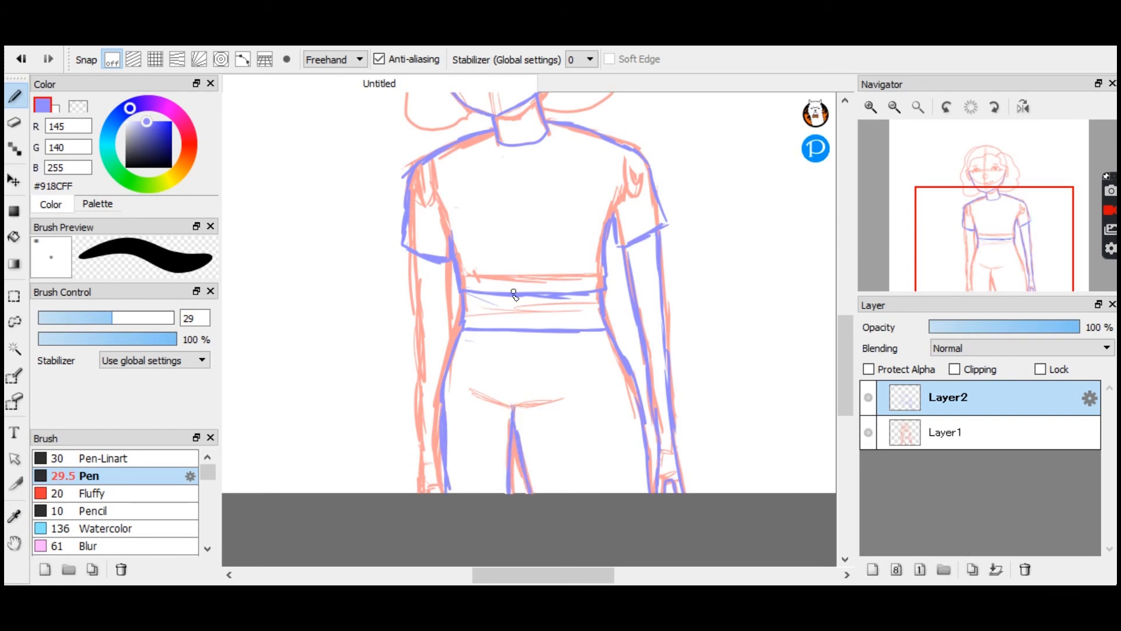
{"action": "left_click_drag", "start_coordinate": [483, 401], "coordinate": [519, 409]}
{"action": "key", "text": "ctrl+z"}
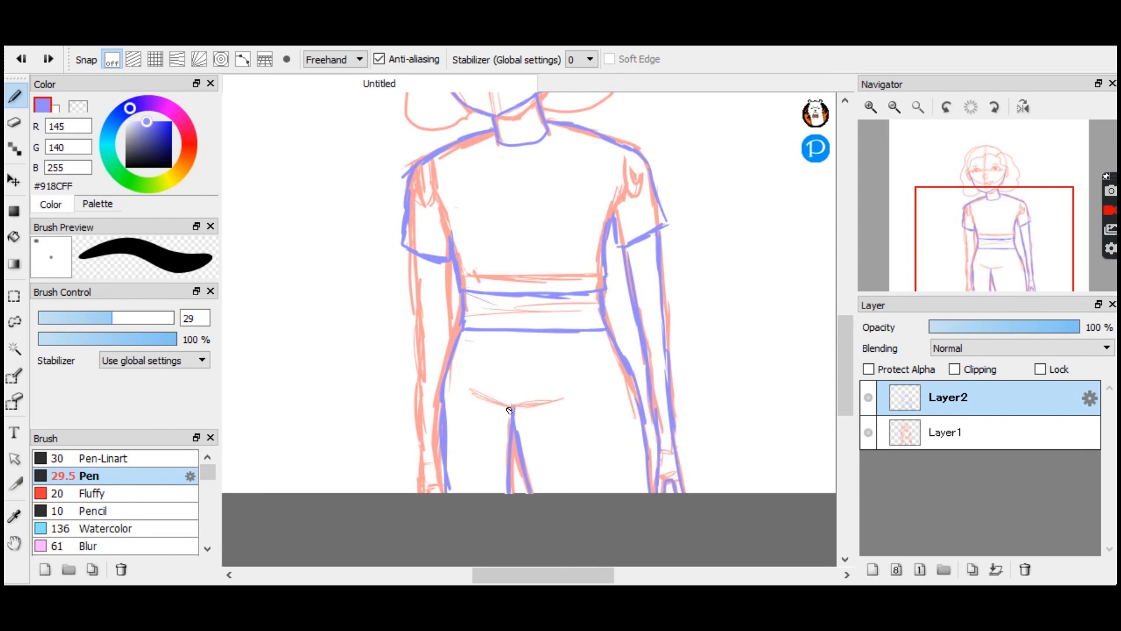
{"action": "left_click_drag", "start_coordinate": [511, 408], "coordinate": [513, 407]}
Trace the left-hand arm from the sleeve cuff to the wrist, redoing the outer line, and outline its hand.
{"action": "left_click_drag", "start_coordinate": [412, 261], "coordinate": [426, 416]}
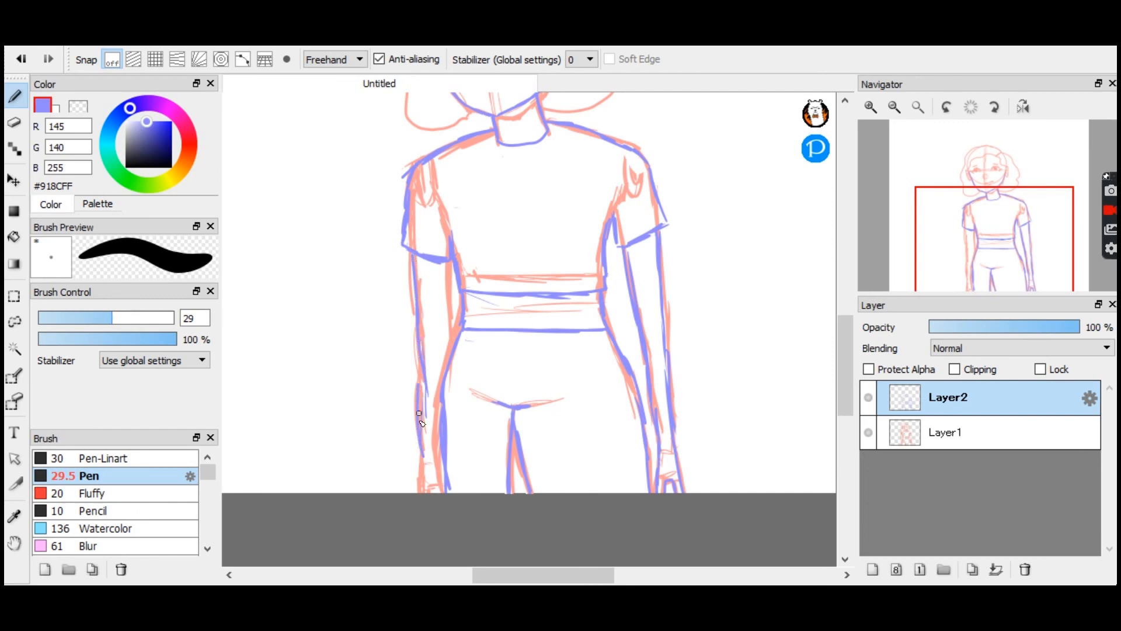
{"action": "key", "text": "ctrl+z"}
{"action": "key", "text": "ctrl+z"}
{"action": "key", "text": "ctrl+z"}
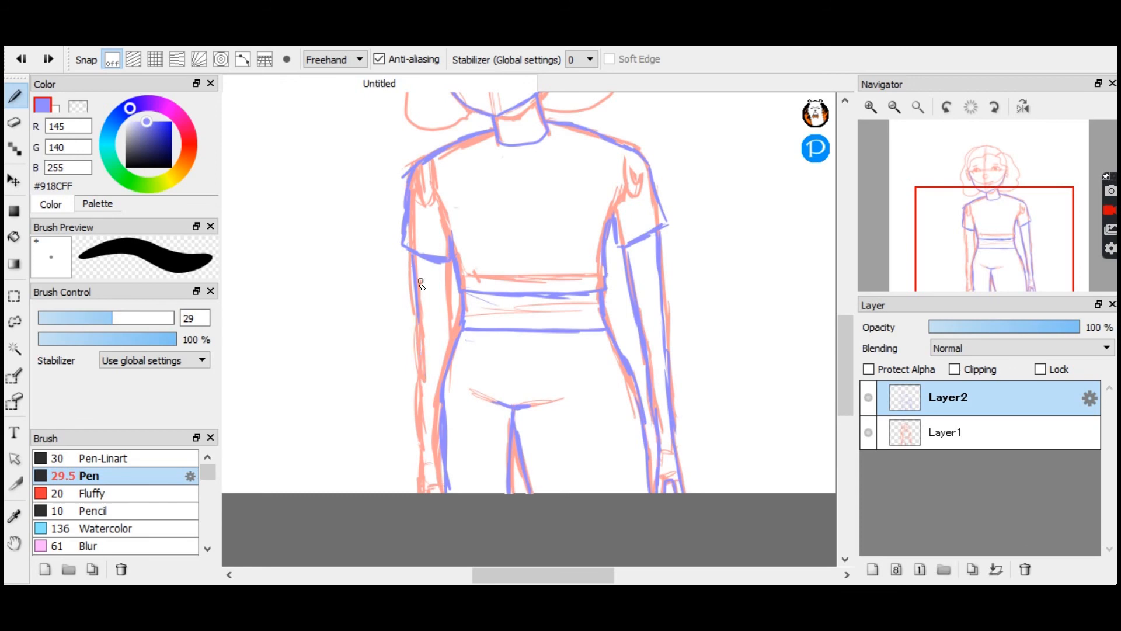
{"action": "left_click_drag", "start_coordinate": [422, 316], "coordinate": [425, 449]}
{"action": "left_click_drag", "start_coordinate": [450, 260], "coordinate": [453, 329]}
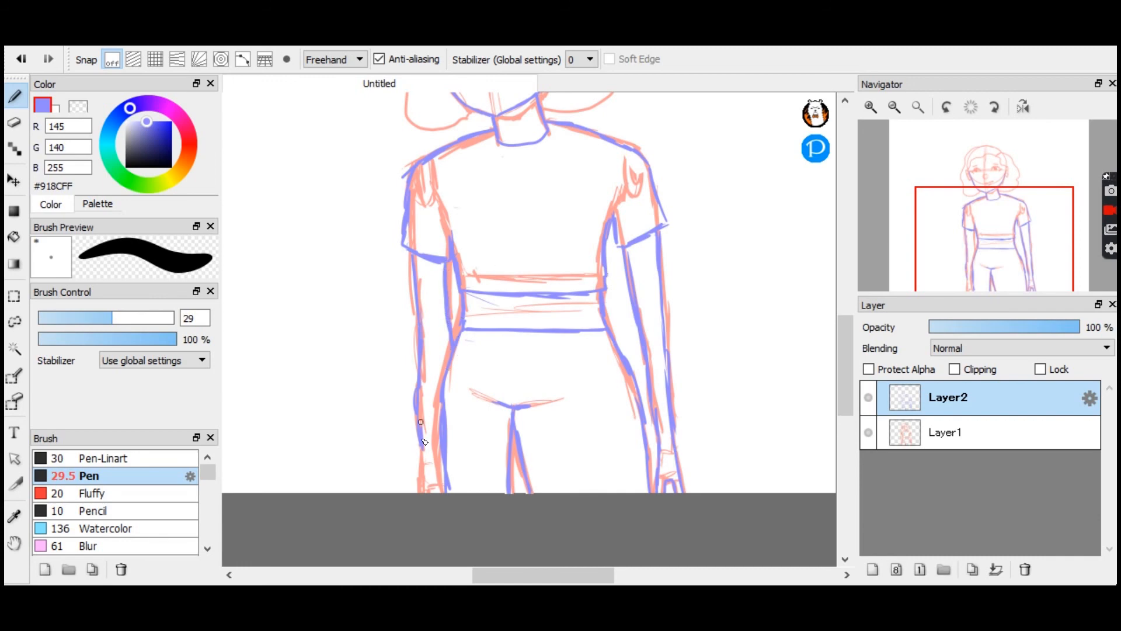
{"action": "left_click_drag", "start_coordinate": [419, 487], "coordinate": [423, 455]}
Erase the left-hand arm's inner line where it meets the hip and redraw that section with the Pen.
{"action": "left_click", "coordinate": [13, 122]}
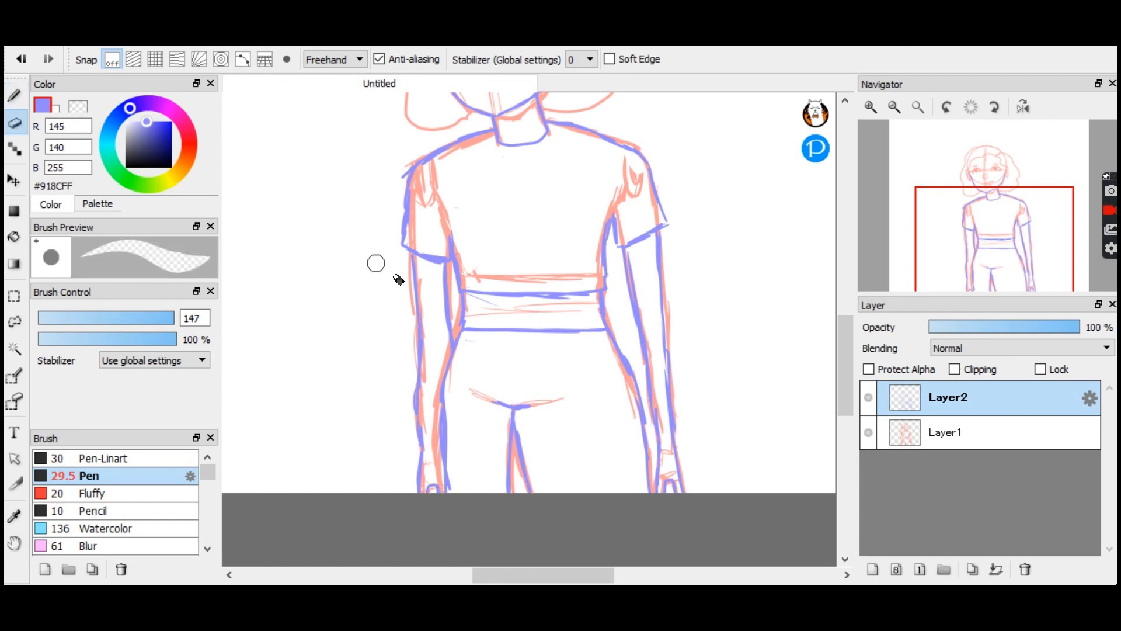
{"action": "left_click_drag", "start_coordinate": [454, 345], "coordinate": [450, 325]}
{"action": "left_click", "coordinate": [13, 95]}
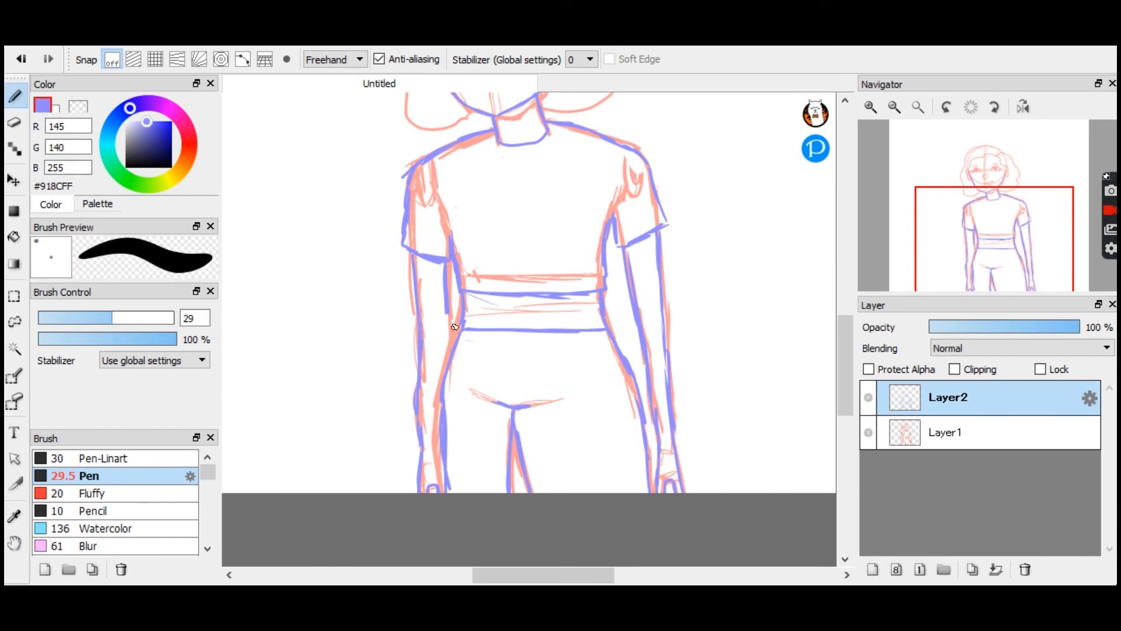
{"action": "left_click_drag", "start_coordinate": [445, 311], "coordinate": [448, 355]}
Check the blue sketch with Layer1 hidden, and erase both right-hand arm lines between the sleeve cuff and the wrist.
{"action": "left_click", "coordinate": [926, 110]}
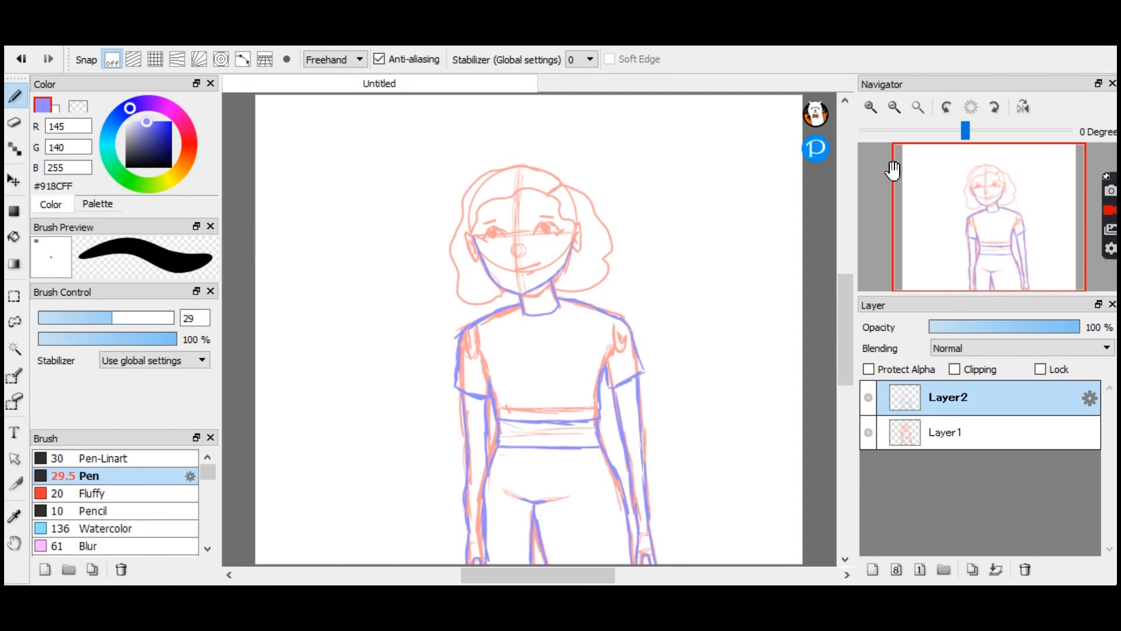
{"action": "left_click", "coordinate": [869, 432]}
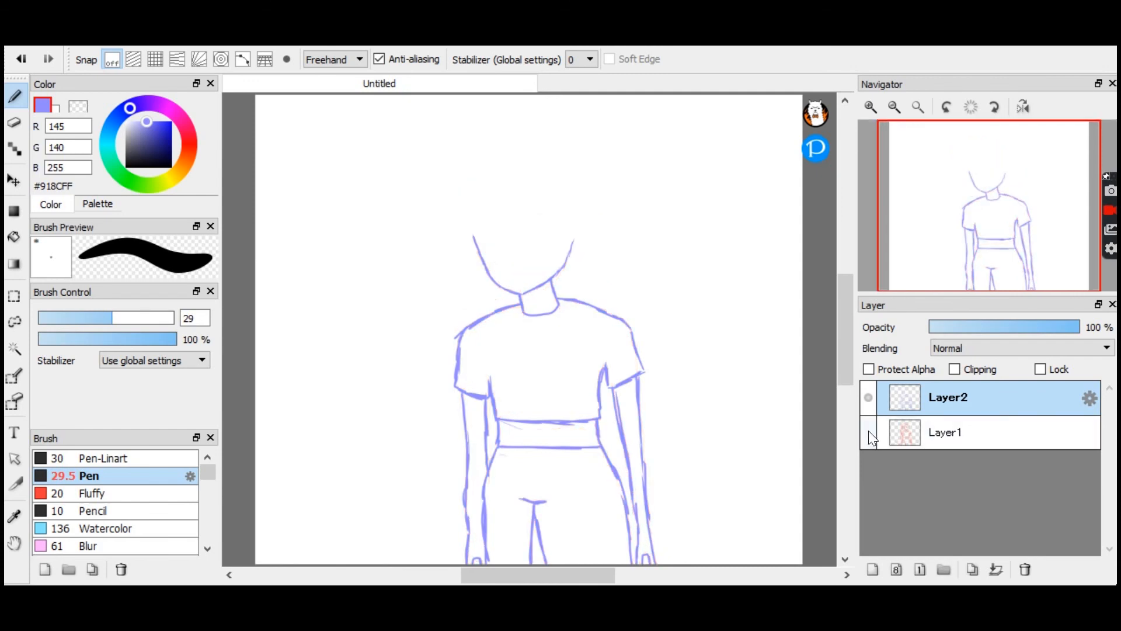
{"action": "left_click", "coordinate": [868, 432]}
{"action": "mouse_move", "coordinate": [987, 219]}
{"action": "left_mouse_down"}
{"action": "mouse_move", "coordinate": [1017, 212]}
{"action": "mouse_move", "coordinate": [1007, 254]}
{"action": "left_mouse_up"}
{"action": "left_click", "coordinate": [873, 105]}
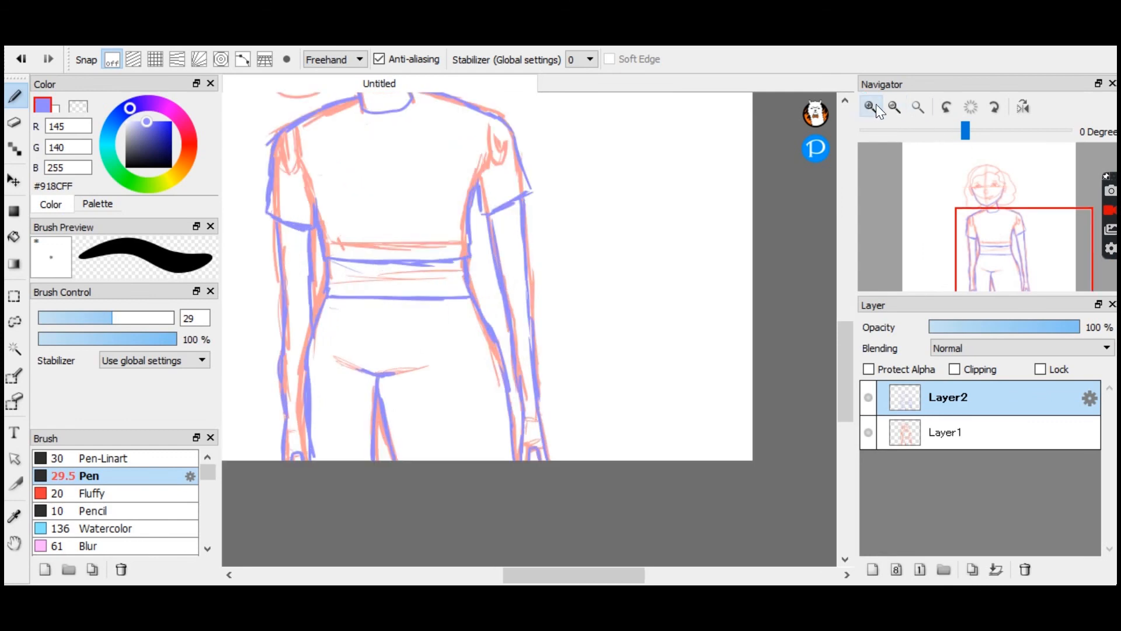
{"action": "left_click", "coordinate": [875, 105]}
{"action": "left_click", "coordinate": [14, 123]}
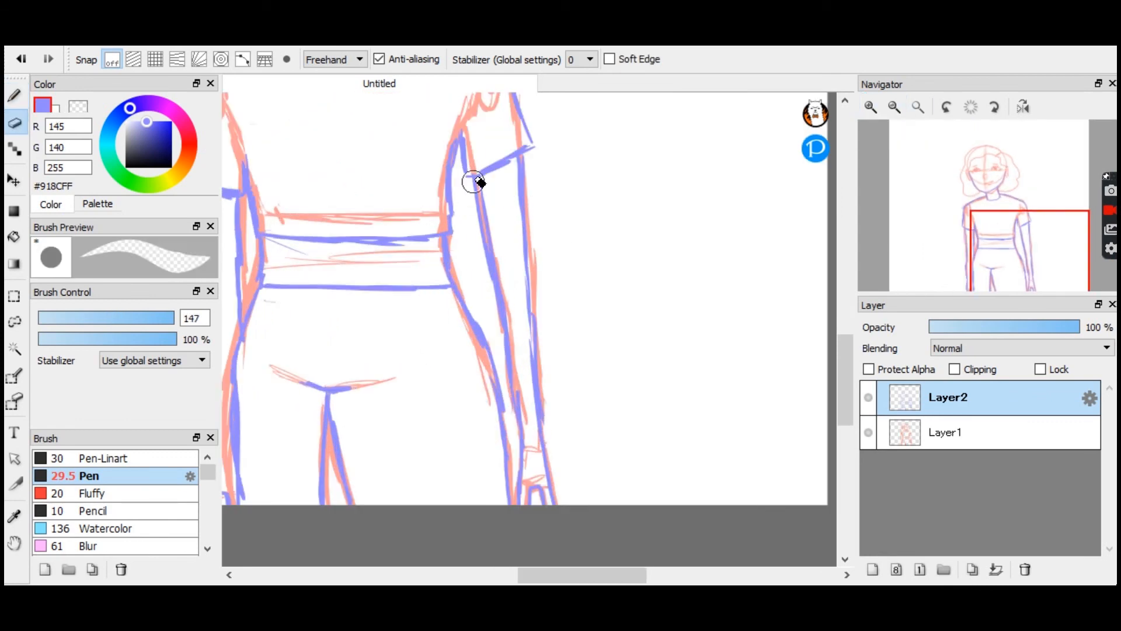
{"action": "mouse_move", "coordinate": [533, 178]}
{"action": "left_mouse_down"}
{"action": "mouse_move", "coordinate": [489, 187]}
{"action": "mouse_move", "coordinate": [533, 173]}
{"action": "left_mouse_up"}
{"action": "mouse_move", "coordinate": [489, 205]}
{"action": "left_mouse_down"}
{"action": "mouse_move", "coordinate": [501, 291]}
{"action": "mouse_move", "coordinate": [516, 213]}
{"action": "mouse_move", "coordinate": [520, 232]}
{"action": "mouse_move", "coordinate": [534, 351]}
{"action": "mouse_move", "coordinate": [524, 381]}
{"action": "mouse_move", "coordinate": [509, 368]}
{"action": "mouse_move", "coordinate": [527, 440]}
{"action": "mouse_move", "coordinate": [549, 434]}
{"action": "mouse_move", "coordinate": [523, 433]}
{"action": "mouse_move", "coordinate": [511, 392]}
{"action": "mouse_move", "coordinate": [540, 416]}
{"action": "left_mouse_up"}
{"action": "left_click", "coordinate": [23, 98]}
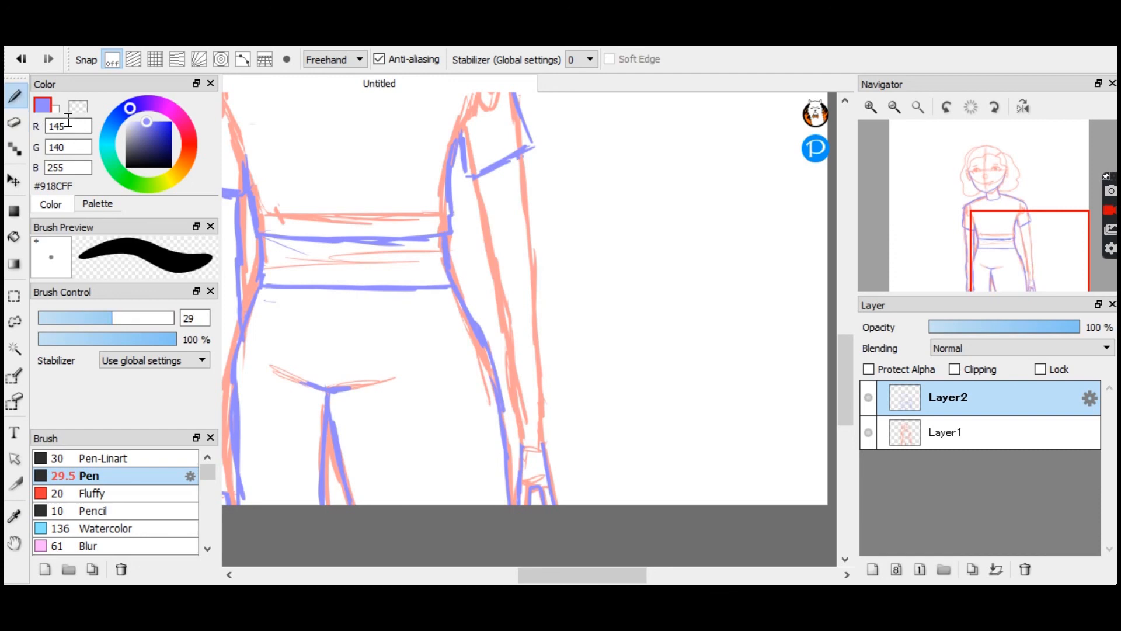
Redraw the right-hand arm's outer and inner lines from the sleeve cuff to the wrist with the Pen.
{"action": "left_click_drag", "start_coordinate": [529, 153], "coordinate": [543, 443]}
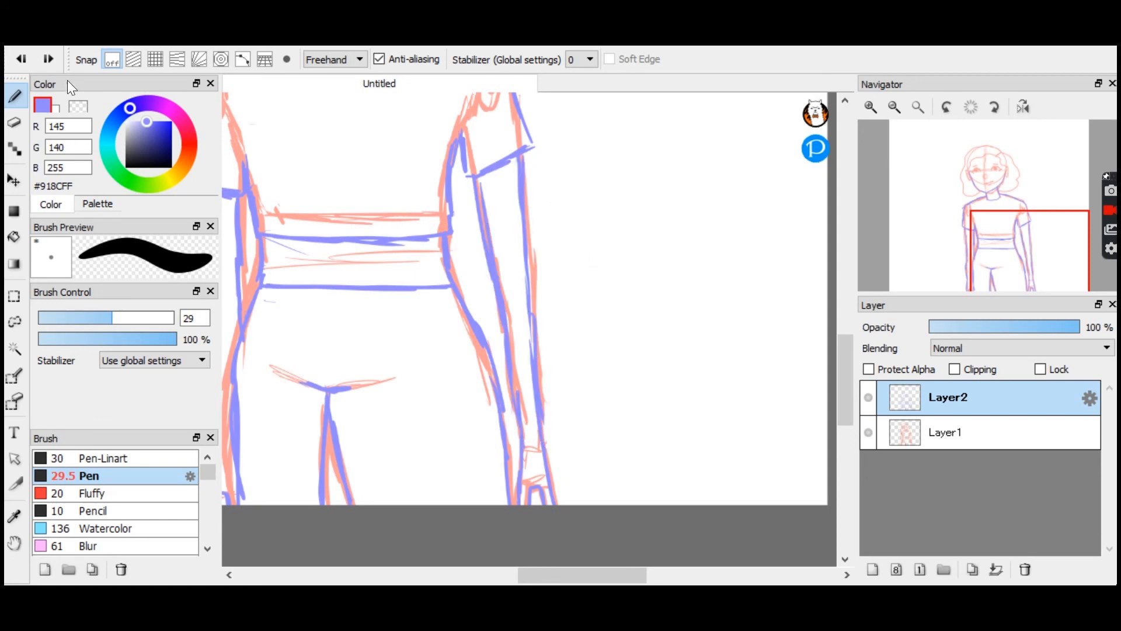
{"action": "key", "text": "ctrl+z"}
{"action": "left_click_drag", "start_coordinate": [528, 152], "coordinate": [546, 453]}
{"action": "left_click_drag", "start_coordinate": [473, 176], "coordinate": [519, 394]}
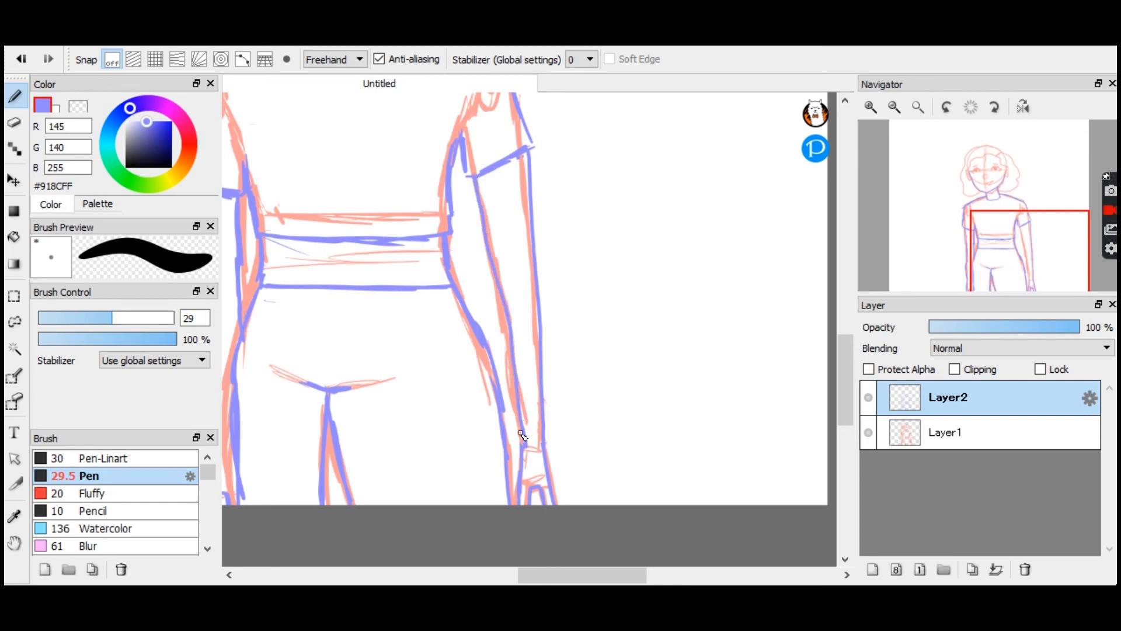
Examine the blue sketch on its own at full view by toggling the visibility of Layer1.
{"action": "mouse_move", "coordinate": [918, 145]}
{"action": "left_click", "coordinate": [868, 432]}
{"action": "left_click", "coordinate": [918, 107]}
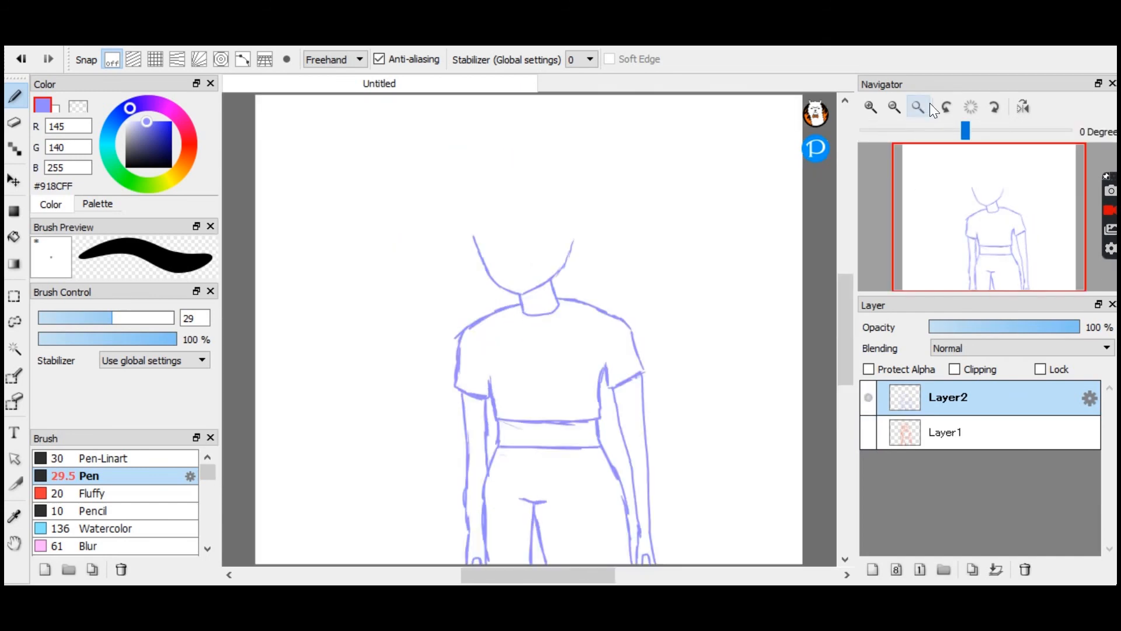
{"action": "left_click", "coordinate": [868, 432]}
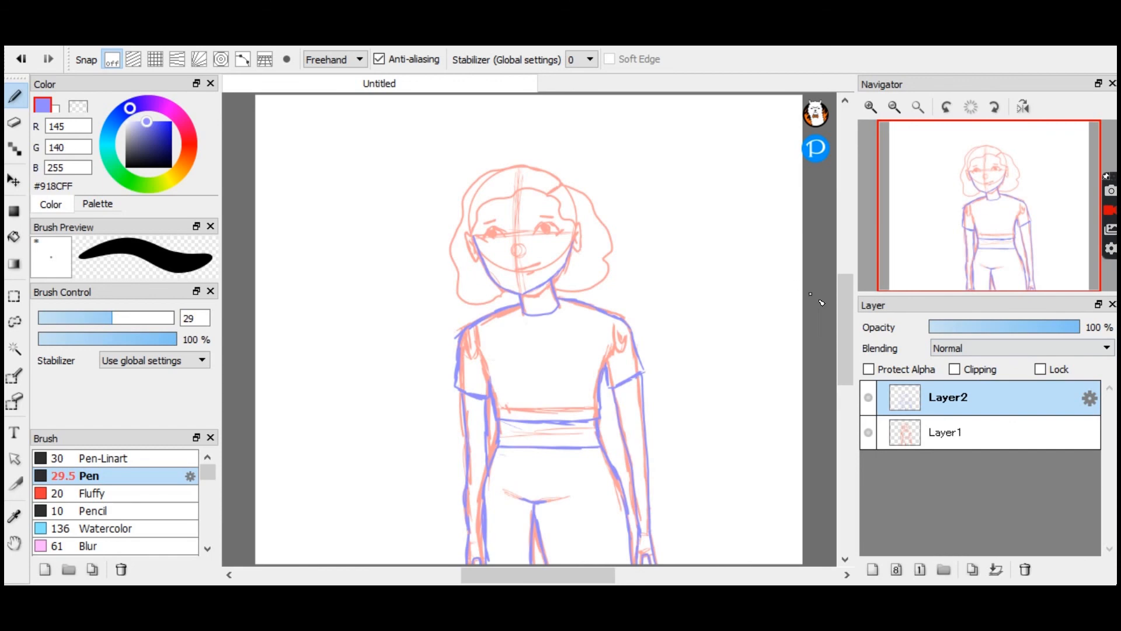
{"action": "left_click", "coordinate": [869, 433]}
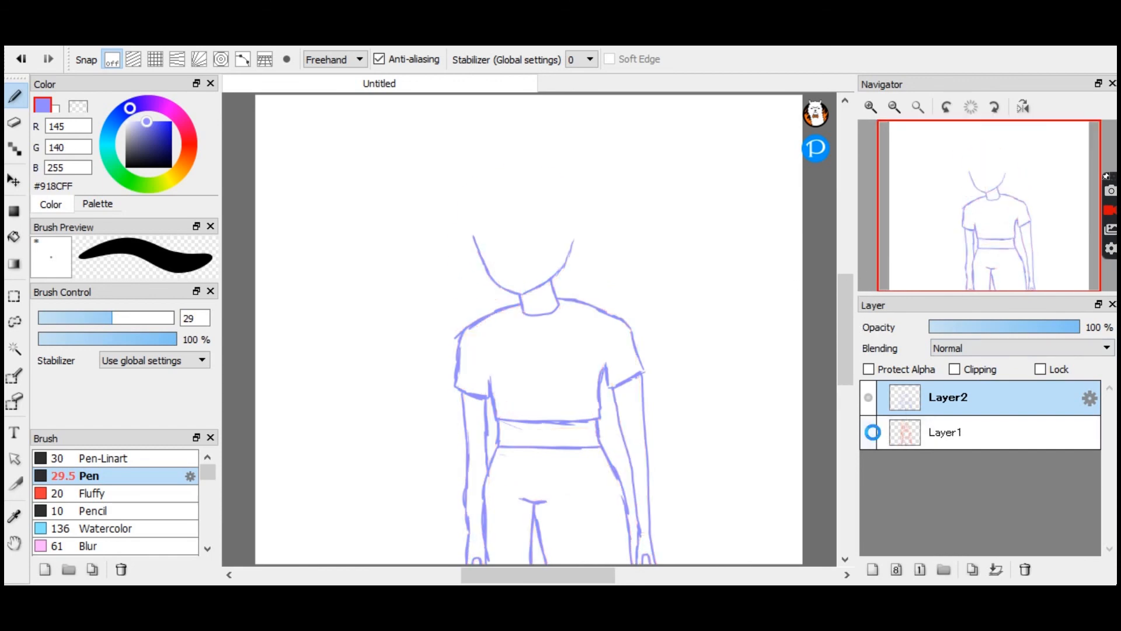
{"action": "left_click", "coordinate": [870, 433]}
Trace both ears beside the jawline and add short crossing strokes for the inner ear details.
{"action": "mouse_move", "coordinate": [903, 160]}
{"action": "left_click", "coordinate": [870, 109]}
{"action": "left_click", "coordinate": [870, 109]}
{"action": "left_click", "coordinate": [870, 108]}
{"action": "left_click", "coordinate": [871, 108]}
{"action": "left_click_drag", "start_coordinate": [985, 186], "coordinate": [990, 183]}
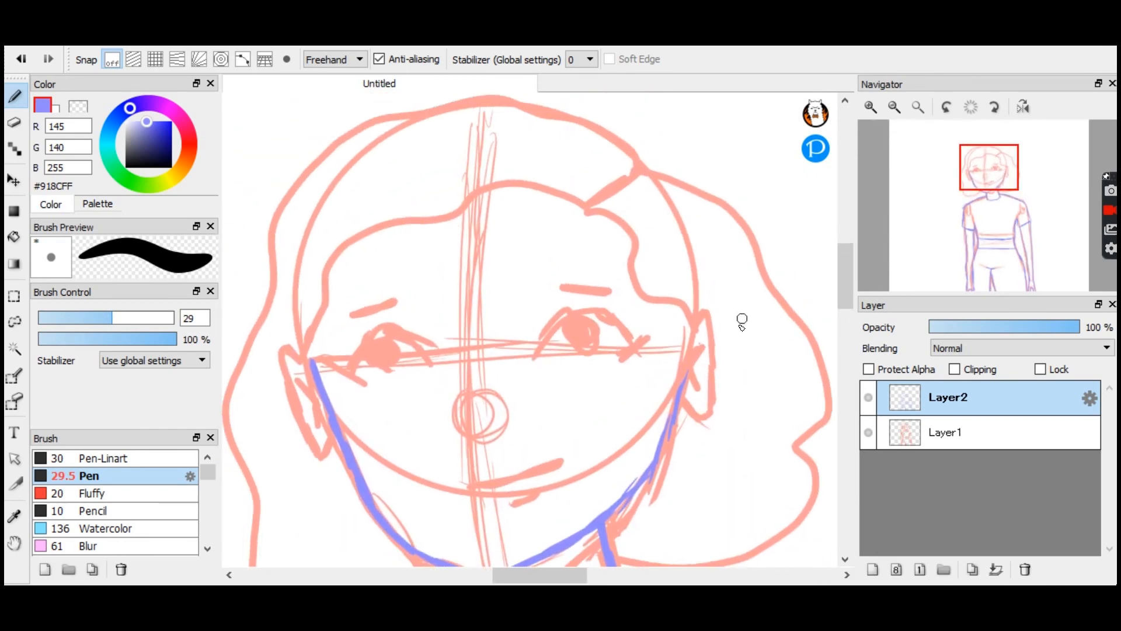
{"action": "mouse_move", "coordinate": [690, 342]}
{"action": "left_mouse_down"}
{"action": "mouse_move", "coordinate": [714, 321]}
{"action": "mouse_move", "coordinate": [719, 380]}
{"action": "mouse_move", "coordinate": [718, 419]}
{"action": "mouse_move", "coordinate": [686, 403]}
{"action": "left_mouse_up"}
{"action": "mouse_move", "coordinate": [315, 366]}
{"action": "left_mouse_down"}
{"action": "mouse_move", "coordinate": [294, 350]}
{"action": "mouse_move", "coordinate": [282, 356]}
{"action": "mouse_move", "coordinate": [299, 420]}
{"action": "mouse_move", "coordinate": [331, 438]}
{"action": "left_mouse_up"}
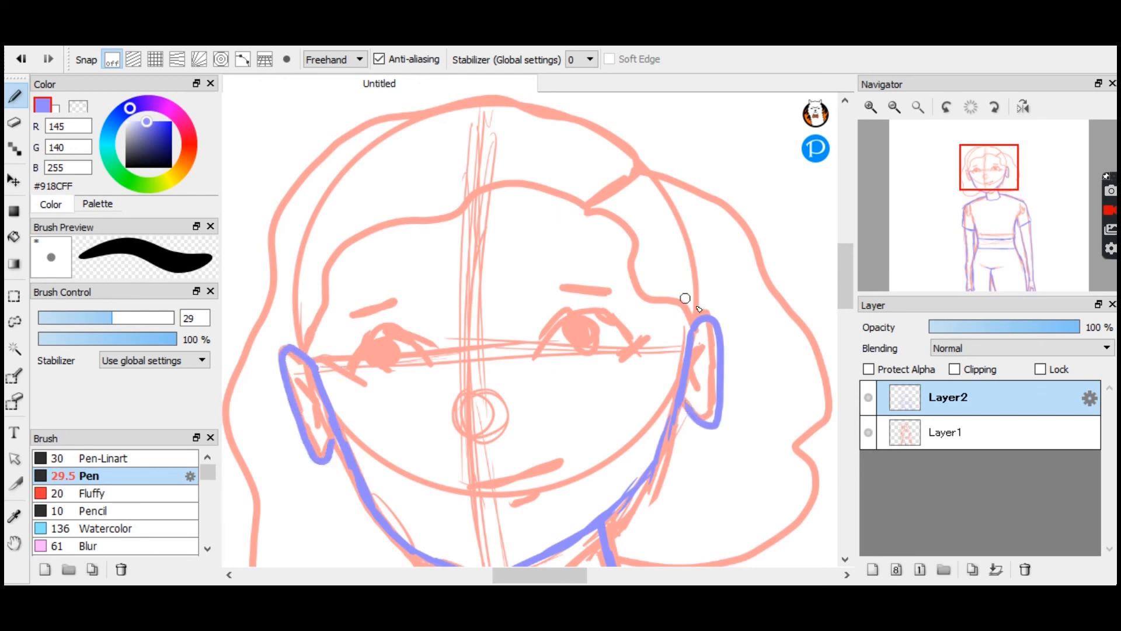
{"action": "mouse_move", "coordinate": [703, 346]}
{"action": "left_mouse_down"}
{"action": "mouse_move", "coordinate": [688, 367]}
{"action": "mouse_move", "coordinate": [704, 398]}
{"action": "left_mouse_up"}
{"action": "left_click_drag", "start_coordinate": [321, 422], "coordinate": [319, 413]}
{"action": "left_click_drag", "start_coordinate": [299, 374], "coordinate": [328, 404]}
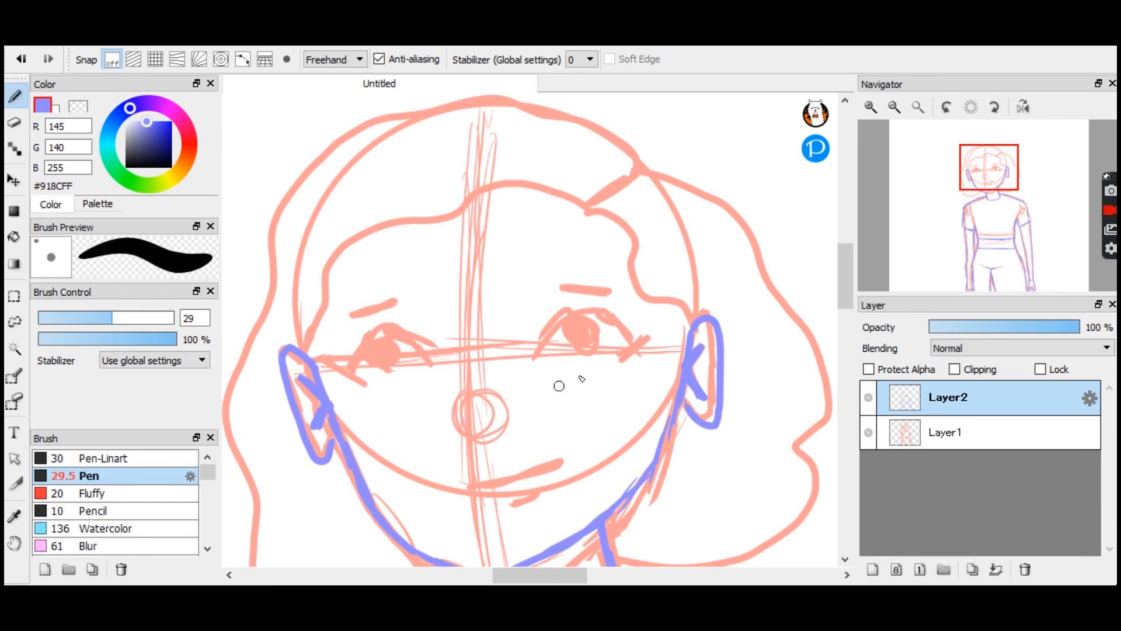
{"action": "mouse_move", "coordinate": [1003, 148]}
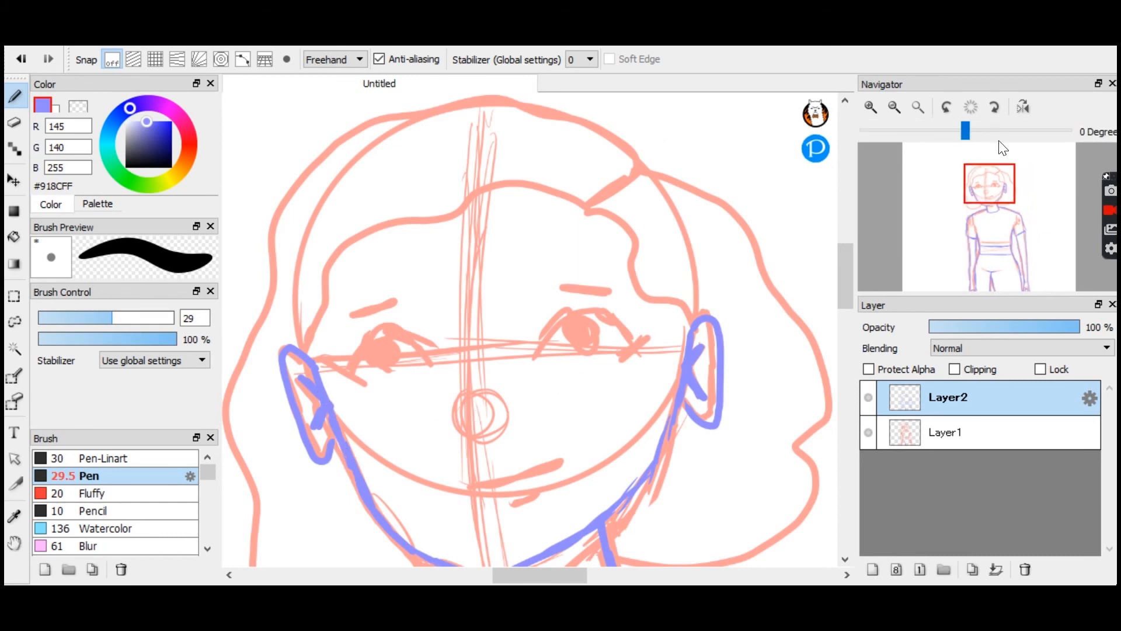
{"action": "left_click", "coordinate": [925, 105]}
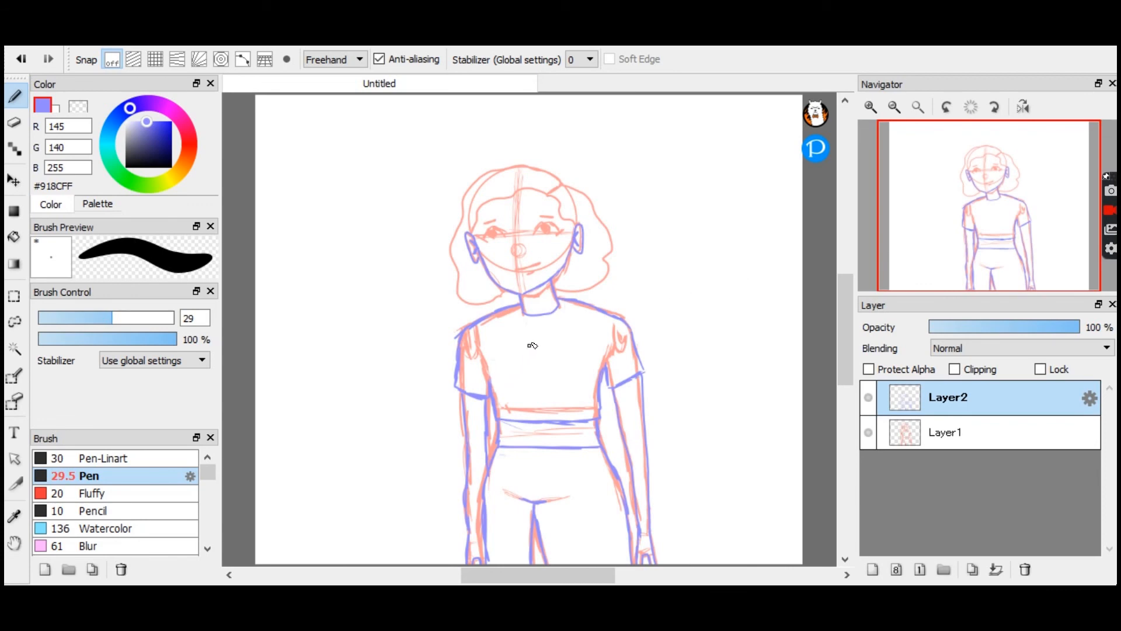
{"action": "mouse_move", "coordinate": [507, 394]}
{"action": "left_mouse_down"}
{"action": "mouse_move", "coordinate": [495, 350]}
{"action": "mouse_move", "coordinate": [509, 325]}
{"action": "left_mouse_up"}
{"action": "mouse_move", "coordinate": [521, 453]}
{"action": "left_mouse_down"}
{"action": "mouse_move", "coordinate": [496, 513]}
{"action": "mouse_move", "coordinate": [517, 456]}
{"action": "left_mouse_up"}
{"action": "key", "text": "ctrl+z"}
{"action": "key", "text": "ctrl+z"}
Trace the curved upper lids and short outer lower-lid strokes of both eyes, redoing the right-hand eye once.
{"action": "left_click", "coordinate": [876, 105]}
{"action": "left_click", "coordinate": [878, 101]}
{"action": "mouse_move", "coordinate": [969, 196]}
{"action": "left_mouse_down"}
{"action": "mouse_move", "coordinate": [973, 168]}
{"action": "mouse_move", "coordinate": [984, 187]}
{"action": "left_mouse_up"}
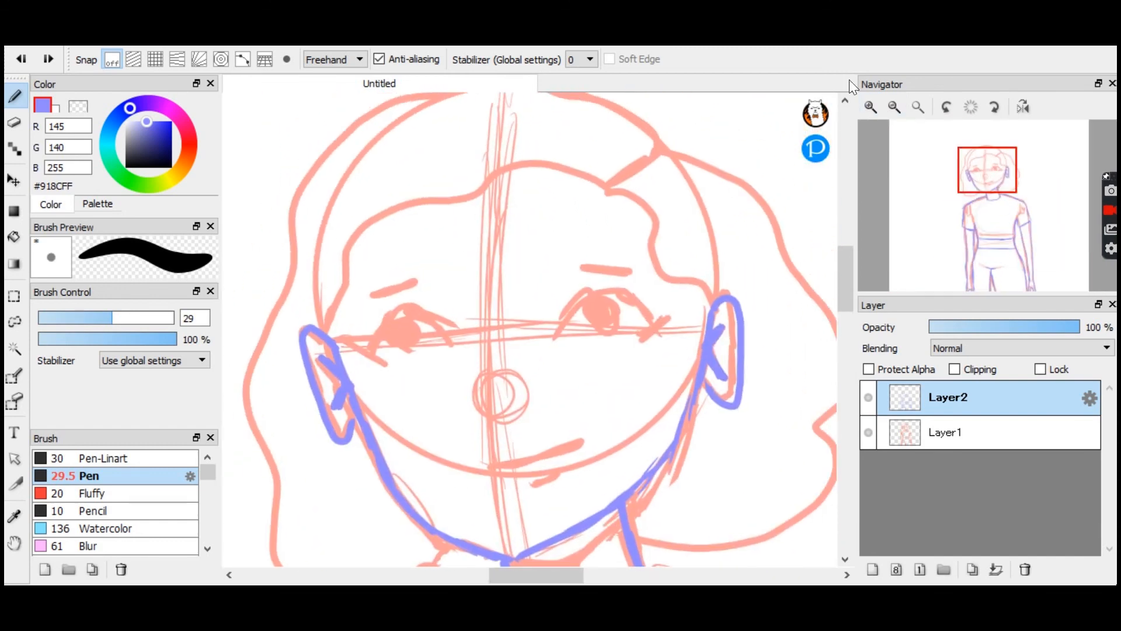
{"action": "mouse_move", "coordinate": [561, 333]}
{"action": "left_mouse_down"}
{"action": "mouse_move", "coordinate": [584, 293]}
{"action": "mouse_move", "coordinate": [621, 289]}
{"action": "mouse_move", "coordinate": [647, 311]}
{"action": "mouse_move", "coordinate": [647, 335]}
{"action": "left_mouse_up"}
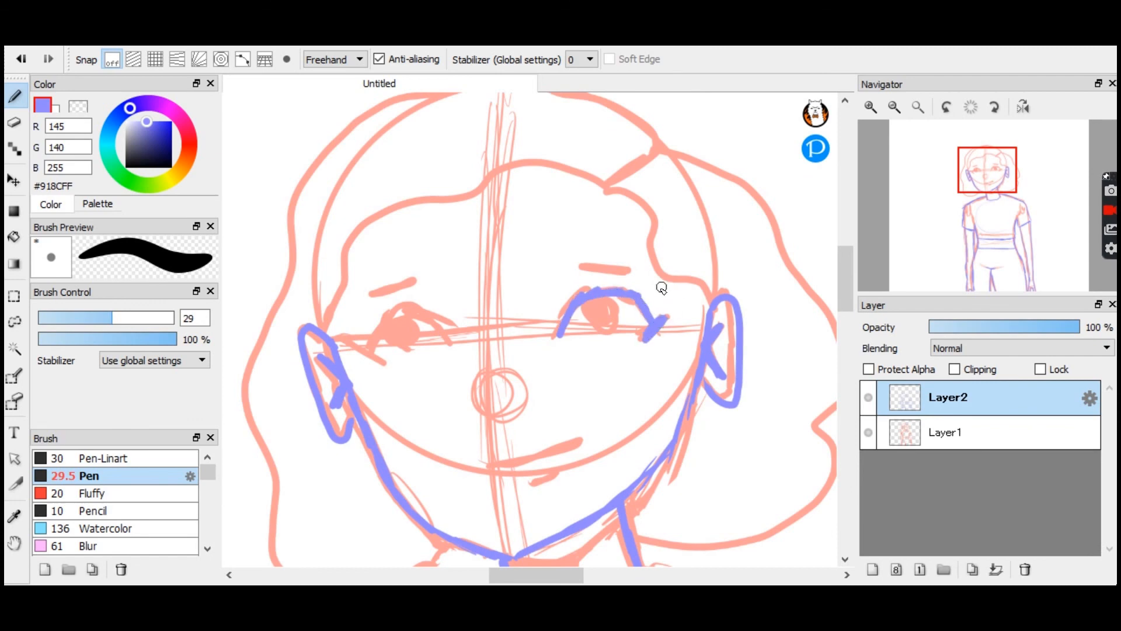
{"action": "key", "text": "ctrl+z"}
{"action": "key", "text": "ctrl+z"}
{"action": "mouse_move", "coordinate": [566, 321]}
{"action": "left_mouse_down"}
{"action": "mouse_move", "coordinate": [591, 294]}
{"action": "mouse_move", "coordinate": [645, 332]}
{"action": "left_mouse_up"}
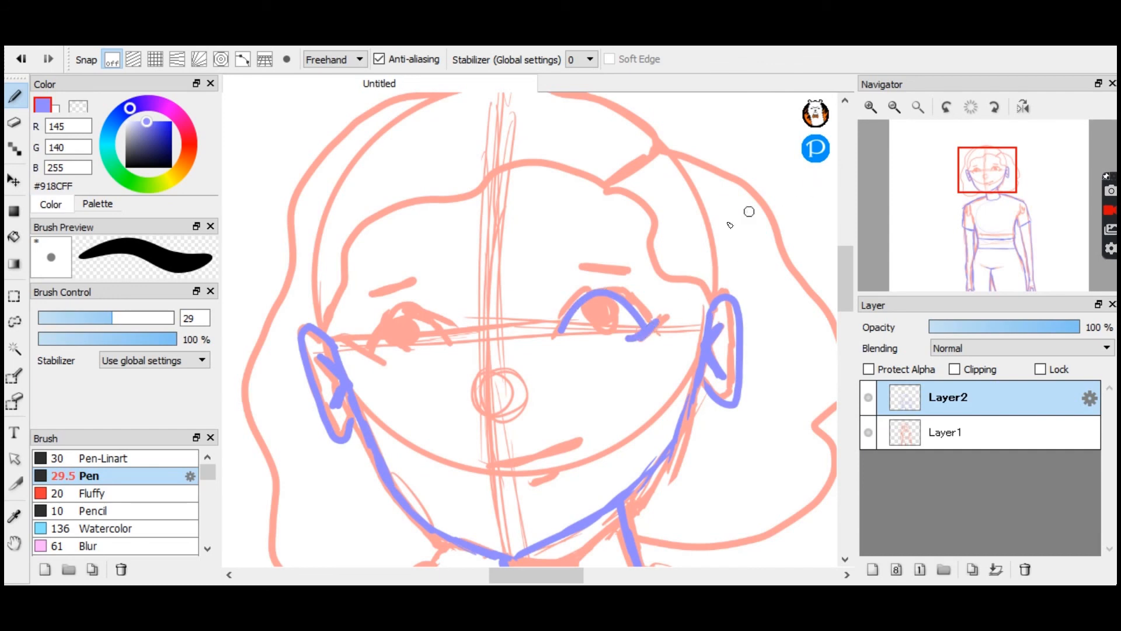
{"action": "mouse_move", "coordinate": [372, 350]}
{"action": "left_mouse_down"}
{"action": "mouse_move", "coordinate": [397, 310]}
{"action": "mouse_move", "coordinate": [445, 340]}
{"action": "left_mouse_up"}
{"action": "left_click_drag", "start_coordinate": [362, 344], "coordinate": [383, 353]}
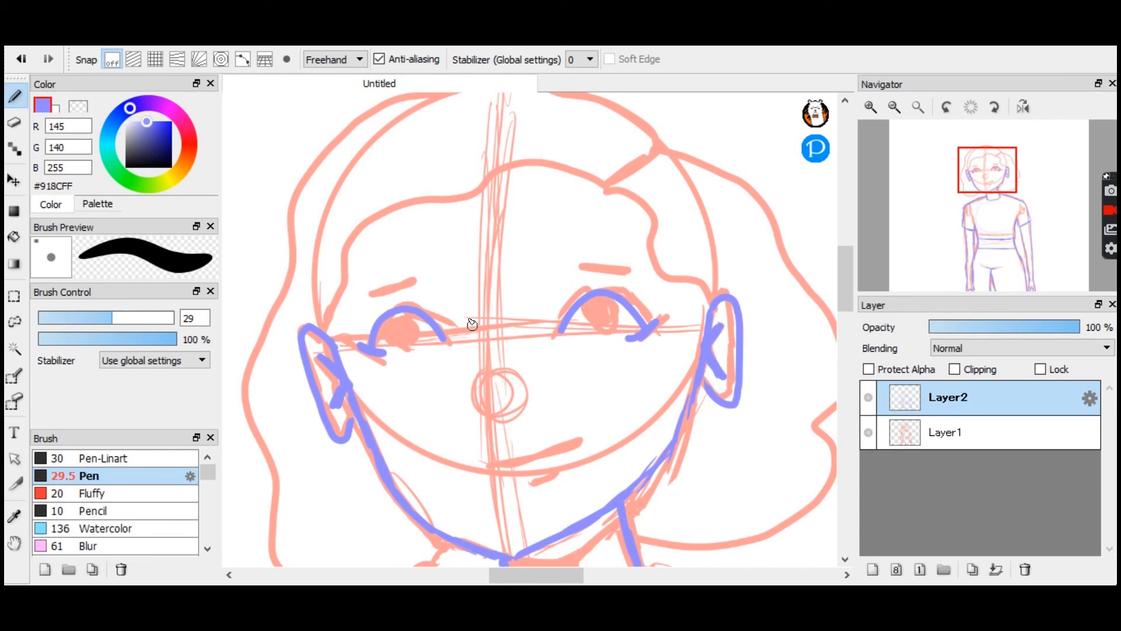
Draw the nose as two short strokes around the guide circle and the mouth with a short lower-lip line.
{"action": "left_click_drag", "start_coordinate": [483, 370], "coordinate": [472, 392]}
{"action": "left_click_drag", "start_coordinate": [521, 401], "coordinate": [527, 398]}
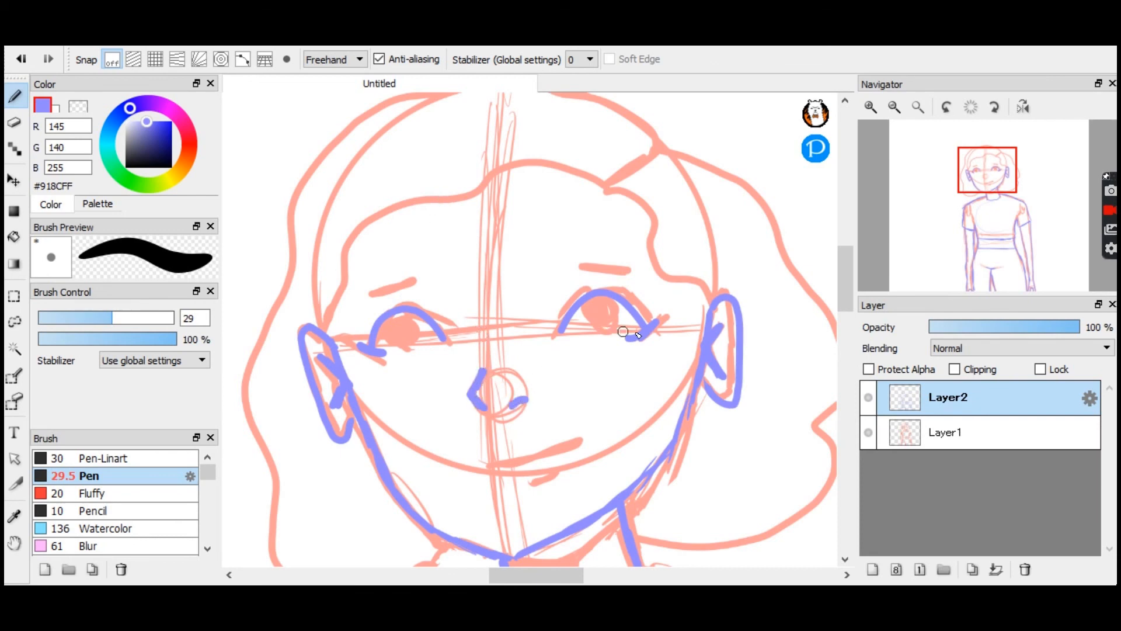
{"action": "left_click_drag", "start_coordinate": [492, 464], "coordinate": [591, 431]}
{"action": "left_click_drag", "start_coordinate": [535, 479], "coordinate": [582, 458]}
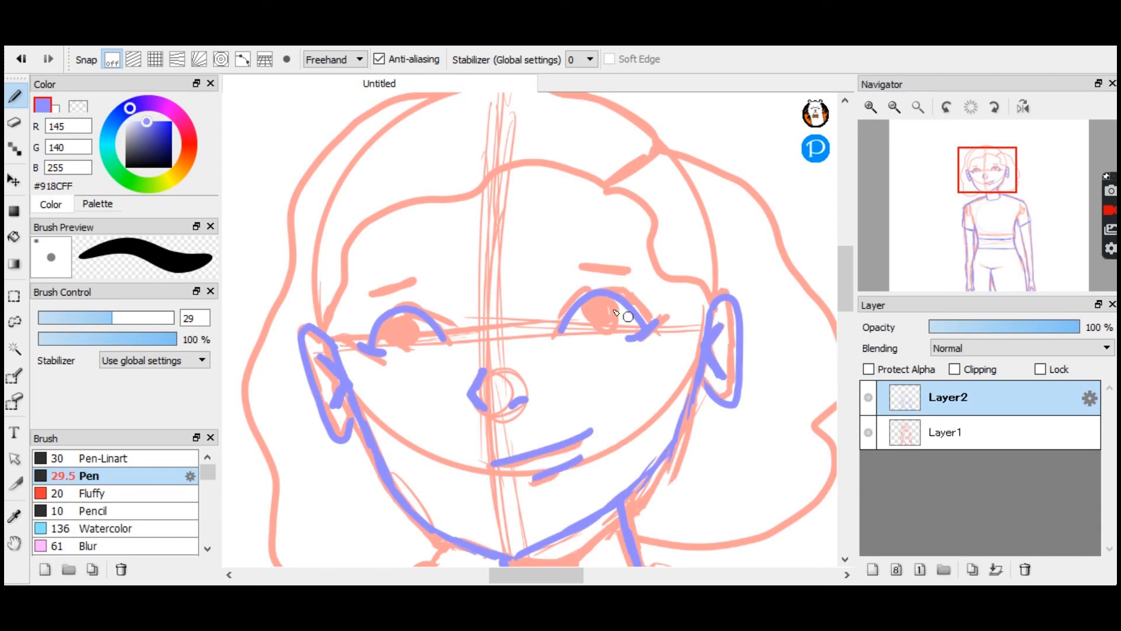
Fill in solid round irises in both eyes and trace the two eyebrows above them.
{"action": "mouse_move", "coordinate": [389, 319]}
{"action": "left_mouse_down"}
{"action": "mouse_move", "coordinate": [413, 340]}
{"action": "mouse_move", "coordinate": [402, 319]}
{"action": "left_mouse_up"}
{"action": "mouse_move", "coordinate": [598, 299]}
{"action": "left_mouse_down"}
{"action": "mouse_move", "coordinate": [591, 320]}
{"action": "mouse_move", "coordinate": [600, 315]}
{"action": "left_mouse_up"}
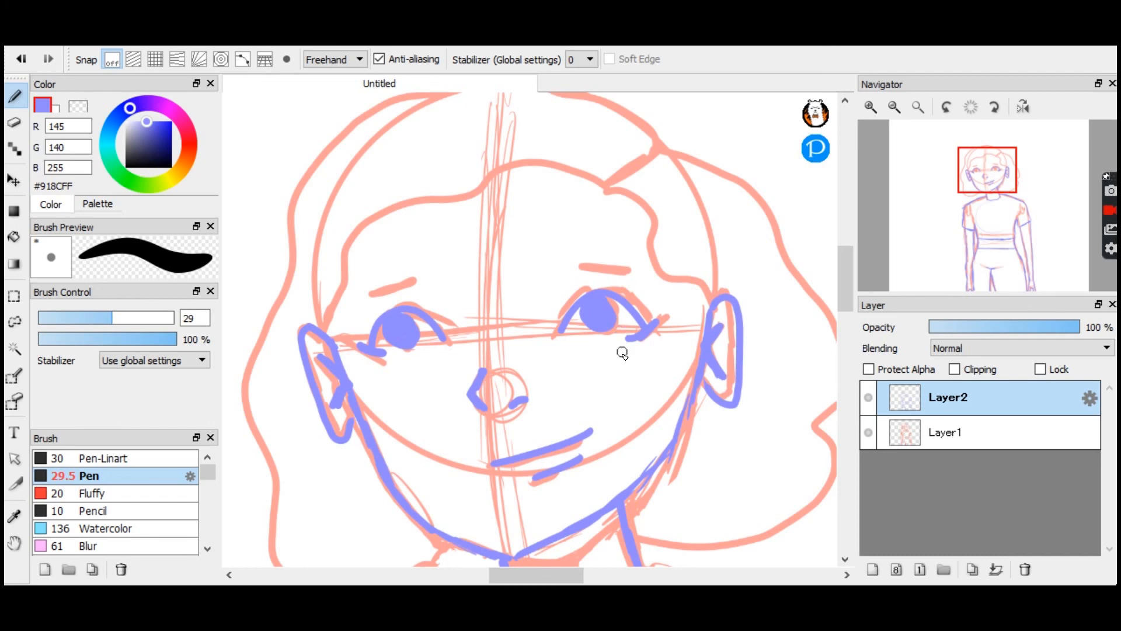
{"action": "left_click_drag", "start_coordinate": [585, 268], "coordinate": [626, 279]}
{"action": "key", "text": "ctrl+z"}
{"action": "left_click_drag", "start_coordinate": [584, 266], "coordinate": [628, 272]}
{"action": "left_click_drag", "start_coordinate": [372, 293], "coordinate": [420, 280]}
Trace the hair parting and the wavy hairline from the parting down to each ear.
{"action": "mouse_move", "coordinate": [881, 245]}
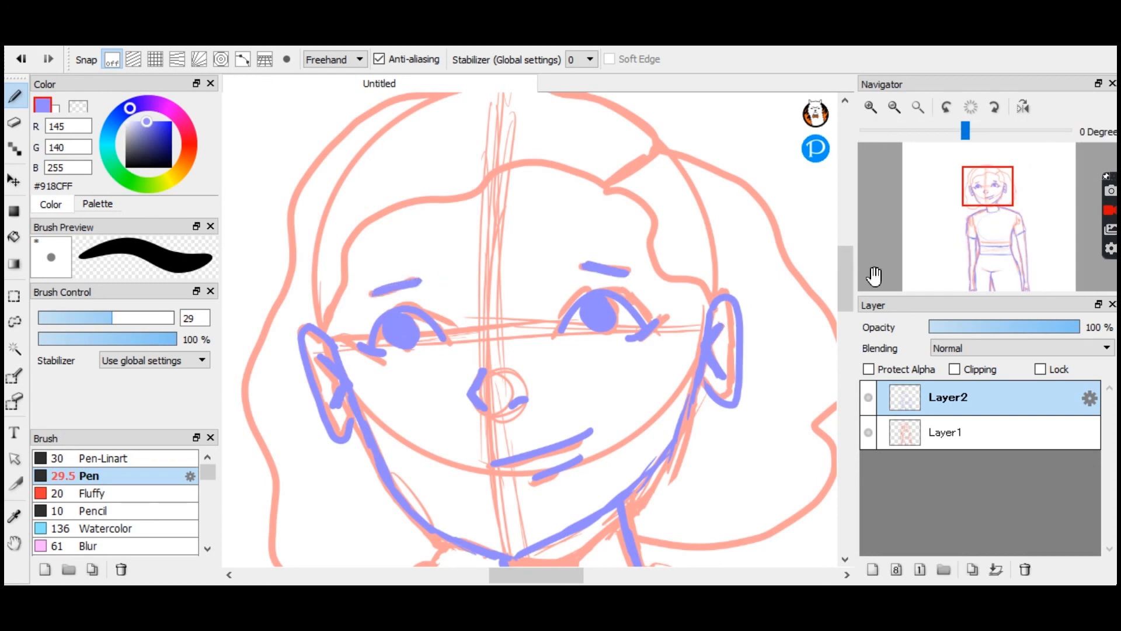
{"action": "scroll", "coordinate": [816, 238], "scroll_direction": "up", "scroll_amount": 4}
{"action": "left_click_drag", "start_coordinate": [614, 287], "coordinate": [658, 254]}
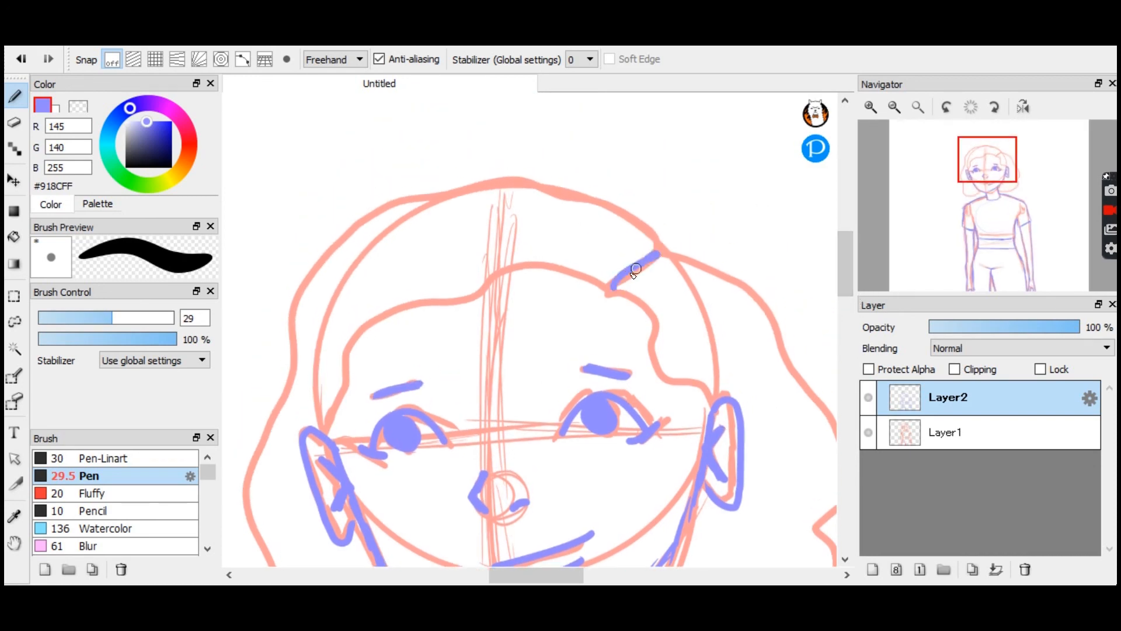
{"action": "mouse_move", "coordinate": [613, 285]}
{"action": "left_mouse_down"}
{"action": "mouse_move", "coordinate": [657, 316]}
{"action": "mouse_move", "coordinate": [661, 364]}
{"action": "mouse_move", "coordinate": [712, 402]}
{"action": "left_mouse_up"}
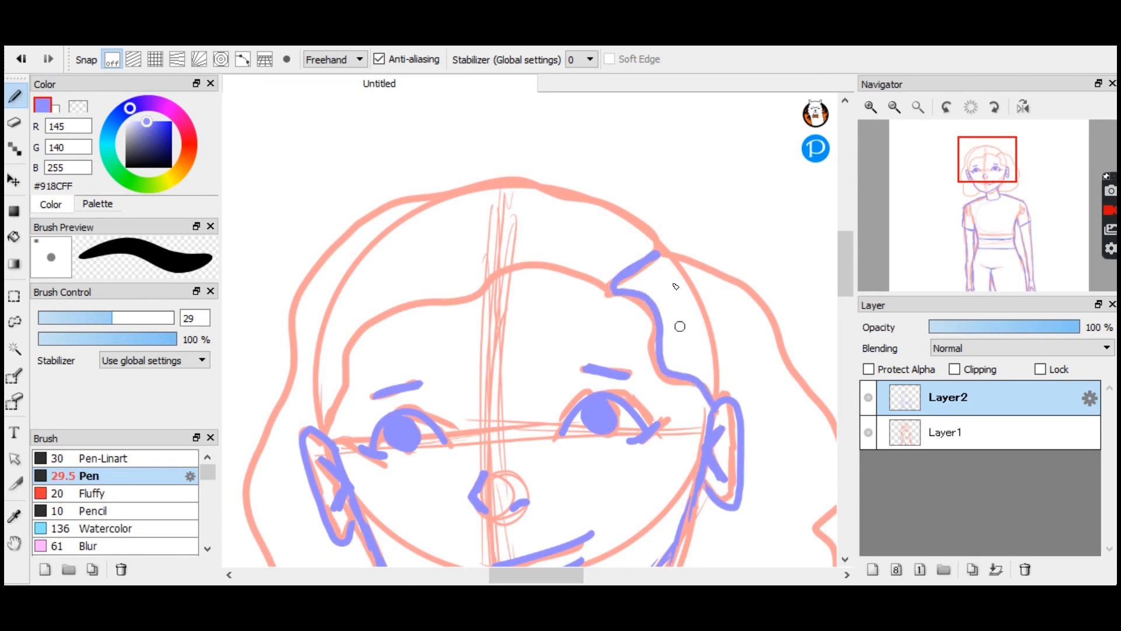
{"action": "mouse_move", "coordinate": [613, 292]}
{"action": "left_mouse_down"}
{"action": "mouse_move", "coordinate": [583, 275]}
{"action": "mouse_move", "coordinate": [515, 269]}
{"action": "mouse_move", "coordinate": [417, 311]}
{"action": "mouse_move", "coordinate": [376, 344]}
{"action": "mouse_move", "coordinate": [322, 441]}
{"action": "left_mouse_up"}
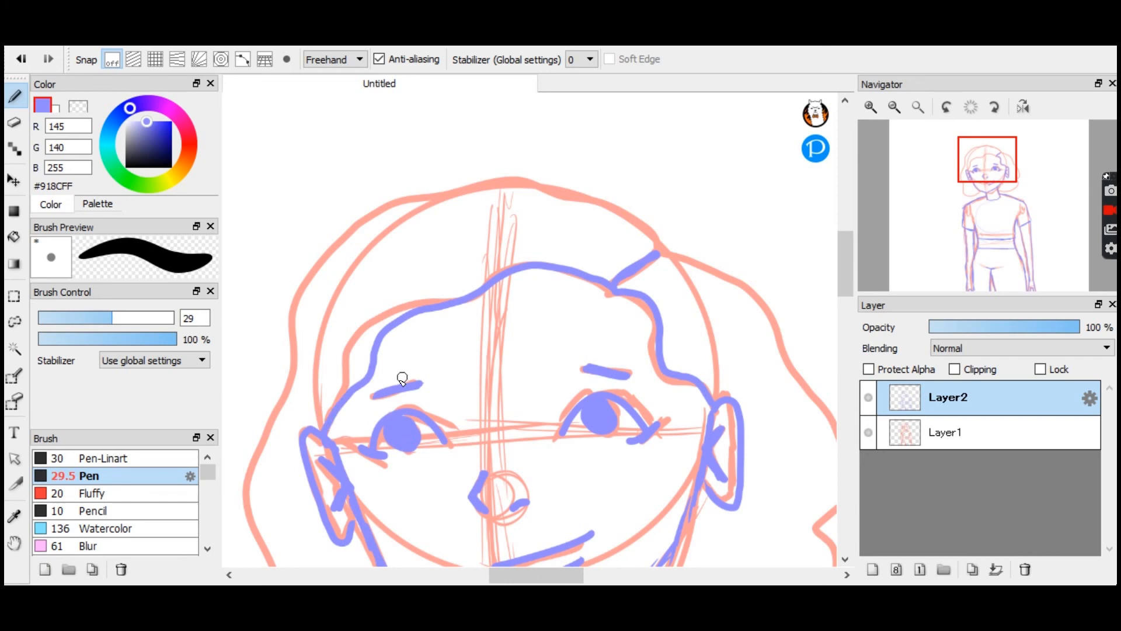
Redo the wavy hairline from the parting to the left-hand ear and trace the outer hair contour from the parting down the right-hand side to the neck.
{"action": "key", "text": "ctrl+z"}
{"action": "mouse_move", "coordinate": [613, 290]}
{"action": "left_mouse_down"}
{"action": "mouse_move", "coordinate": [477, 282]}
{"action": "mouse_move", "coordinate": [373, 335]}
{"action": "mouse_move", "coordinate": [345, 388]}
{"action": "mouse_move", "coordinate": [343, 450]}
{"action": "left_mouse_up"}
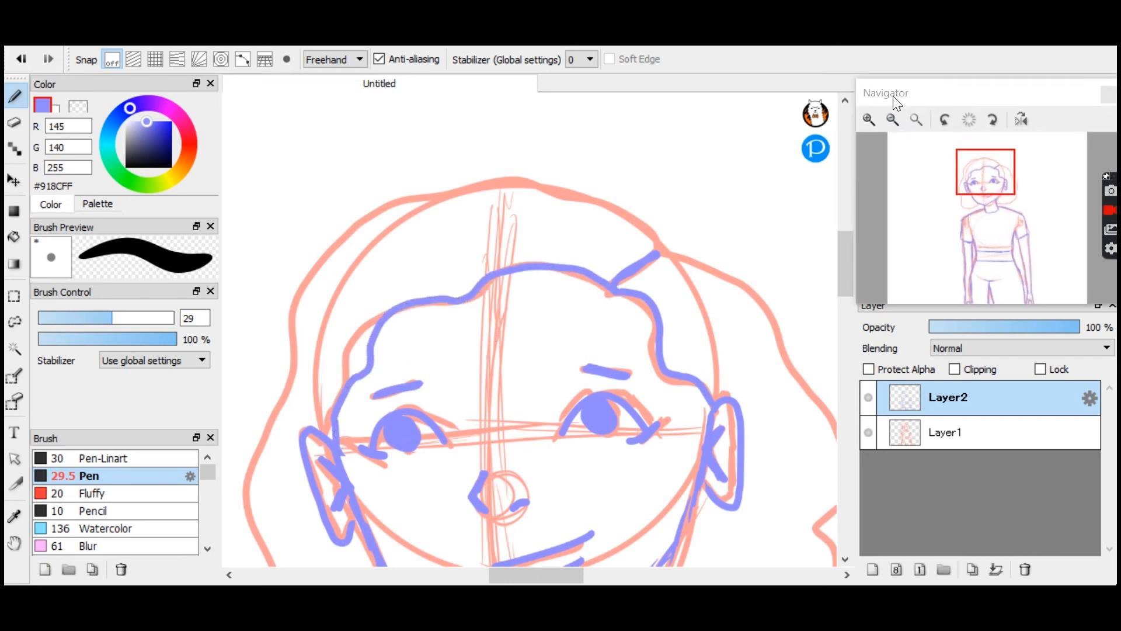
{"action": "left_click", "coordinate": [892, 107]}
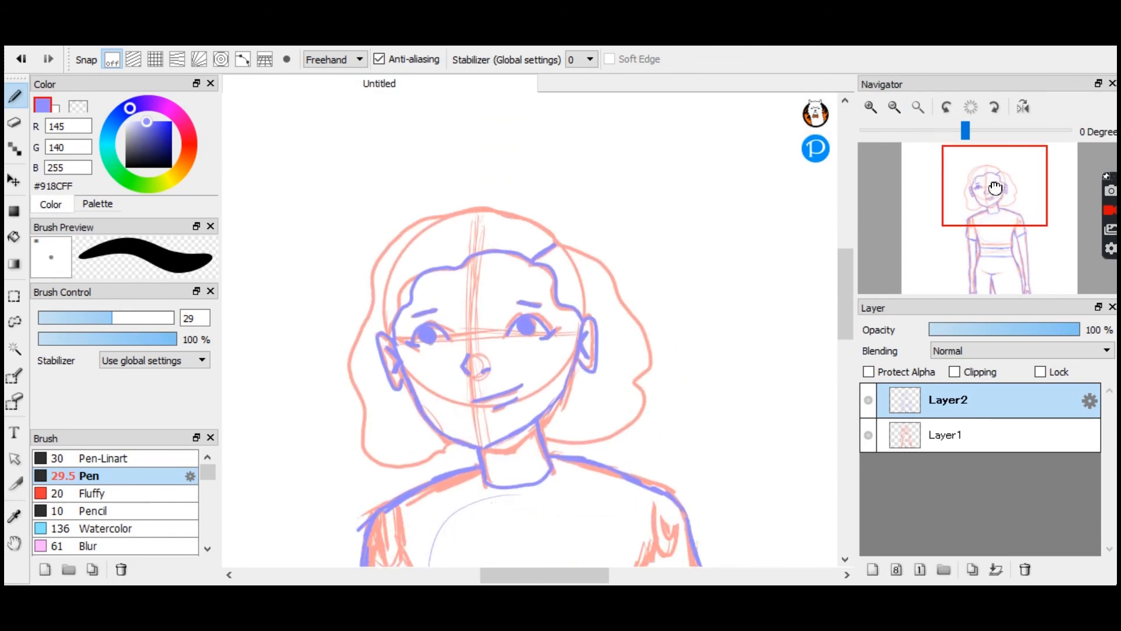
{"action": "left_click_drag", "start_coordinate": [965, 175], "coordinate": [987, 179]}
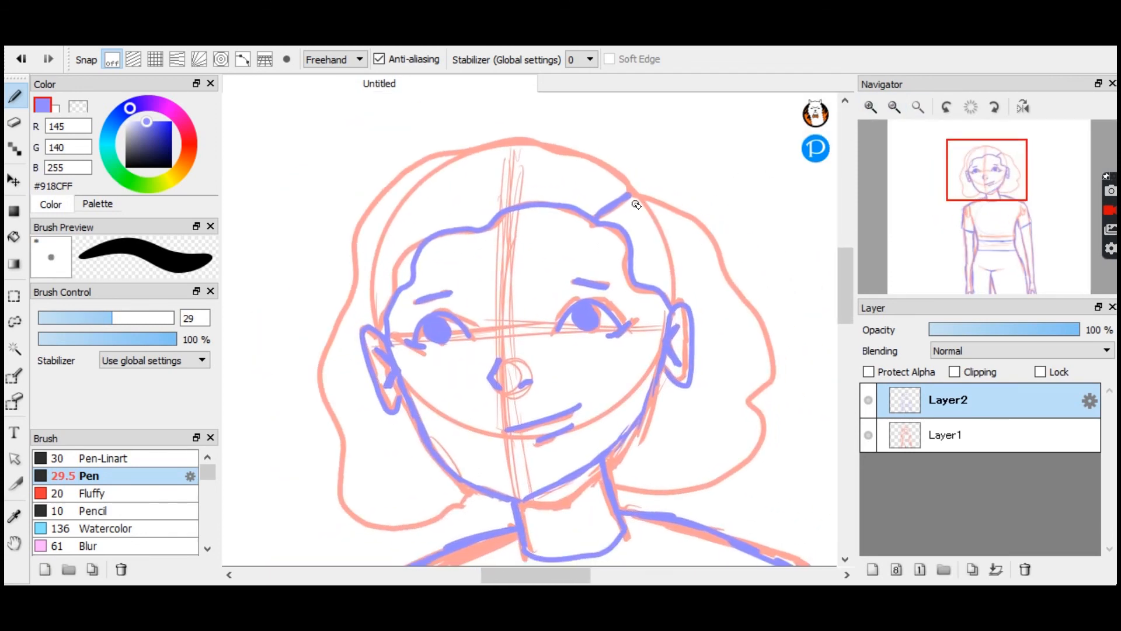
{"action": "mouse_move", "coordinate": [630, 198]}
{"action": "left_mouse_down"}
{"action": "mouse_move", "coordinate": [685, 218]}
{"action": "mouse_move", "coordinate": [754, 315]}
{"action": "mouse_move", "coordinate": [767, 356]}
{"action": "mouse_move", "coordinate": [750, 391]}
{"action": "mouse_move", "coordinate": [742, 458]}
{"action": "left_mouse_up"}
{"action": "mouse_move", "coordinate": [611, 489]}
{"action": "left_mouse_down"}
{"action": "mouse_move", "coordinate": [688, 492]}
{"action": "mouse_move", "coordinate": [728, 468]}
{"action": "left_mouse_up"}
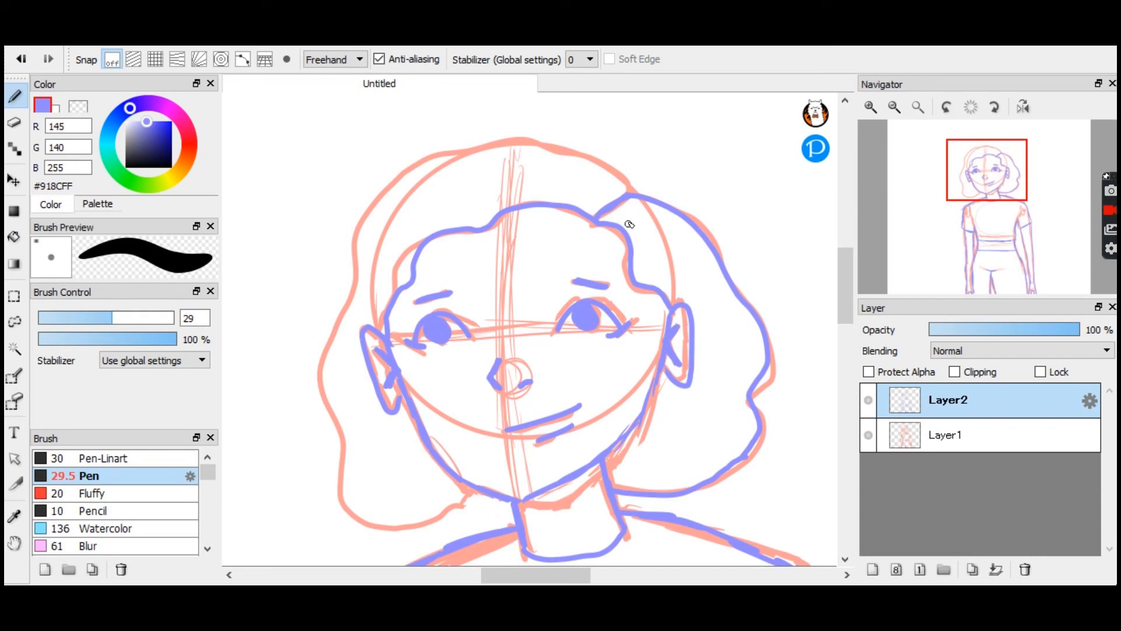
Trace the outer hair contour from the parting over the crown and down the left-hand side to the chin, redoing the stroke as needed.
{"action": "mouse_move", "coordinate": [629, 197]}
{"action": "left_mouse_down"}
{"action": "mouse_move", "coordinate": [584, 152]}
{"action": "mouse_move", "coordinate": [509, 141]}
{"action": "mouse_move", "coordinate": [417, 164]}
{"action": "mouse_move", "coordinate": [377, 205]}
{"action": "mouse_move", "coordinate": [342, 276]}
{"action": "mouse_move", "coordinate": [319, 378]}
{"action": "mouse_move", "coordinate": [347, 470]}
{"action": "left_mouse_up"}
{"action": "key", "text": "ctrl+z"}
{"action": "mouse_move", "coordinate": [626, 189]}
{"action": "left_mouse_down"}
{"action": "mouse_move", "coordinate": [542, 158]}
{"action": "mouse_move", "coordinate": [486, 149]}
{"action": "mouse_move", "coordinate": [426, 159]}
{"action": "mouse_move", "coordinate": [357, 238]}
{"action": "mouse_move", "coordinate": [353, 290]}
{"action": "mouse_move", "coordinate": [328, 336]}
{"action": "mouse_move", "coordinate": [333, 475]}
{"action": "mouse_move", "coordinate": [403, 516]}
{"action": "left_mouse_up"}
{"action": "key", "text": "ctrl+z"}
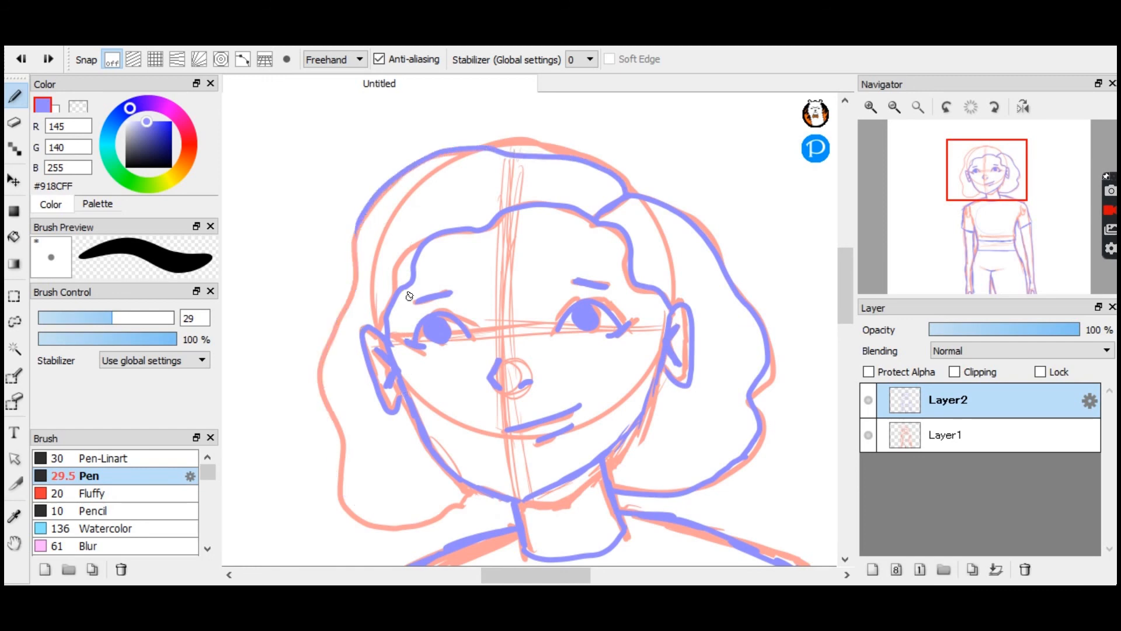
{"action": "mouse_move", "coordinate": [366, 218]}
{"action": "left_mouse_down"}
{"action": "mouse_move", "coordinate": [327, 370]}
{"action": "mouse_move", "coordinate": [335, 477]}
{"action": "mouse_move", "coordinate": [351, 514]}
{"action": "mouse_move", "coordinate": [439, 529]}
{"action": "mouse_move", "coordinate": [522, 500]}
{"action": "left_mouse_up"}
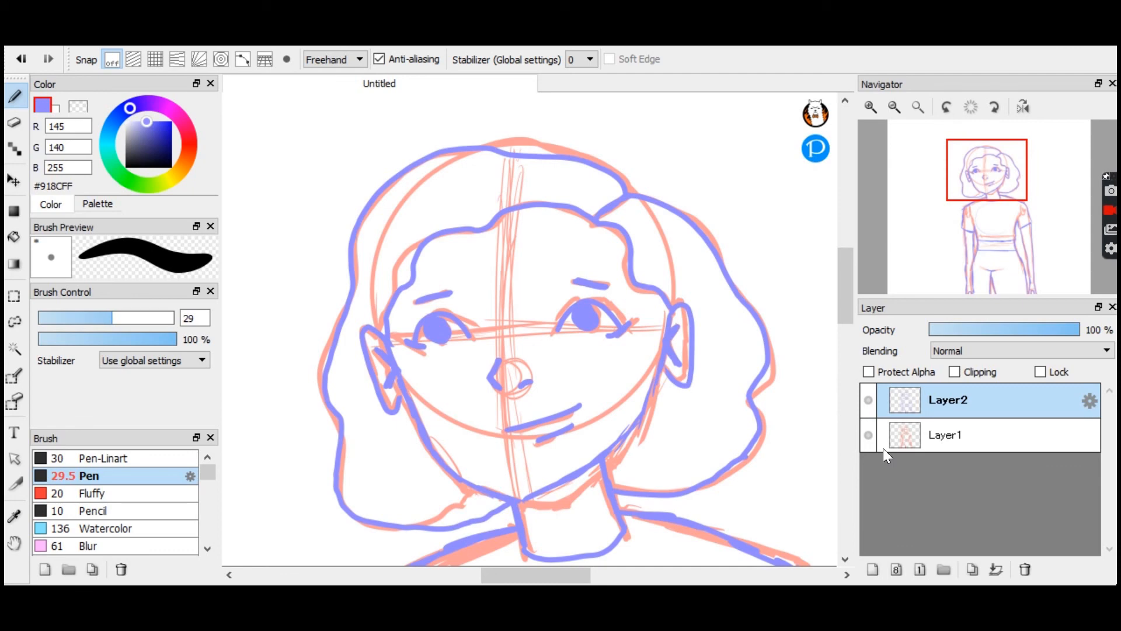
Hide the rough sketch on Layer1, touch up the right-hand jawline and erase both ears.
{"action": "left_click", "coordinate": [868, 435]}
{"action": "left_click_drag", "start_coordinate": [605, 459], "coordinate": [647, 395]}
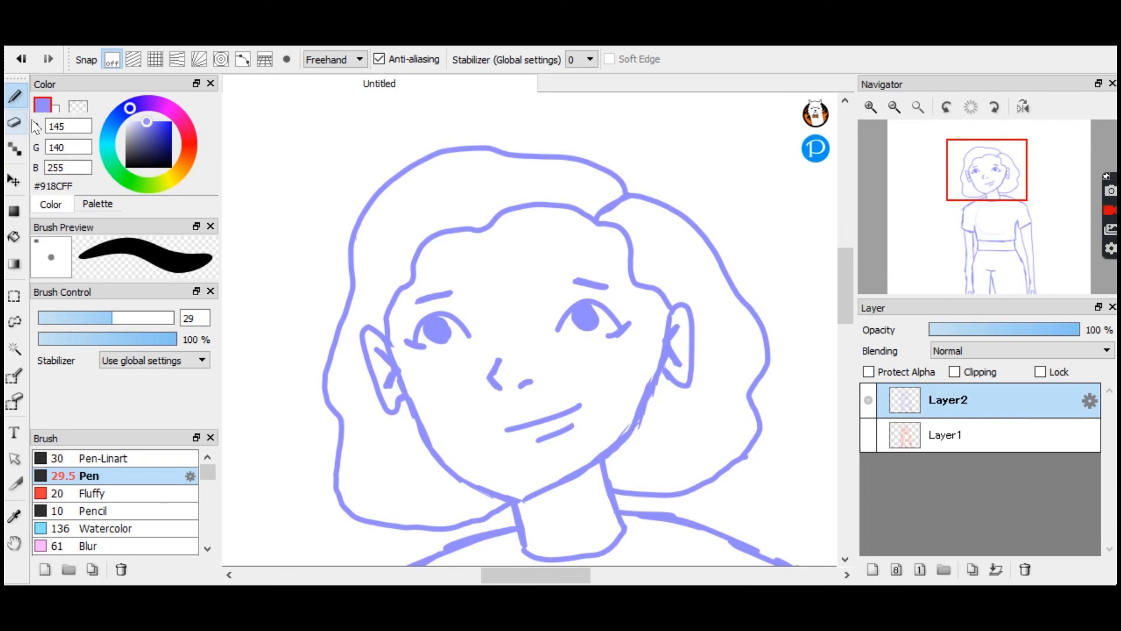
{"action": "left_click", "coordinate": [14, 123]}
{"action": "mouse_move", "coordinate": [695, 305]}
{"action": "left_mouse_down"}
{"action": "mouse_move", "coordinate": [672, 395]}
{"action": "mouse_move", "coordinate": [690, 359]}
{"action": "mouse_move", "coordinate": [674, 385]}
{"action": "left_mouse_up"}
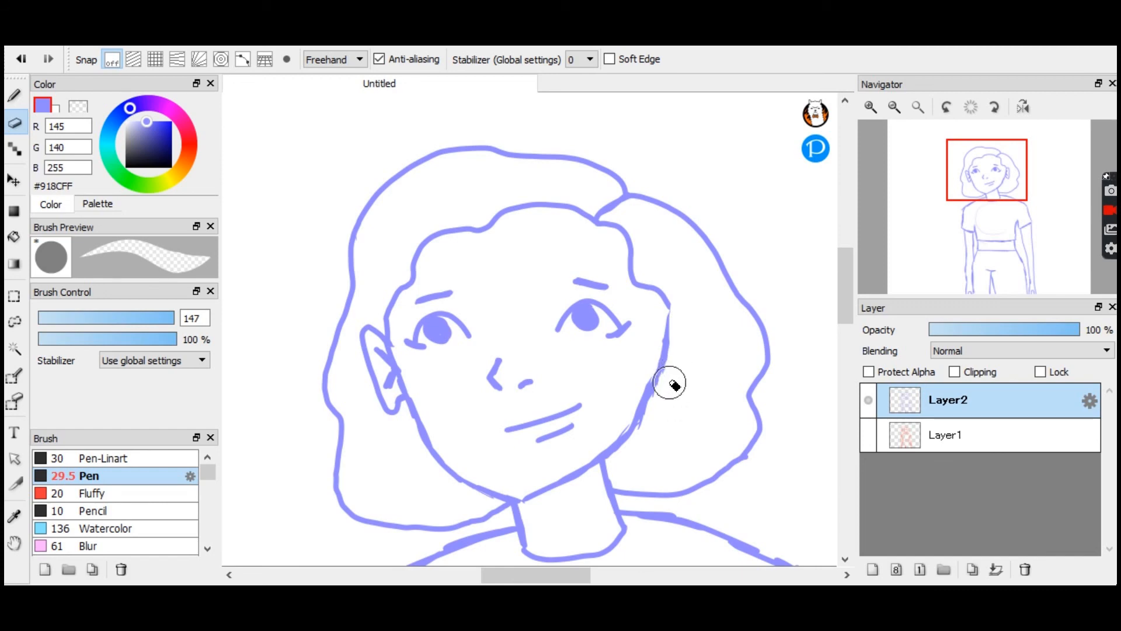
{"action": "mouse_move", "coordinate": [384, 351]}
{"action": "left_mouse_down"}
{"action": "mouse_move", "coordinate": [385, 388]}
{"action": "mouse_move", "coordinate": [368, 350]}
{"action": "left_mouse_up"}
Restore the left-hand edge of the face and redraw the right-hand ear as a simple narrow outline.
{"action": "key", "text": "b"}
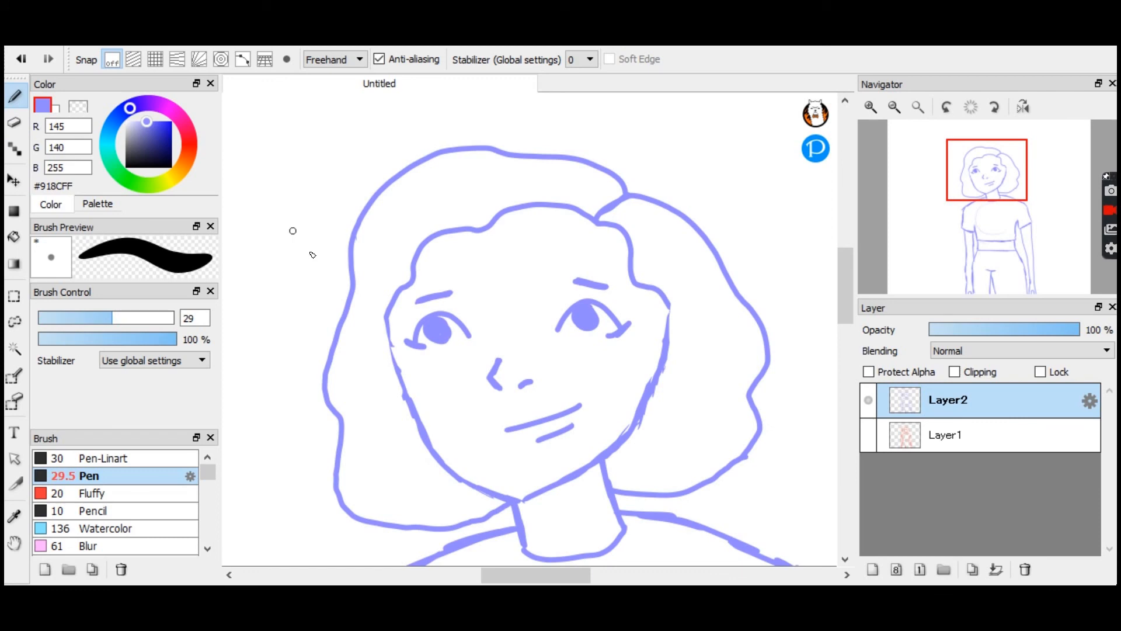
{"action": "mouse_move", "coordinate": [386, 320]}
{"action": "left_mouse_down"}
{"action": "mouse_move", "coordinate": [412, 426]}
{"action": "mouse_move", "coordinate": [406, 398]}
{"action": "left_mouse_up"}
{"action": "mouse_move", "coordinate": [672, 314]}
{"action": "left_mouse_down"}
{"action": "mouse_move", "coordinate": [692, 335]}
{"action": "mouse_move", "coordinate": [691, 375]}
{"action": "mouse_move", "coordinate": [688, 389]}
{"action": "mouse_move", "coordinate": [655, 390]}
{"action": "left_mouse_up"}
{"action": "key", "text": "ctrl+z"}
{"action": "mouse_move", "coordinate": [670, 318]}
{"action": "left_mouse_down"}
{"action": "mouse_move", "coordinate": [681, 301]}
{"action": "mouse_move", "coordinate": [695, 374]}
{"action": "mouse_move", "coordinate": [663, 383]}
{"action": "left_mouse_up"}
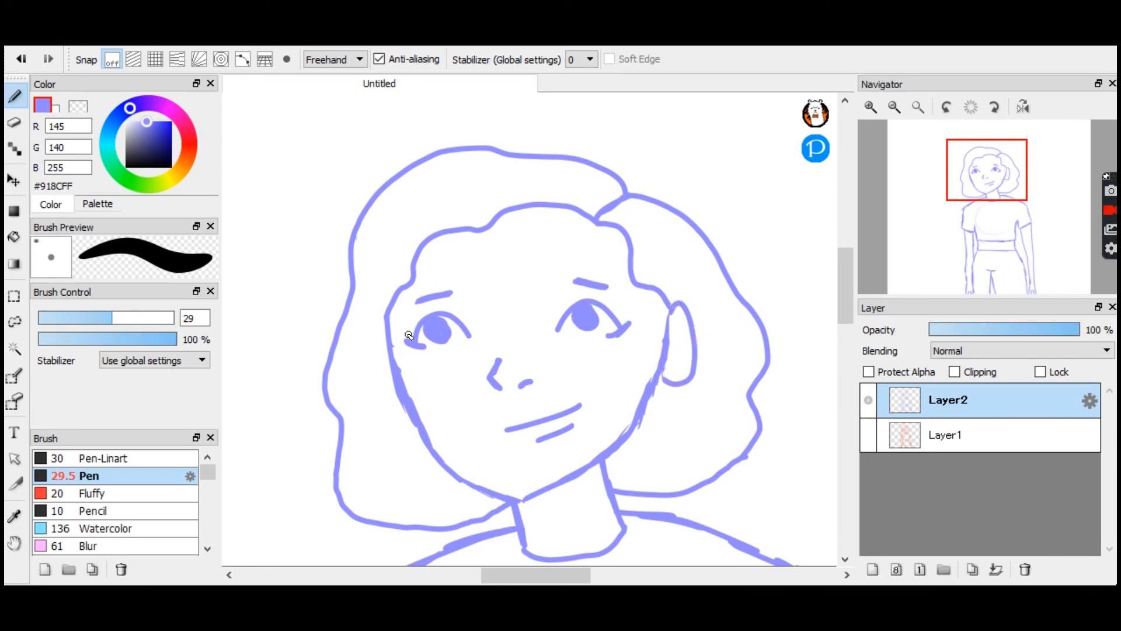
{"action": "left_click_drag", "start_coordinate": [388, 340], "coordinate": [397, 405]}
{"action": "key", "text": "ctrl+z"}
{"action": "mouse_move", "coordinate": [391, 341]}
{"action": "left_mouse_down"}
{"action": "mouse_move", "coordinate": [368, 352]}
{"action": "mouse_move", "coordinate": [405, 407]}
{"action": "mouse_move", "coordinate": [393, 416]}
{"action": "mouse_move", "coordinate": [376, 369]}
{"action": "left_mouse_up"}
{"action": "key", "text": "ctrl+z"}
{"action": "key", "text": "ctrl+z"}
Select the right-hand ear outline with a freehand lasso selection.
{"action": "left_click", "coordinate": [15, 321]}
{"action": "left_click_drag", "start_coordinate": [663, 375], "coordinate": [673, 341]}
{"action": "mouse_move", "coordinate": [677, 292]}
{"action": "left_mouse_down"}
{"action": "mouse_move", "coordinate": [705, 393]}
{"action": "mouse_move", "coordinate": [663, 403]}
{"action": "left_mouse_up"}
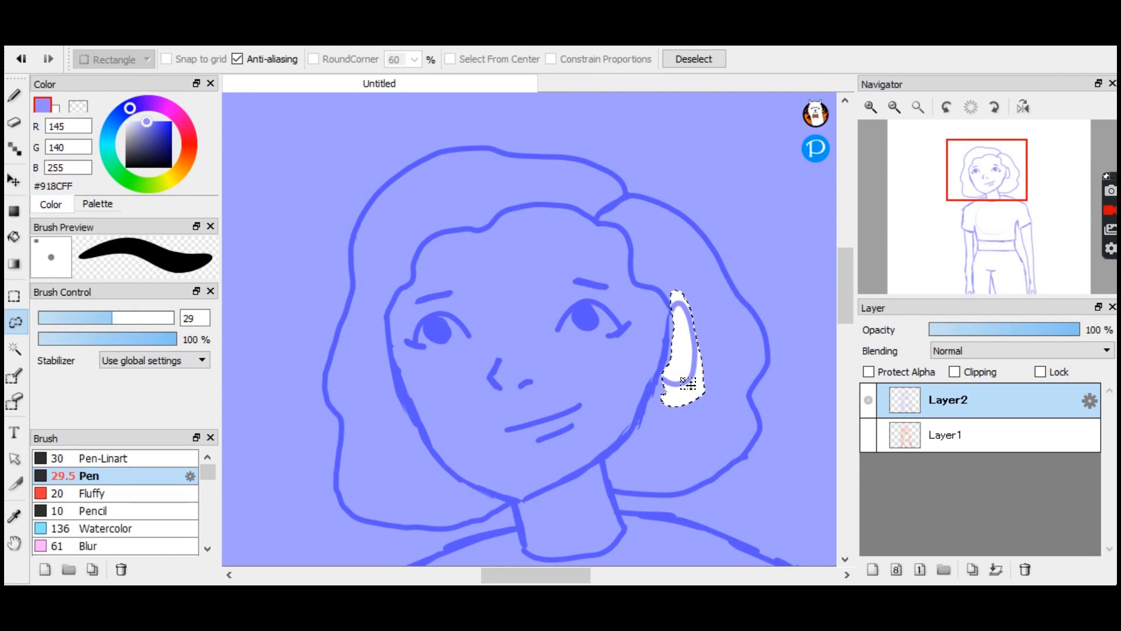
{"action": "key", "text": "ctrl+t"}
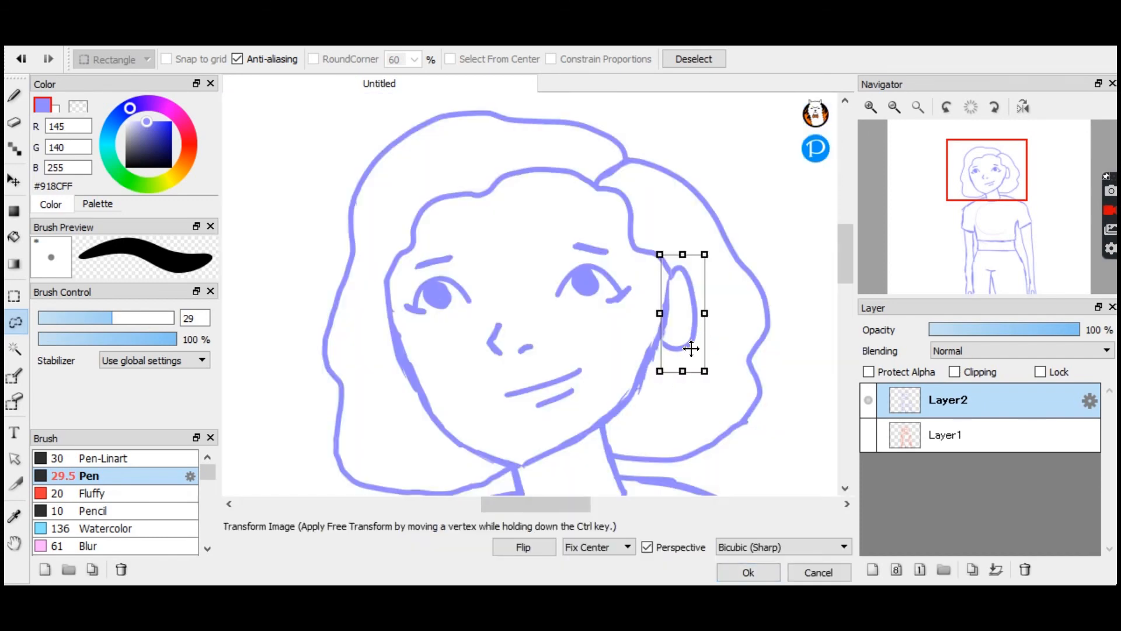
{"action": "left_click", "coordinate": [749, 572]}
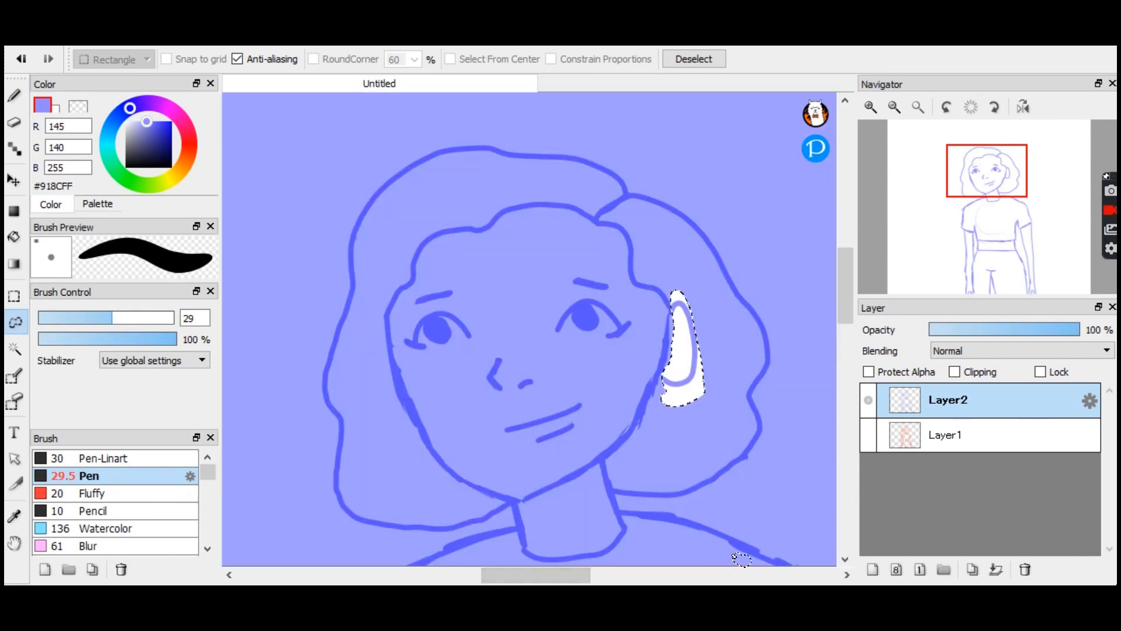
Paste a copy of the ear, flip it, fit it against the left-hand side of the face and clear the selection.
{"action": "key", "text": "ctrl+v"}
{"action": "key", "text": "ctrl+t"}
{"action": "left_click_drag", "start_coordinate": [690, 355], "coordinate": [400, 383]}
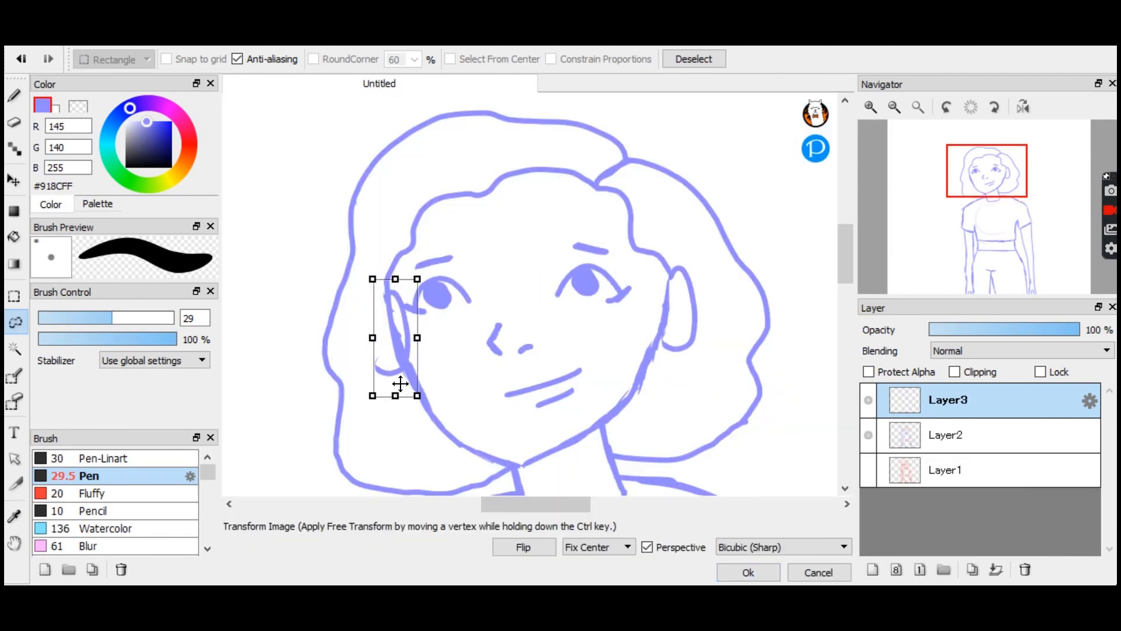
{"action": "left_click", "coordinate": [524, 547]}
{"action": "left_click_drag", "start_coordinate": [384, 345], "coordinate": [375, 372]}
{"action": "left_click", "coordinate": [748, 571]}
{"action": "left_click", "coordinate": [918, 107]}
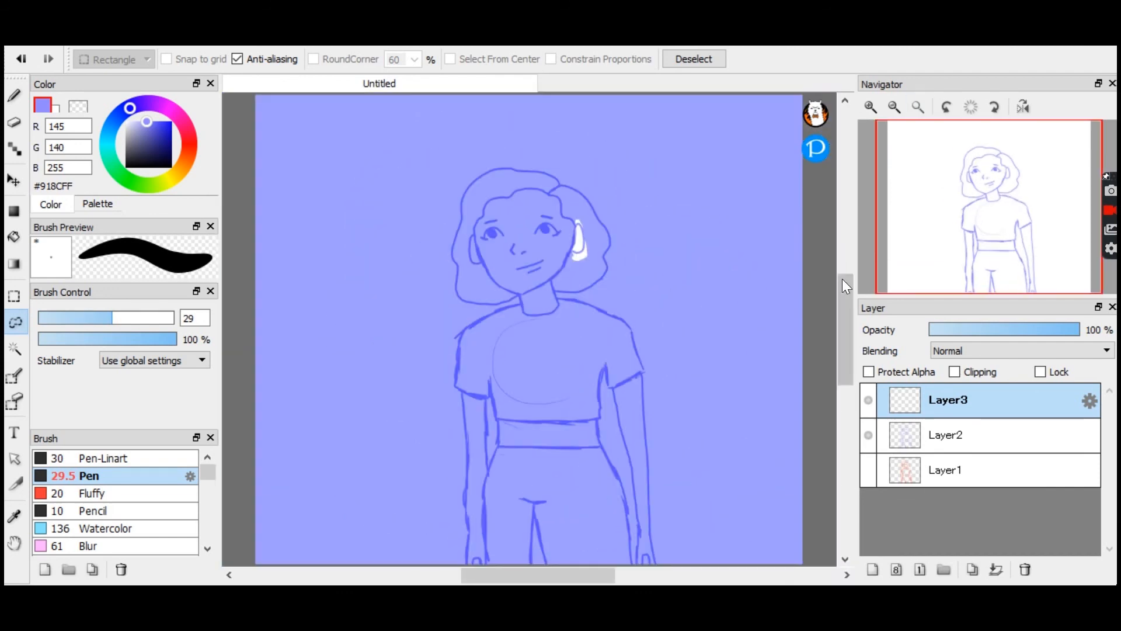
{"action": "key", "text": "ctrl+d"}
Compare the ears with the rough sketch by showing Layer1 and hiding it again.
{"action": "left_click", "coordinate": [871, 106]}
{"action": "left_click", "coordinate": [872, 106]}
{"action": "left_click_drag", "start_coordinate": [995, 213], "coordinate": [983, 196]}
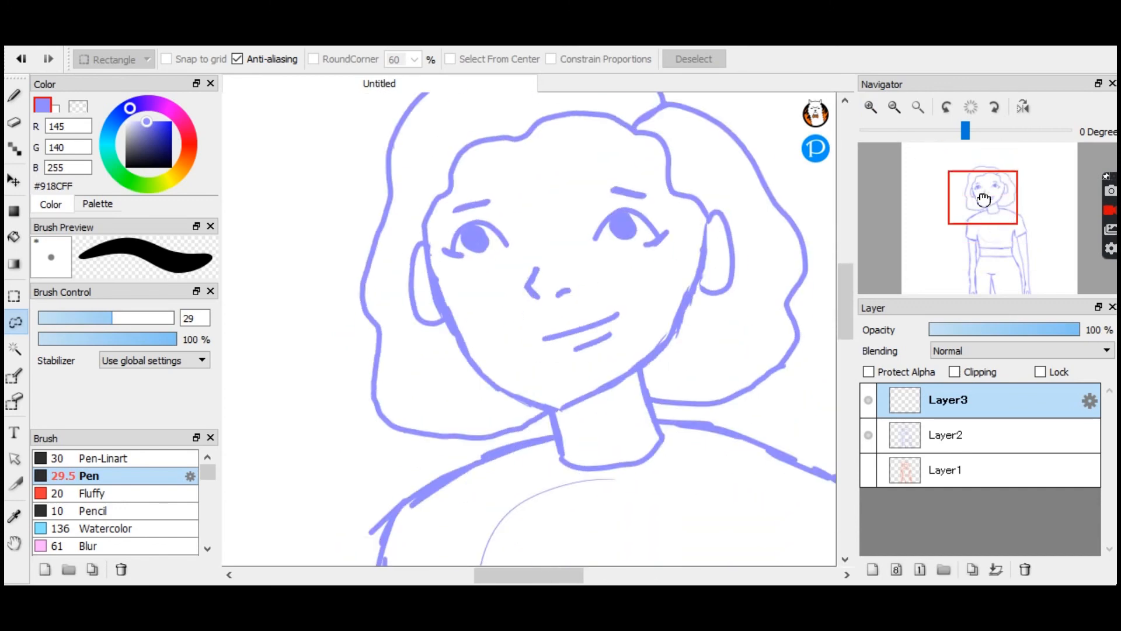
{"action": "left_click", "coordinate": [870, 470]}
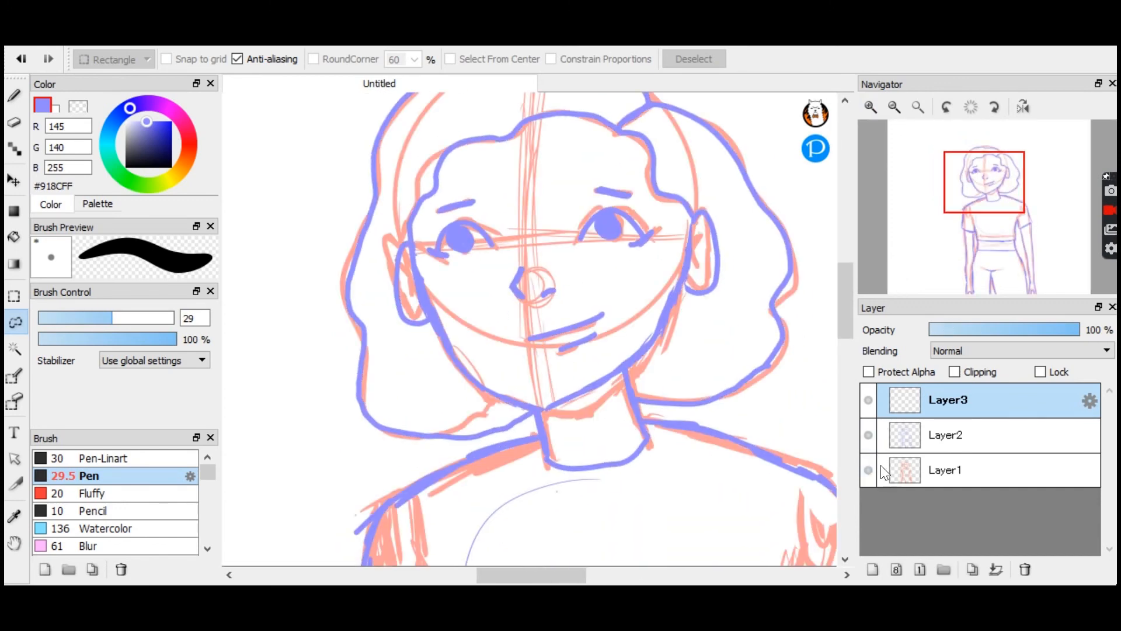
{"action": "left_click", "coordinate": [870, 471]}
{"action": "mouse_move", "coordinate": [862, 101]}
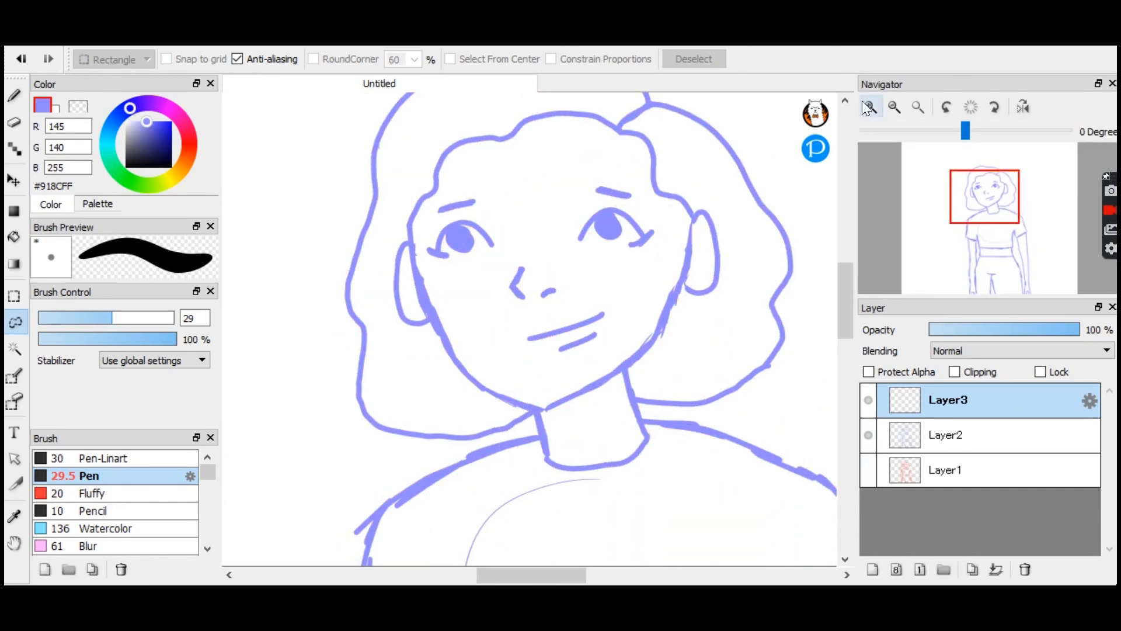
{"action": "left_click_drag", "start_coordinate": [968, 173], "coordinate": [971, 166]}
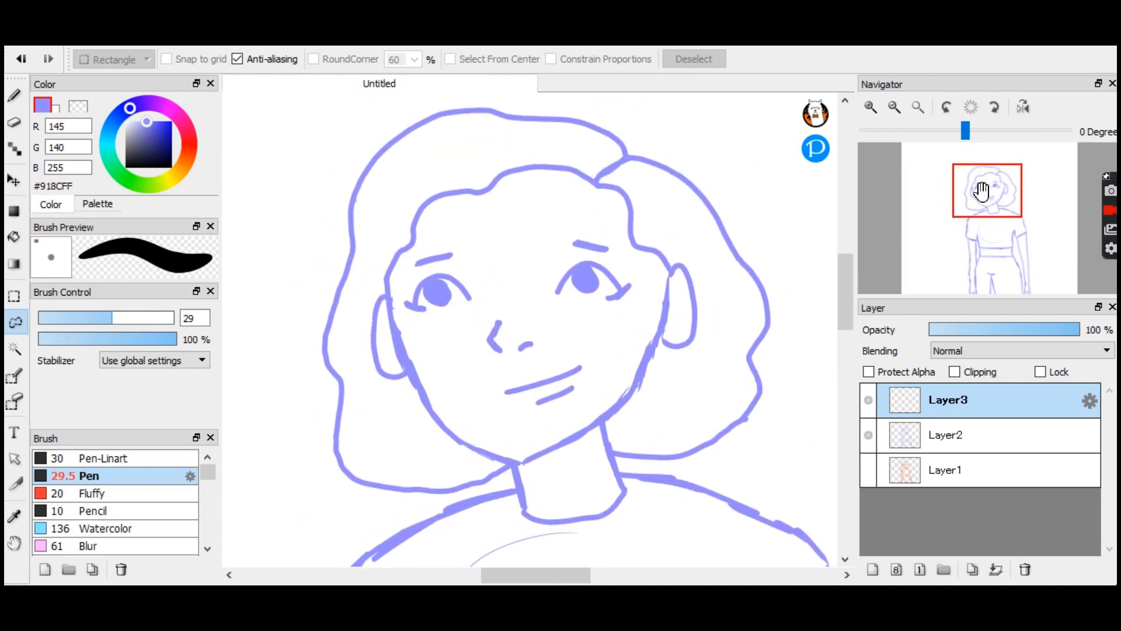
Reshape the lower part of the left-hand ear with a slanted stroke and erase the excess lobe outline.
{"action": "key", "text": "b"}
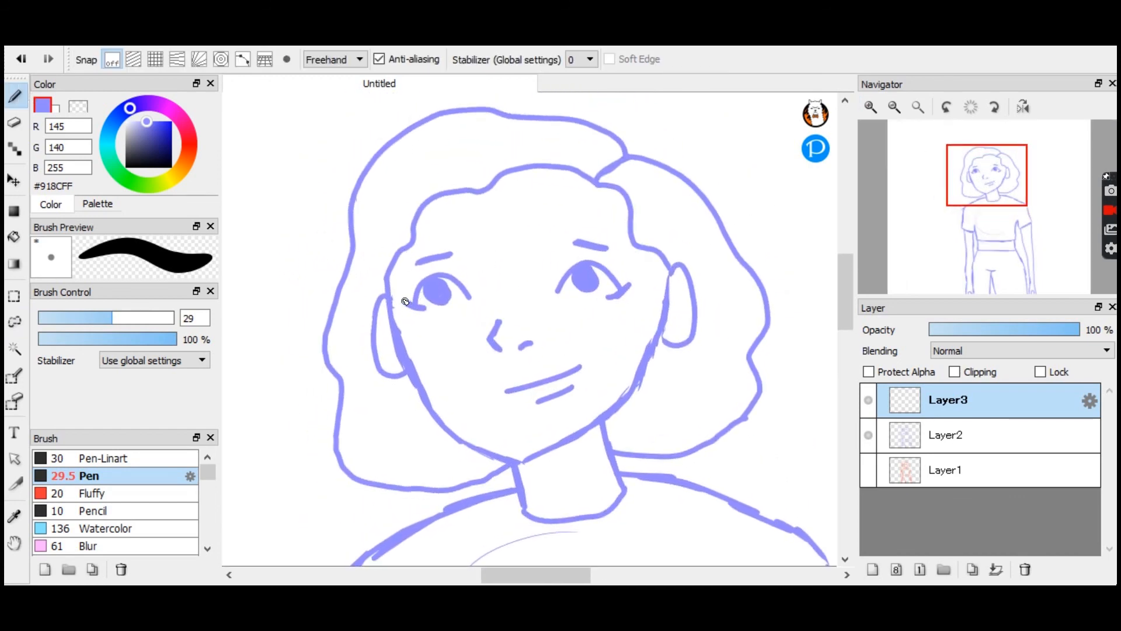
{"action": "left_click_drag", "start_coordinate": [381, 303], "coordinate": [395, 367]}
{"action": "left_click", "coordinate": [14, 122]}
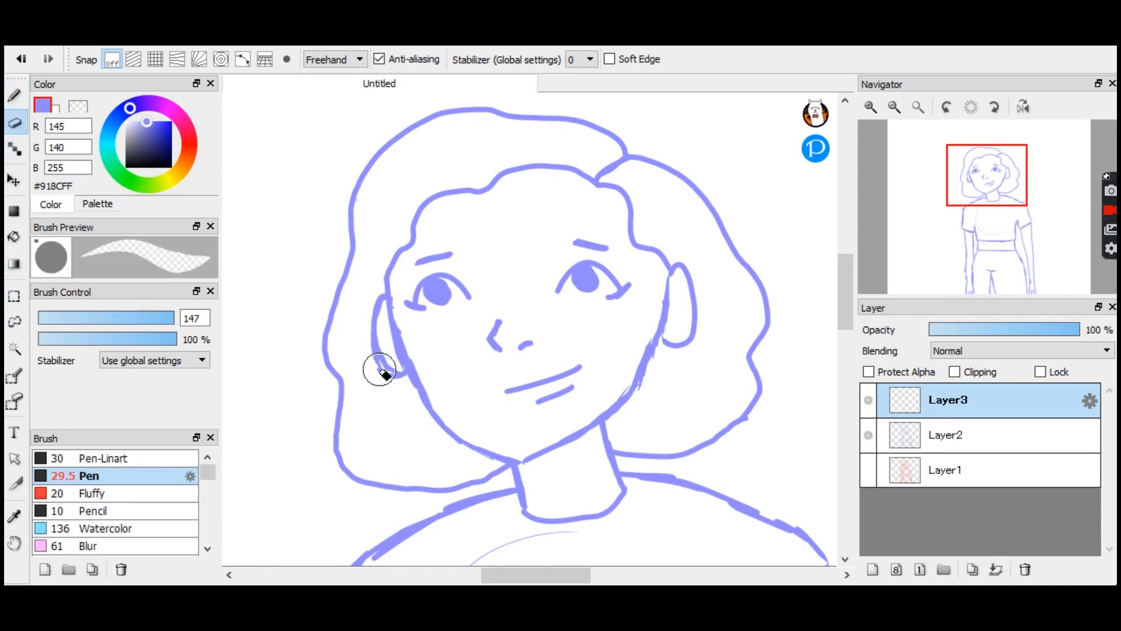
{"action": "left_click_drag", "start_coordinate": [388, 371], "coordinate": [372, 375]}
Draw short crossing strokes inside both ears for the inner ear detail.
{"action": "key", "text": "b"}
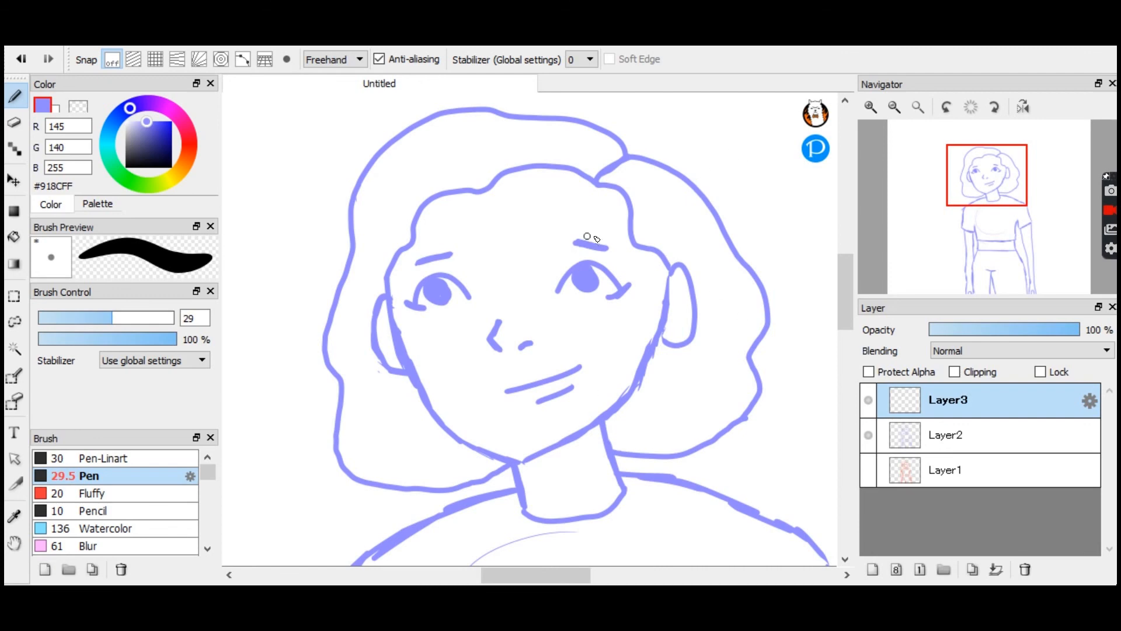
{"action": "left_click_drag", "start_coordinate": [681, 285], "coordinate": [668, 308]}
{"action": "left_click_drag", "start_coordinate": [673, 271], "coordinate": [663, 362]}
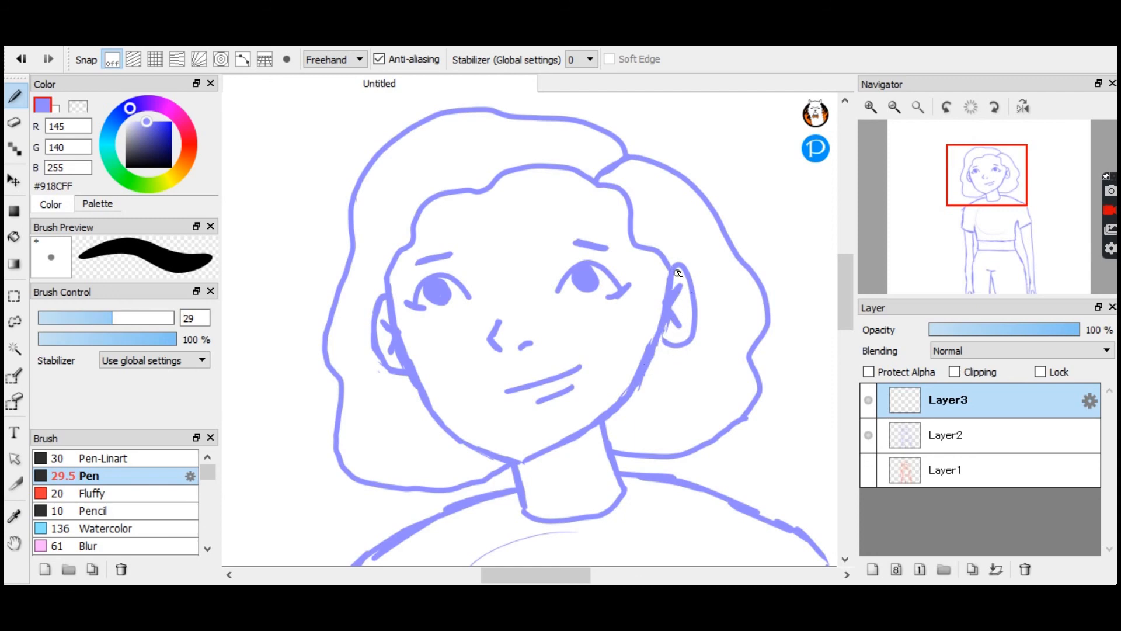
{"action": "left_click_drag", "start_coordinate": [666, 303], "coordinate": [658, 320]}
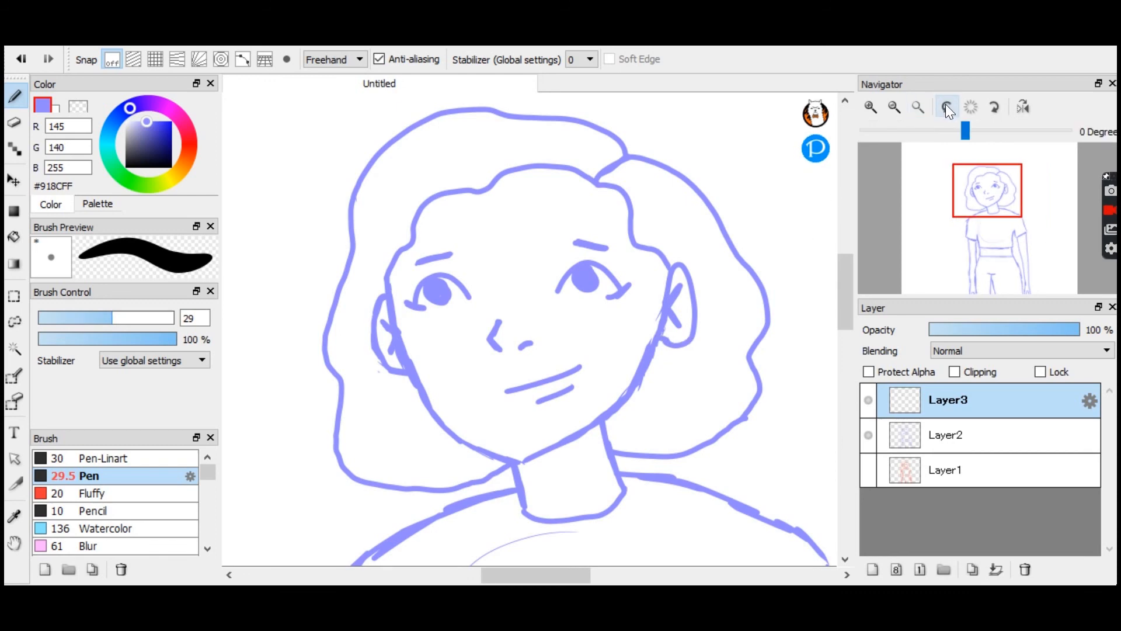
Merge the pasted ear on Layer3 down into Layer2.
{"action": "left_click", "coordinate": [918, 106]}
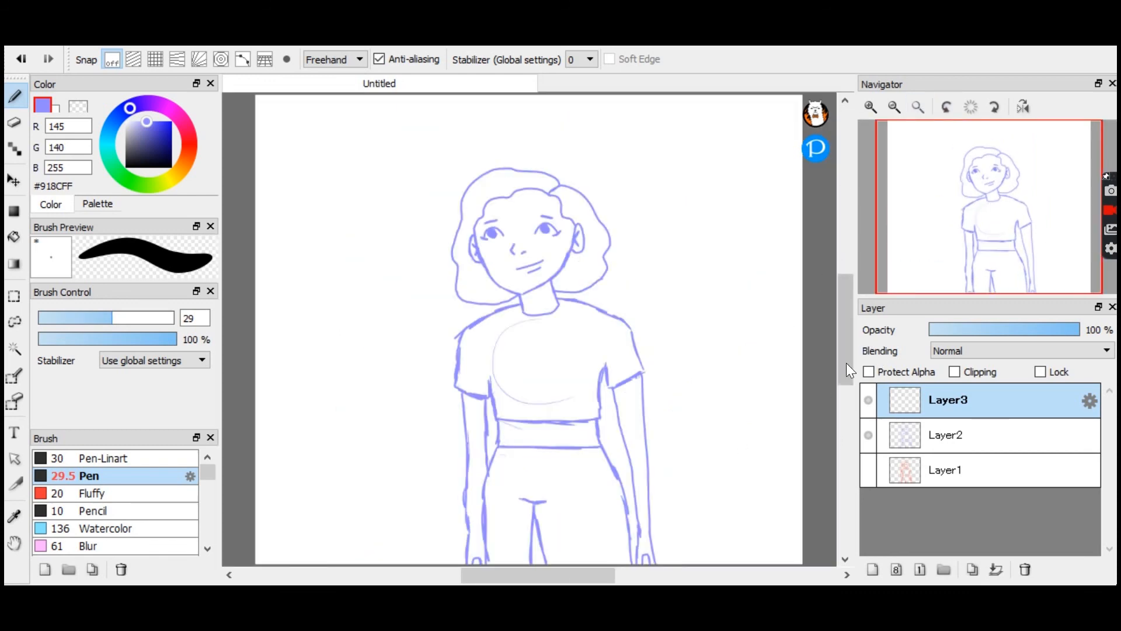
{"action": "mouse_move", "coordinate": [906, 270]}
{"action": "left_click", "coordinate": [875, 108]}
{"action": "left_click", "coordinate": [871, 107]}
{"action": "left_click_drag", "start_coordinate": [988, 205], "coordinate": [996, 240]}
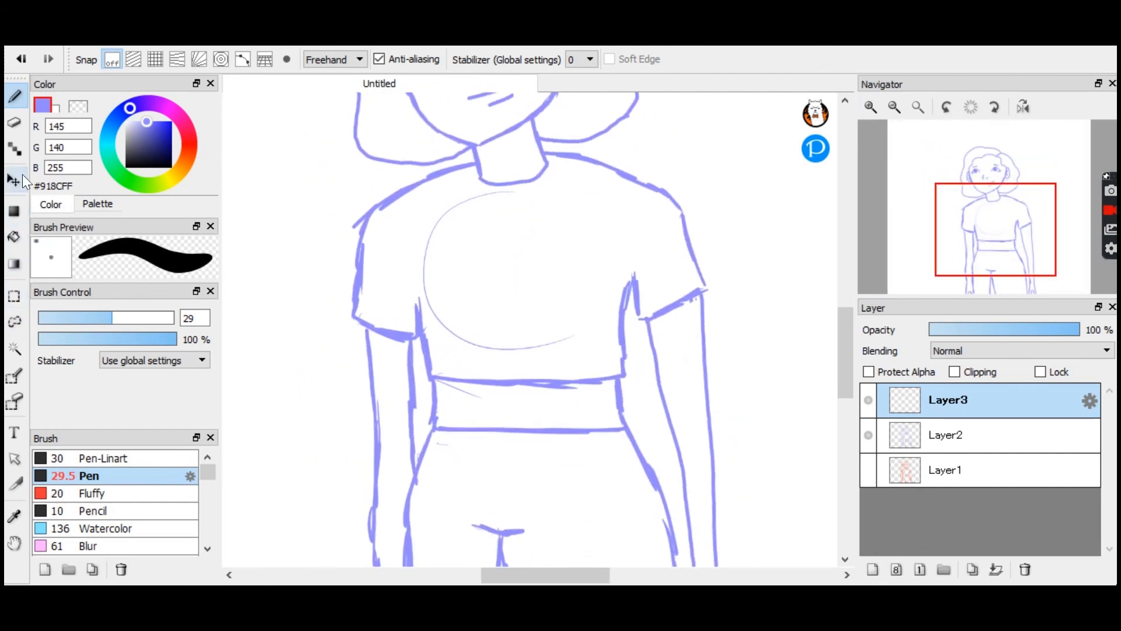
{"action": "left_click", "coordinate": [15, 124]}
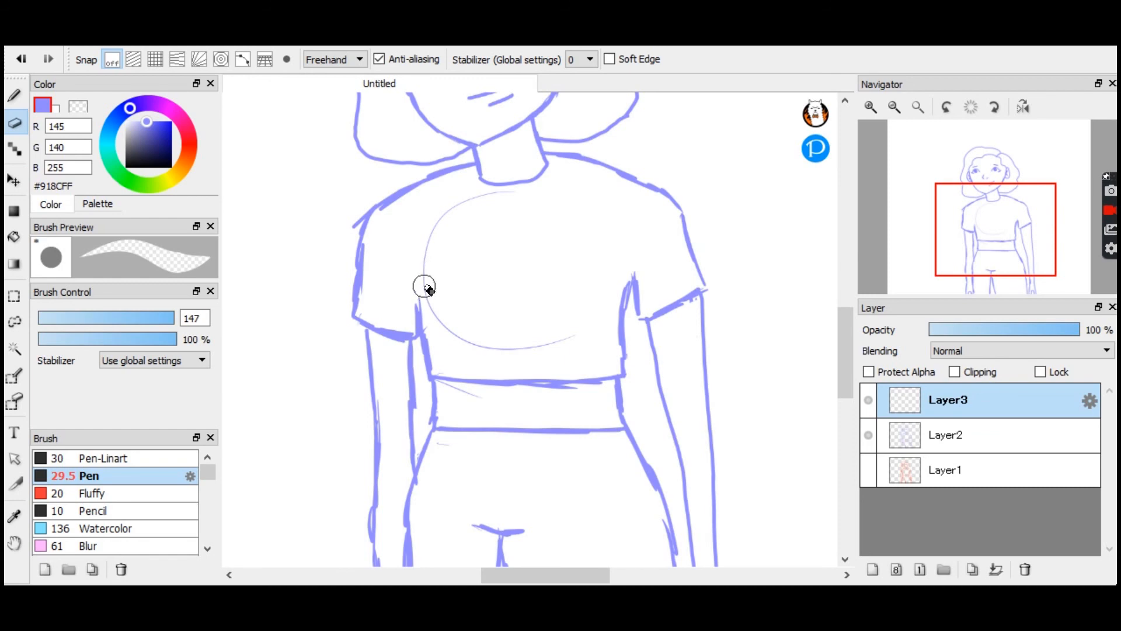
{"action": "left_click", "coordinate": [995, 569]}
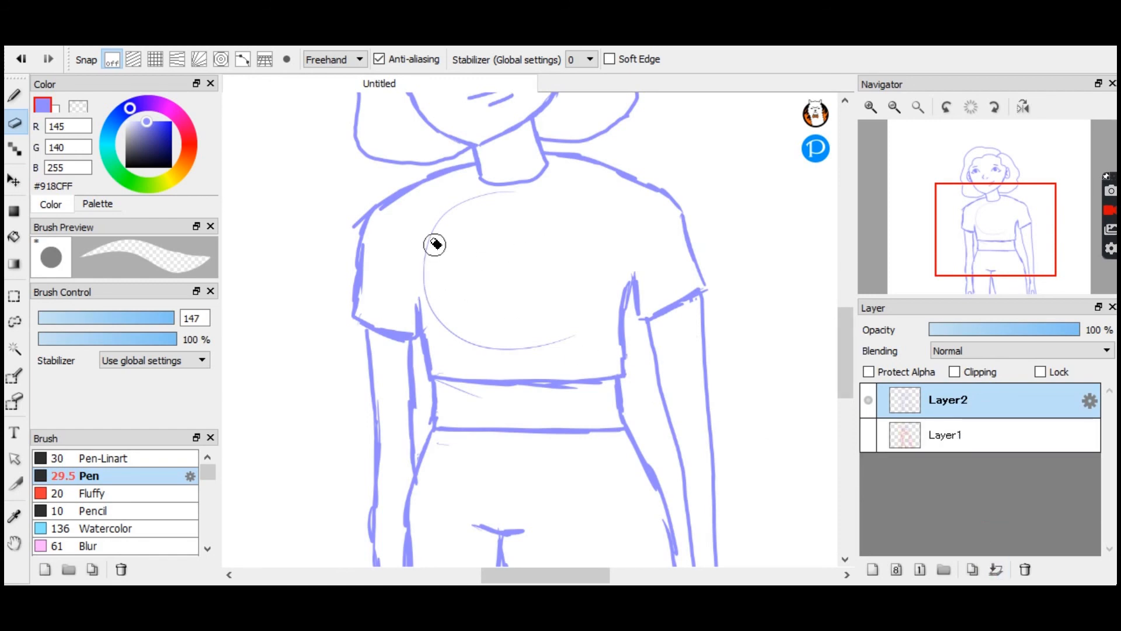
Erase the thin curved guide line on the chest and the stray mark under the shirt hem.
{"action": "mouse_move", "coordinate": [433, 300]}
{"action": "left_mouse_down"}
{"action": "mouse_move", "coordinate": [434, 227]}
{"action": "mouse_move", "coordinate": [457, 209]}
{"action": "mouse_move", "coordinate": [527, 202]}
{"action": "mouse_move", "coordinate": [496, 203]}
{"action": "left_mouse_up"}
{"action": "mouse_move", "coordinate": [468, 281]}
{"action": "left_mouse_down"}
{"action": "mouse_move", "coordinate": [438, 315]}
{"action": "mouse_move", "coordinate": [467, 348]}
{"action": "mouse_move", "coordinate": [537, 331]}
{"action": "mouse_move", "coordinate": [568, 338]}
{"action": "left_mouse_up"}
{"action": "mouse_move", "coordinate": [498, 383]}
{"action": "left_mouse_down"}
{"action": "mouse_move", "coordinate": [475, 400]}
{"action": "mouse_move", "coordinate": [447, 391]}
{"action": "mouse_move", "coordinate": [523, 413]}
{"action": "mouse_move", "coordinate": [556, 407]}
{"action": "left_mouse_up"}
{"action": "key", "text": "ctrl+z"}
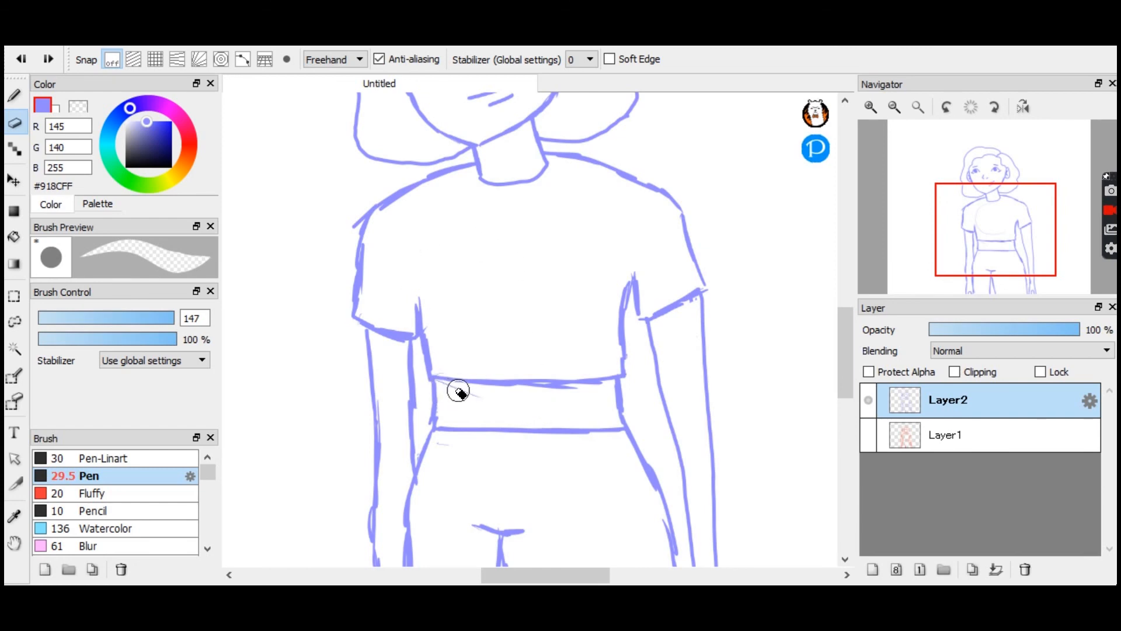
{"action": "left_click_drag", "start_coordinate": [437, 385], "coordinate": [467, 396]}
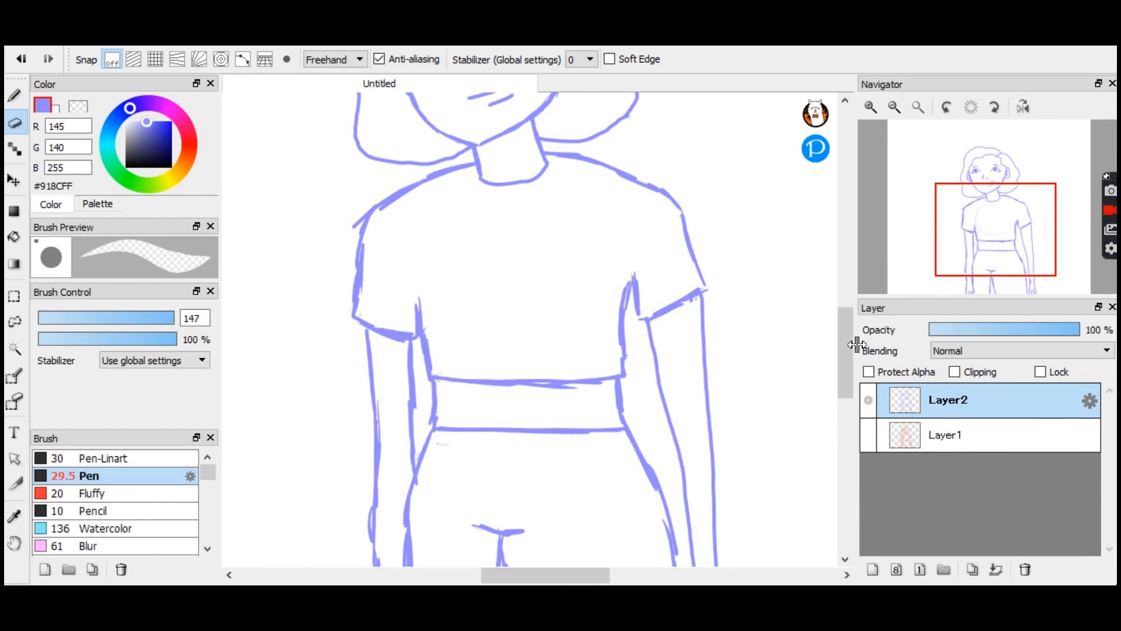
Erase the overlapping lines at the left-hand hip and redraw the outer edge of the trousers down from the waistband.
{"action": "scroll", "coordinate": [853, 371], "scroll_direction": "down", "scroll_amount": 3}
{"action": "scroll", "coordinate": [853, 371], "scroll_direction": "down", "scroll_amount": 1}
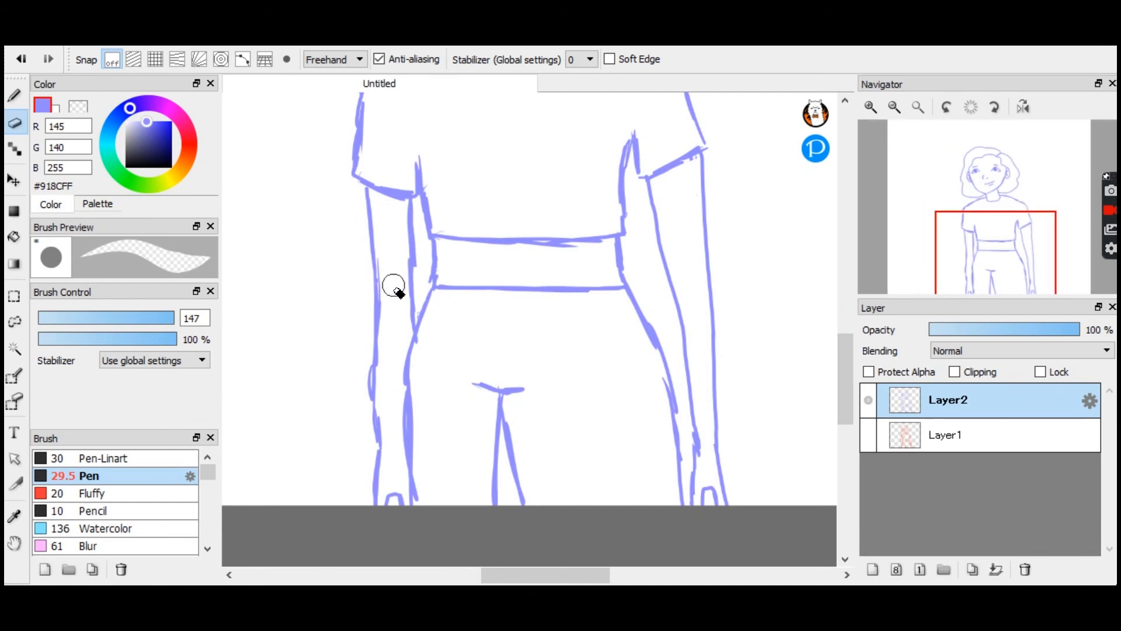
{"action": "mouse_move", "coordinate": [435, 311]}
{"action": "left_mouse_down"}
{"action": "mouse_move", "coordinate": [421, 310]}
{"action": "mouse_move", "coordinate": [409, 395]}
{"action": "left_mouse_up"}
{"action": "left_click", "coordinate": [14, 92]}
{"action": "left_click_drag", "start_coordinate": [432, 291], "coordinate": [412, 419]}
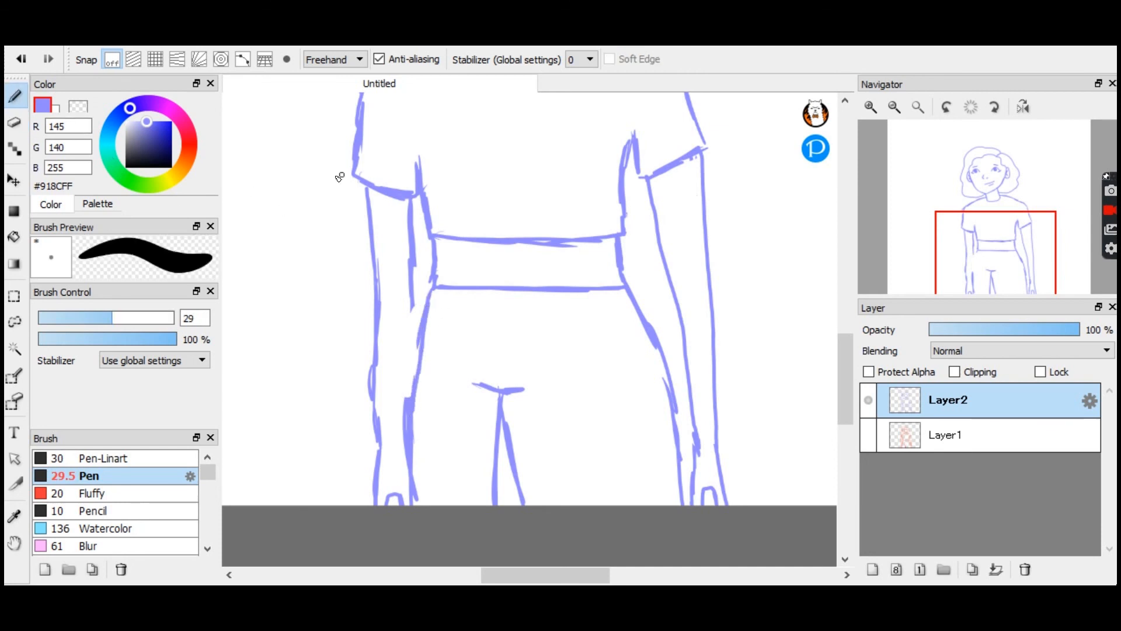
Redraw the missing inner edge of the left-hand forearm beside the hip, redoing the stroke as needed.
{"action": "mouse_move", "coordinate": [432, 303]}
{"action": "left_mouse_down"}
{"action": "mouse_move", "coordinate": [418, 322]}
{"action": "mouse_move", "coordinate": [412, 389]}
{"action": "left_mouse_up"}
{"action": "key", "text": "ctrl+z"}
{"action": "left_click_drag", "start_coordinate": [420, 306], "coordinate": [414, 390]}
{"action": "key", "text": "ctrl+z"}
{"action": "left_click_drag", "start_coordinate": [416, 304], "coordinate": [412, 391]}
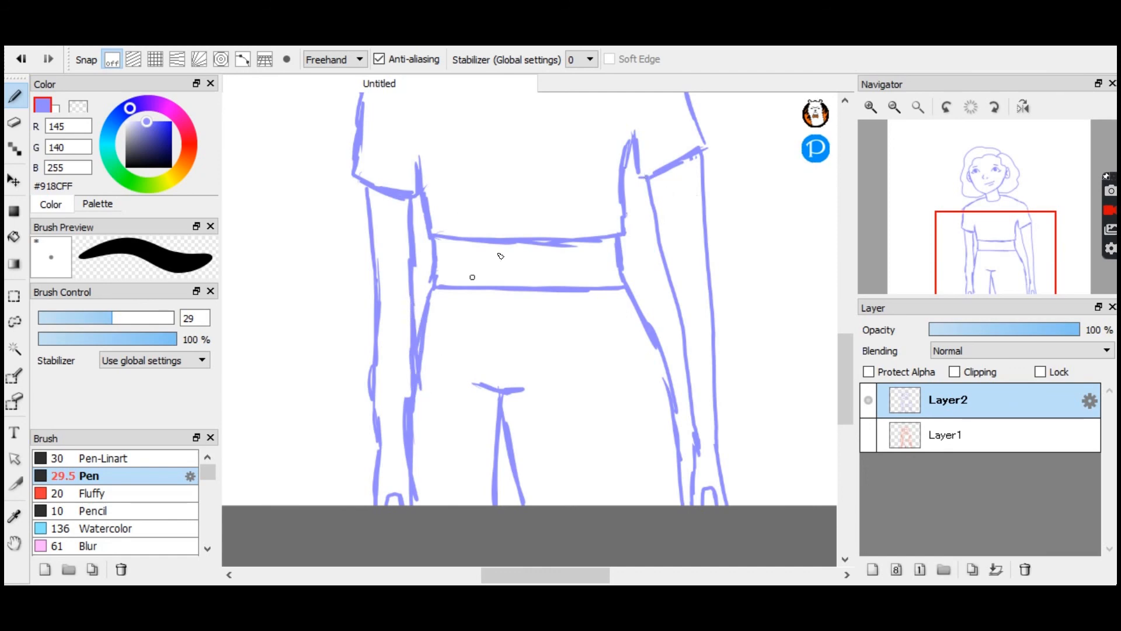
{"action": "scroll", "coordinate": [915, 134], "scroll_direction": "down", "scroll_amount": 2}
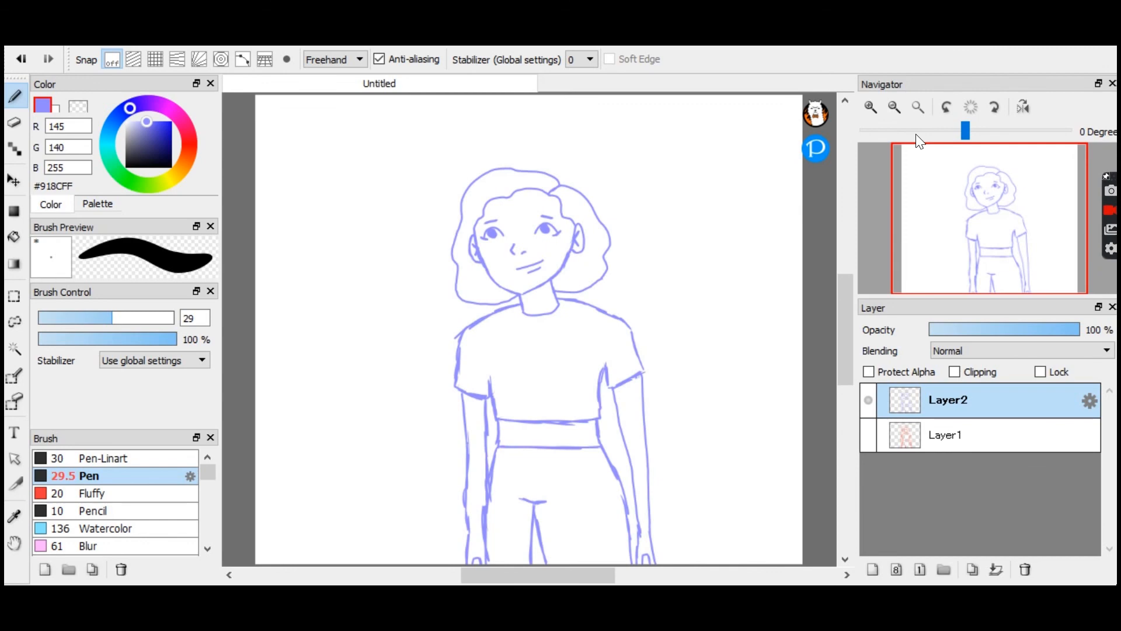
{"action": "left_click", "coordinate": [889, 113]}
{"action": "left_click", "coordinate": [887, 117]}
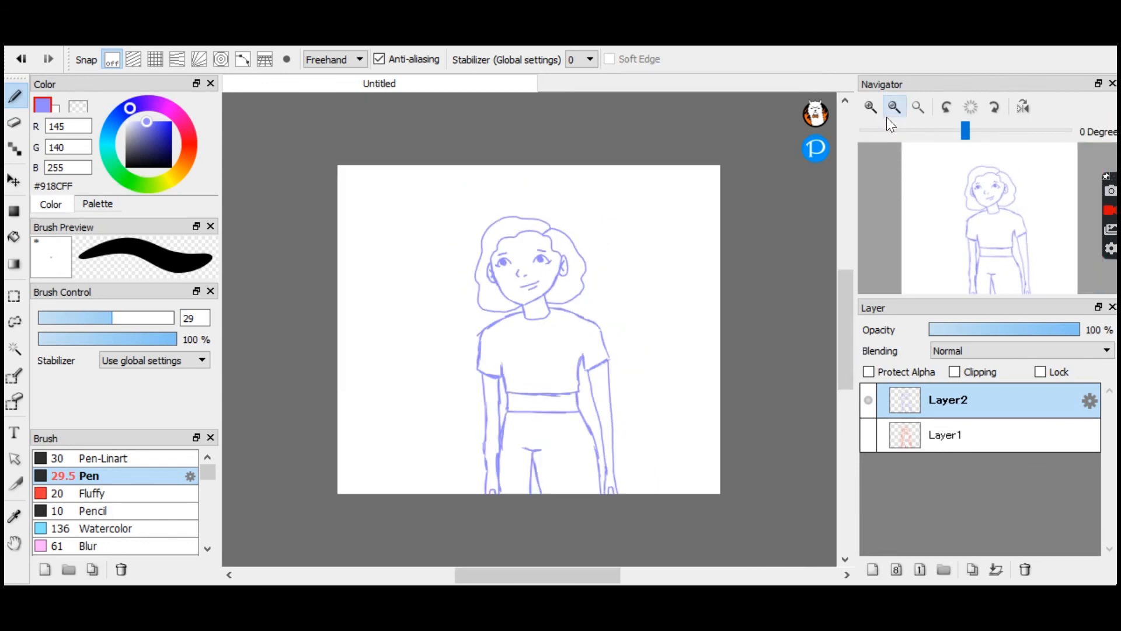
Lasso the whole figure on Layer2 and transform it to be slightly larger and higher on the canvas.
{"action": "left_click", "coordinate": [26, 321]}
{"action": "mouse_move", "coordinate": [407, 379]}
{"action": "left_mouse_down"}
{"action": "mouse_move", "coordinate": [738, 390]}
{"action": "mouse_move", "coordinate": [399, 352]}
{"action": "left_mouse_up"}
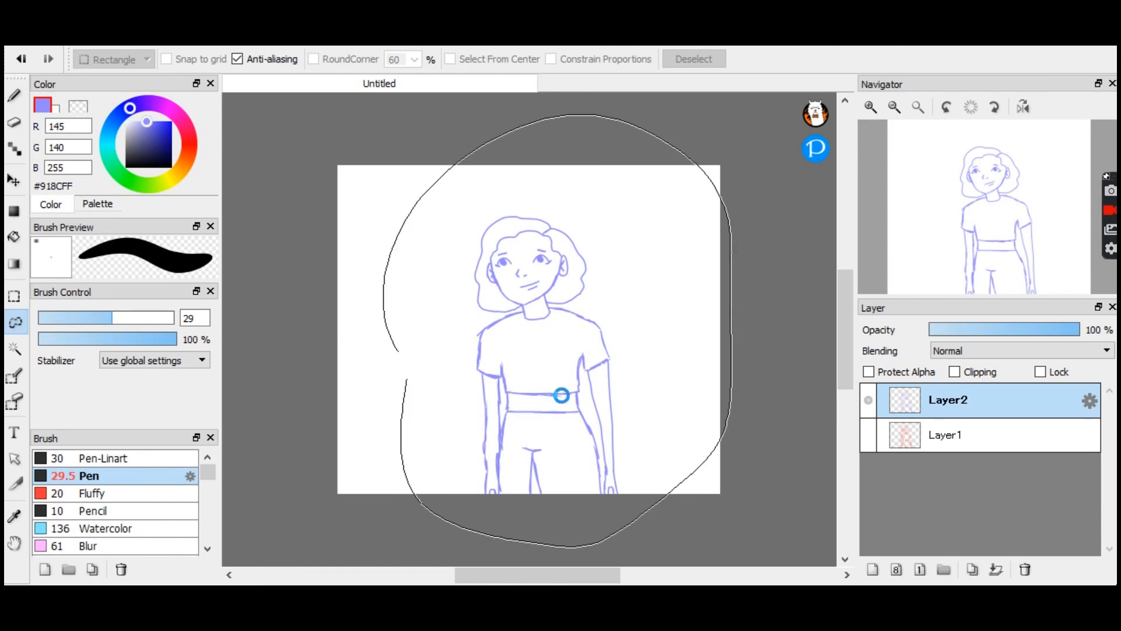
{"action": "key", "text": "ctrl+t"}
{"action": "left_click_drag", "start_coordinate": [726, 130], "coordinate": [739, 111]}
{"action": "left_click_drag", "start_coordinate": [659, 228], "coordinate": [653, 220]}
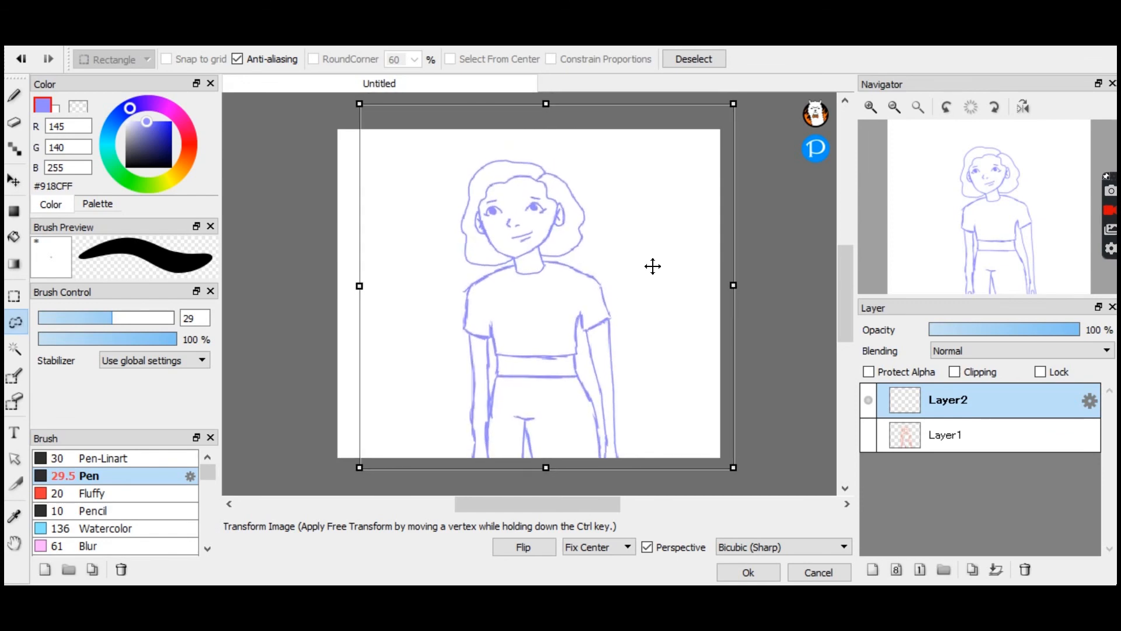
{"action": "left_click_drag", "start_coordinate": [734, 104], "coordinate": [739, 99]}
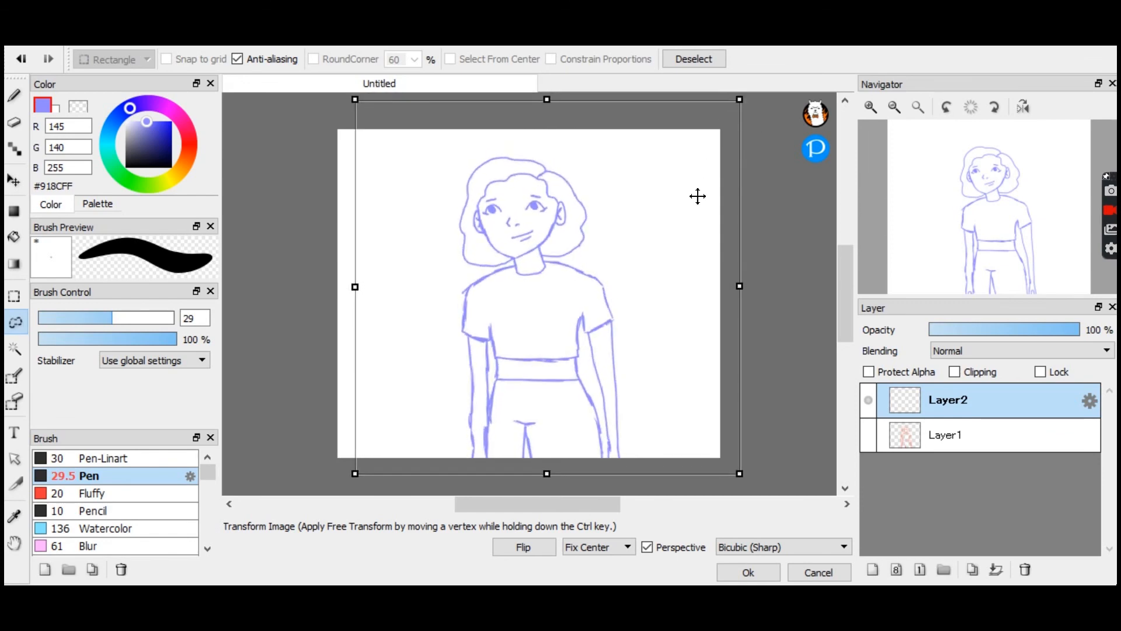
{"action": "left_click_drag", "start_coordinate": [655, 359], "coordinate": [652, 357]}
{"action": "left_click_drag", "start_coordinate": [736, 284], "coordinate": [757, 321]}
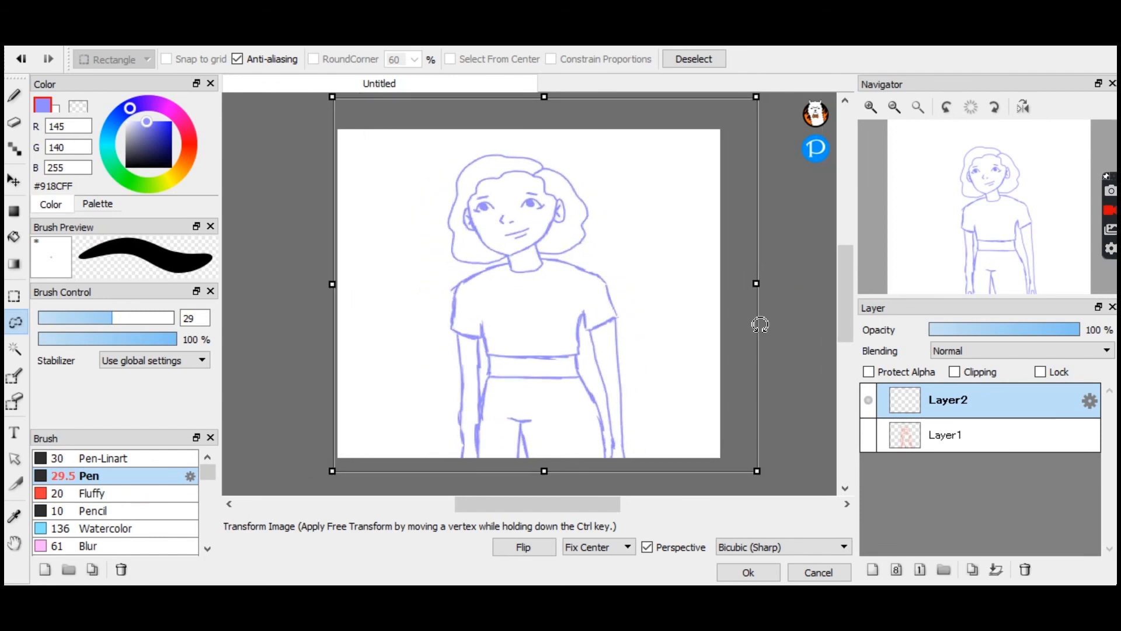
{"action": "left_click_drag", "start_coordinate": [756, 283], "coordinate": [736, 285]}
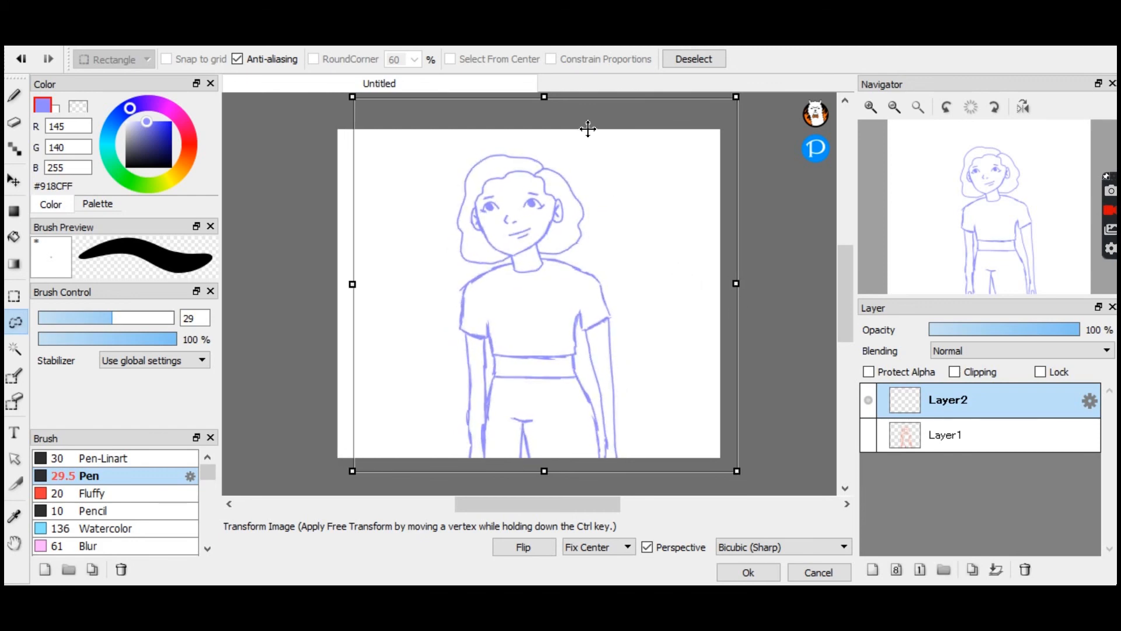
{"action": "key", "text": "Return"}
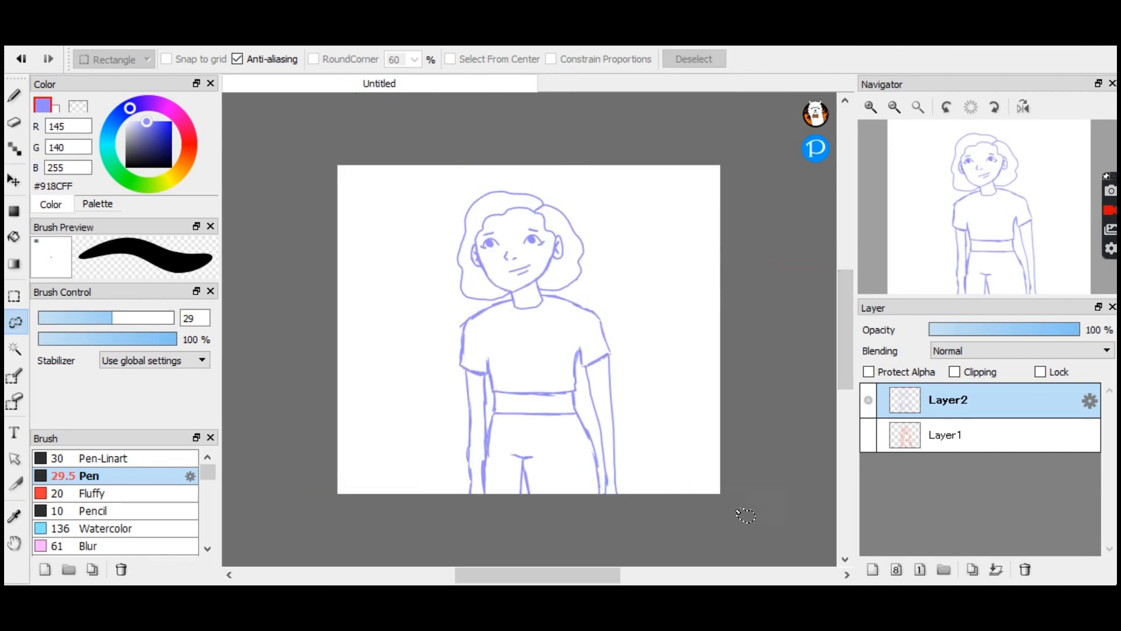
{"action": "left_click", "coordinate": [921, 106]}
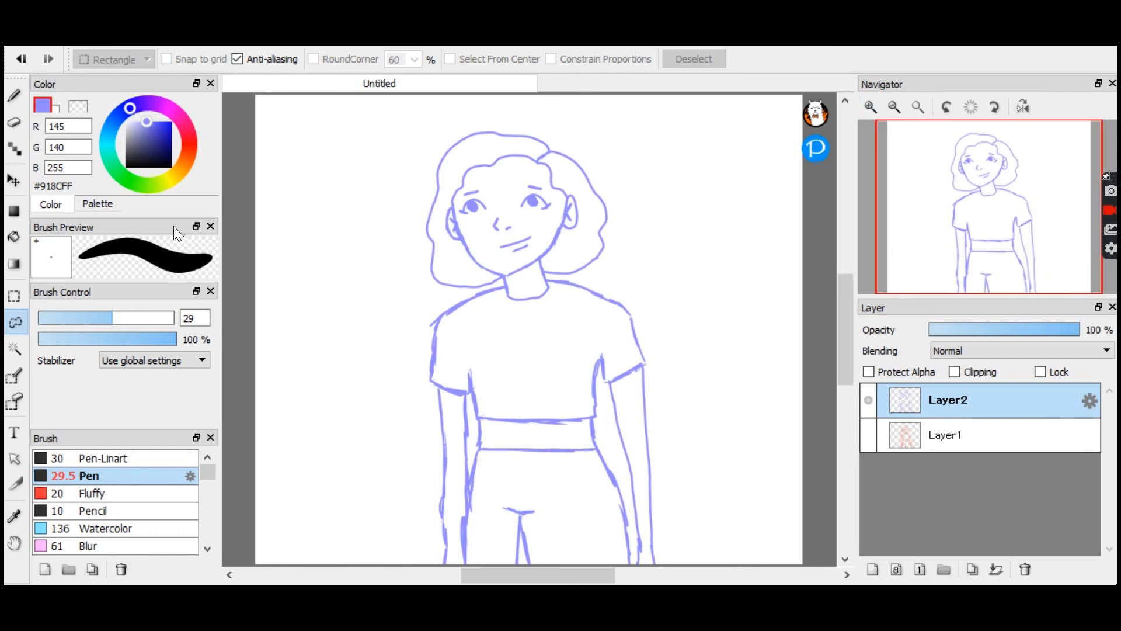
{"action": "left_click", "coordinate": [11, 93]}
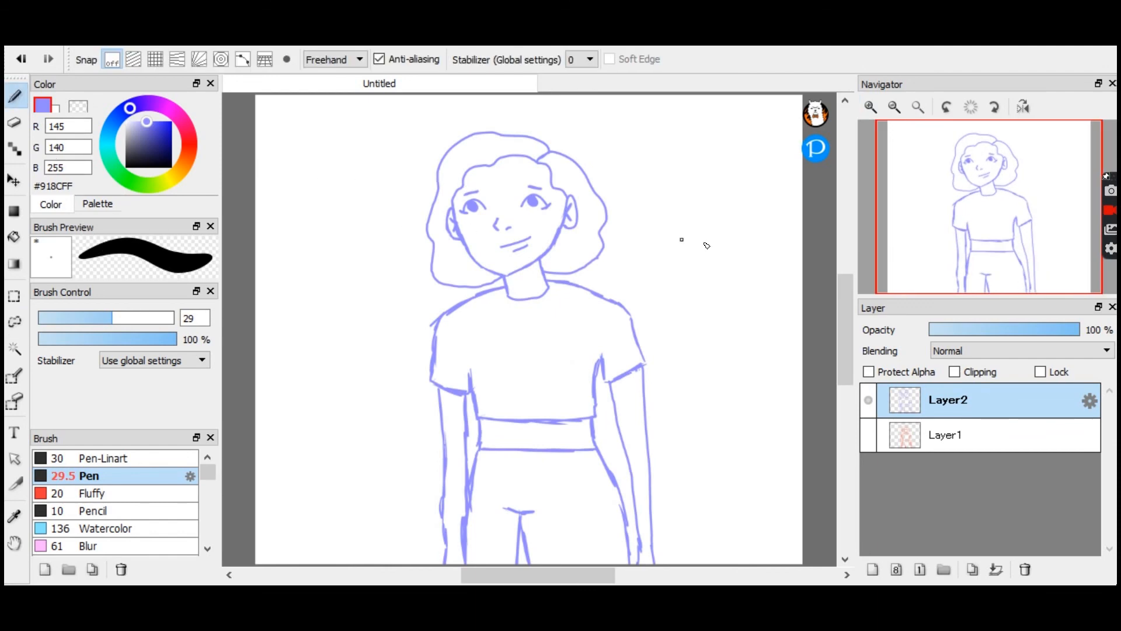
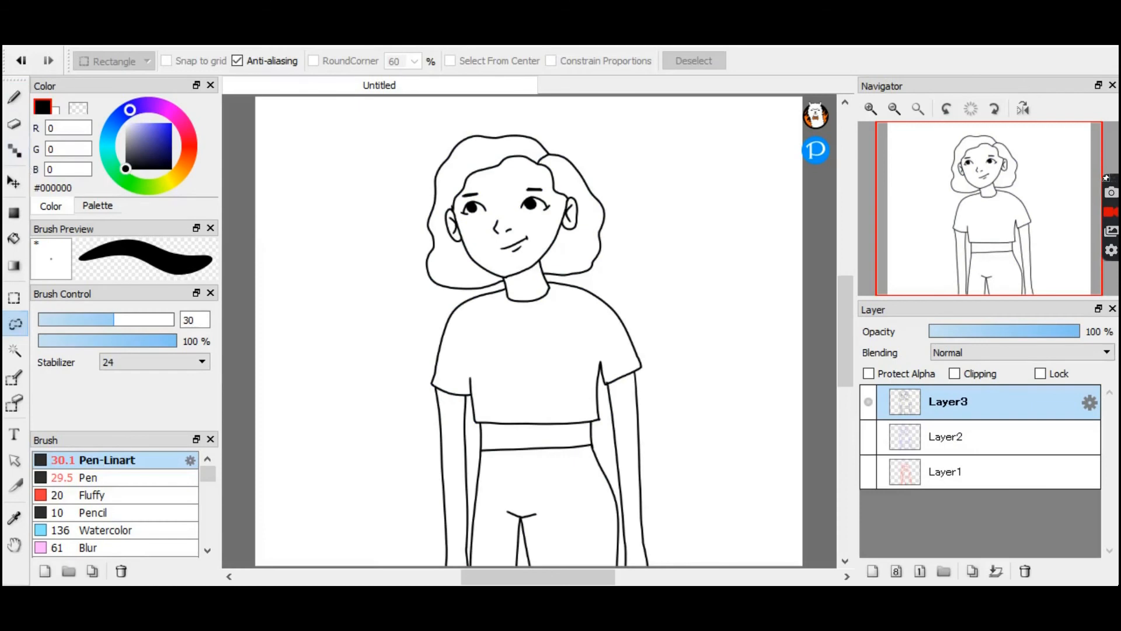
Add a new layer and place it directly below the line art on Layer3.
{"action": "key", "text": "b"}
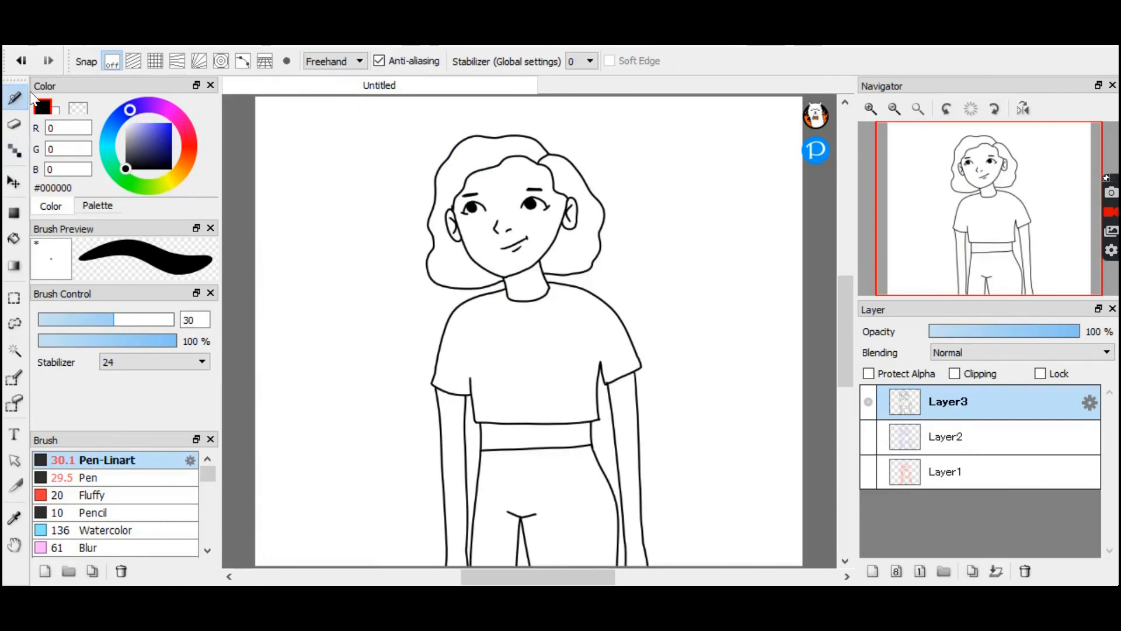
{"action": "left_click", "coordinate": [874, 570]}
{"action": "left_click_drag", "start_coordinate": [946, 403], "coordinate": [946, 450]}
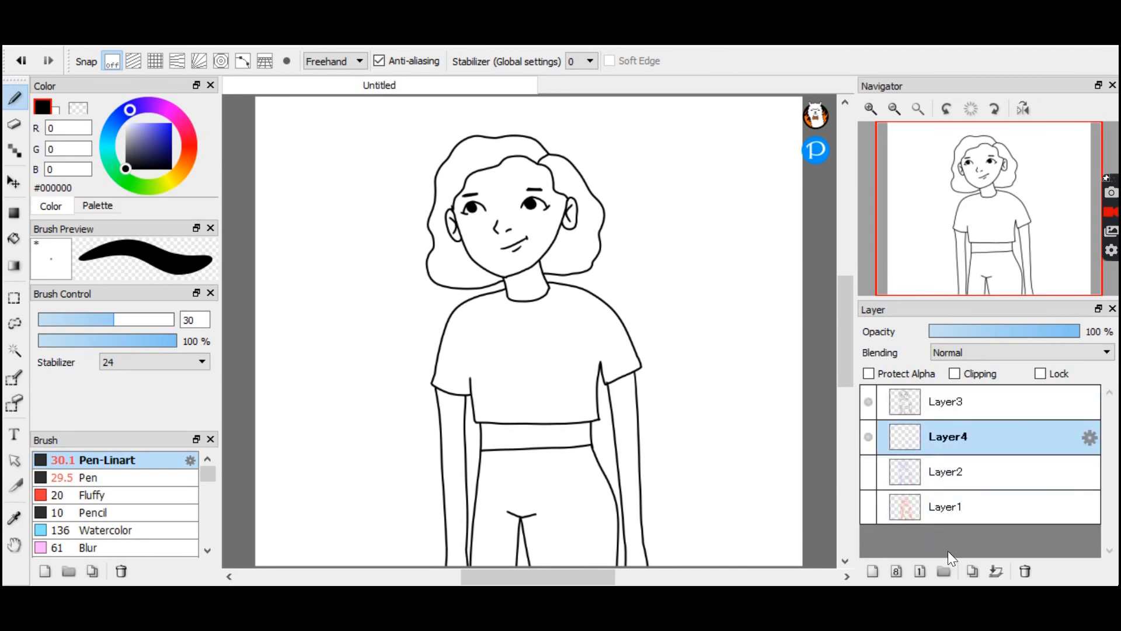
Create a layer folder named "colors" and move the empty colouring layer into it.
{"action": "left_click", "coordinate": [943, 570]}
{"action": "double_click", "coordinate": [958, 438]}
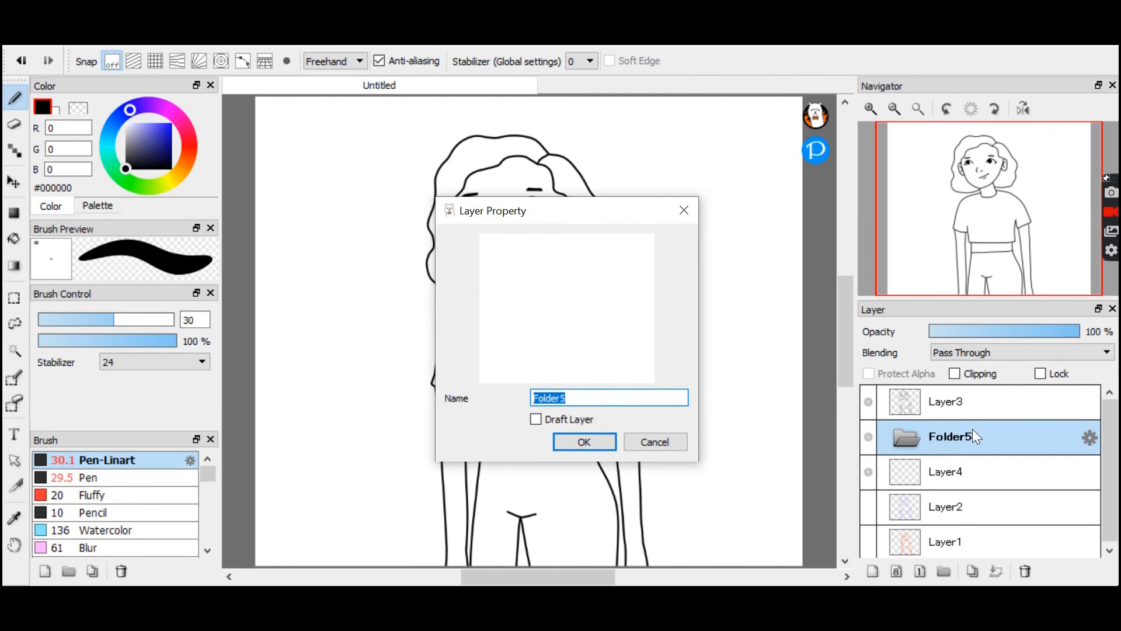
{"action": "type", "text": "colors"}
{"action": "key", "text": "Return"}
{"action": "mouse_move", "coordinate": [966, 464]}
{"action": "left_mouse_down"}
{"action": "mouse_move", "coordinate": [967, 426]}
{"action": "mouse_move", "coordinate": [959, 467]}
{"action": "left_mouse_up"}
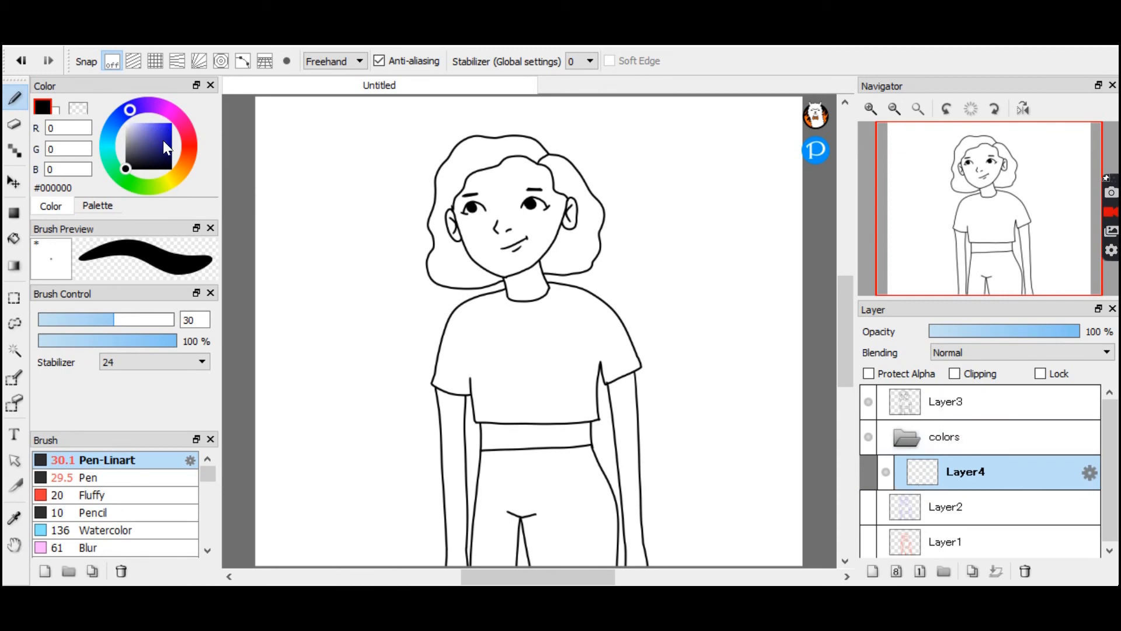
Choose the pale peach skin swatch #FFEADD from the saved colours for use with the Bucket tool.
{"action": "left_click", "coordinate": [89, 207]}
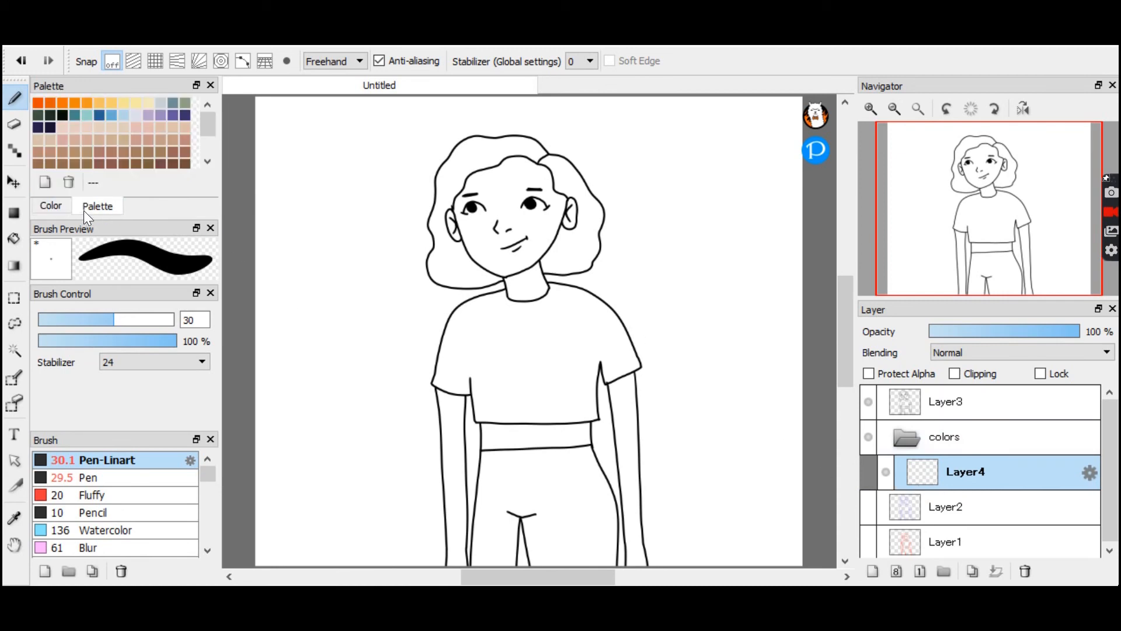
{"action": "left_click_drag", "start_coordinate": [203, 113], "coordinate": [195, 162]}
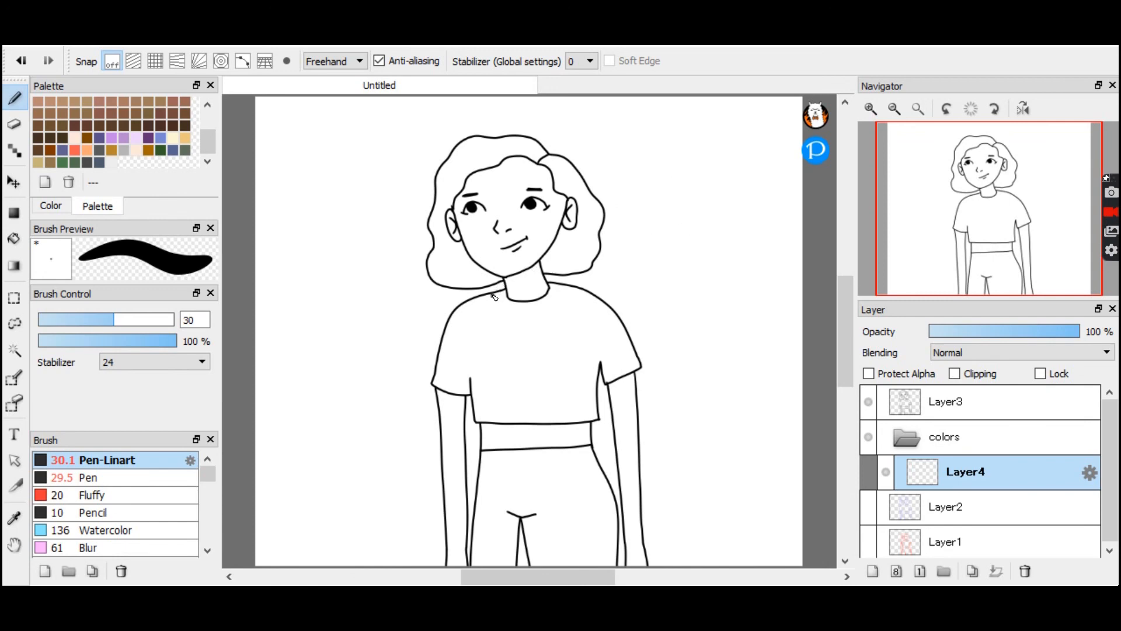
{"action": "left_click", "coordinate": [74, 139]}
{"action": "left_click", "coordinate": [12, 239]}
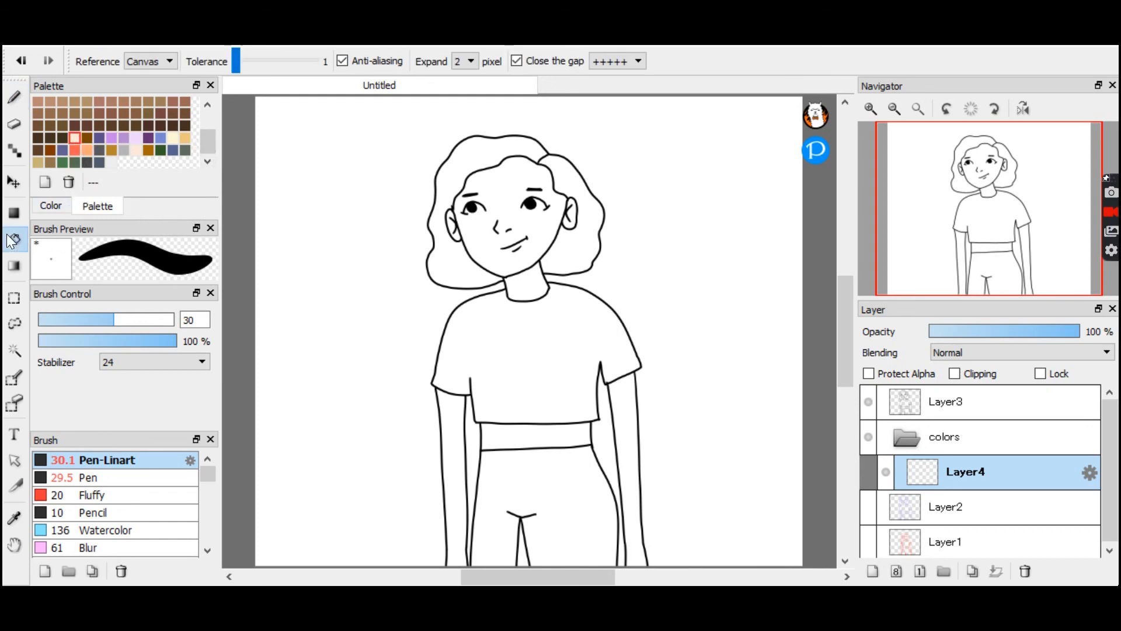
{"action": "left_click", "coordinate": [870, 108]}
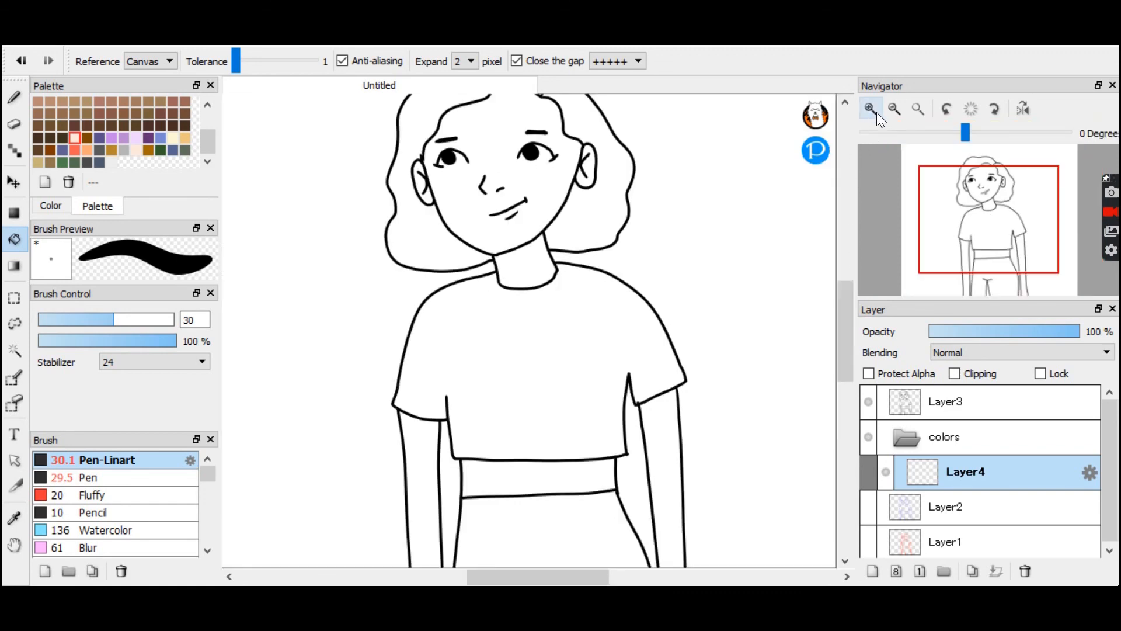
{"action": "left_click", "coordinate": [918, 108]}
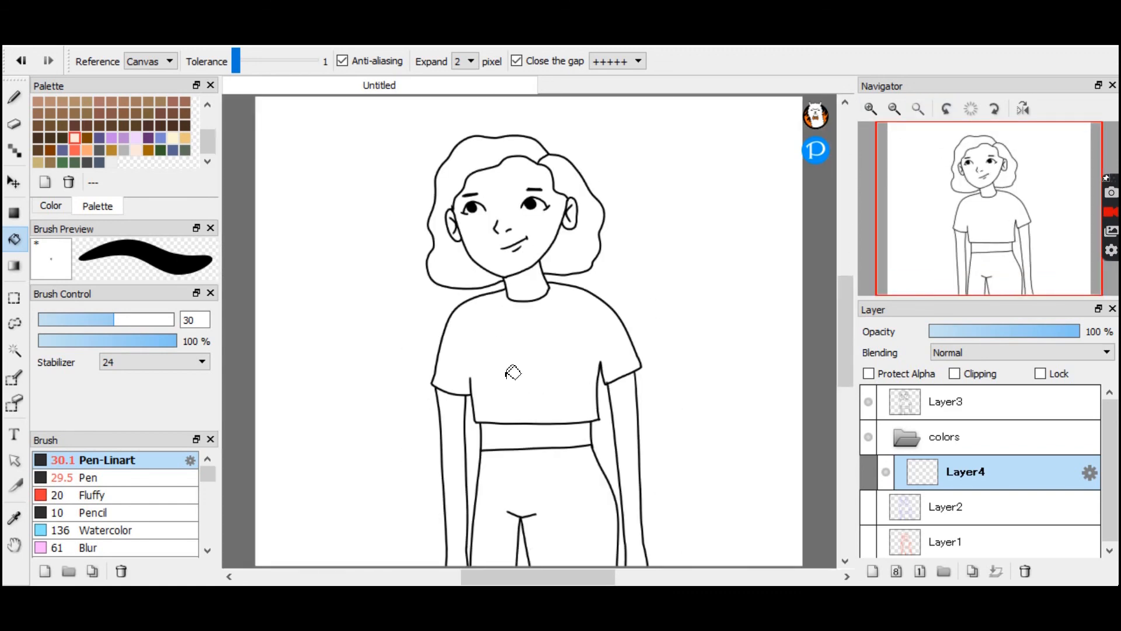
Try the pale peach skin colour as a fill on the bare midriff and the left-hand arm.
{"action": "left_click", "coordinate": [533, 428]}
{"action": "left_click", "coordinate": [454, 421]}
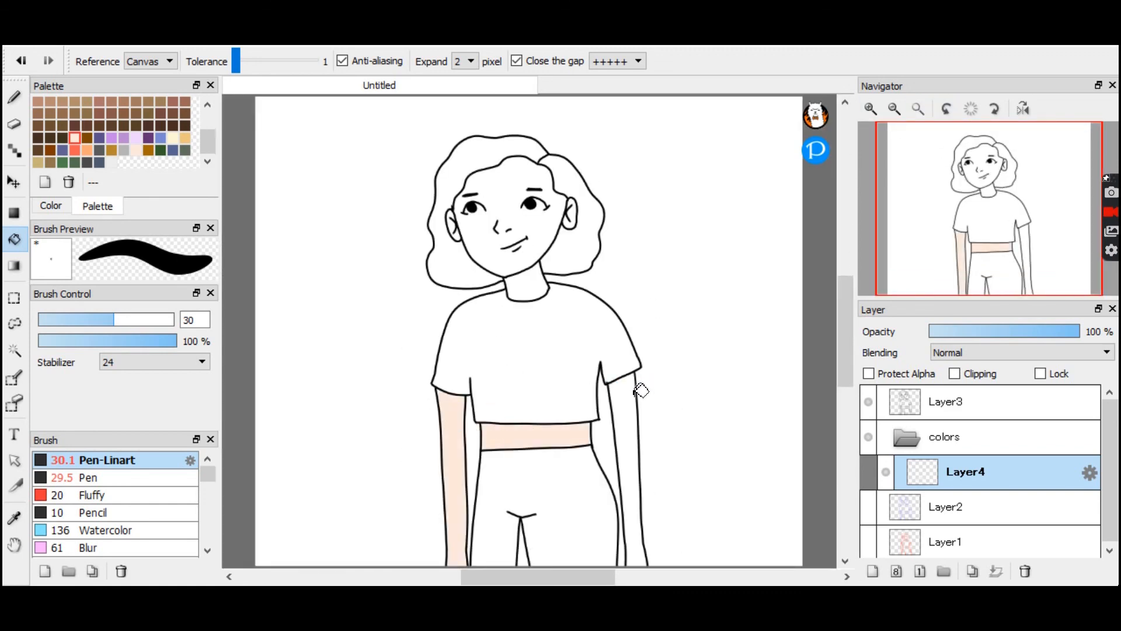
{"action": "left_click", "coordinate": [56, 205]}
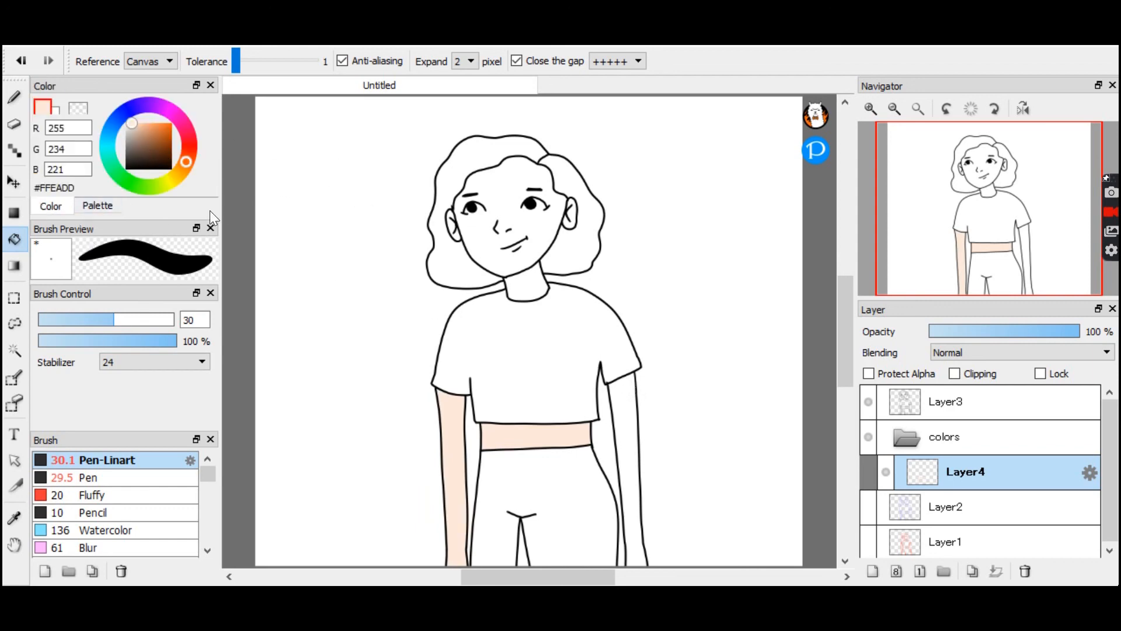
{"action": "key", "text": "ctrl+z"}
{"action": "key", "text": "ctrl+z"}
Deepen the skin colour to #FFDECB and fill the midriff and both arms with it on Layer4.
{"action": "left_click_drag", "start_coordinate": [133, 124], "coordinate": [135, 118]}
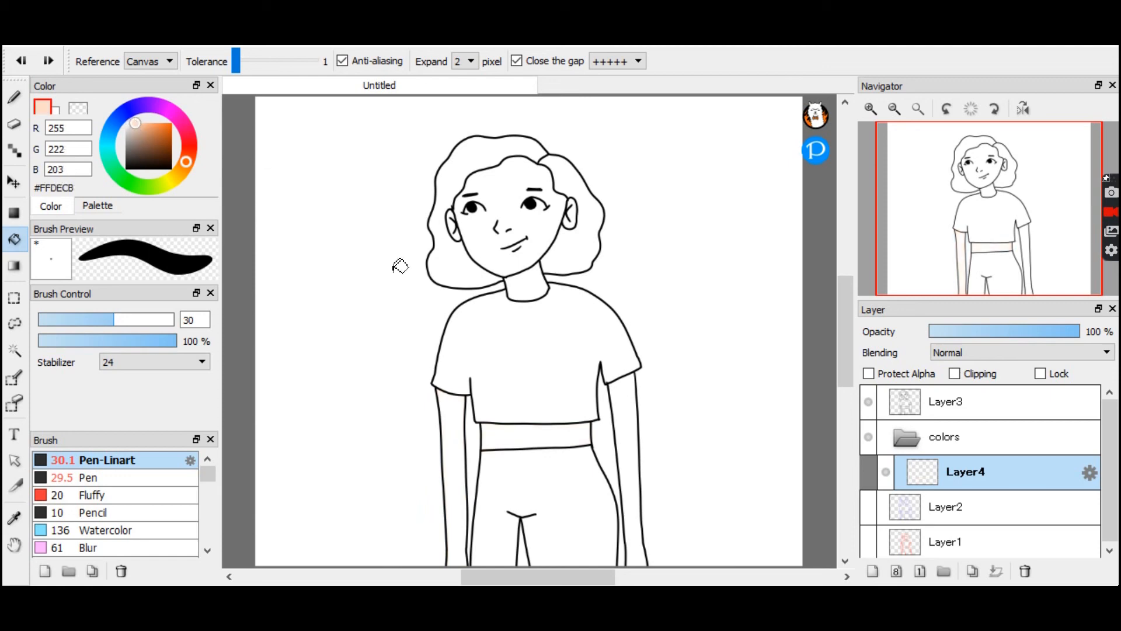
{"action": "left_click", "coordinate": [517, 432]}
{"action": "left_click", "coordinate": [460, 433]}
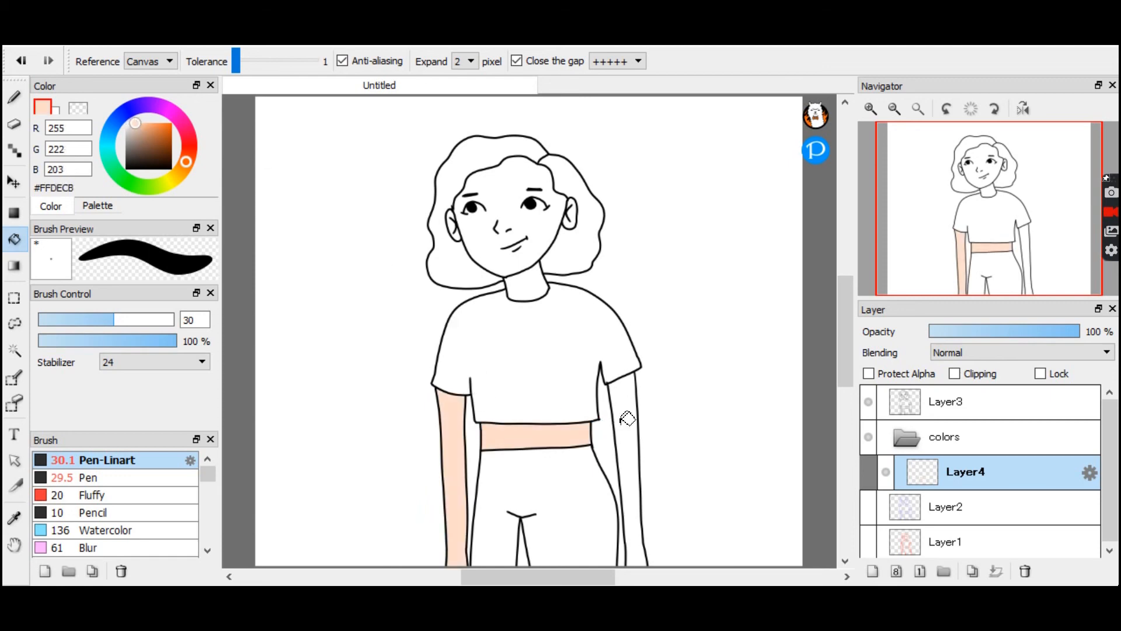
{"action": "left_click", "coordinate": [626, 420]}
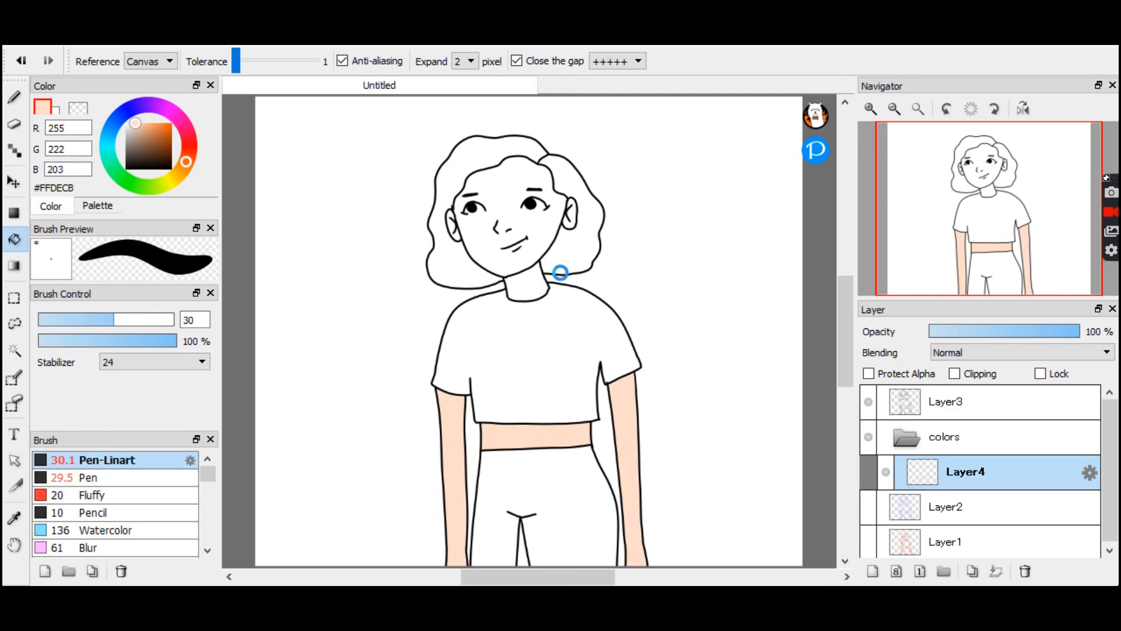
Fill the neck, face and both ears, including their small inner areas, with the same skin colour.
{"action": "left_click", "coordinate": [533, 284]}
{"action": "left_click", "coordinate": [870, 108]}
{"action": "left_click_drag", "start_coordinate": [922, 192], "coordinate": [984, 187]}
{"action": "left_click", "coordinate": [528, 307]}
{"action": "left_click", "coordinate": [637, 305]}
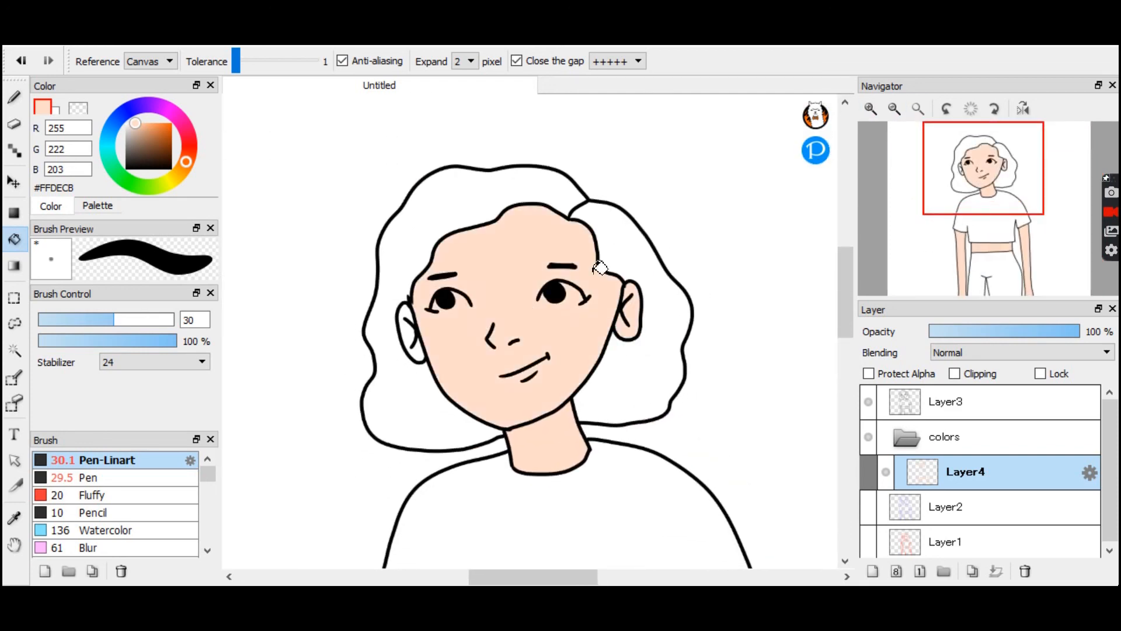
{"action": "left_click", "coordinate": [414, 329]}
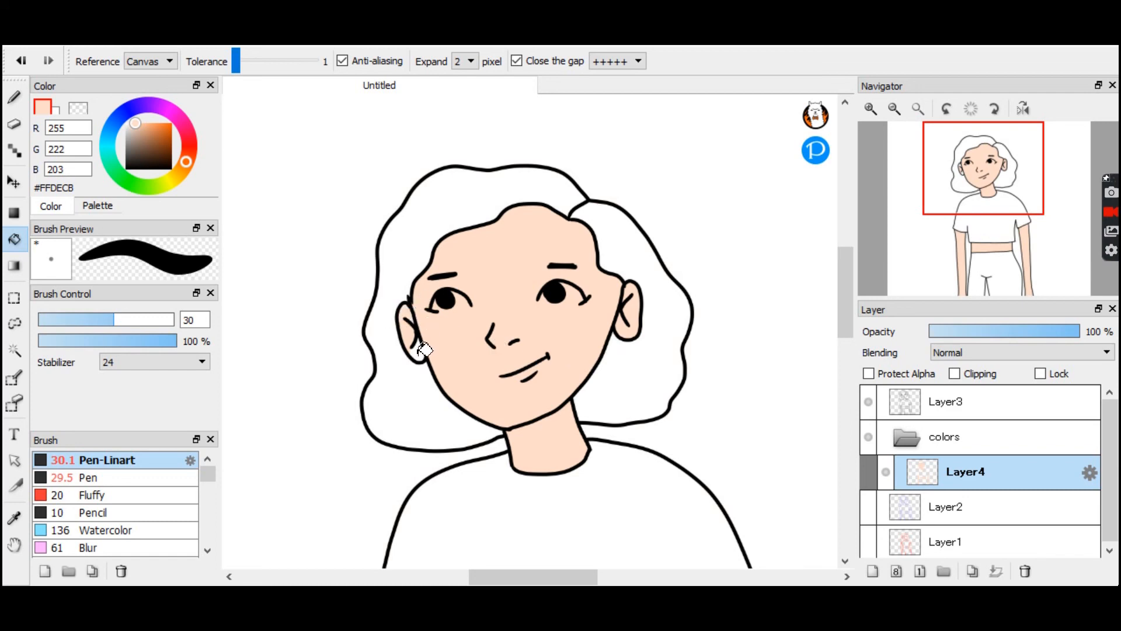
{"action": "left_click", "coordinate": [921, 112]}
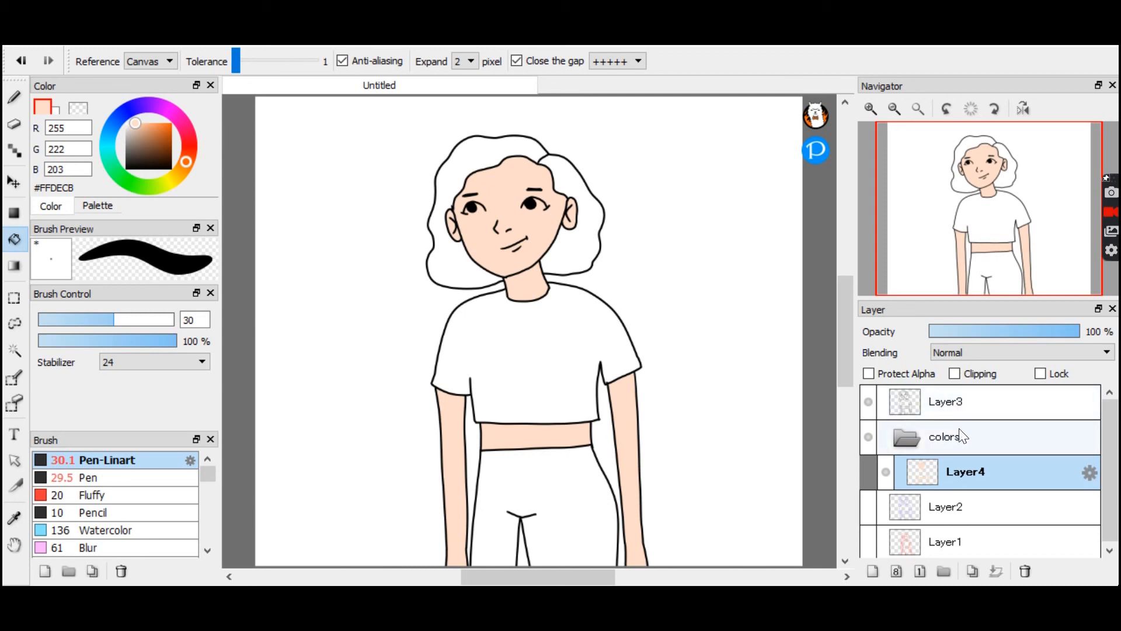
Add a layer below Layer4 in the colors folder and fill both sections of the hair with brown.
{"action": "left_click", "coordinate": [873, 570]}
{"action": "left_click_drag", "start_coordinate": [937, 494], "coordinate": [989, 493]}
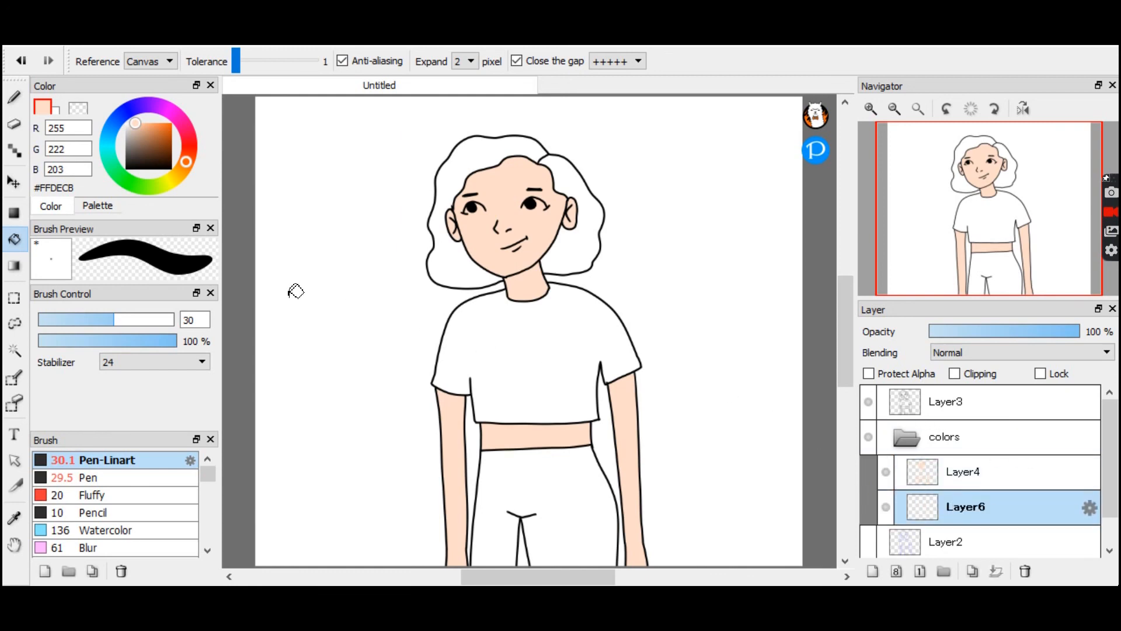
{"action": "left_click", "coordinate": [93, 206]}
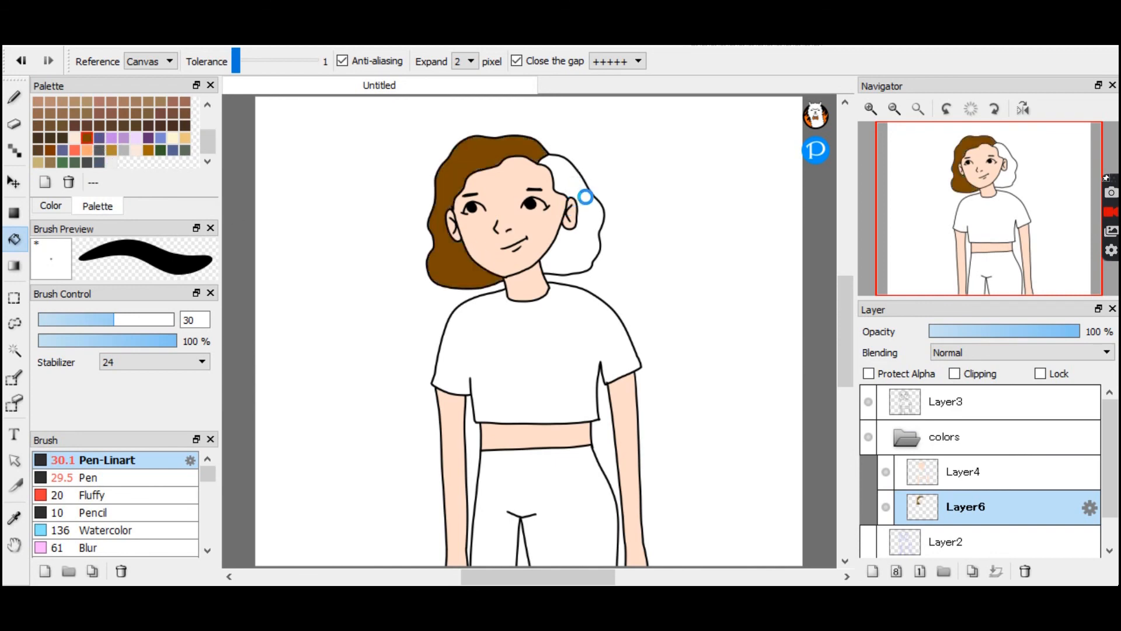
{"action": "left_click", "coordinate": [578, 185]}
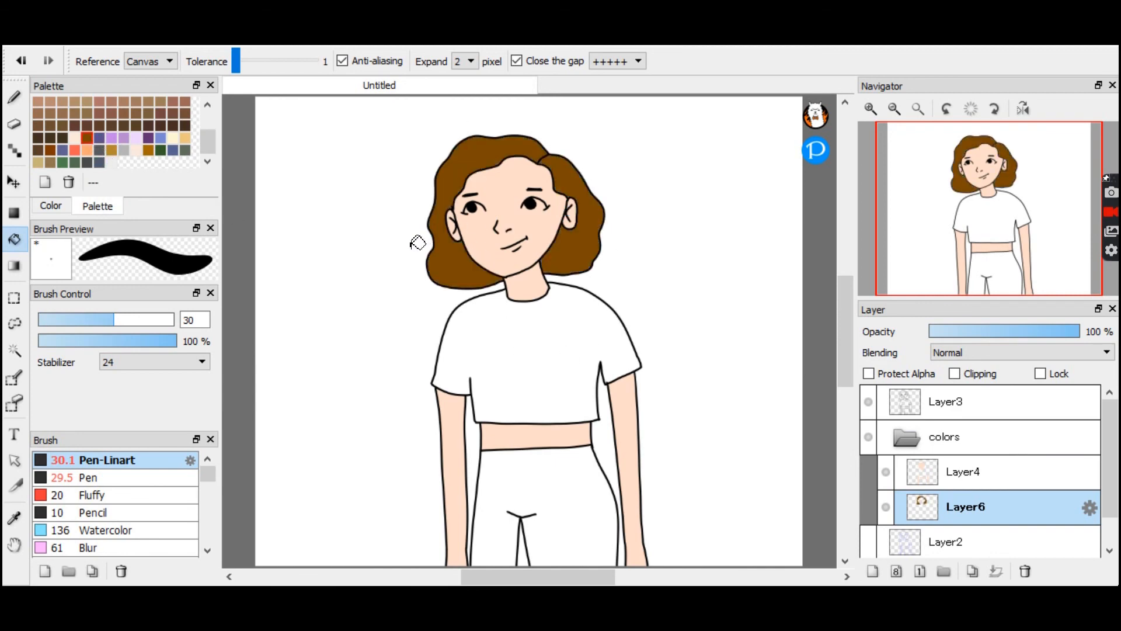
Fill the shirt with light purple and the trousers with dark blue-violet, adjusting the latter colour to #57518A.
{"action": "left_click", "coordinate": [124, 137]}
{"action": "left_click", "coordinate": [549, 371]}
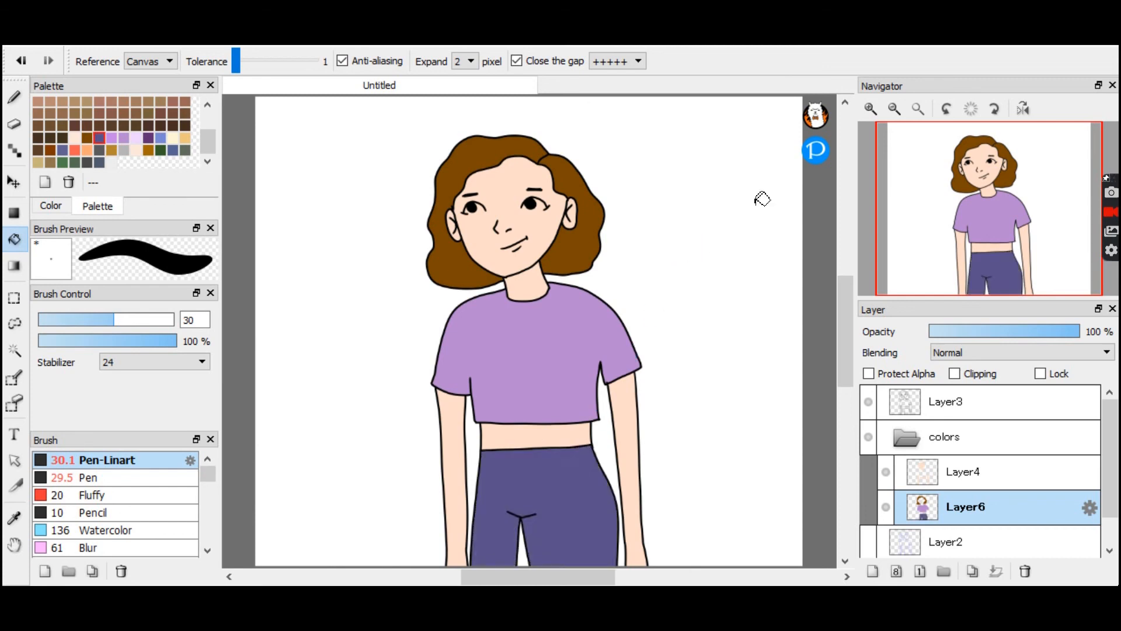
{"action": "left_click", "coordinate": [53, 207]}
{"action": "left_click_drag", "start_coordinate": [134, 107], "coordinate": [131, 108]}
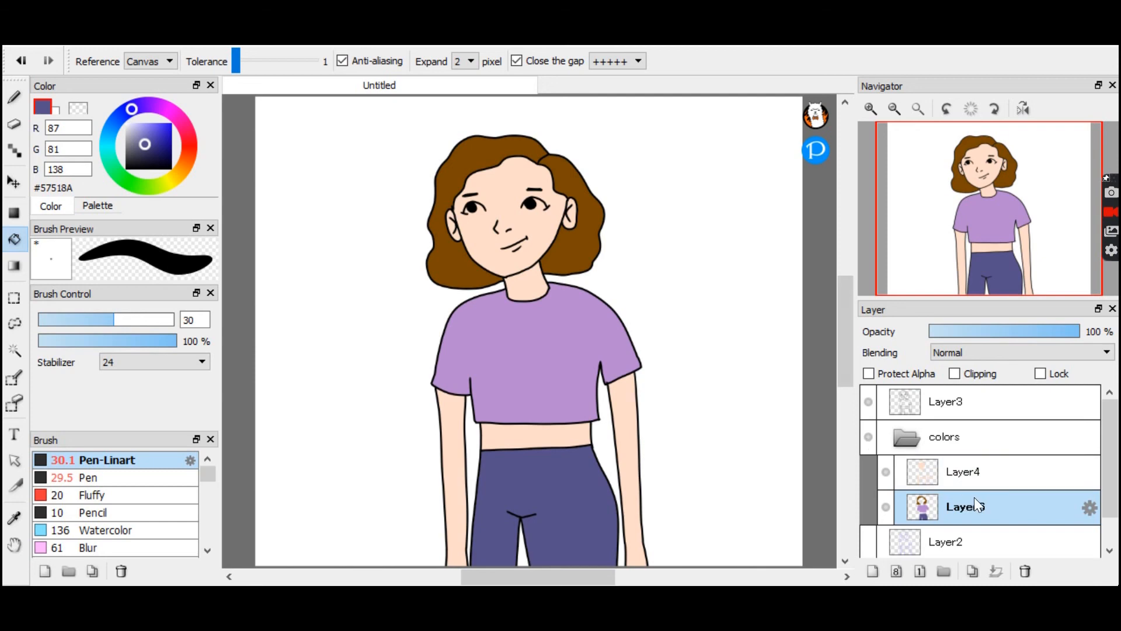
Add a new layer above the skin colour on Layer4 and enable Clipping for it.
{"action": "left_click", "coordinate": [973, 476]}
{"action": "left_click", "coordinate": [871, 109]}
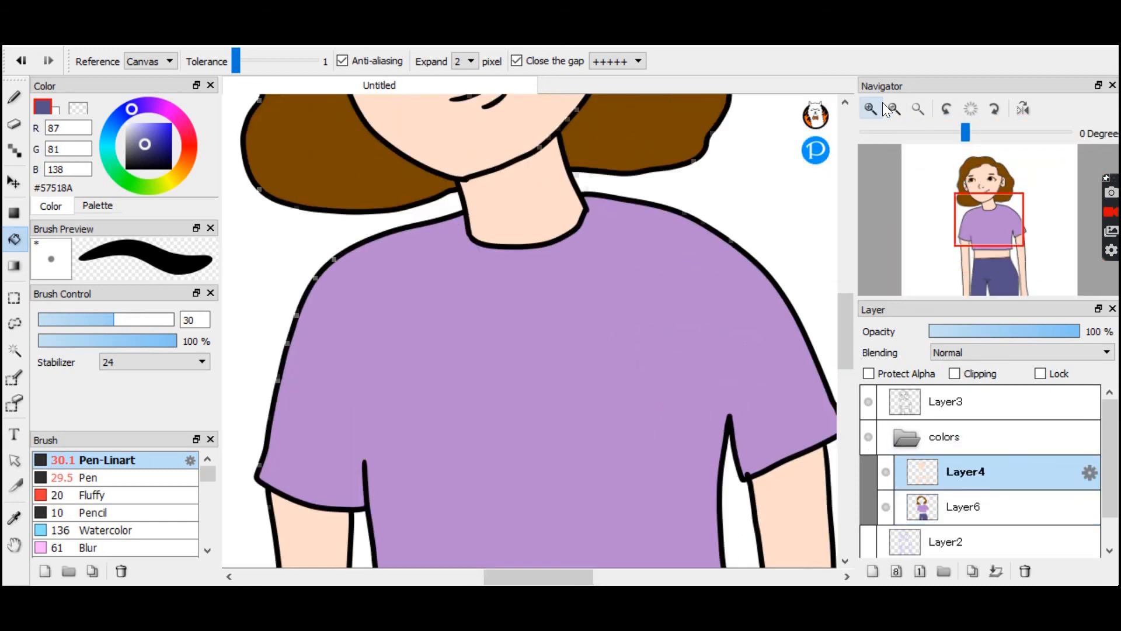
{"action": "left_click", "coordinate": [871, 108]}
{"action": "left_click_drag", "start_coordinate": [1007, 171], "coordinate": [984, 186]}
{"action": "left_click", "coordinate": [870, 109]}
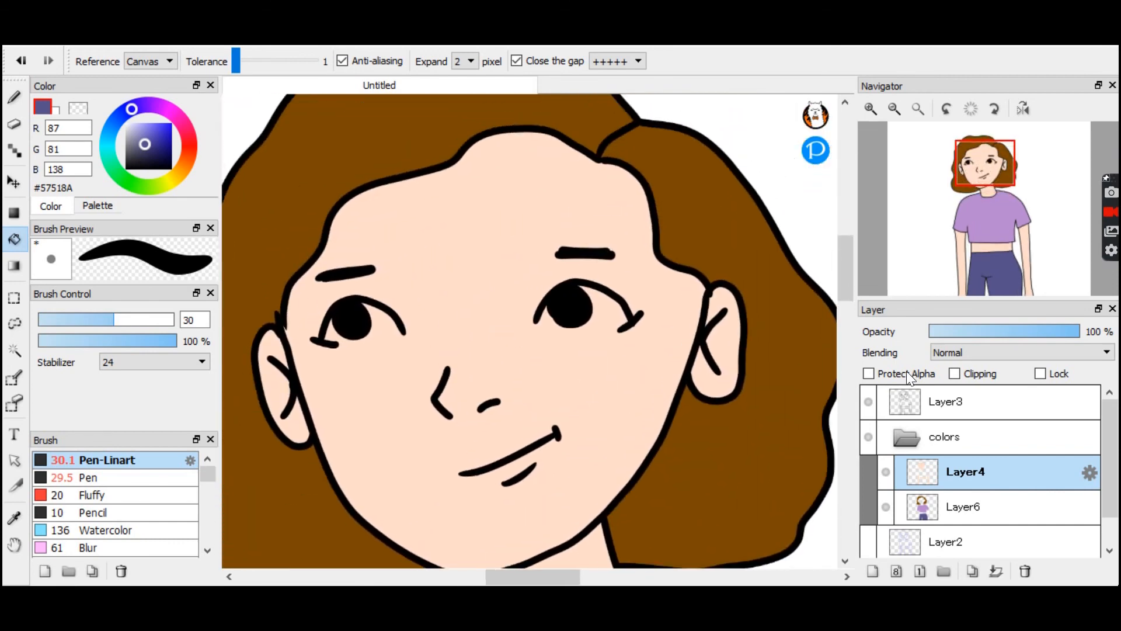
{"action": "left_click", "coordinate": [893, 108]}
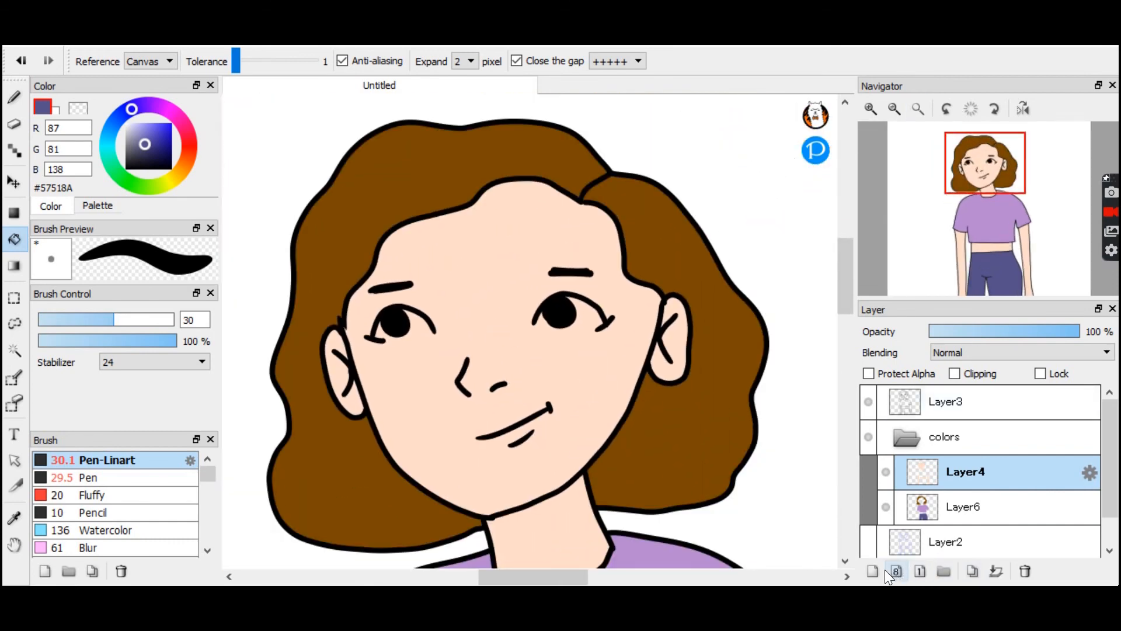
{"action": "left_click", "coordinate": [869, 572]}
{"action": "left_click", "coordinate": [962, 372]}
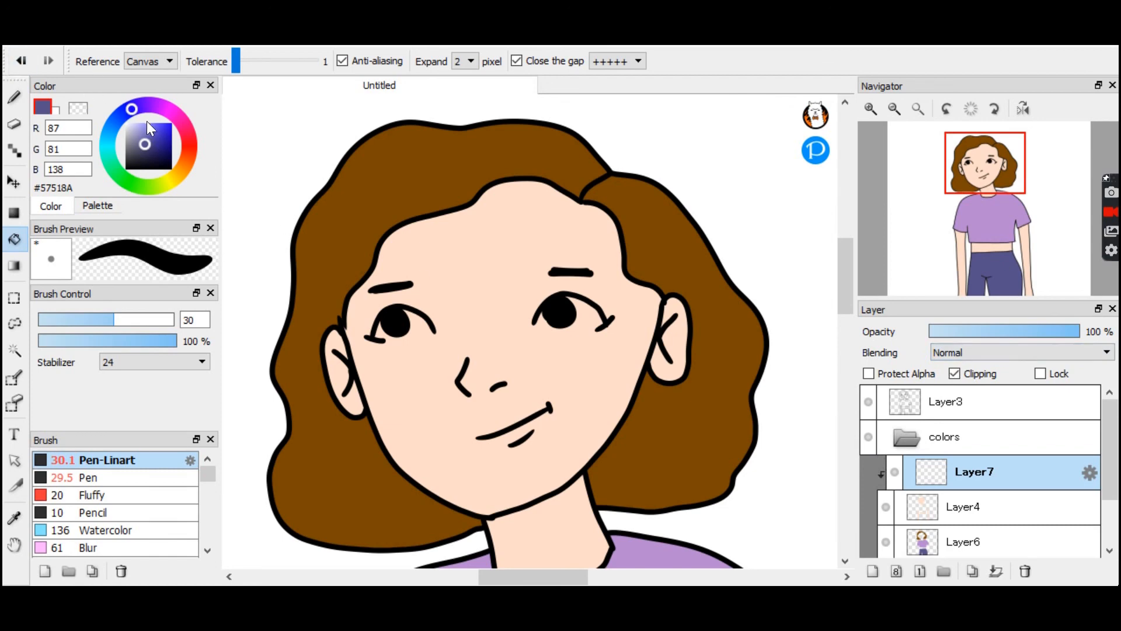
Sample the skin colour, shift it to salmon pink #FFA09A and switch to the Brush tool.
{"action": "left_click", "coordinate": [497, 263], "text": "alt"}
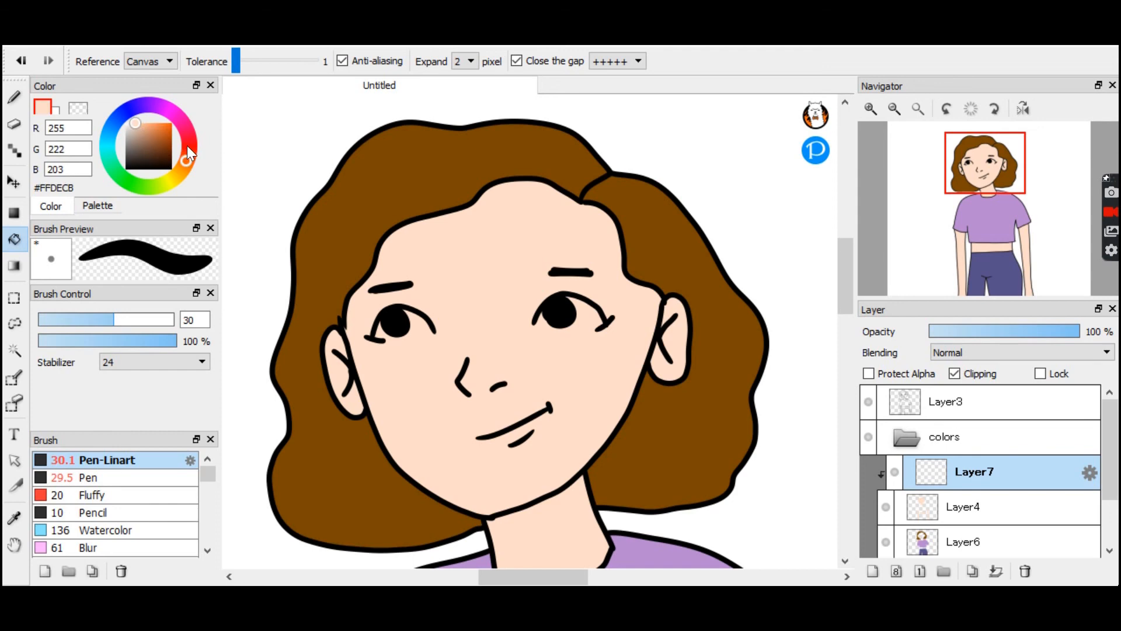
{"action": "left_click", "coordinate": [187, 146]}
{"action": "left_click_drag", "start_coordinate": [142, 130], "coordinate": [143, 120]}
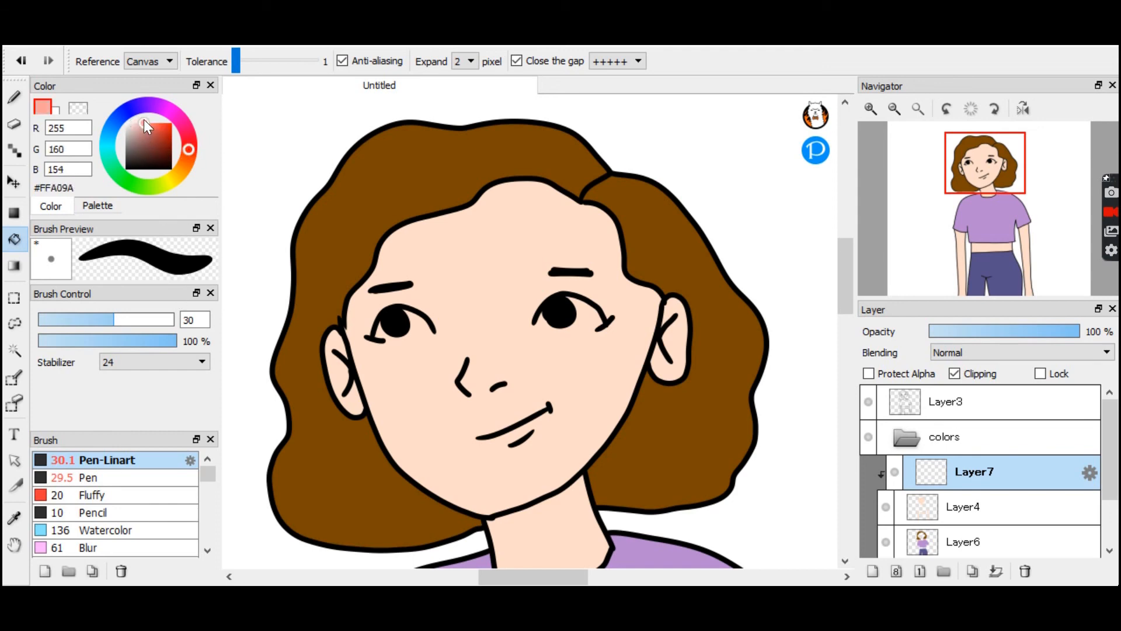
{"action": "left_click", "coordinate": [15, 97]}
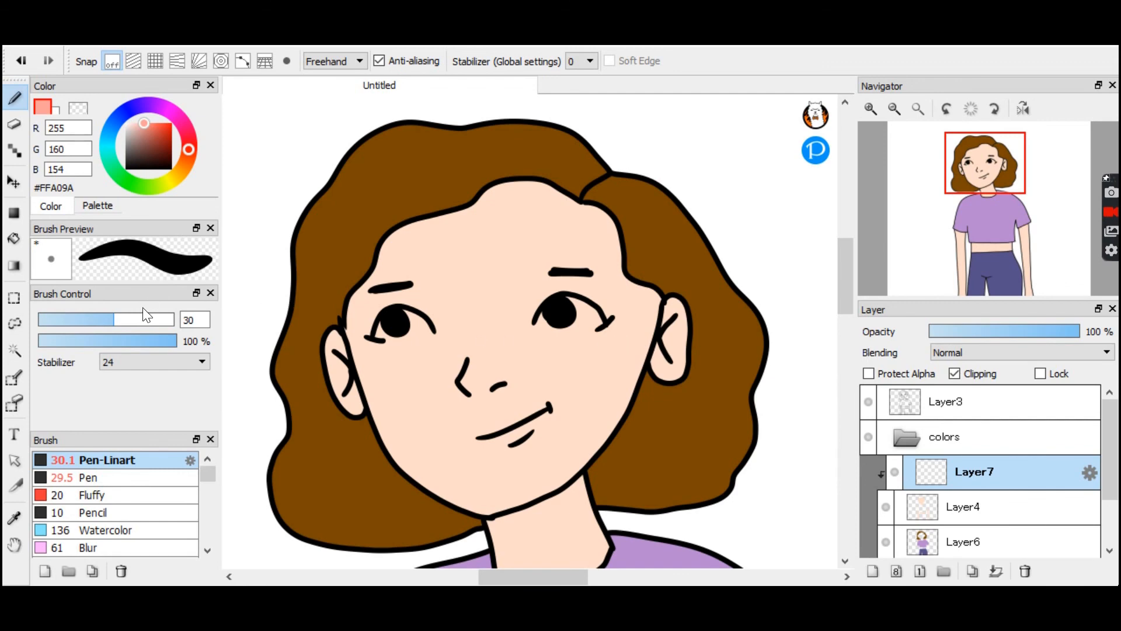
Try a round pink blush spot on the image-right cheek with the Pen-Linart brush at size 176.
{"action": "left_click_drag", "start_coordinate": [153, 321], "coordinate": [174, 319]}
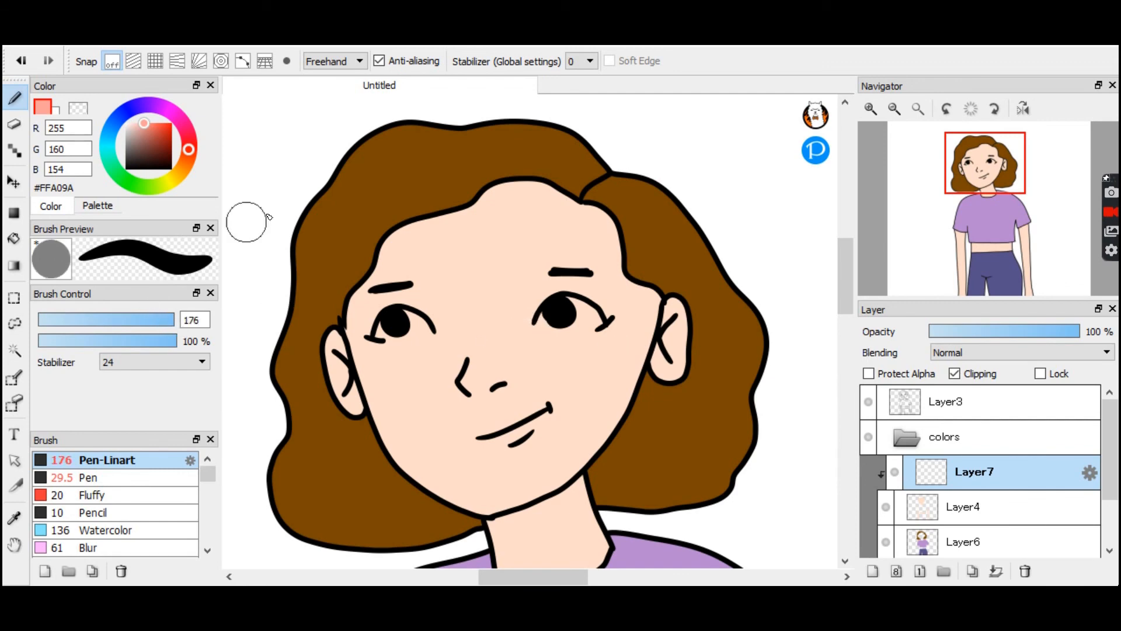
{"action": "mouse_move", "coordinate": [590, 362]}
{"action": "left_mouse_down"}
{"action": "mouse_move", "coordinate": [593, 353]}
{"action": "mouse_move", "coordinate": [593, 366]}
{"action": "left_mouse_up"}
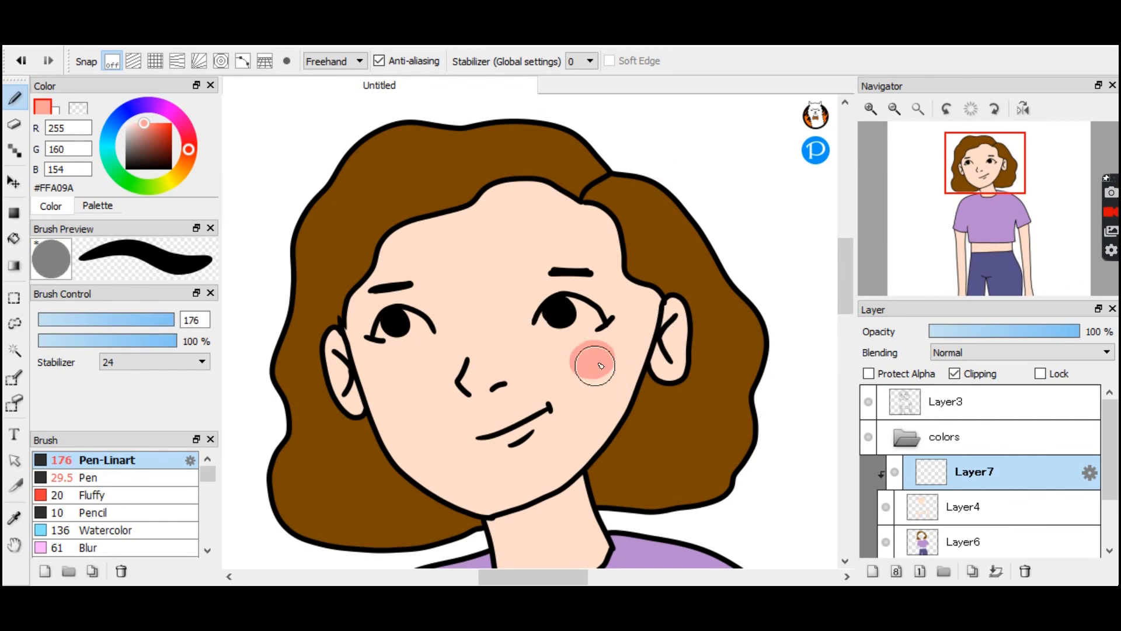
Undo the blush spot and repaint it on the image-right cheek with the Pen brush at size 239.
{"action": "left_click", "coordinate": [117, 477]}
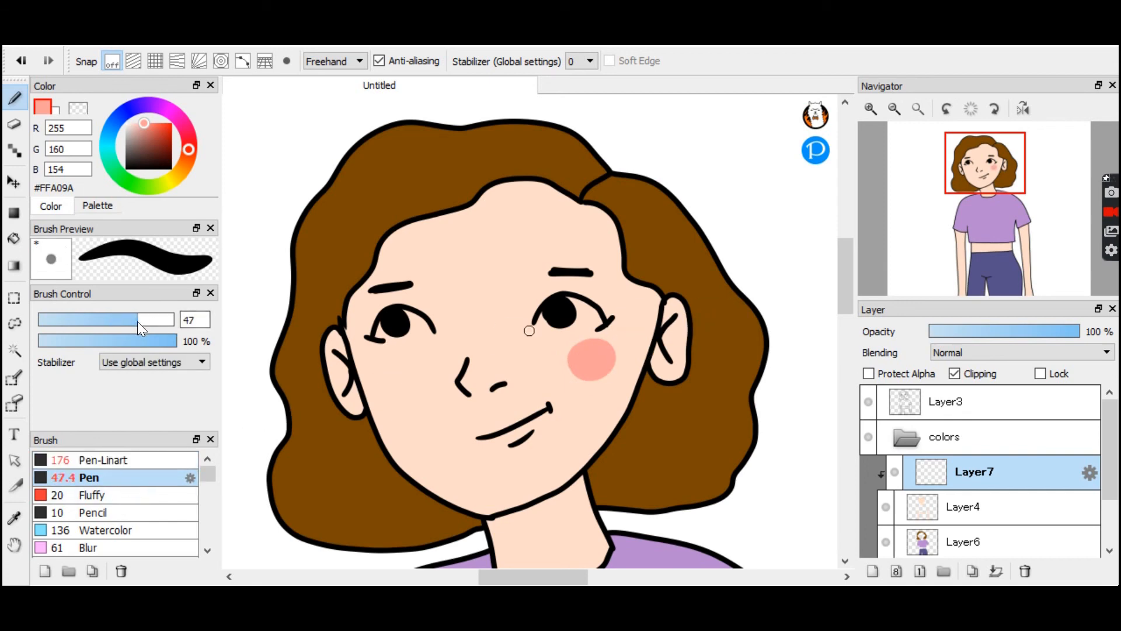
{"action": "left_click_drag", "start_coordinate": [138, 321], "coordinate": [183, 327]}
{"action": "key", "text": "ctrl+z"}
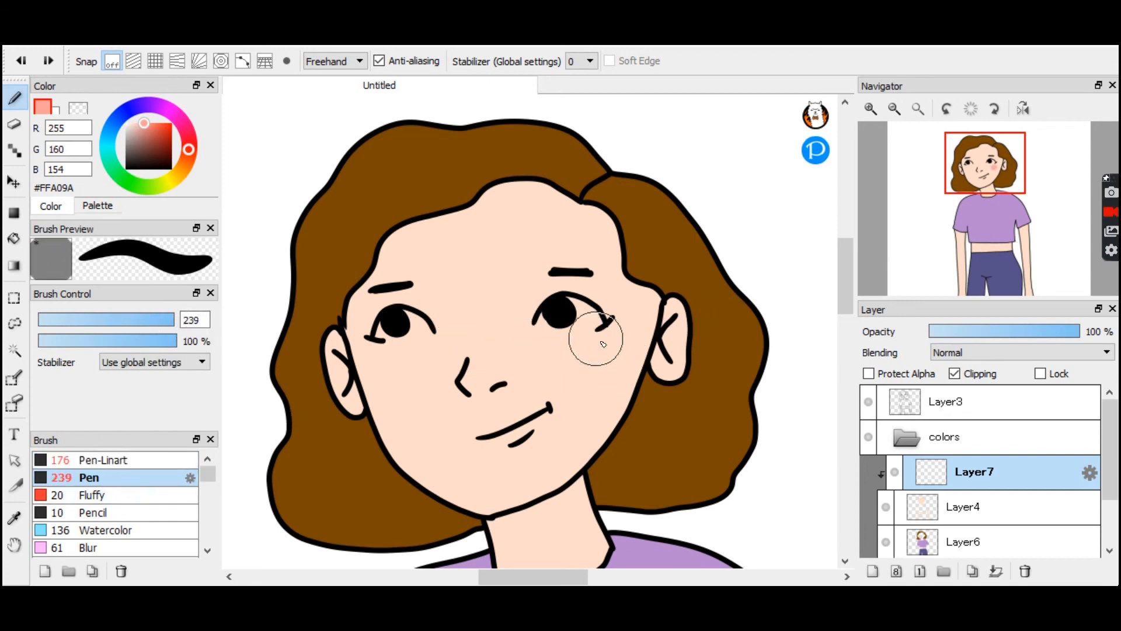
{"action": "left_click_drag", "start_coordinate": [601, 345], "coordinate": [610, 340]}
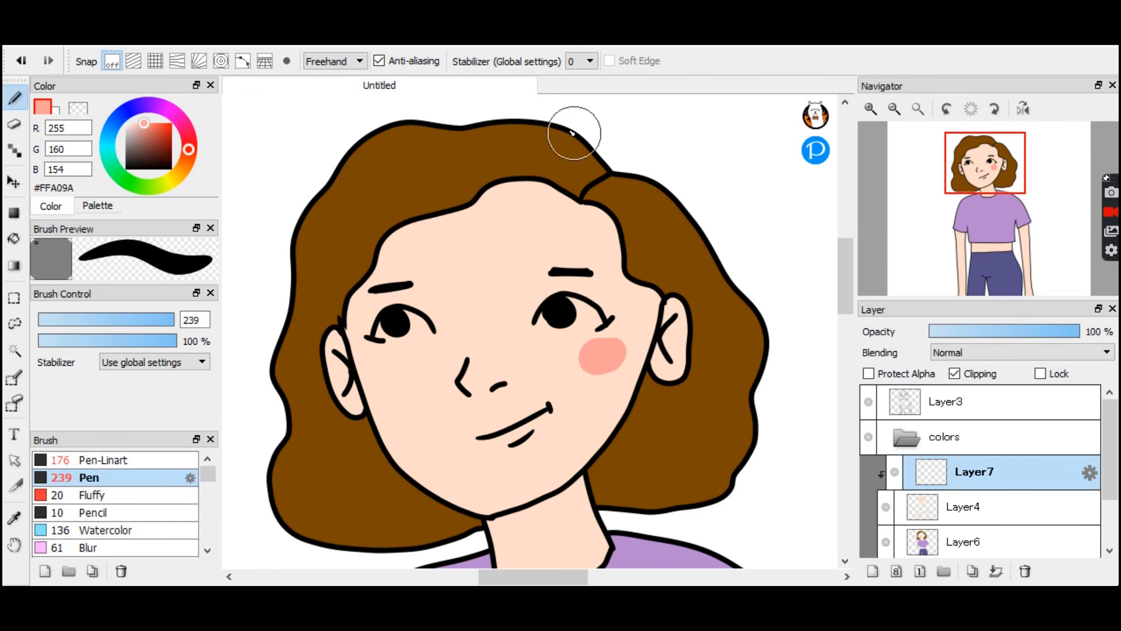
Hatch both ears and the nose with pink strokes and paint a round blush spot on the other cheek.
{"action": "mouse_move", "coordinate": [665, 369]}
{"action": "left_mouse_down"}
{"action": "mouse_move", "coordinate": [661, 342]}
{"action": "mouse_move", "coordinate": [681, 338]}
{"action": "mouse_move", "coordinate": [685, 306]}
{"action": "left_mouse_up"}
{"action": "mouse_move", "coordinate": [343, 410]}
{"action": "left_mouse_down"}
{"action": "mouse_move", "coordinate": [353, 372]}
{"action": "mouse_move", "coordinate": [328, 372]}
{"action": "mouse_move", "coordinate": [332, 331]}
{"action": "mouse_move", "coordinate": [400, 370]}
{"action": "mouse_move", "coordinate": [398, 386]}
{"action": "mouse_move", "coordinate": [396, 362]}
{"action": "mouse_move", "coordinate": [375, 375]}
{"action": "left_mouse_up"}
{"action": "key", "text": "ctrl+z"}
{"action": "mouse_move", "coordinate": [495, 376]}
{"action": "left_mouse_down"}
{"action": "mouse_move", "coordinate": [475, 358]}
{"action": "mouse_move", "coordinate": [503, 386]}
{"action": "left_mouse_up"}
{"action": "left_click_drag", "start_coordinate": [410, 225], "coordinate": [406, 252]}
{"action": "left_click_drag", "start_coordinate": [467, 211], "coordinate": [447, 266]}
{"action": "left_click_drag", "start_coordinate": [509, 185], "coordinate": [478, 269]}
{"action": "left_click_drag", "start_coordinate": [559, 196], "coordinate": [540, 257]}
{"action": "key", "text": "ctrl+z"}
{"action": "key", "text": "ctrl+z"}
{"action": "key", "text": "ctrl+z"}
{"action": "key", "text": "ctrl+z"}
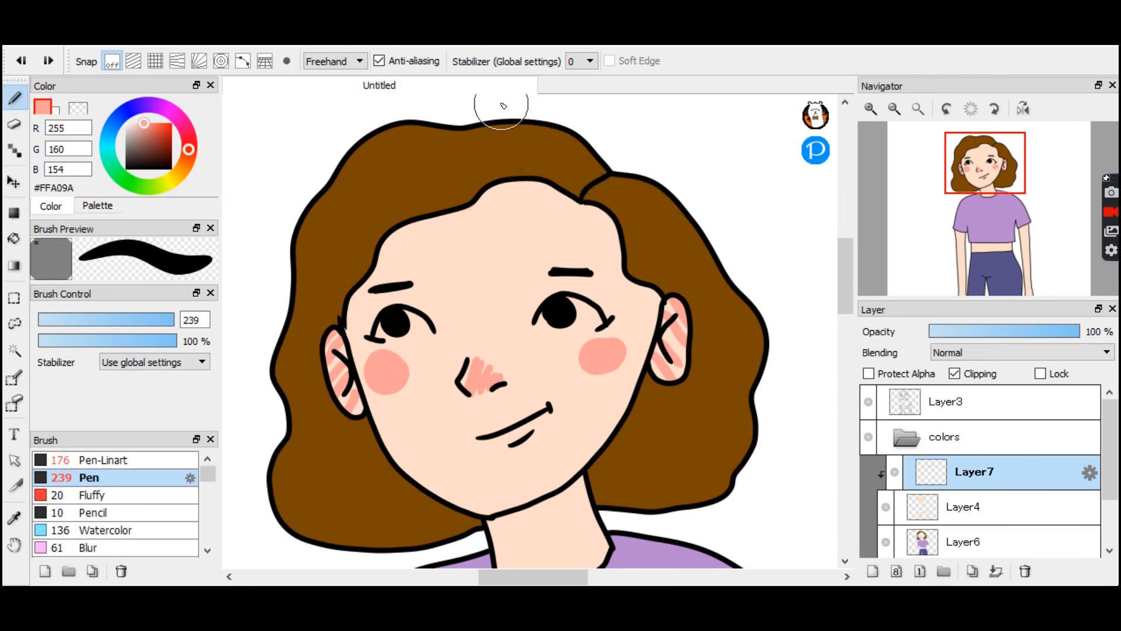
Hatch diagonal pink strokes across the image-left side of the neck.
{"action": "left_click_drag", "start_coordinate": [850, 268], "coordinate": [846, 291]}
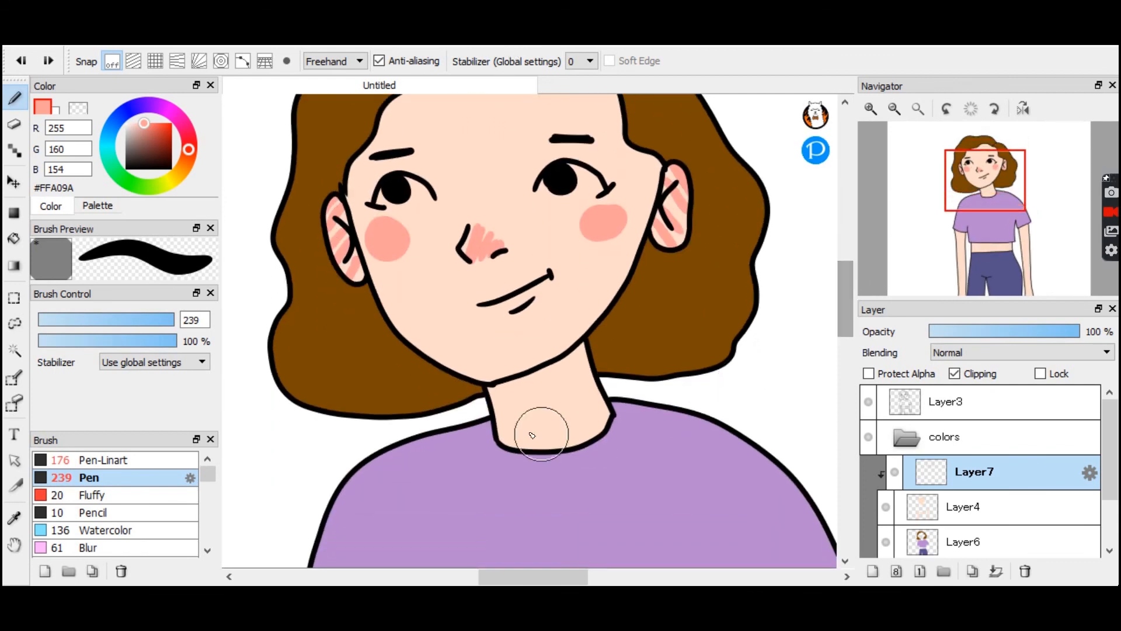
{"action": "mouse_move", "coordinate": [501, 434]}
{"action": "left_mouse_down"}
{"action": "mouse_move", "coordinate": [528, 447]}
{"action": "mouse_move", "coordinate": [546, 439]}
{"action": "left_mouse_up"}
{"action": "left_click_drag", "start_coordinate": [496, 403], "coordinate": [536, 418]}
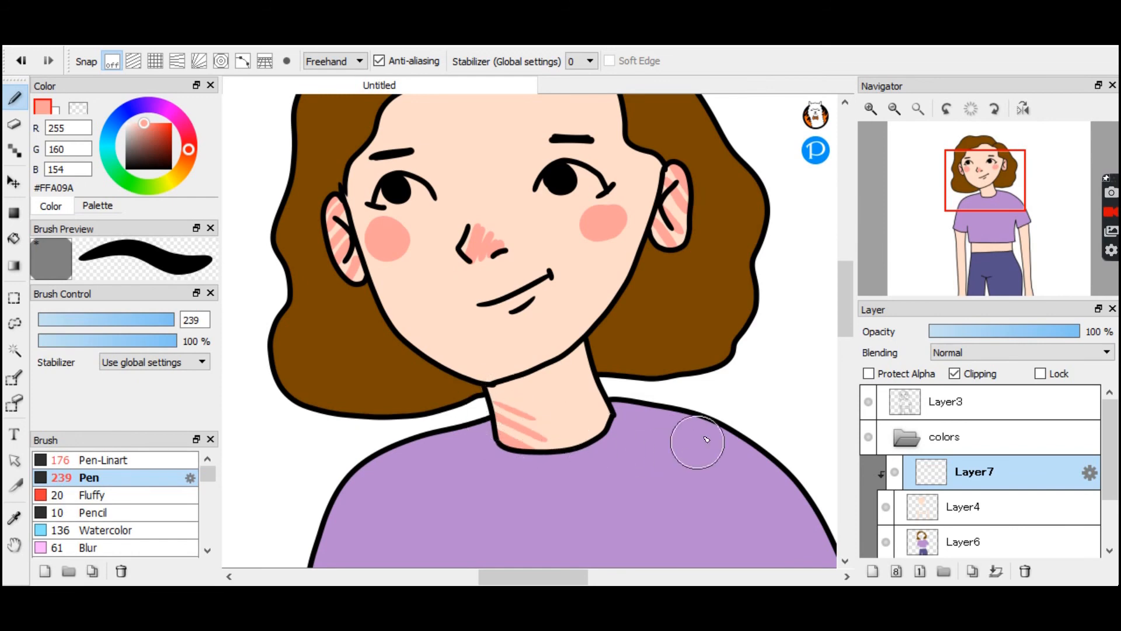
{"action": "left_click_drag", "start_coordinate": [849, 315], "coordinate": [851, 407]}
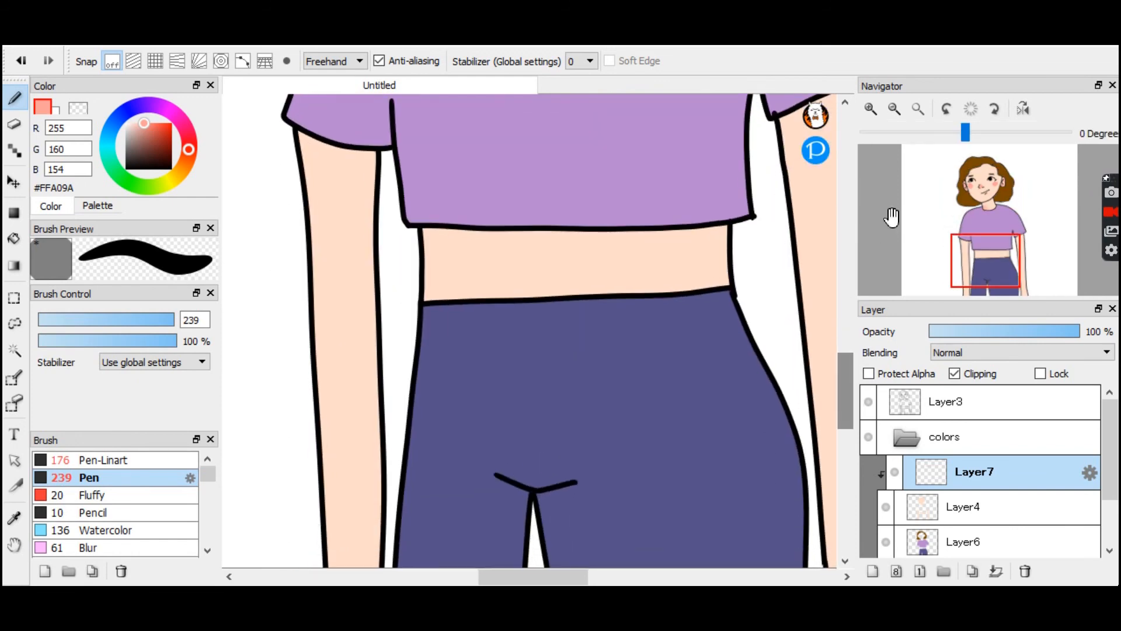
Paint pink hatched blush marks on the bare waist below the shirt and on both arms near the elbows.
{"action": "left_click", "coordinate": [894, 109]}
{"action": "left_click", "coordinate": [894, 109]}
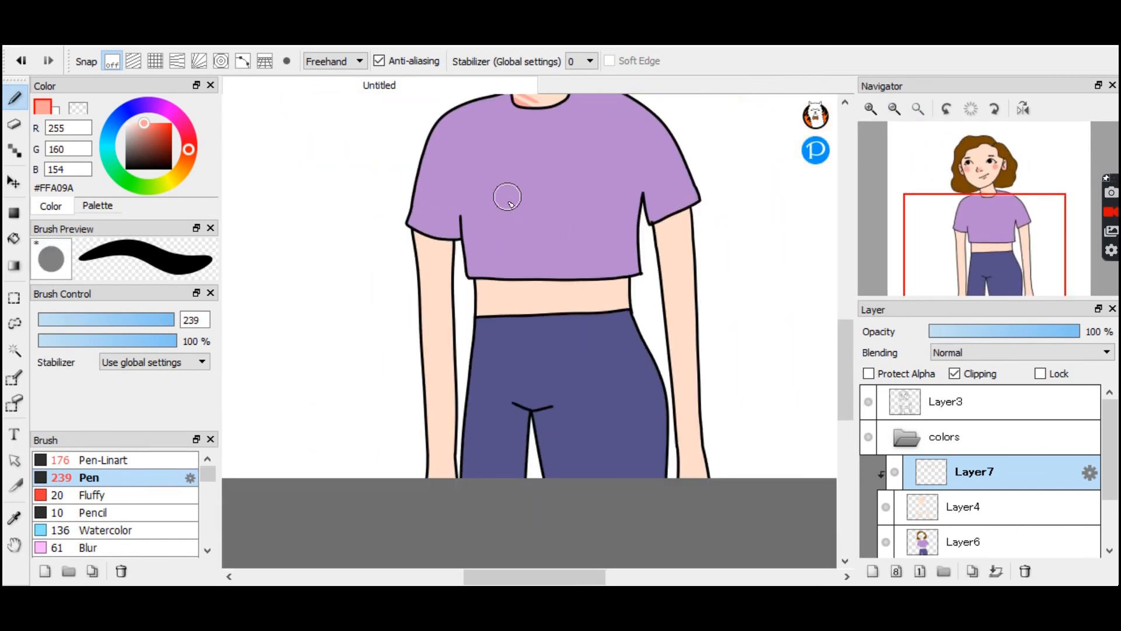
{"action": "mouse_move", "coordinate": [480, 282]}
{"action": "left_mouse_down"}
{"action": "mouse_move", "coordinate": [473, 308]}
{"action": "mouse_move", "coordinate": [490, 299]}
{"action": "left_mouse_up"}
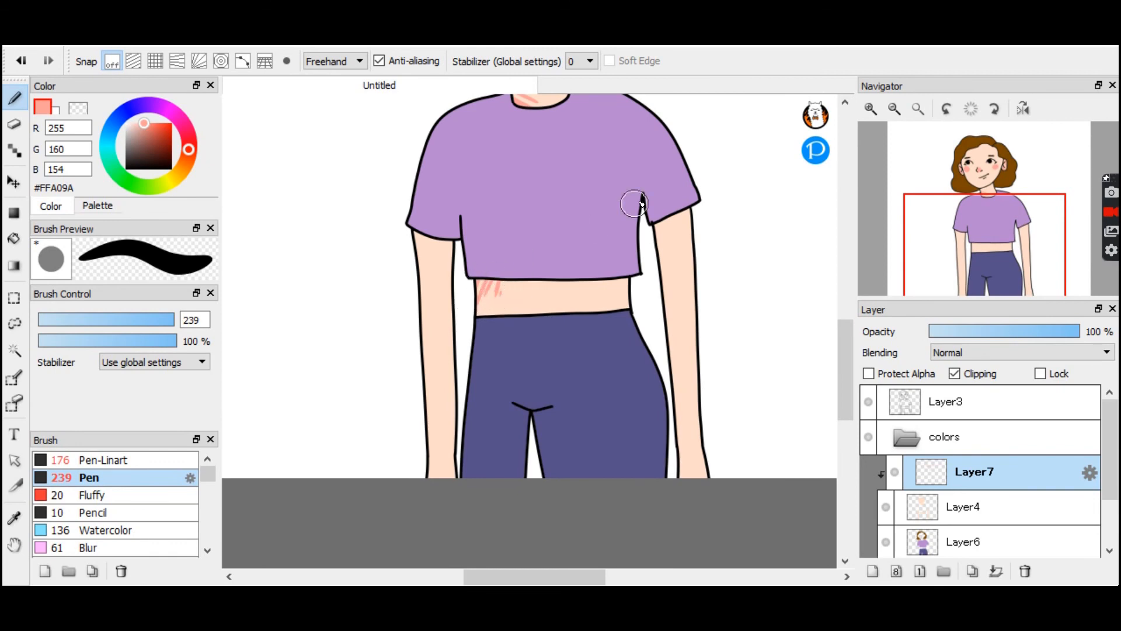
{"action": "left_click_drag", "start_coordinate": [669, 310], "coordinate": [674, 350]}
{"action": "mouse_move", "coordinate": [673, 310]}
{"action": "left_mouse_down"}
{"action": "mouse_move", "coordinate": [675, 358]}
{"action": "mouse_move", "coordinate": [692, 349]}
{"action": "left_mouse_up"}
{"action": "left_click_drag", "start_coordinate": [424, 323], "coordinate": [437, 358]}
{"action": "left_click_drag", "start_coordinate": [441, 328], "coordinate": [446, 352]}
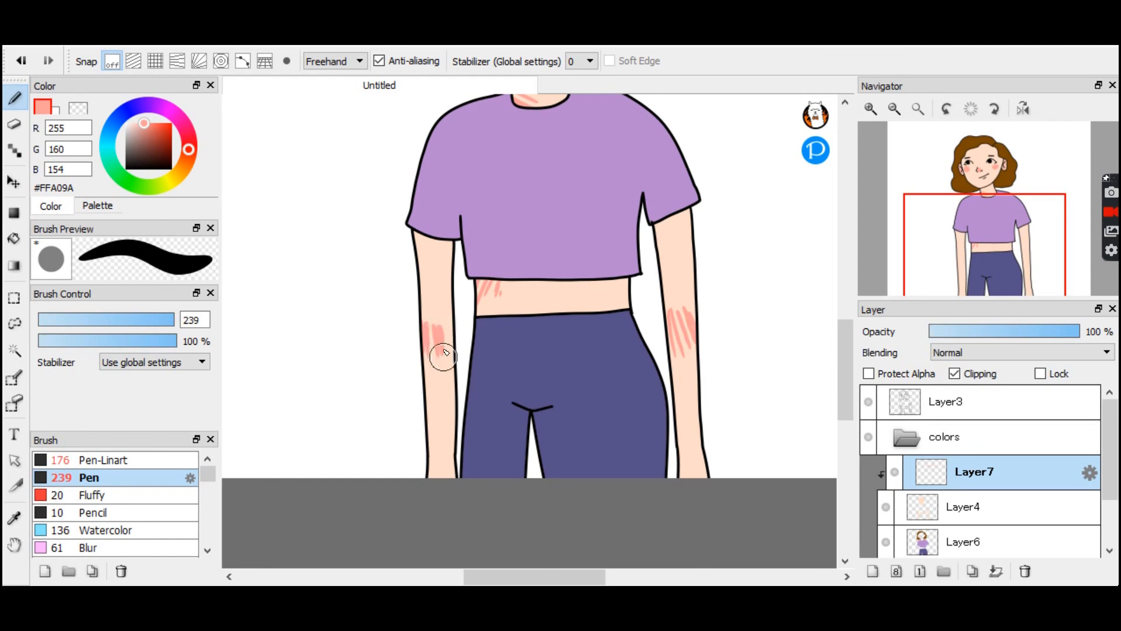
Soften the blush marks on Layer7 with a strong Gaussian Blur and merge the layer down into Layer4.
{"action": "left_click", "coordinate": [917, 108]}
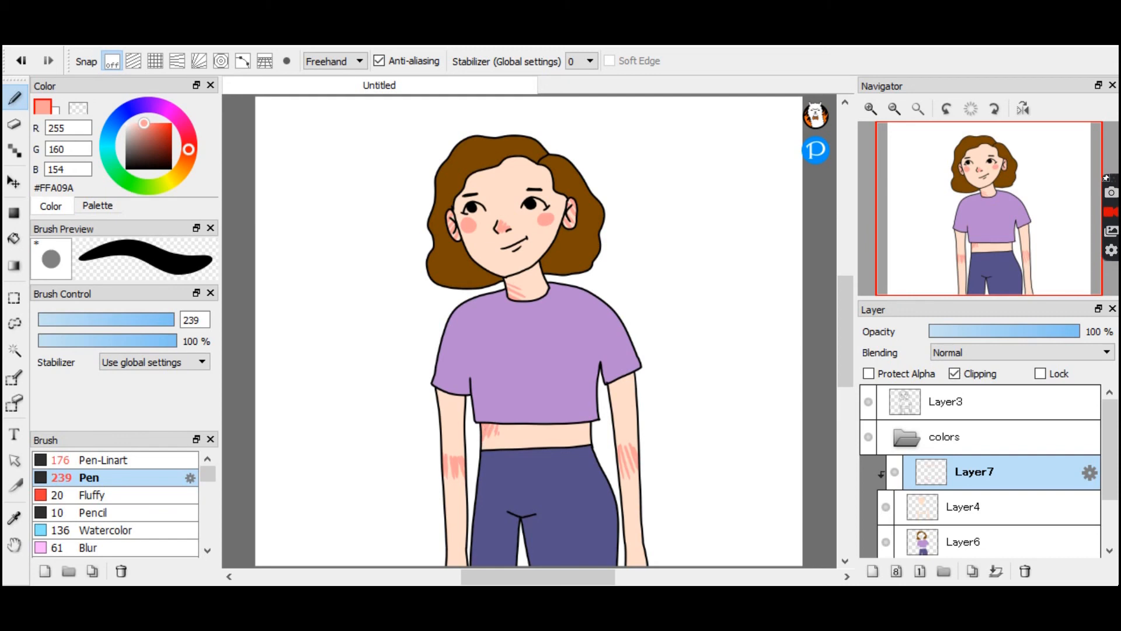
{"action": "key", "text": "alt+t"}
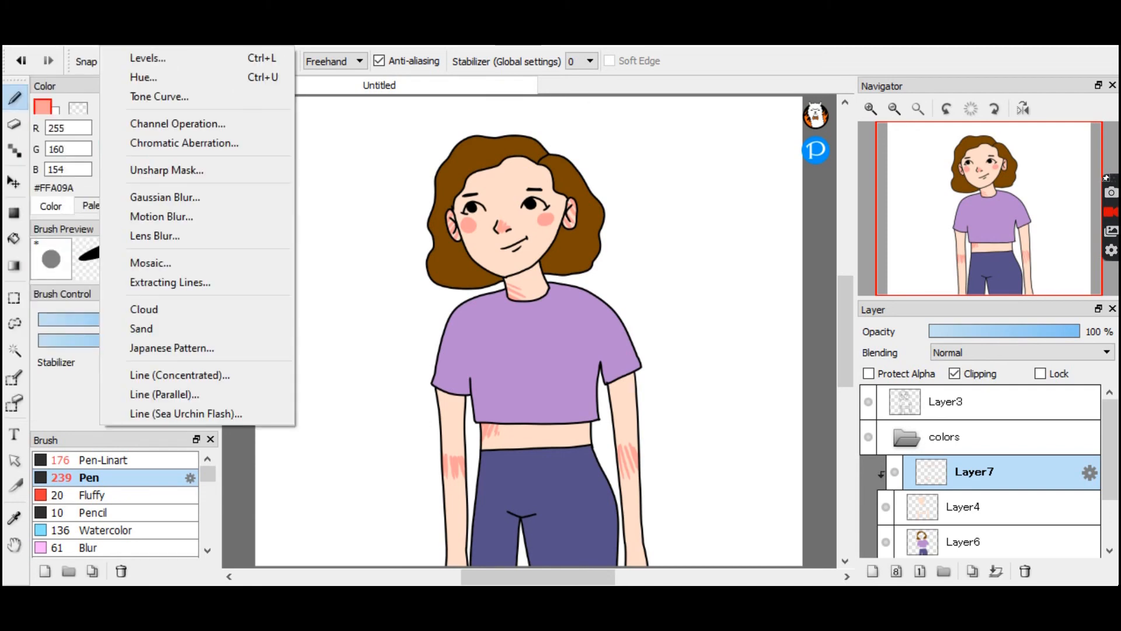
{"action": "left_click", "coordinate": [153, 196]}
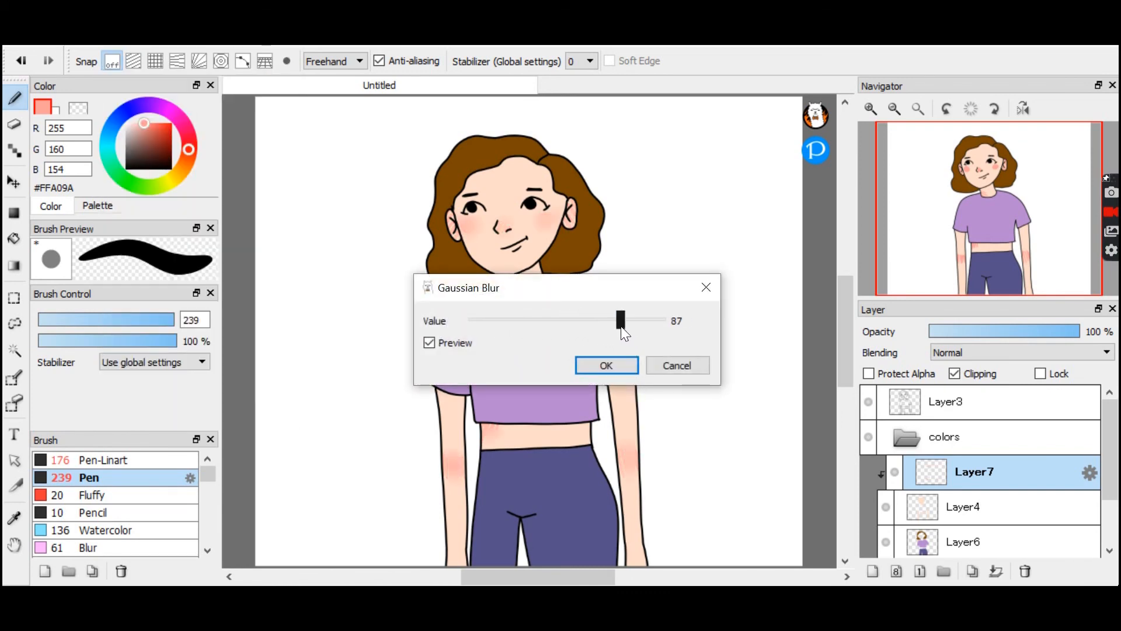
{"action": "left_click_drag", "start_coordinate": [611, 331], "coordinate": [621, 325]}
{"action": "left_click_drag", "start_coordinate": [586, 326], "coordinate": [631, 329]}
{"action": "left_click_drag", "start_coordinate": [632, 324], "coordinate": [636, 324]}
{"action": "left_click", "coordinate": [608, 367]}
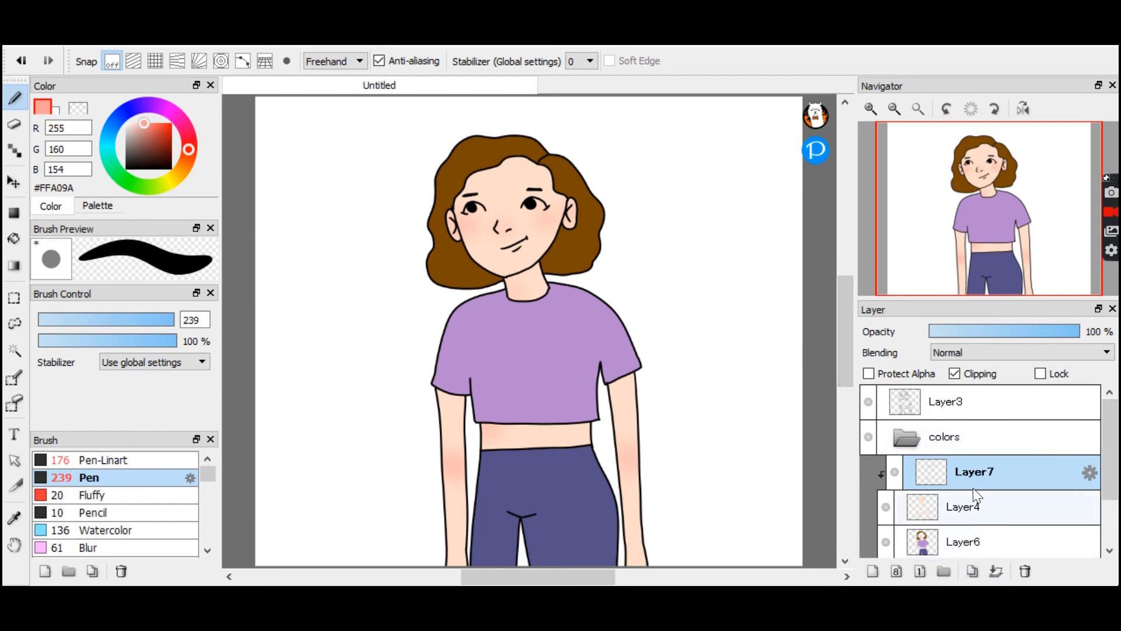
{"action": "left_click", "coordinate": [997, 572]}
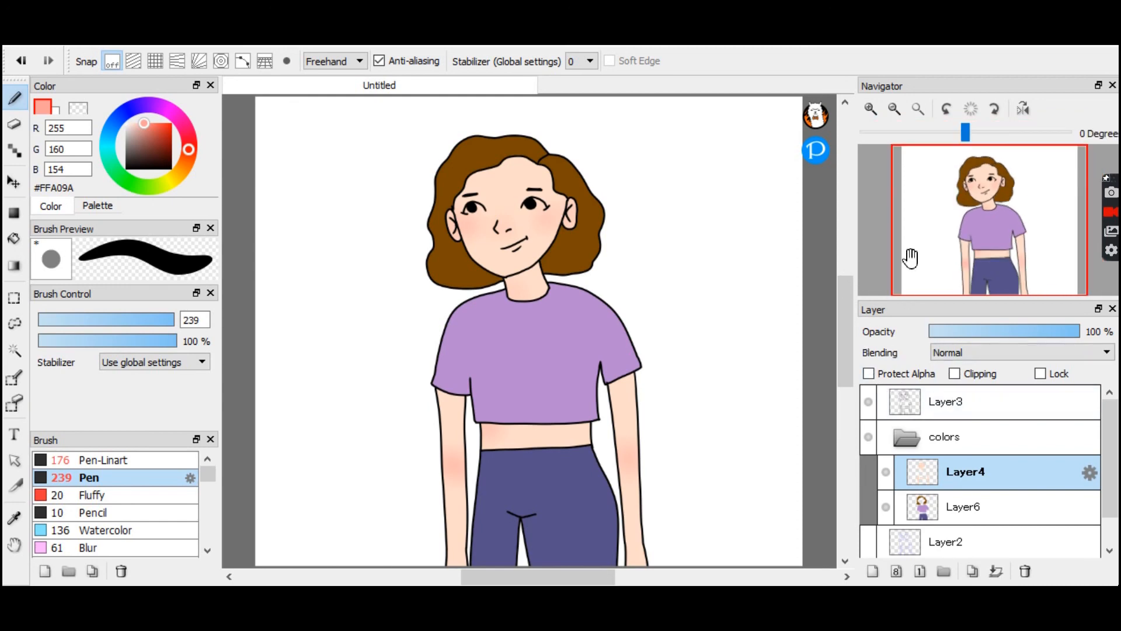
Set the Pen brush size to 91 and its colour to light grey #ECECEC for the eyes.
{"action": "left_click", "coordinate": [868, 107]}
{"action": "left_click", "coordinate": [869, 107]}
{"action": "left_click_drag", "start_coordinate": [985, 205], "coordinate": [980, 166]}
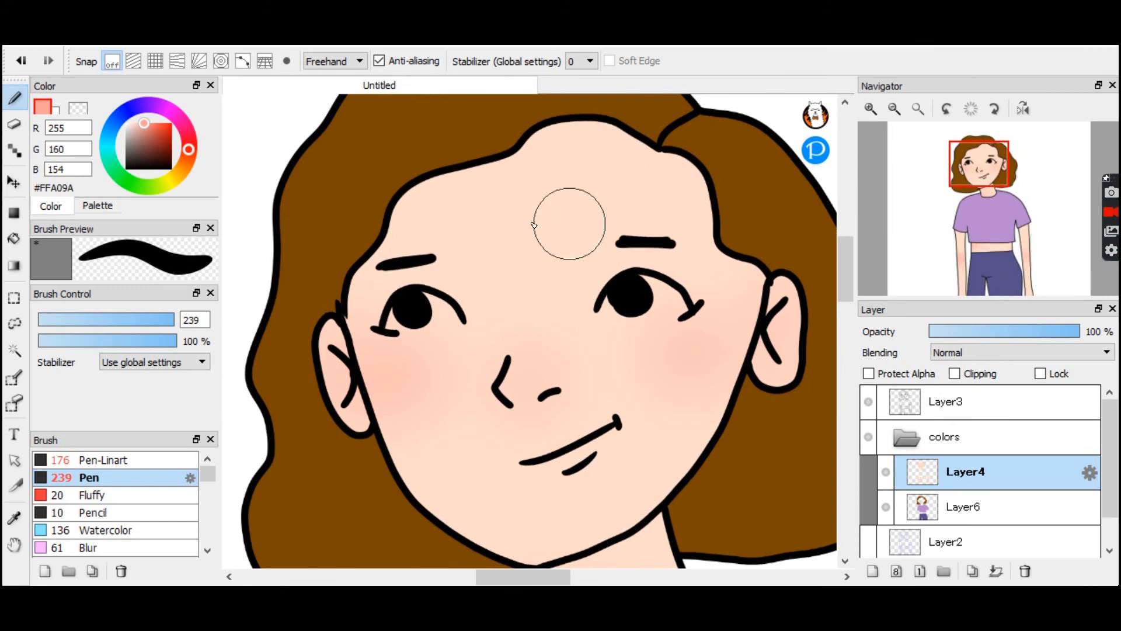
{"action": "left_click", "coordinate": [51, 114]}
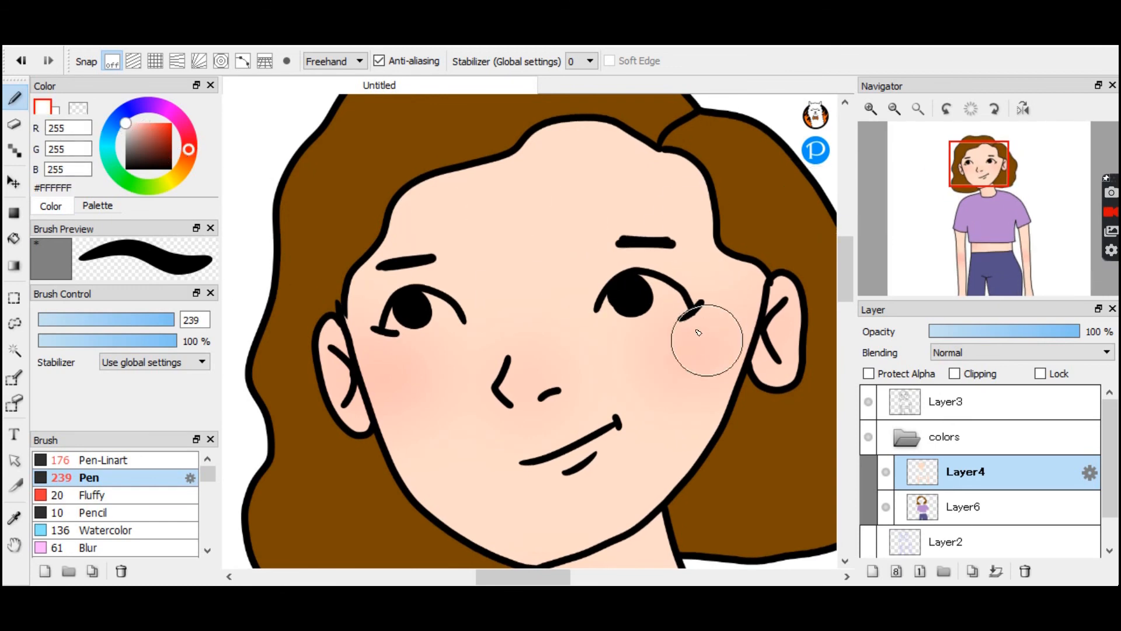
{"action": "mouse_move", "coordinate": [173, 320]}
{"action": "left_mouse_down"}
{"action": "mouse_move", "coordinate": [146, 318]}
{"action": "mouse_move", "coordinate": [158, 321]}
{"action": "left_mouse_up"}
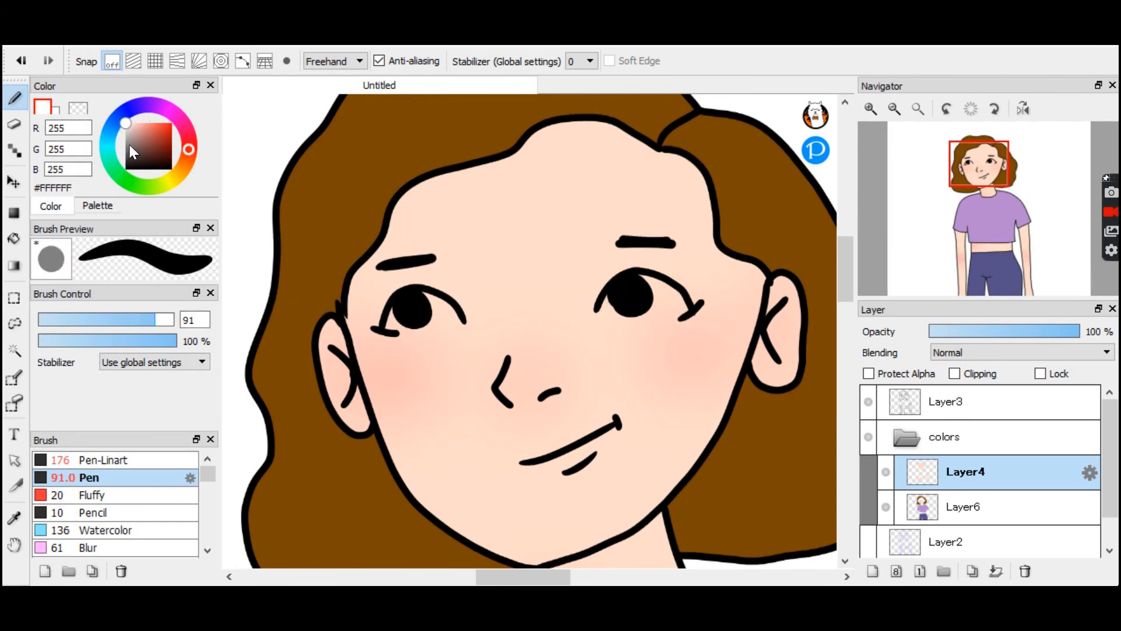
{"action": "left_click_drag", "start_coordinate": [126, 123], "coordinate": [121, 125]}
{"action": "left_click_drag", "start_coordinate": [125, 125], "coordinate": [129, 128]}
{"action": "left_click", "coordinate": [171, 179]}
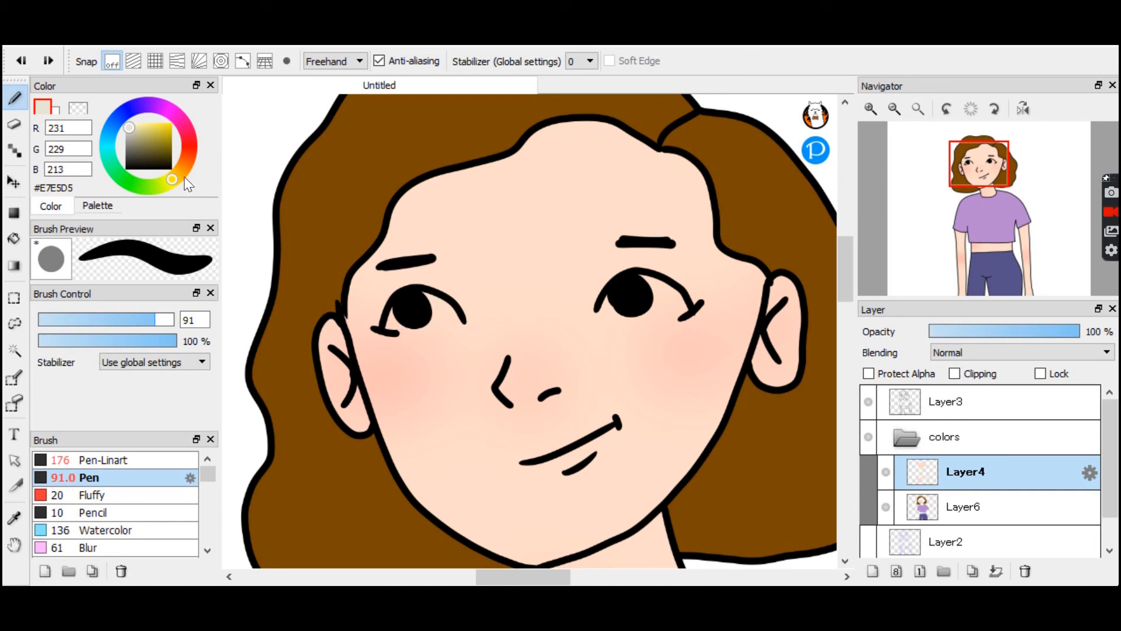
{"action": "left_click_drag", "start_coordinate": [133, 128], "coordinate": [114, 126]}
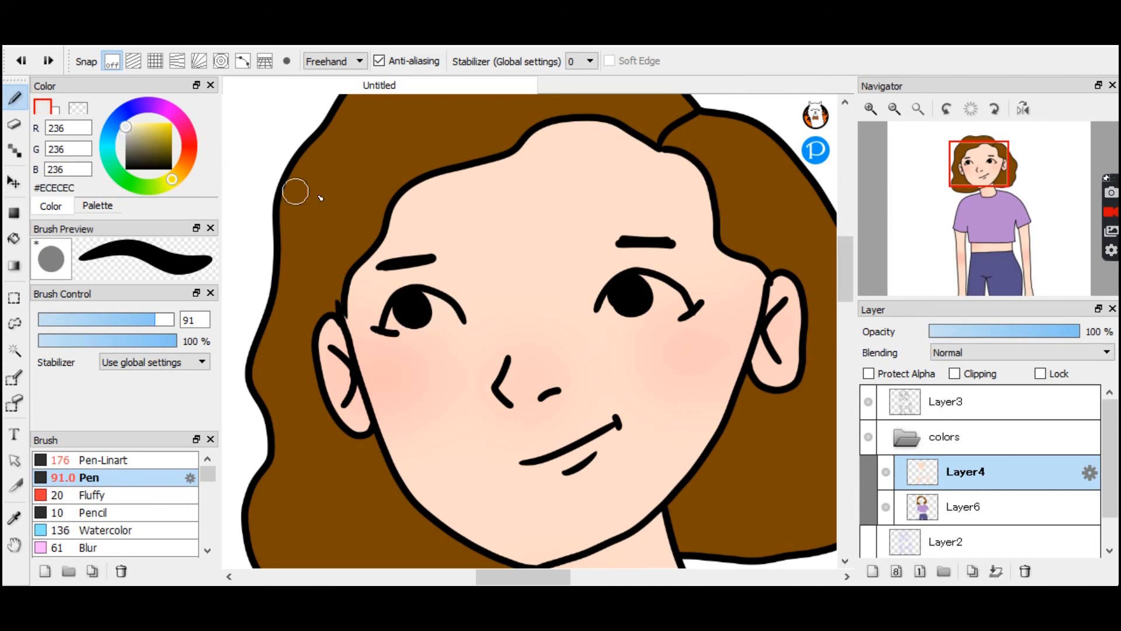
{"action": "left_click", "coordinate": [871, 109]}
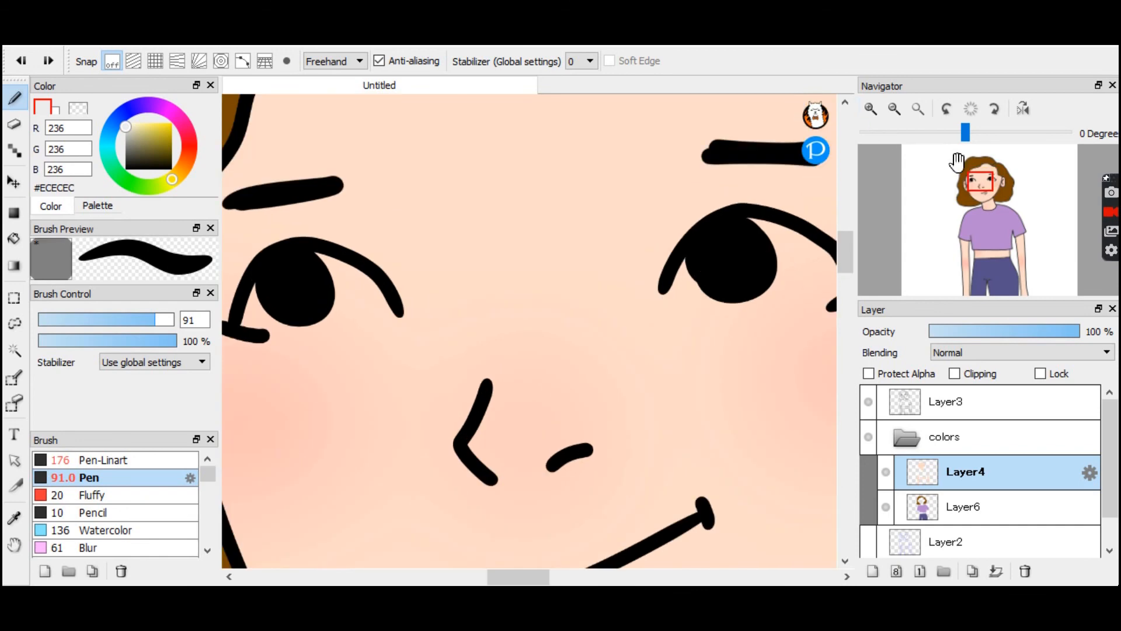
{"action": "left_click", "coordinate": [914, 108]}
{"action": "left_click_drag", "start_coordinate": [644, 305], "coordinate": [758, 303]}
{"action": "key", "text": "ctrl+z"}
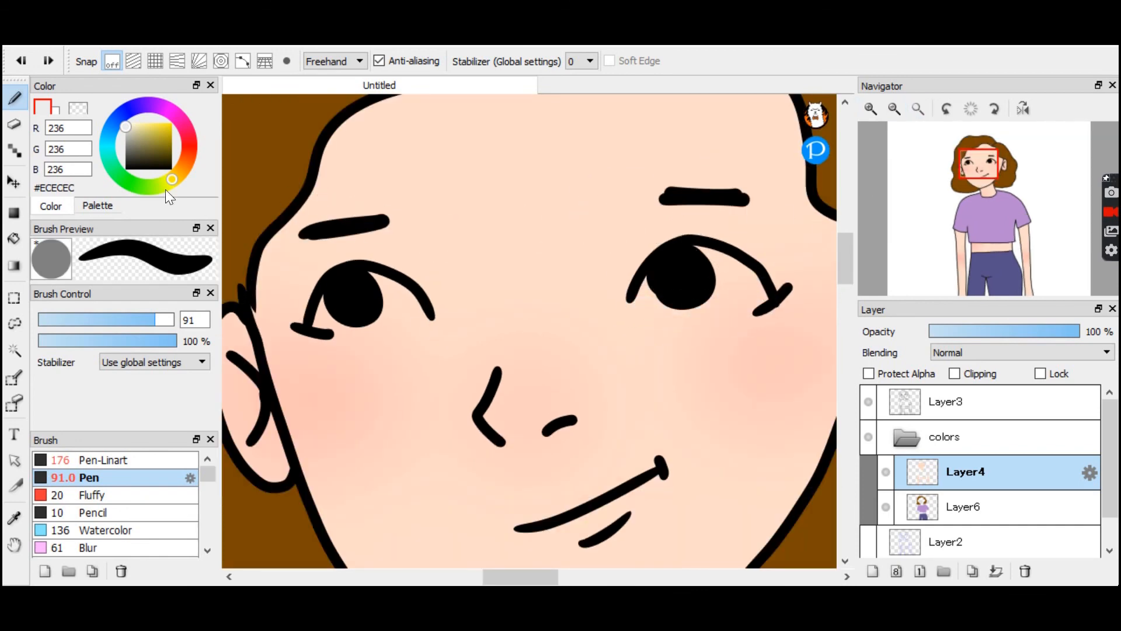
Change the pen colour to #F6F6F6, fill the white of the right-hand eye and paint the left-hand eye's lower edge.
{"action": "left_click_drag", "start_coordinate": [127, 127], "coordinate": [124, 125]}
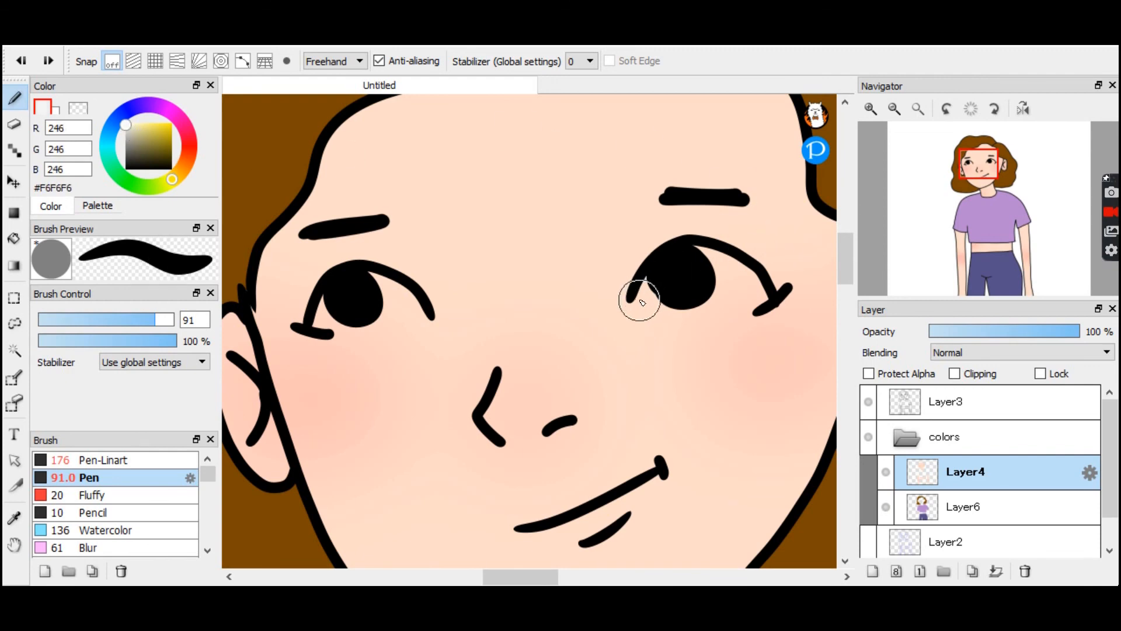
{"action": "mouse_move", "coordinate": [641, 306]}
{"action": "left_mouse_down"}
{"action": "mouse_move", "coordinate": [728, 315]}
{"action": "mouse_move", "coordinate": [780, 289]}
{"action": "left_mouse_up"}
{"action": "key", "text": "ctrl+z"}
{"action": "mouse_move", "coordinate": [629, 296]}
{"action": "left_mouse_down"}
{"action": "mouse_move", "coordinate": [693, 318]}
{"action": "mouse_move", "coordinate": [782, 286]}
{"action": "left_mouse_up"}
{"action": "key", "text": "ctrl+z"}
{"action": "mouse_move", "coordinate": [631, 302]}
{"action": "left_mouse_down"}
{"action": "mouse_move", "coordinate": [665, 314]}
{"action": "mouse_move", "coordinate": [760, 303]}
{"action": "left_mouse_up"}
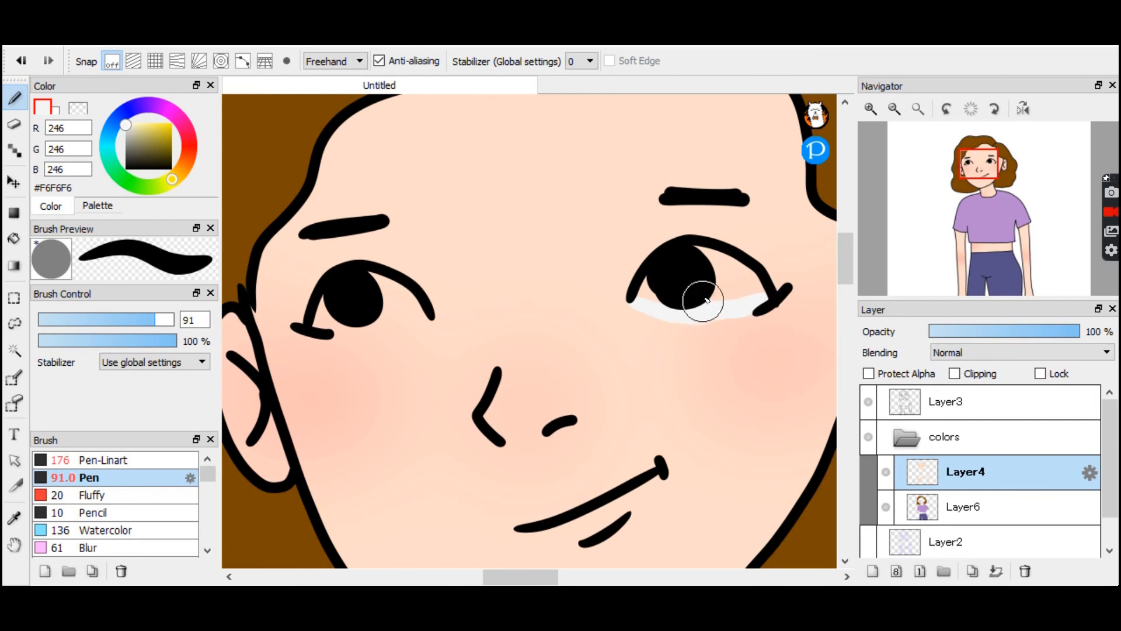
{"action": "mouse_move", "coordinate": [654, 286]}
{"action": "left_mouse_down"}
{"action": "mouse_move", "coordinate": [724, 277]}
{"action": "mouse_move", "coordinate": [701, 259]}
{"action": "mouse_move", "coordinate": [737, 283]}
{"action": "left_mouse_up"}
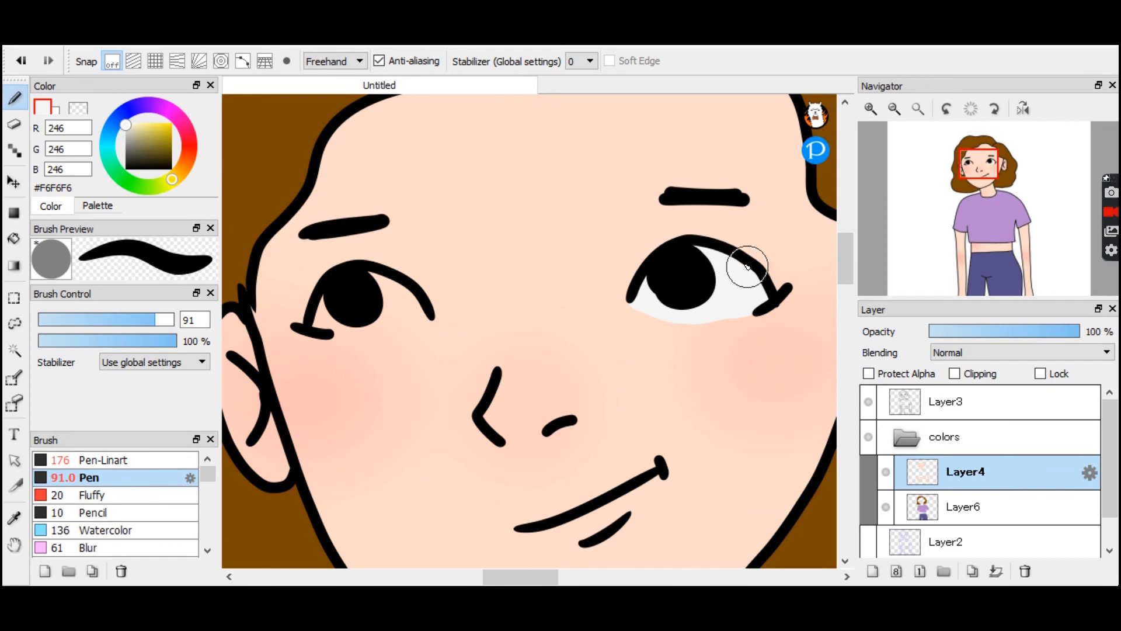
{"action": "left_click_drag", "start_coordinate": [318, 330], "coordinate": [425, 320]}
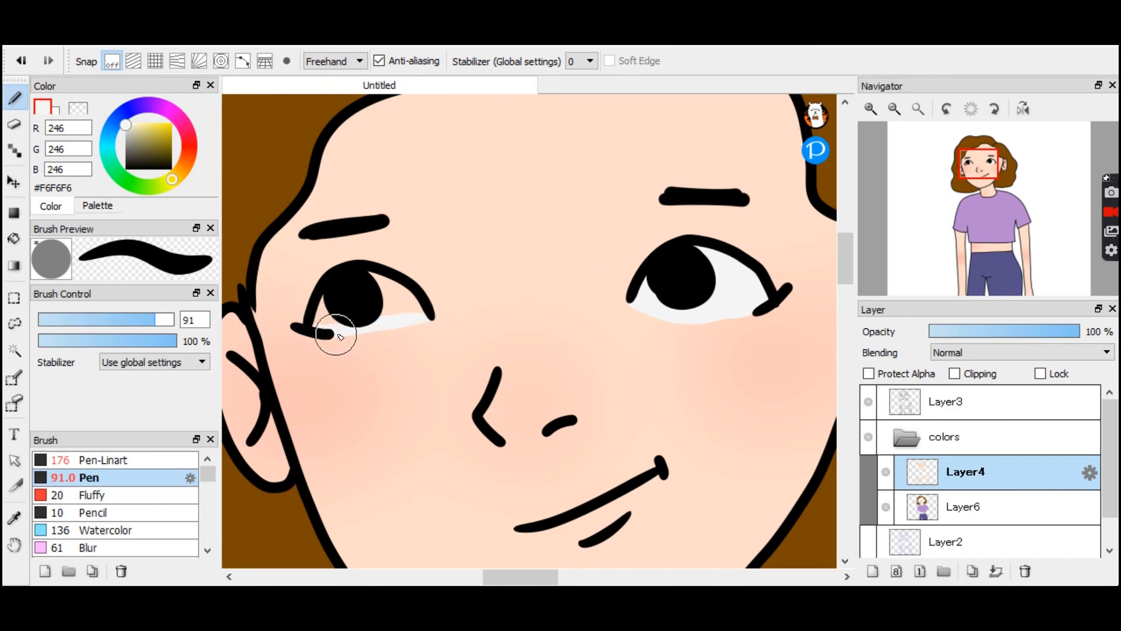
{"action": "left_click_drag", "start_coordinate": [951, 442], "coordinate": [946, 390]}
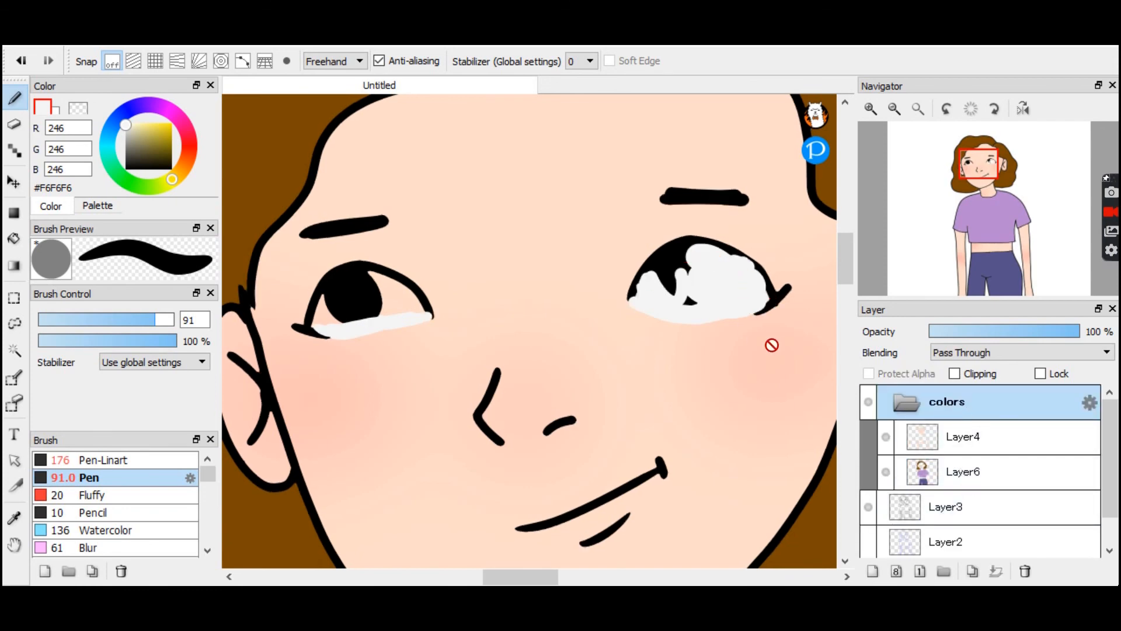
{"action": "mouse_move", "coordinate": [914, 150]}
{"action": "left_click", "coordinate": [917, 109]}
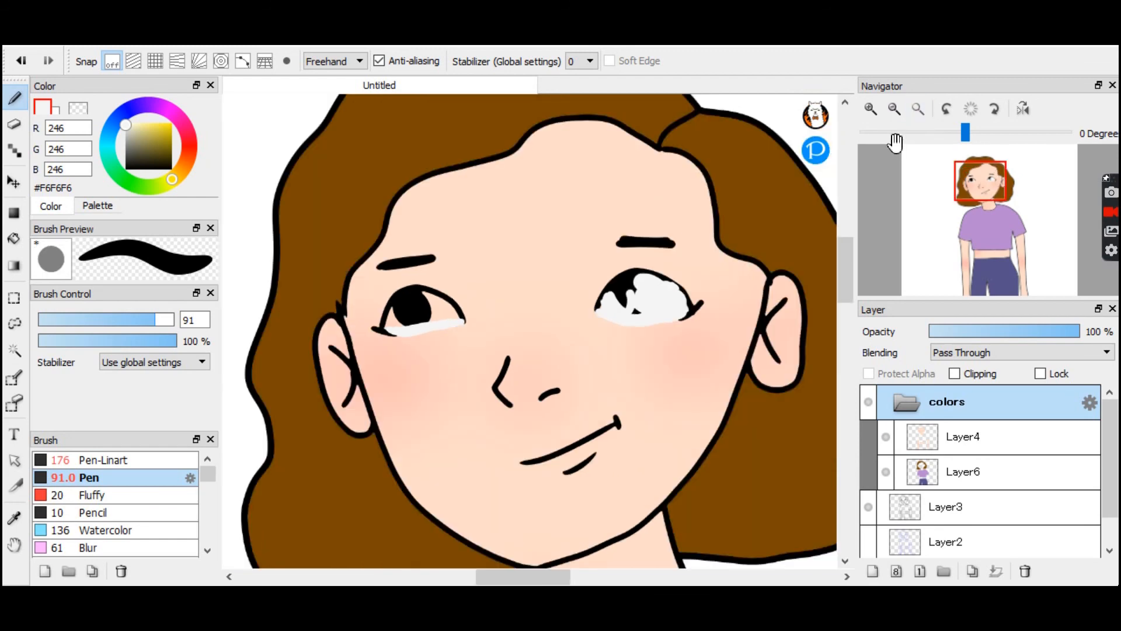
{"action": "left_click", "coordinate": [870, 109]}
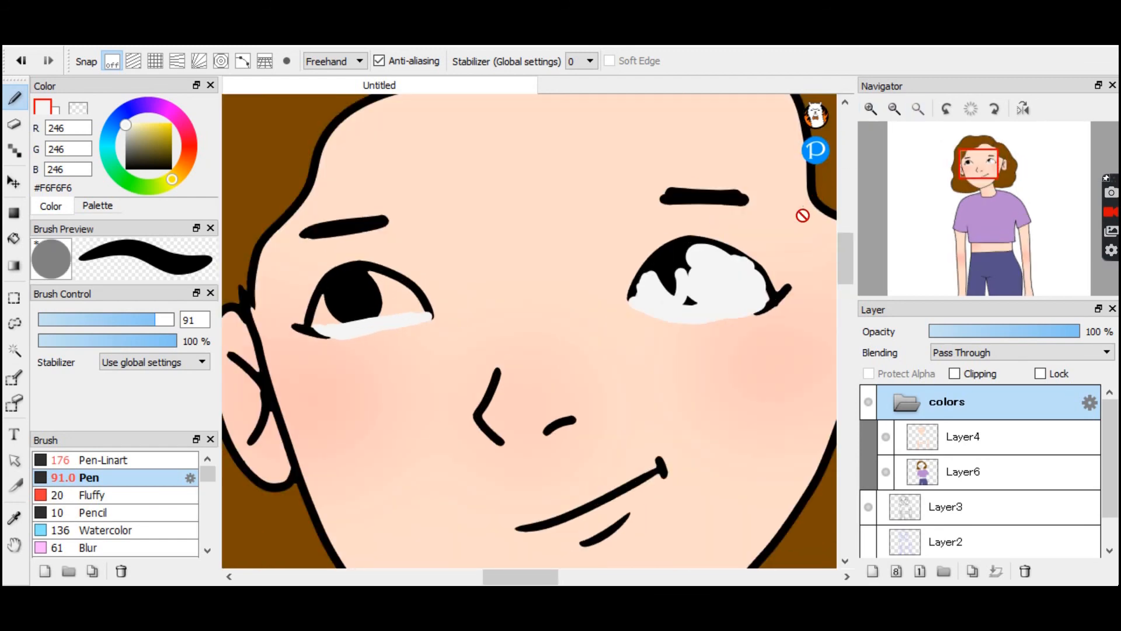
{"action": "key", "text": "ctrl+Down"}
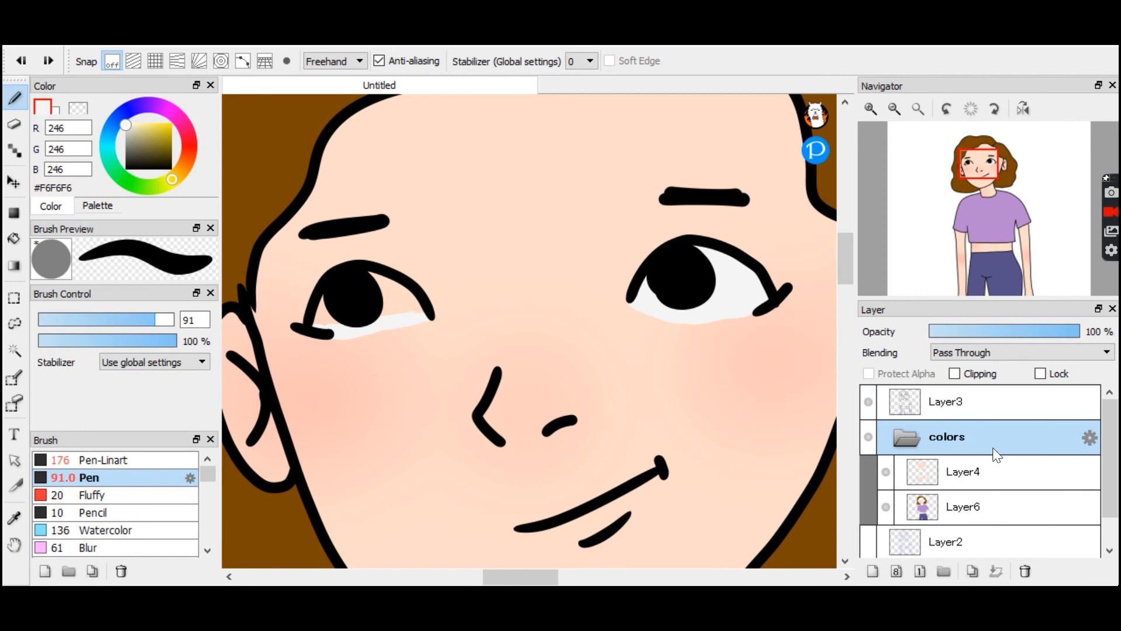
Fill the remaining white of the left-hand eye with #F6F6F6 on Layer4.
{"action": "left_click", "coordinate": [940, 474]}
{"action": "mouse_move", "coordinate": [319, 296]}
{"action": "left_mouse_down"}
{"action": "mouse_move", "coordinate": [320, 322]}
{"action": "mouse_move", "coordinate": [384, 326]}
{"action": "mouse_move", "coordinate": [387, 293]}
{"action": "mouse_move", "coordinate": [377, 307]}
{"action": "mouse_move", "coordinate": [404, 310]}
{"action": "mouse_move", "coordinate": [376, 278]}
{"action": "mouse_move", "coordinate": [417, 311]}
{"action": "mouse_move", "coordinate": [369, 310]}
{"action": "left_mouse_up"}
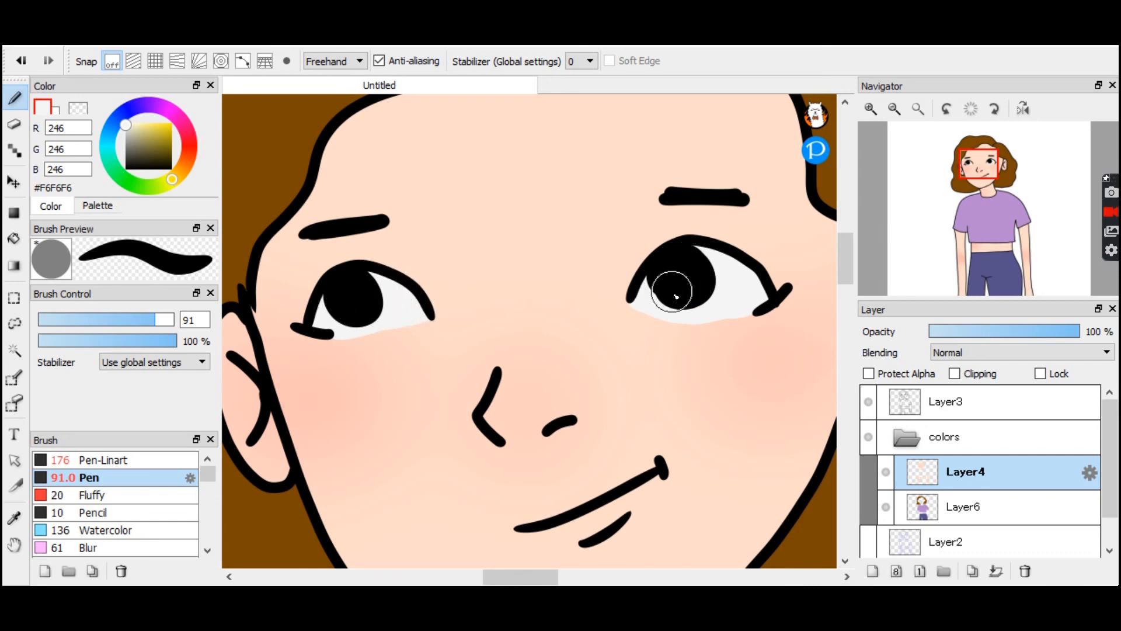
Sample the blush pink #FFC6B8 from the cheek and paint the upper and lower lips around the mouth line.
{"action": "mouse_move", "coordinate": [903, 140]}
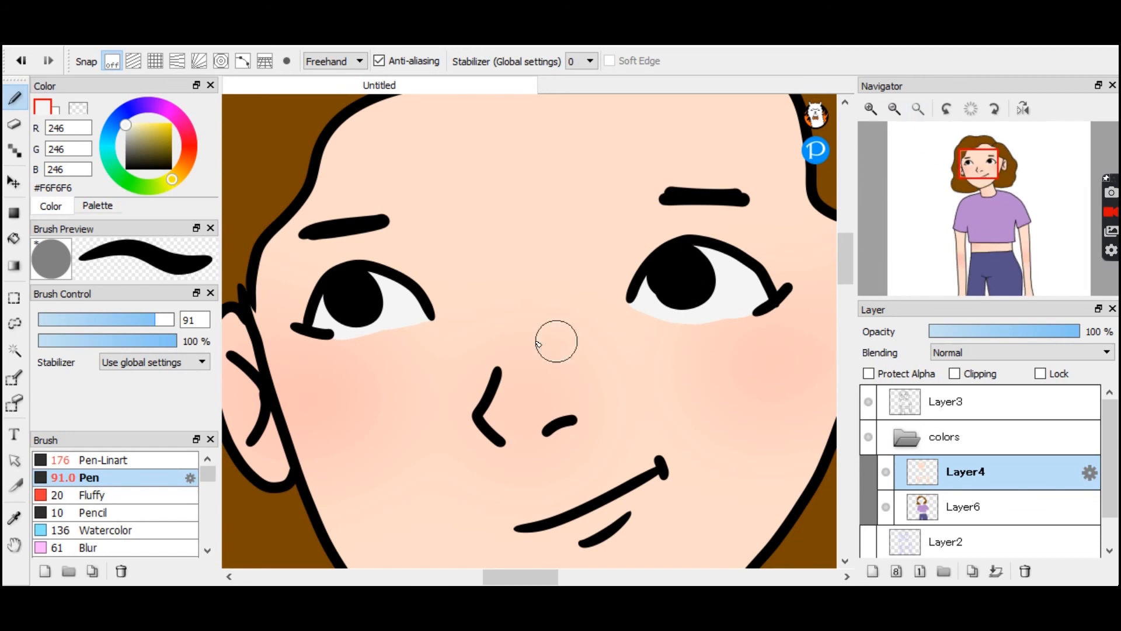
{"action": "left_click", "coordinate": [328, 357], "text": "alt"}
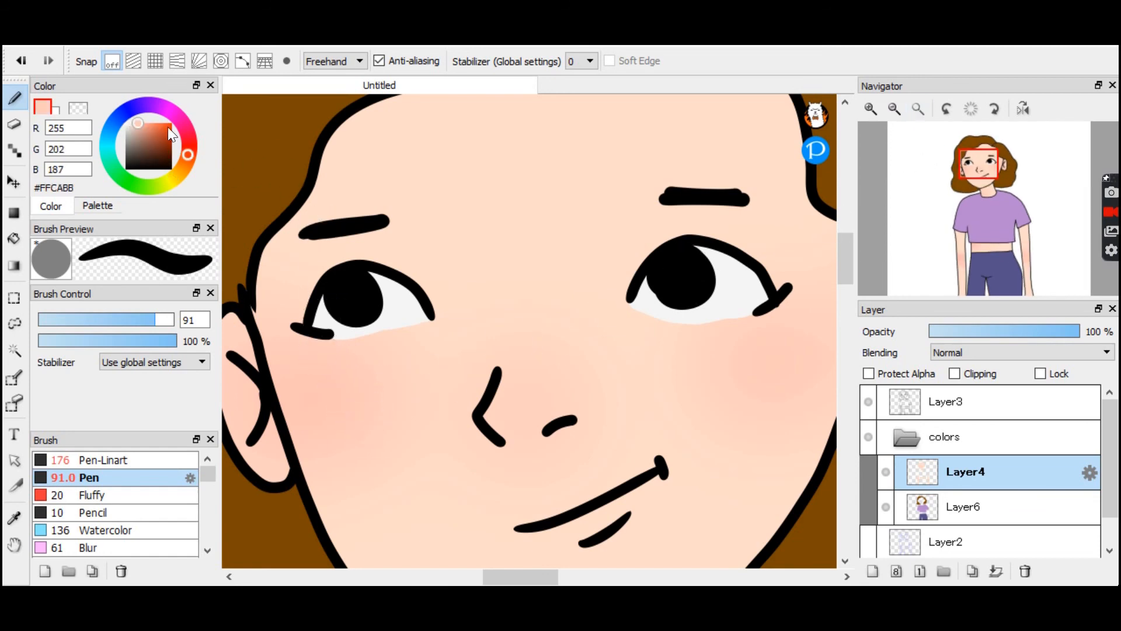
{"action": "left_click", "coordinate": [325, 380], "text": "alt"}
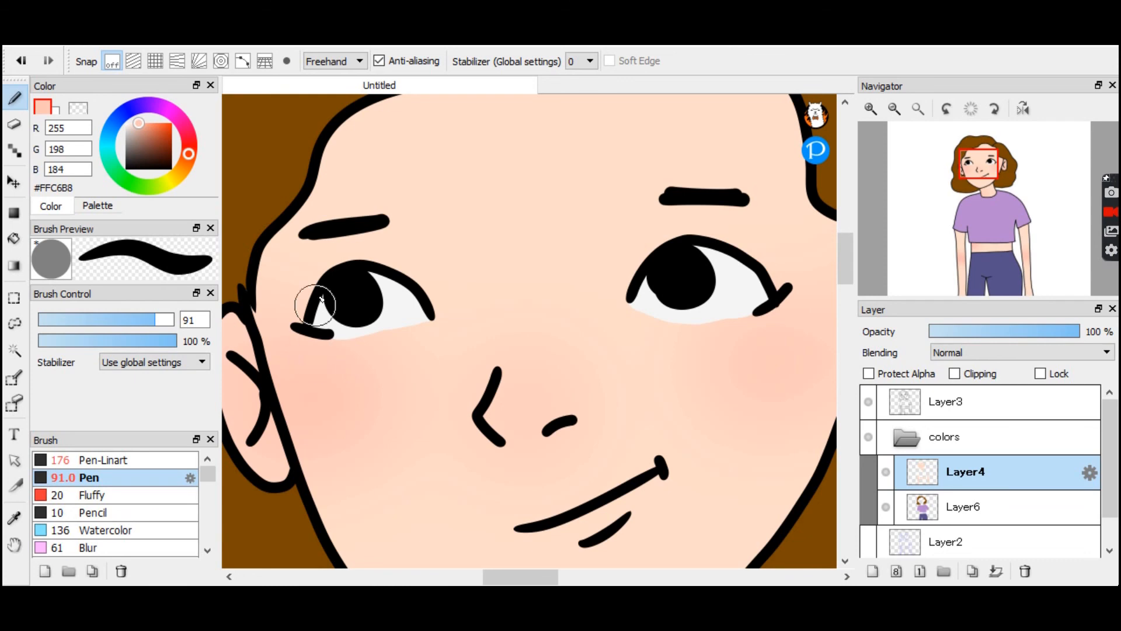
{"action": "scroll", "coordinate": [847, 271], "scroll_direction": "down", "scroll_amount": 1}
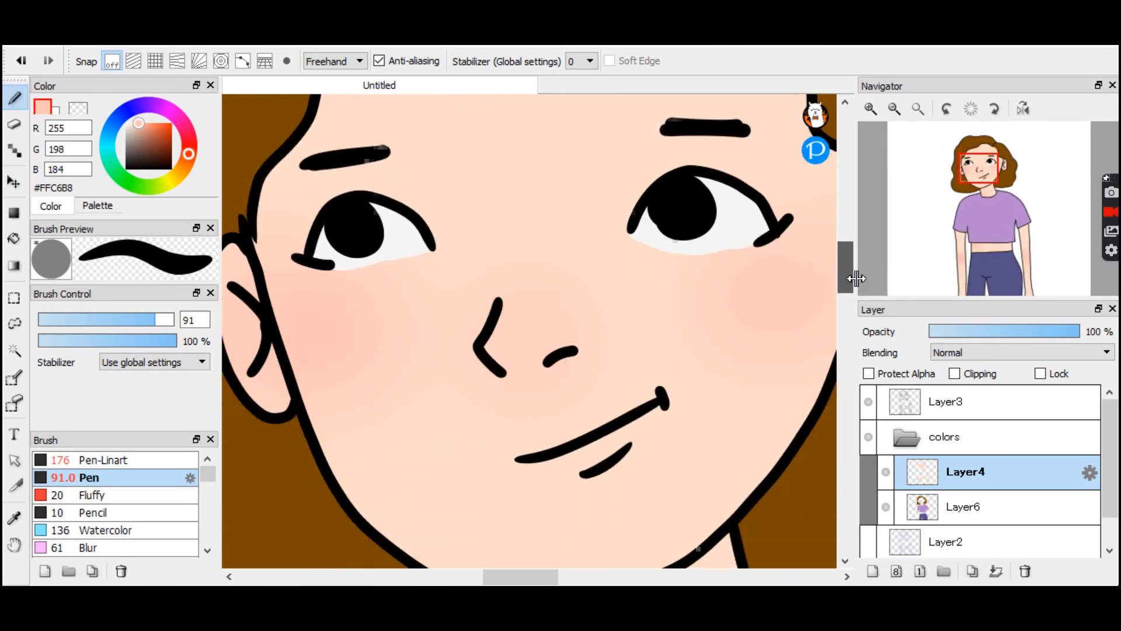
{"action": "left_click_drag", "start_coordinate": [610, 456], "coordinate": [648, 416]}
{"action": "key", "text": "ctrl+z"}
{"action": "mouse_move", "coordinate": [563, 462]}
{"action": "left_mouse_down"}
{"action": "mouse_move", "coordinate": [538, 464]}
{"action": "mouse_move", "coordinate": [592, 471]}
{"action": "mouse_move", "coordinate": [559, 455]}
{"action": "mouse_move", "coordinate": [625, 442]}
{"action": "mouse_move", "coordinate": [637, 465]}
{"action": "mouse_move", "coordinate": [607, 457]}
{"action": "mouse_move", "coordinate": [654, 407]}
{"action": "mouse_move", "coordinate": [601, 445]}
{"action": "left_mouse_up"}
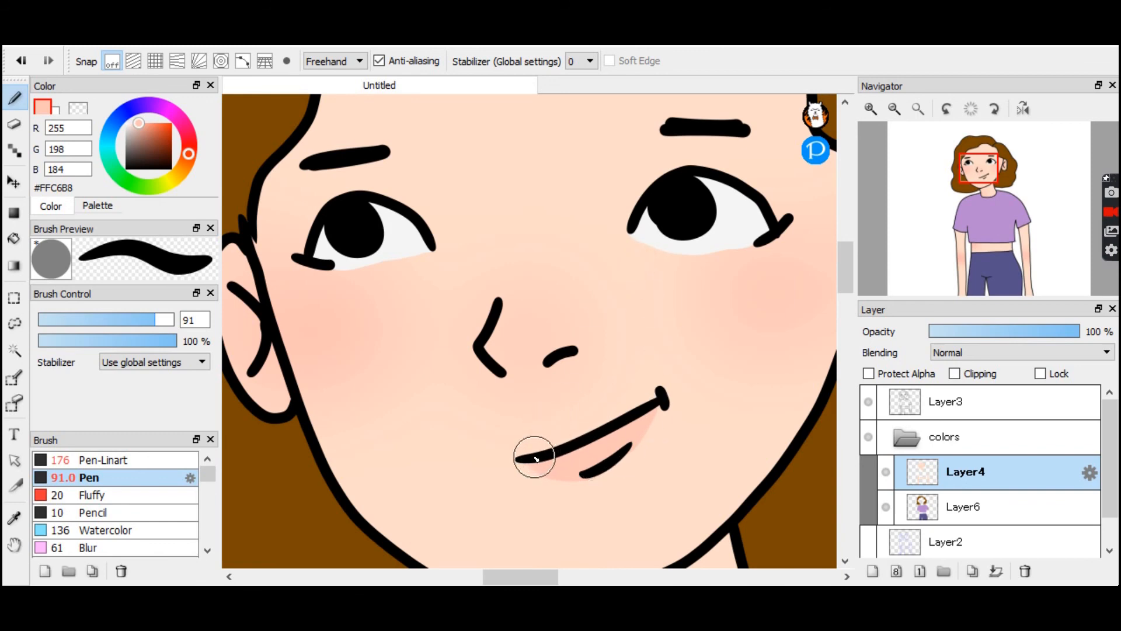
{"action": "mouse_move", "coordinate": [539, 462]}
{"action": "left_mouse_down"}
{"action": "mouse_move", "coordinate": [631, 409]}
{"action": "mouse_move", "coordinate": [539, 453]}
{"action": "mouse_move", "coordinate": [587, 415]}
{"action": "mouse_move", "coordinate": [692, 393]}
{"action": "mouse_move", "coordinate": [625, 416]}
{"action": "left_mouse_up"}
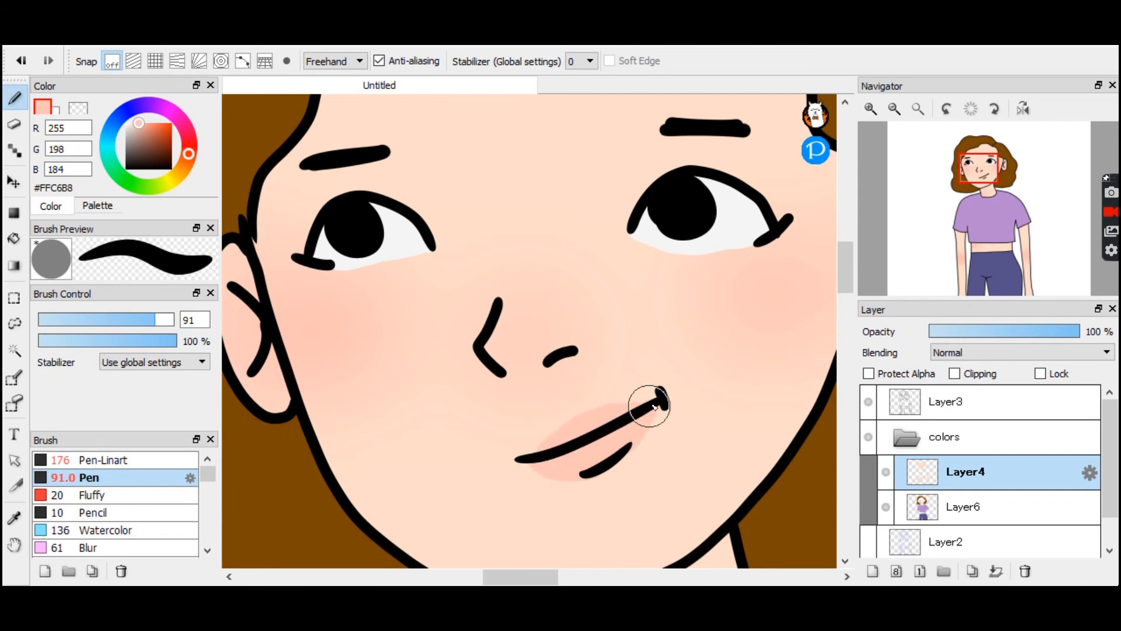
Merge Layer4 down into Layer6 and add a new layer clipped above it.
{"action": "left_click", "coordinate": [918, 108]}
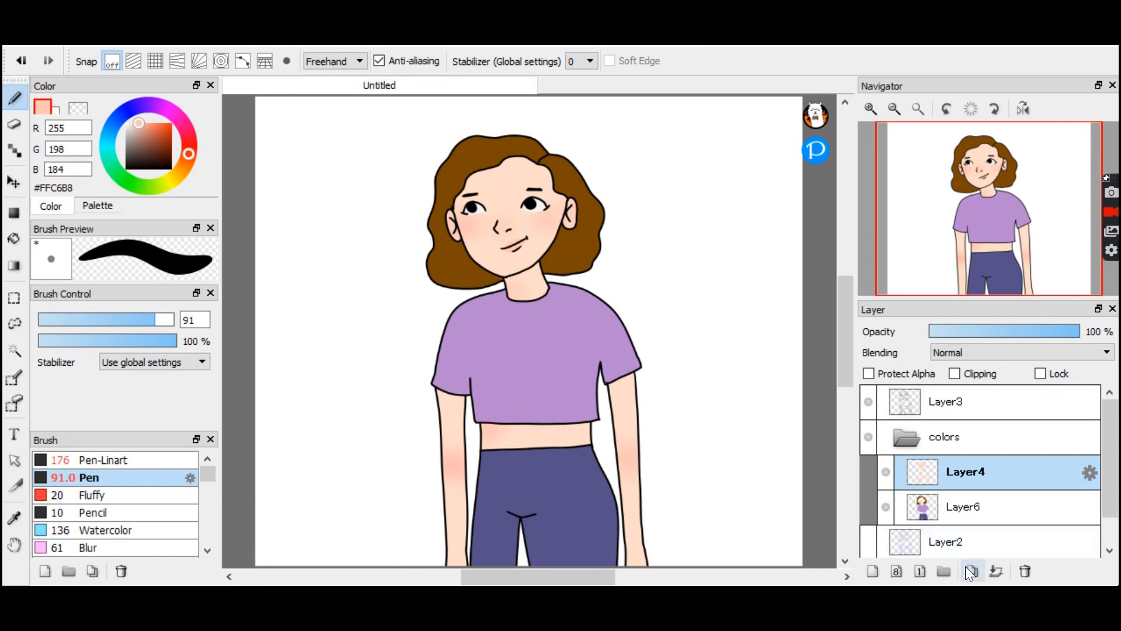
{"action": "left_click", "coordinate": [996, 577]}
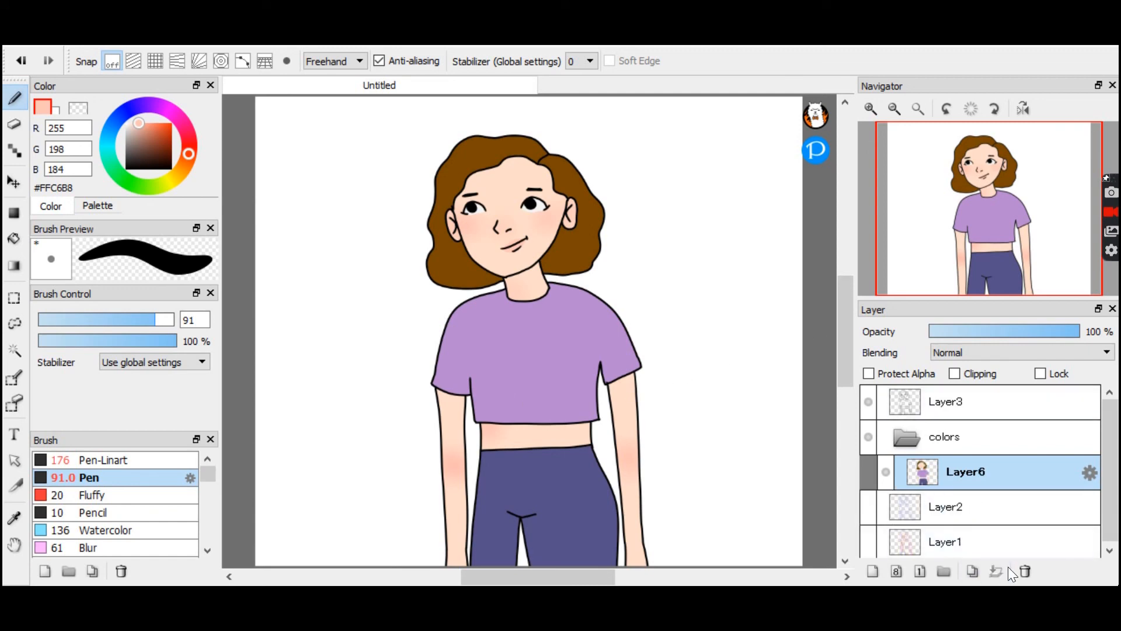
{"action": "left_click", "coordinate": [873, 571]}
{"action": "left_click", "coordinate": [955, 374]}
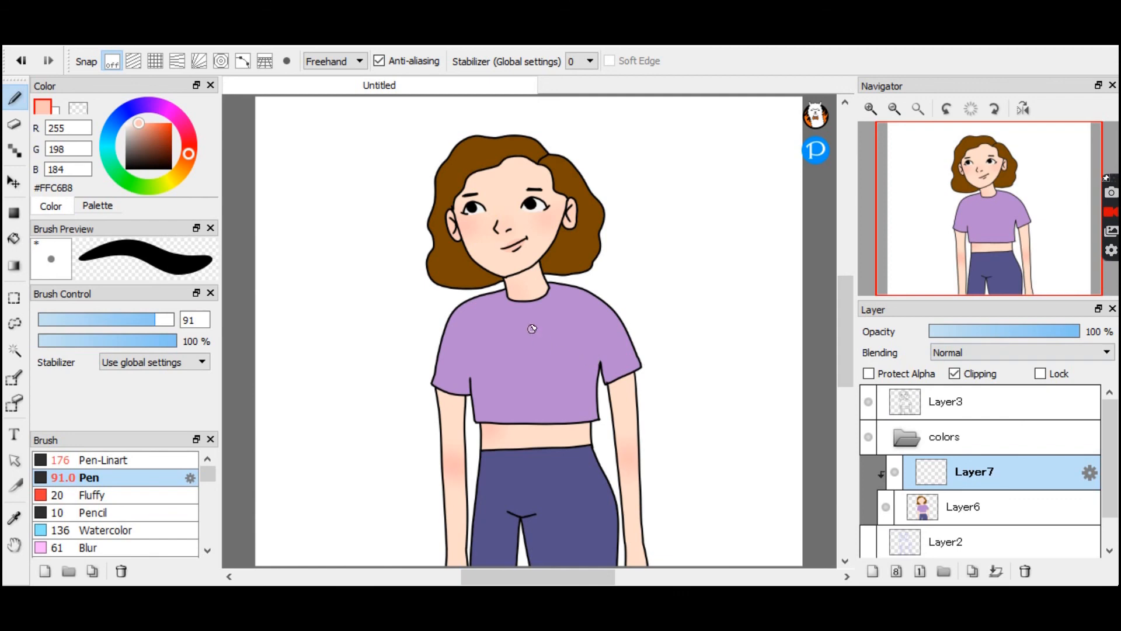
Sample the blue of the trousers and lighten the pen colour to a greyish #A29FBB.
{"action": "left_click", "coordinate": [542, 479], "text": "alt"}
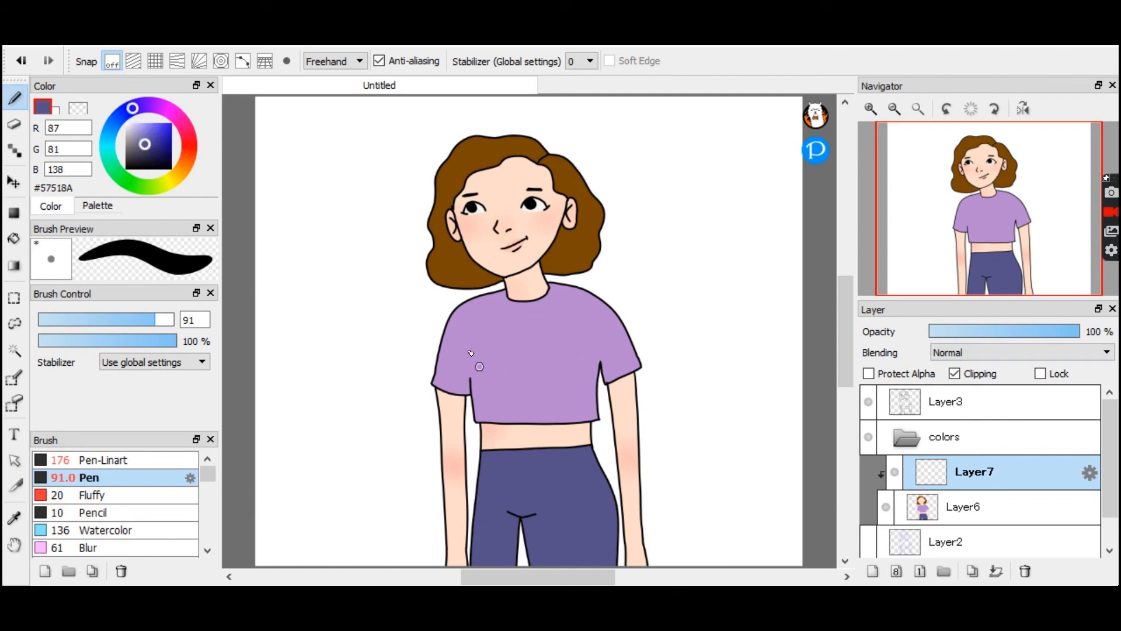
{"action": "left_click_drag", "start_coordinate": [140, 148], "coordinate": [132, 135]}
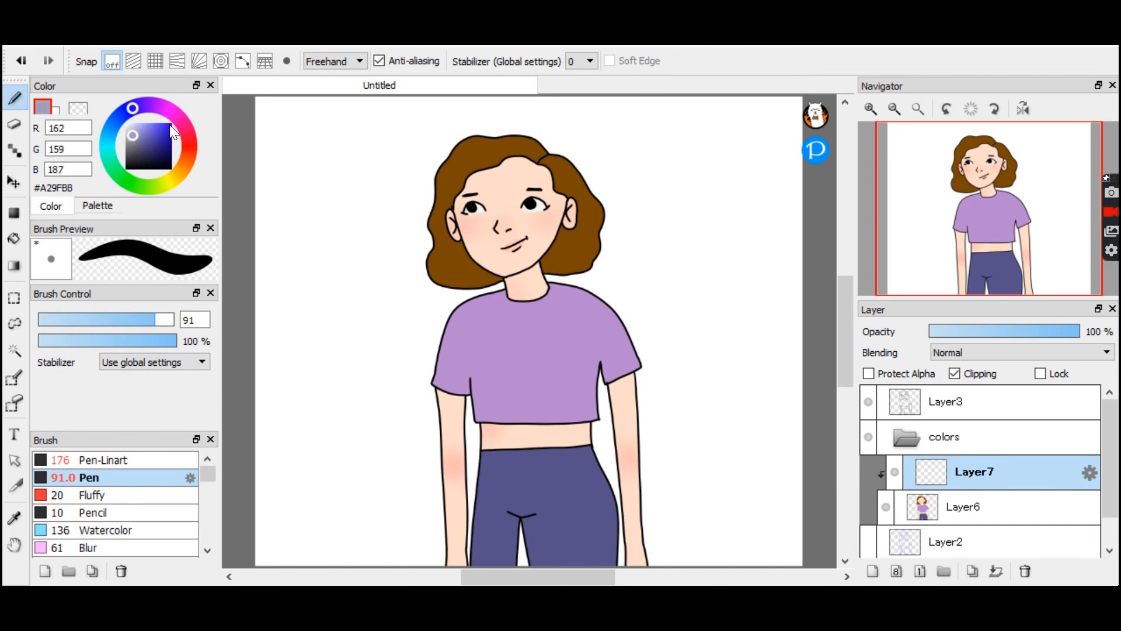
{"action": "mouse_move", "coordinate": [495, 235]}
{"action": "left_mouse_down"}
{"action": "mouse_move", "coordinate": [570, 192]}
{"action": "mouse_move", "coordinate": [619, 208]}
{"action": "mouse_move", "coordinate": [578, 233]}
{"action": "mouse_move", "coordinate": [629, 442]}
{"action": "left_mouse_up"}
{"action": "key", "text": "ctrl+z"}
{"action": "left_click_drag", "start_coordinate": [528, 239], "coordinate": [553, 297]}
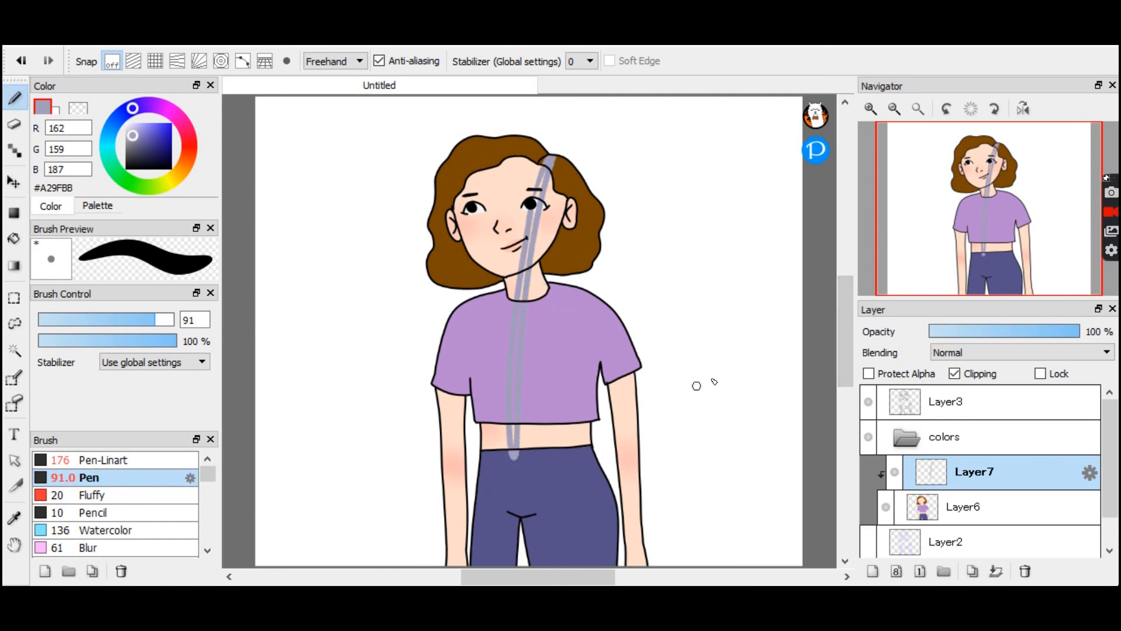
{"action": "key", "text": "ctrl+z"}
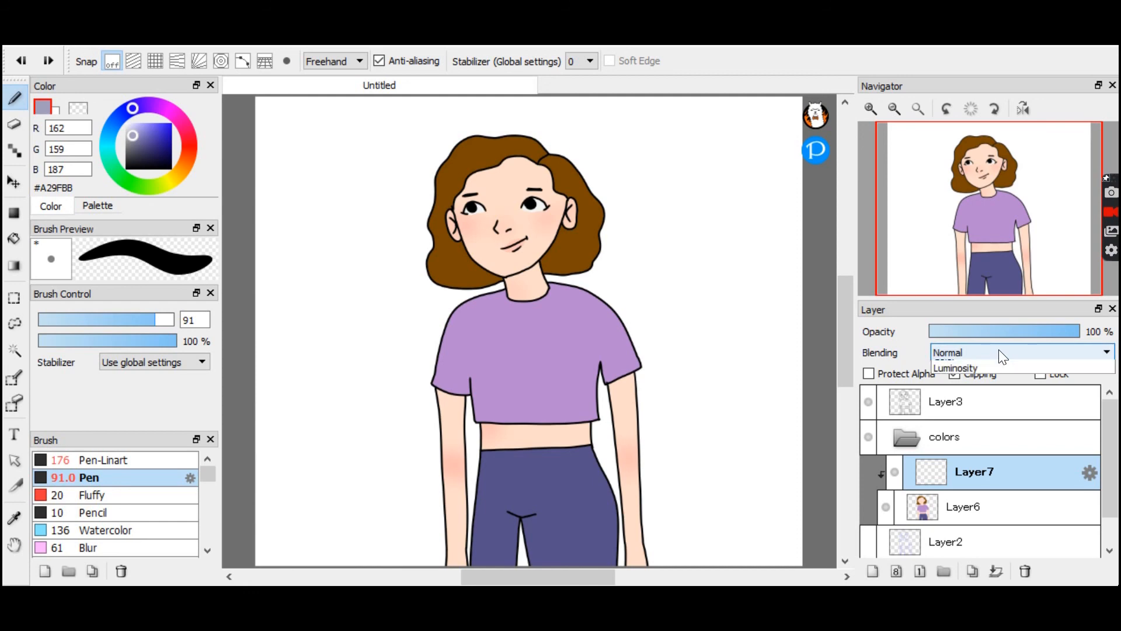
Set Layer7's blending to Multiply, darken the pen colour to #77758A and enlarge the pen to 212.
{"action": "left_click", "coordinate": [999, 351]}
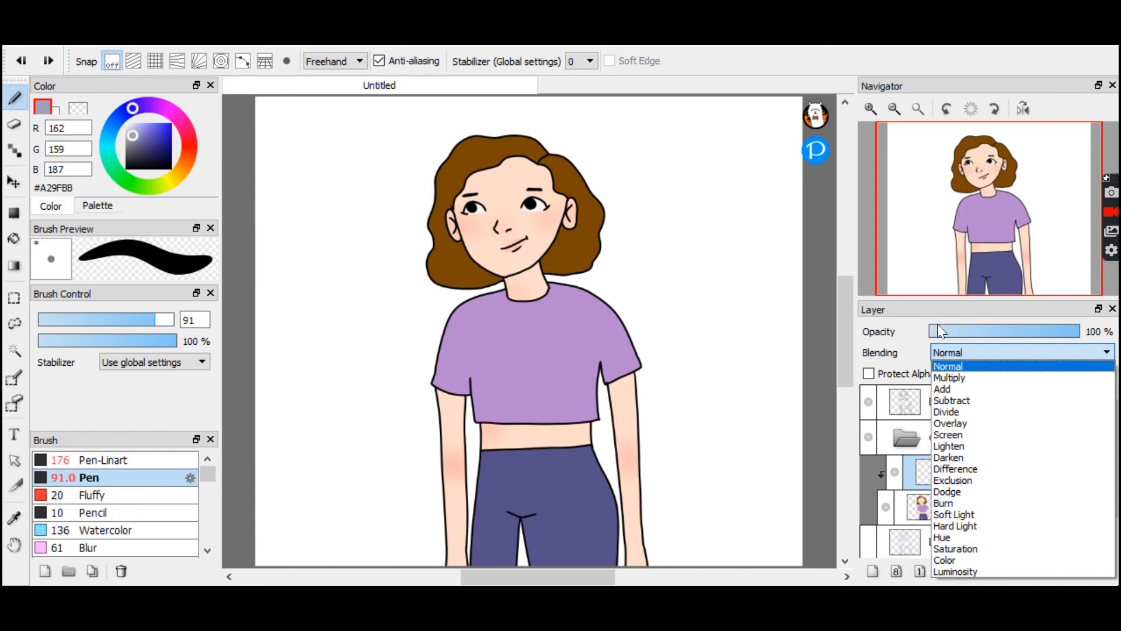
{"action": "left_click", "coordinate": [960, 378]}
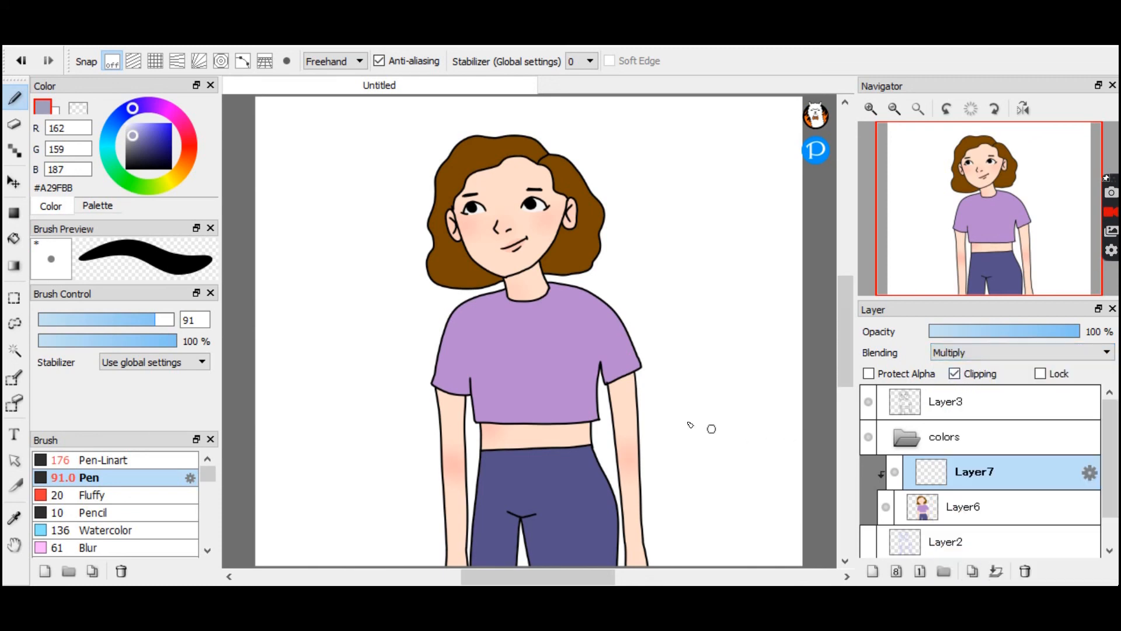
{"action": "mouse_move", "coordinate": [474, 317]}
{"action": "left_mouse_down"}
{"action": "mouse_move", "coordinate": [456, 426]}
{"action": "mouse_move", "coordinate": [465, 507]}
{"action": "mouse_move", "coordinate": [515, 299]}
{"action": "mouse_move", "coordinate": [405, 400]}
{"action": "mouse_move", "coordinate": [403, 313]}
{"action": "mouse_move", "coordinate": [553, 214]}
{"action": "mouse_move", "coordinate": [559, 299]}
{"action": "mouse_move", "coordinate": [625, 360]}
{"action": "left_mouse_up"}
{"action": "key", "text": "ctrl+z"}
{"action": "left_click", "coordinate": [133, 144]}
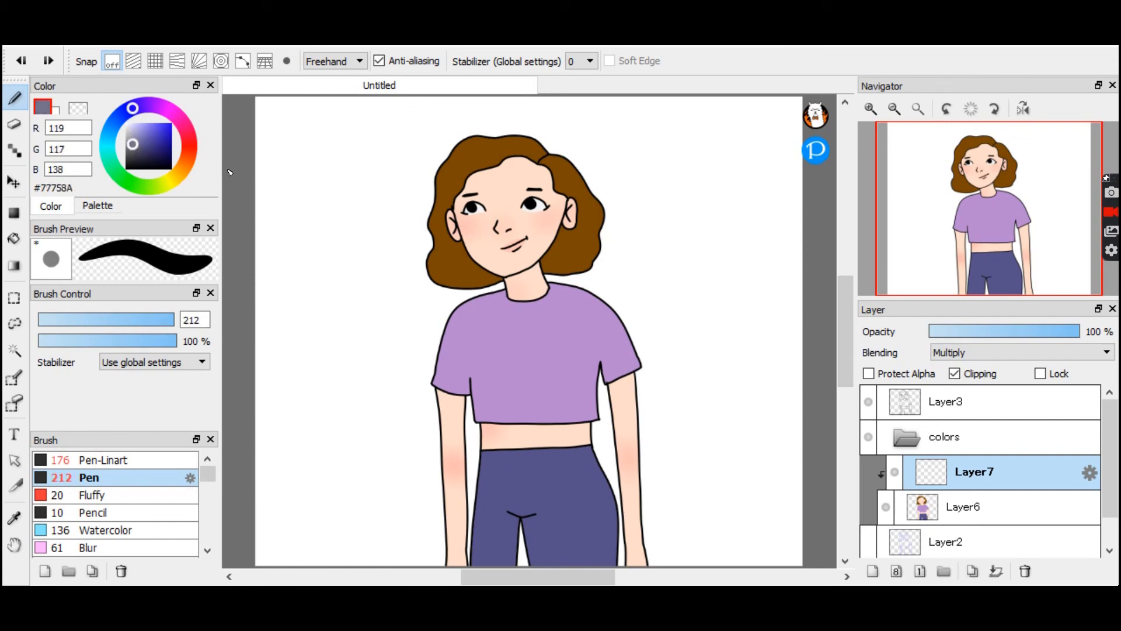
Test the shading colour with broad strokes across the figure, set Layer7's opacity to 65 % and clear the test strokes.
{"action": "left_click_drag", "start_coordinate": [530, 183], "coordinate": [453, 300]}
{"action": "mouse_move", "coordinate": [556, 163]}
{"action": "left_mouse_down"}
{"action": "mouse_move", "coordinate": [446, 350]}
{"action": "mouse_move", "coordinate": [467, 391]}
{"action": "left_mouse_up"}
{"action": "mouse_move", "coordinate": [619, 171]}
{"action": "left_mouse_down"}
{"action": "mouse_move", "coordinate": [610, 282]}
{"action": "mouse_move", "coordinate": [573, 245]}
{"action": "mouse_move", "coordinate": [467, 245]}
{"action": "mouse_move", "coordinate": [653, 367]}
{"action": "left_mouse_up"}
{"action": "key", "text": "Delete"}
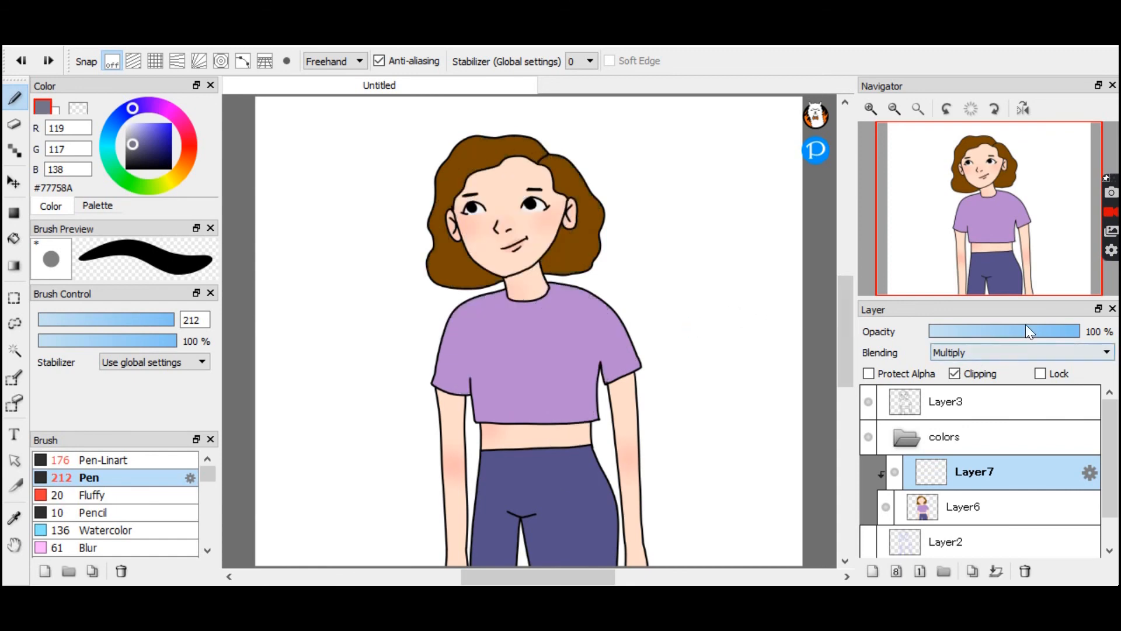
{"action": "left_click_drag", "start_coordinate": [523, 182], "coordinate": [438, 353]}
{"action": "left_click_drag", "start_coordinate": [587, 172], "coordinate": [436, 442]}
{"action": "left_click_drag", "start_coordinate": [584, 298], "coordinate": [607, 555]}
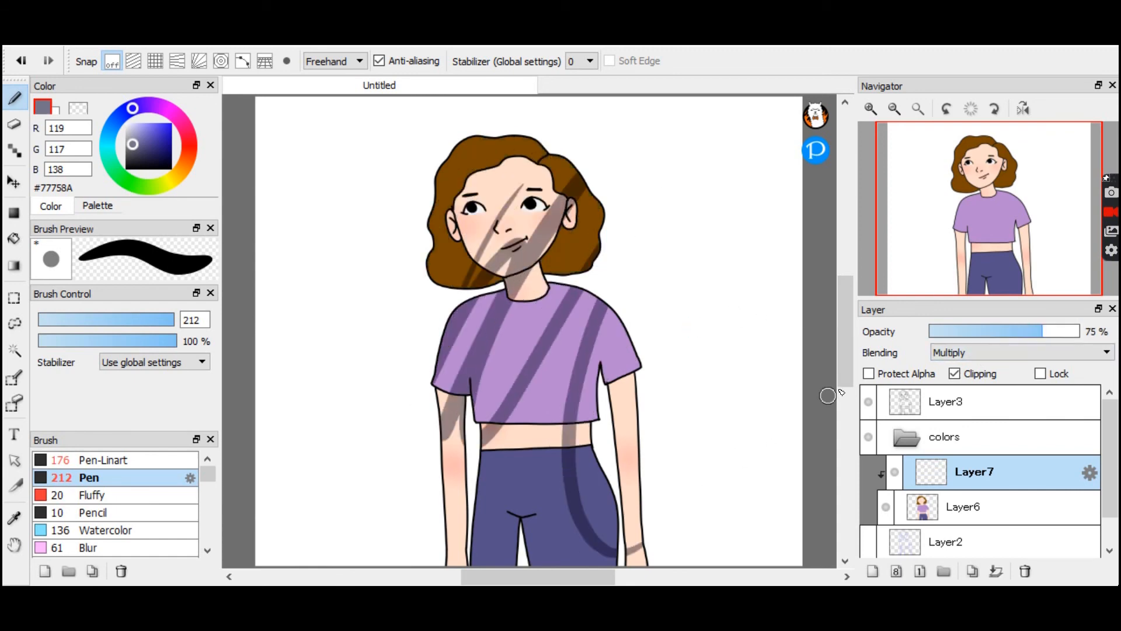
{"action": "key", "text": "Delete"}
{"action": "left_click_drag", "start_coordinate": [549, 140], "coordinate": [444, 513]}
{"action": "left_click_drag", "start_coordinate": [575, 163], "coordinate": [497, 467]}
{"action": "left_click_drag", "start_coordinate": [601, 207], "coordinate": [525, 470]}
{"action": "left_click_drag", "start_coordinate": [637, 329], "coordinate": [617, 382]}
{"action": "key", "text": "Delete"}
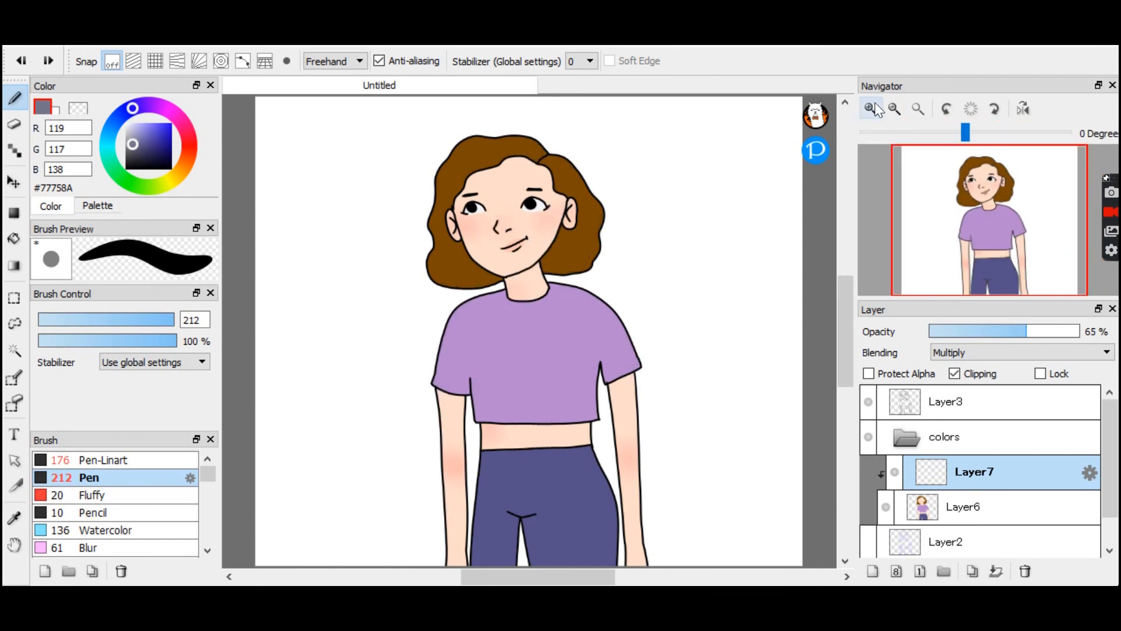
Shade the inner hollows of both ears with #77758A on Layer7.
{"action": "left_click", "coordinate": [870, 110]}
{"action": "left_click_drag", "start_coordinate": [952, 201], "coordinate": [951, 165]}
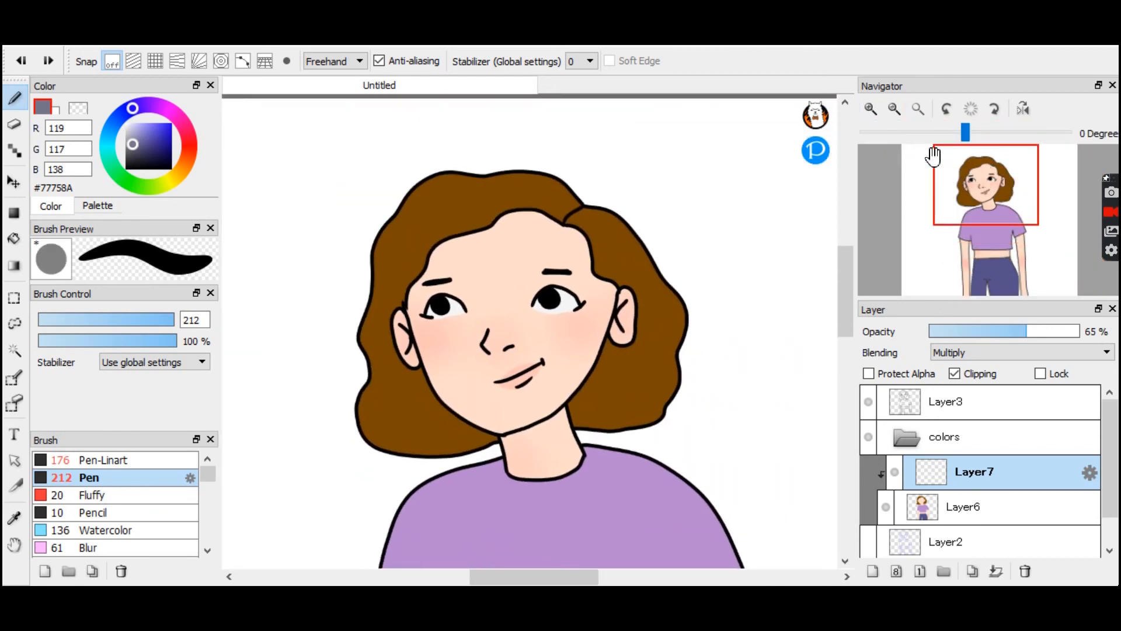
{"action": "left_click", "coordinate": [863, 110]}
{"action": "left_click", "coordinate": [871, 110]}
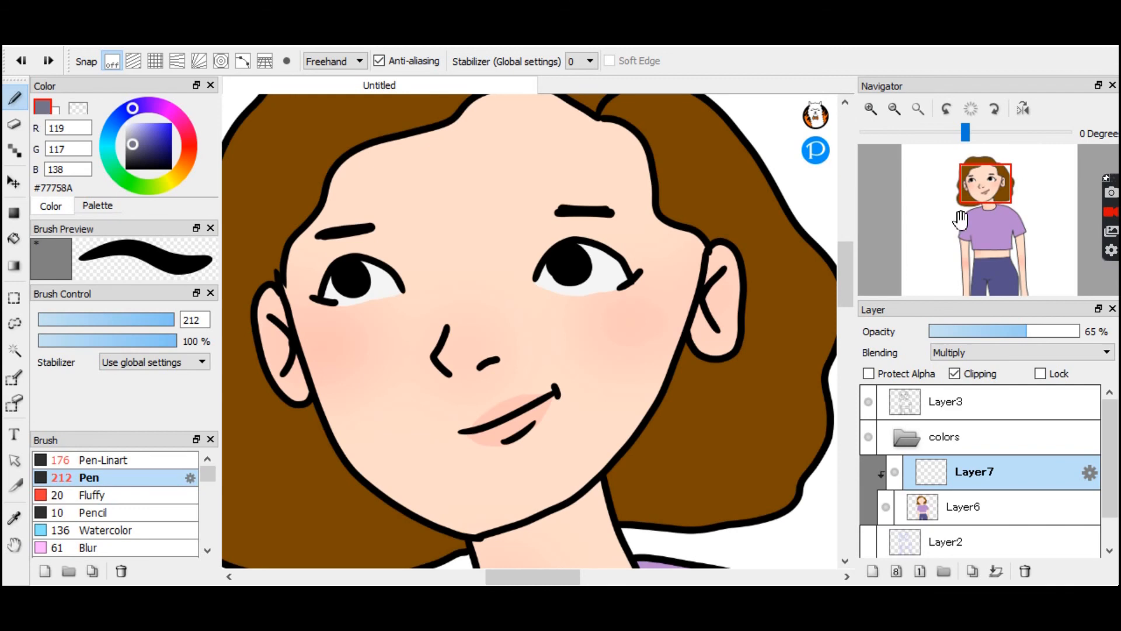
{"action": "mouse_move", "coordinate": [727, 277]}
{"action": "left_mouse_down"}
{"action": "mouse_move", "coordinate": [717, 322]}
{"action": "mouse_move", "coordinate": [719, 282]}
{"action": "left_mouse_up"}
{"action": "mouse_move", "coordinate": [281, 319]}
{"action": "left_mouse_down"}
{"action": "mouse_move", "coordinate": [264, 320]}
{"action": "mouse_move", "coordinate": [280, 365]}
{"action": "left_mouse_up"}
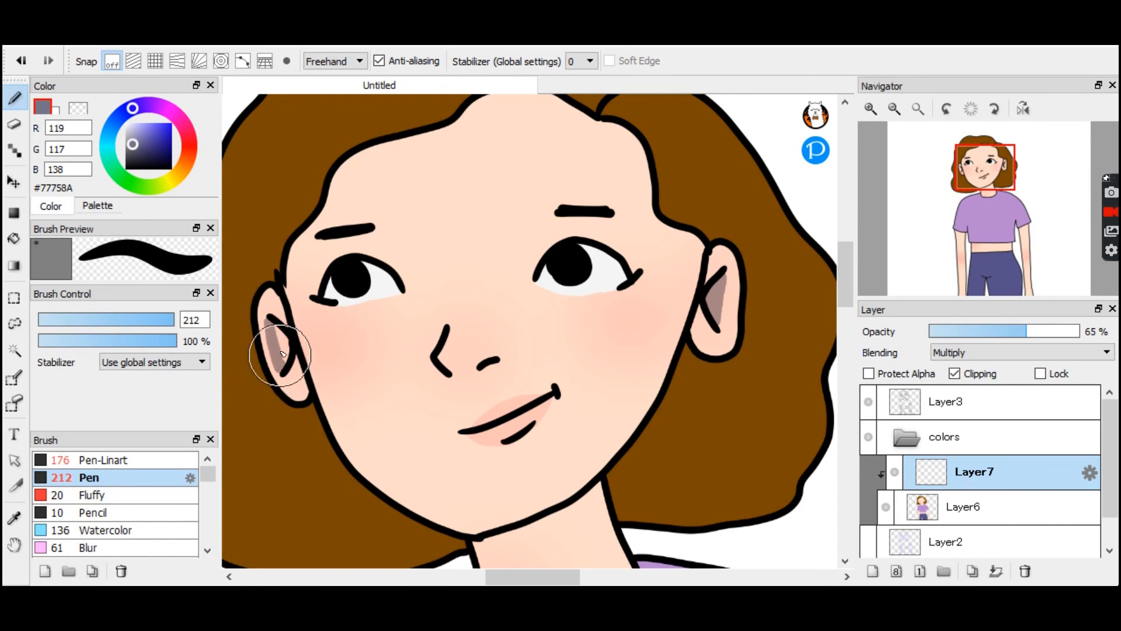
{"action": "key", "text": "ctrl+z"}
{"action": "mouse_move", "coordinate": [273, 321]}
{"action": "left_mouse_down"}
{"action": "mouse_move", "coordinate": [279, 358]}
{"action": "mouse_move", "coordinate": [276, 324]}
{"action": "mouse_move", "coordinate": [285, 356]}
{"action": "mouse_move", "coordinate": [288, 343]}
{"action": "mouse_move", "coordinate": [279, 366]}
{"action": "left_mouse_up"}
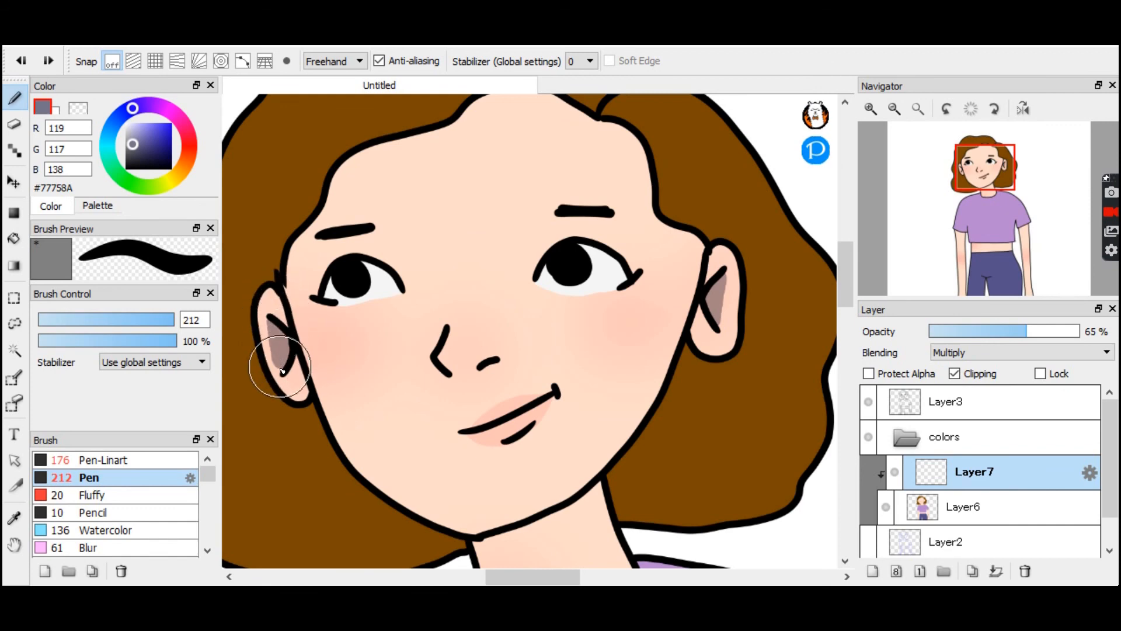
Sketch a few light-direction strokes on Layer3 in the empty area beside the head and undo them.
{"action": "left_click", "coordinate": [918, 109]}
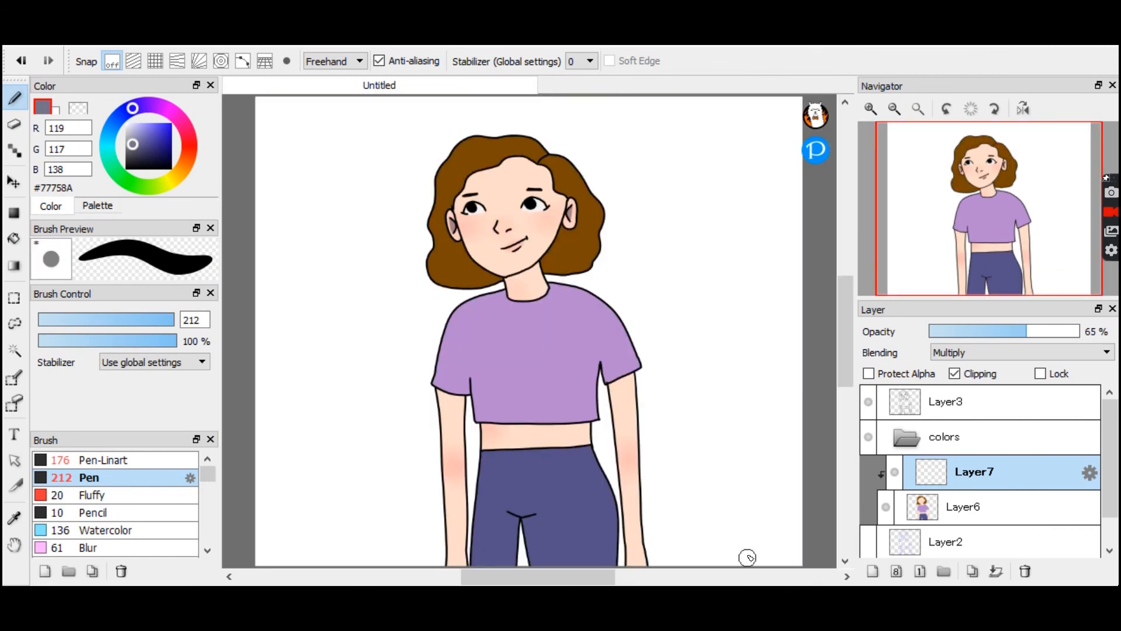
{"action": "mouse_move", "coordinate": [866, 275]}
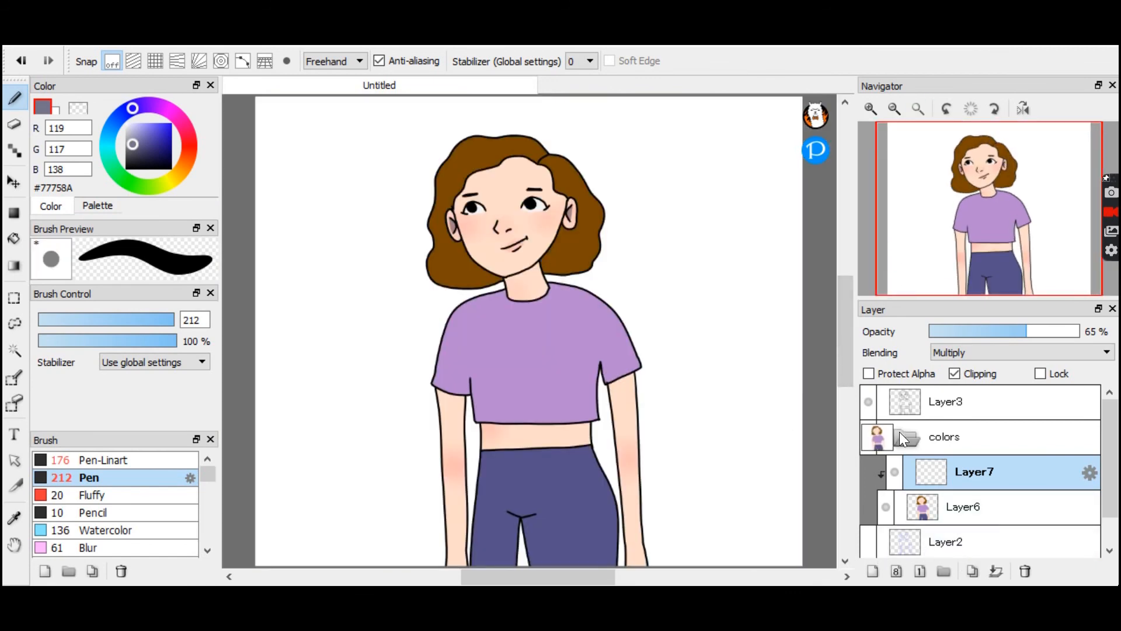
{"action": "left_click", "coordinate": [937, 400]}
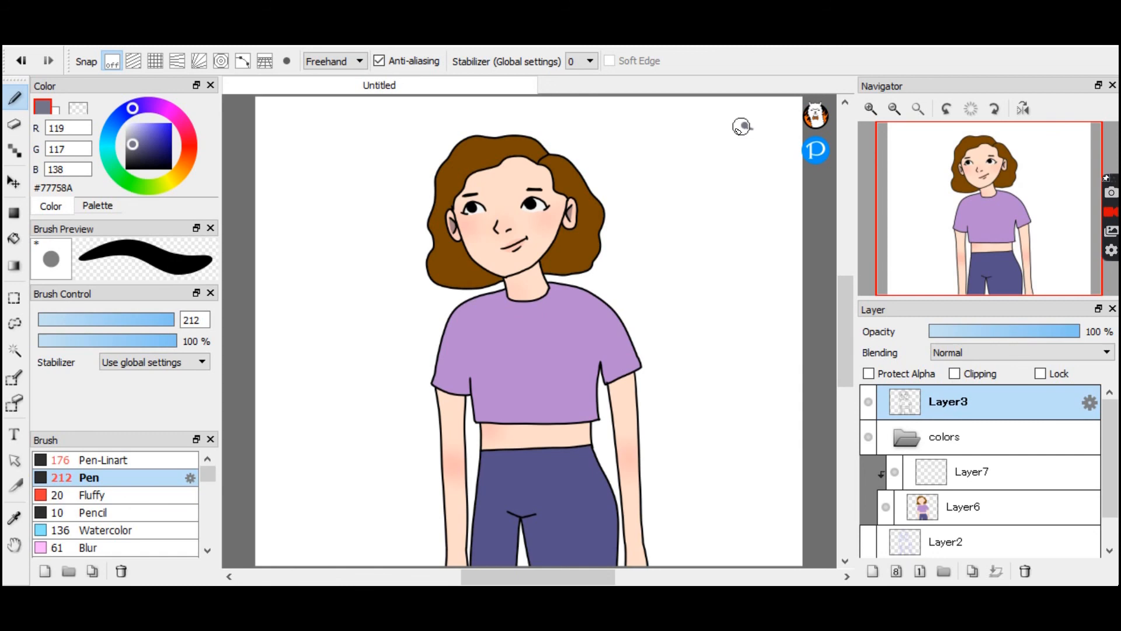
{"action": "left_click_drag", "start_coordinate": [743, 126], "coordinate": [661, 176]}
{"action": "key", "text": "ctrl+z"}
{"action": "mouse_move", "coordinate": [742, 126]}
{"action": "left_mouse_down"}
{"action": "mouse_move", "coordinate": [639, 157]}
{"action": "mouse_move", "coordinate": [658, 192]}
{"action": "mouse_move", "coordinate": [690, 213]}
{"action": "mouse_move", "coordinate": [741, 221]}
{"action": "left_mouse_up"}
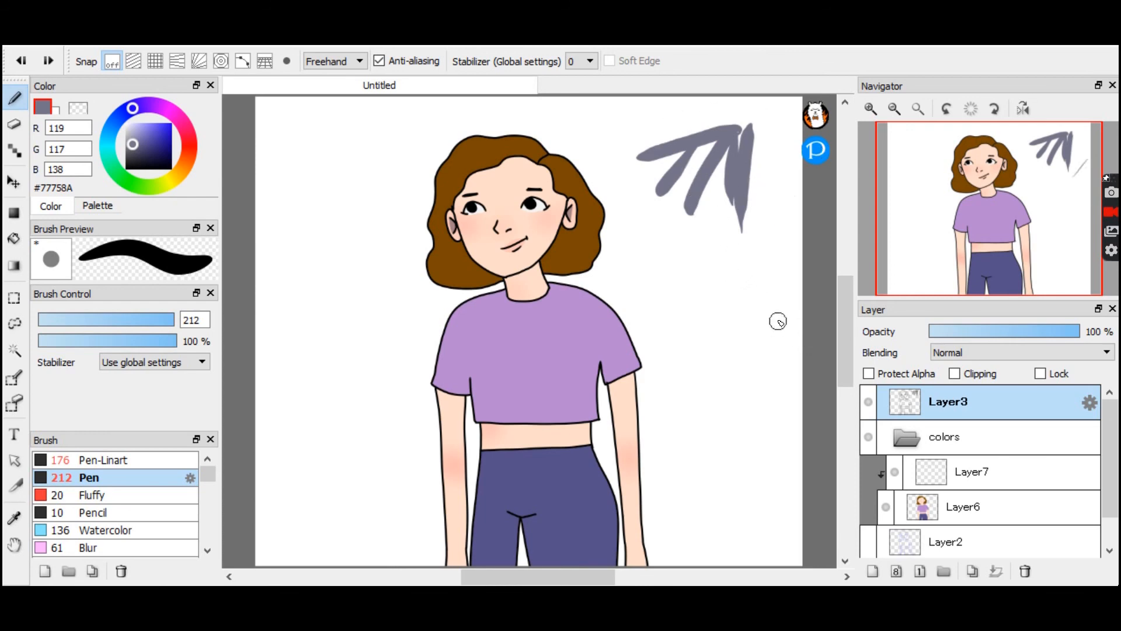
{"action": "key", "text": "ctrl+z"}
{"action": "key", "text": "ctrl+z"}
{"action": "key", "text": "ctrl+z"}
{"action": "key", "text": "ctrl+z"}
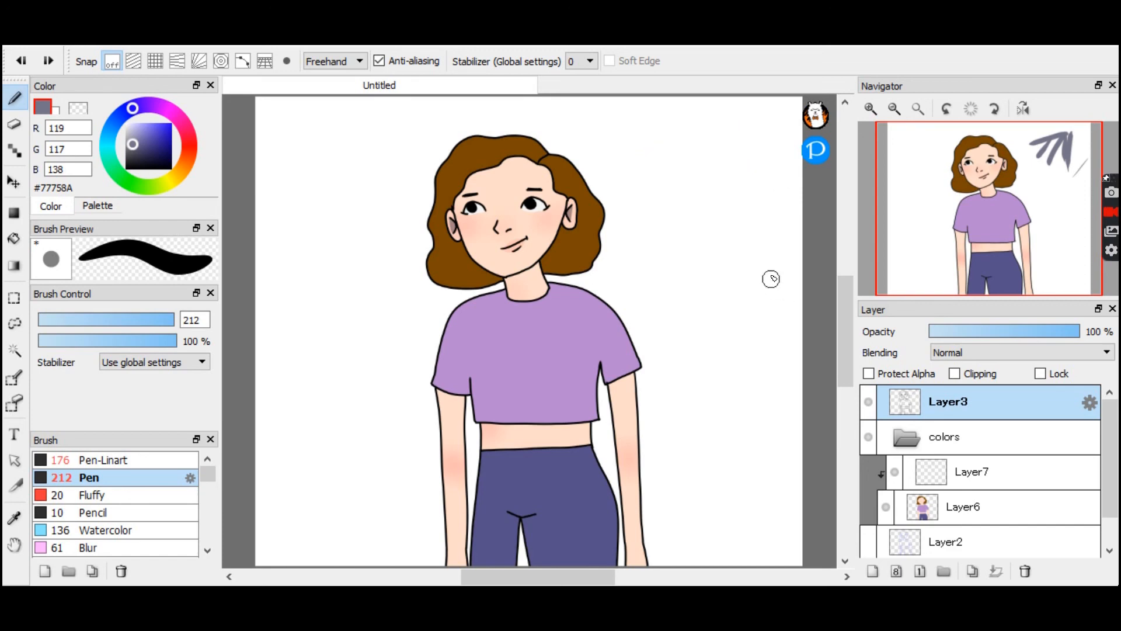
Outline a shadow across the neck on Layer7 and fill the area between it and the chin with #77758A.
{"action": "left_click", "coordinate": [959, 486]}
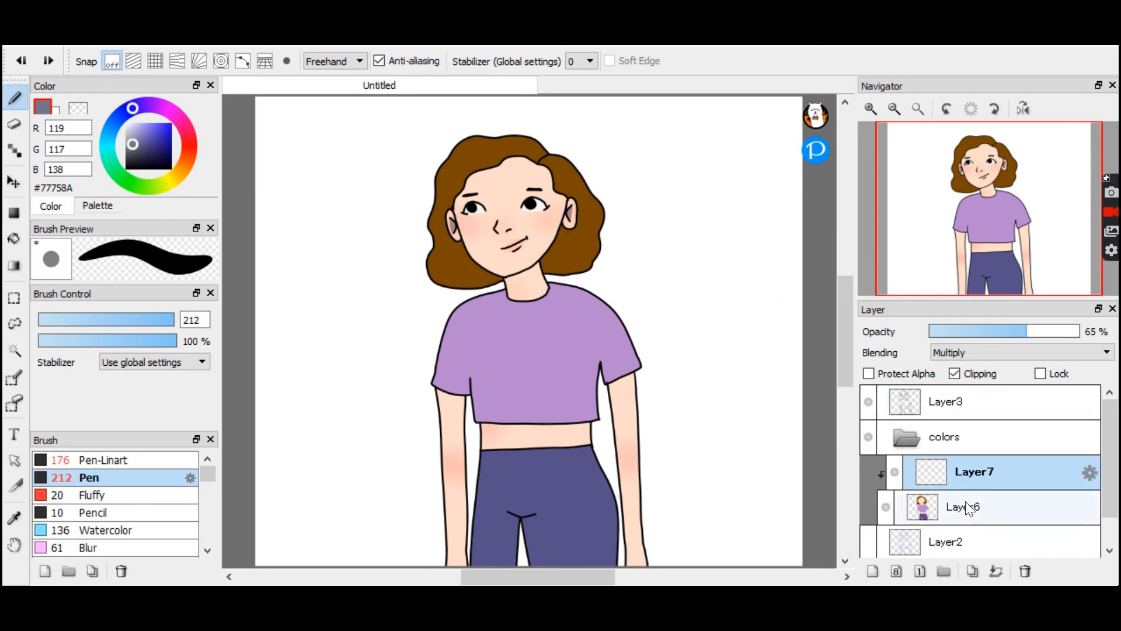
{"action": "left_click", "coordinate": [871, 109]}
{"action": "left_click", "coordinate": [871, 109]}
{"action": "mouse_move", "coordinate": [977, 212]}
{"action": "left_mouse_down"}
{"action": "mouse_move", "coordinate": [978, 184]}
{"action": "mouse_move", "coordinate": [971, 197]}
{"action": "left_mouse_up"}
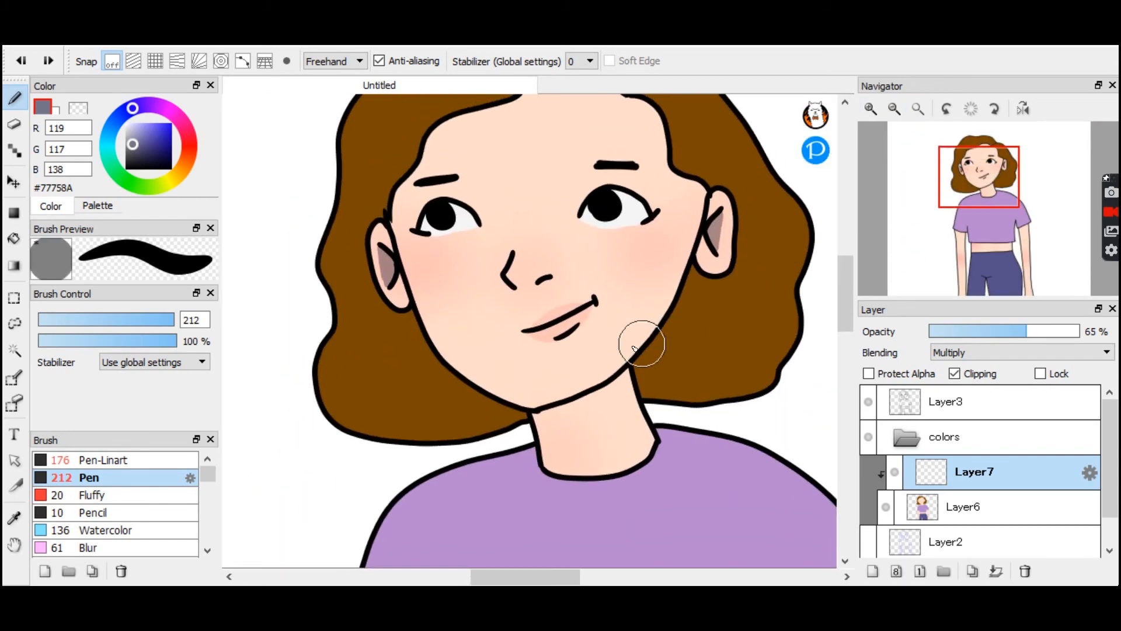
{"action": "mouse_move", "coordinate": [540, 435]}
{"action": "left_mouse_down"}
{"action": "mouse_move", "coordinate": [643, 406]}
{"action": "mouse_move", "coordinate": [633, 400]}
{"action": "left_mouse_up"}
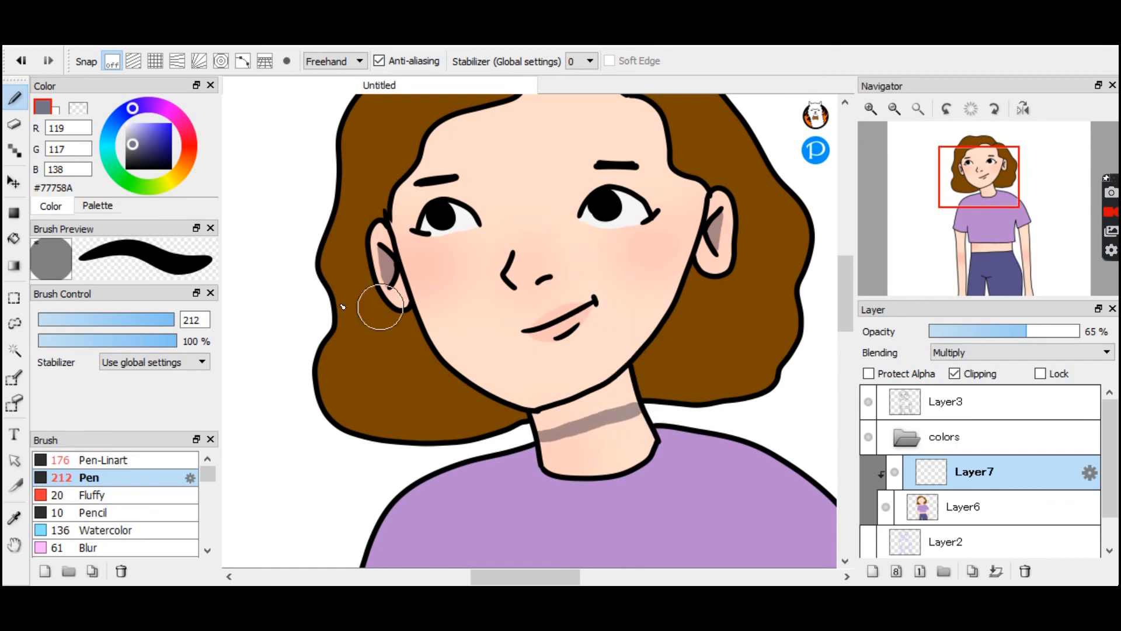
{"action": "left_click", "coordinate": [14, 238]}
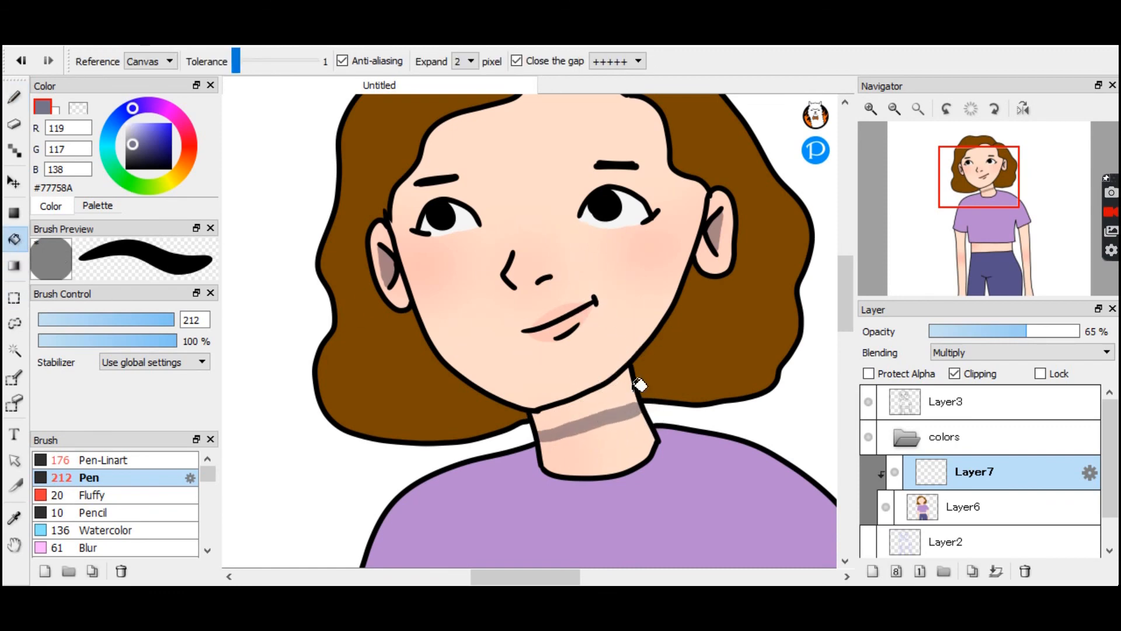
{"action": "left_click", "coordinate": [636, 386]}
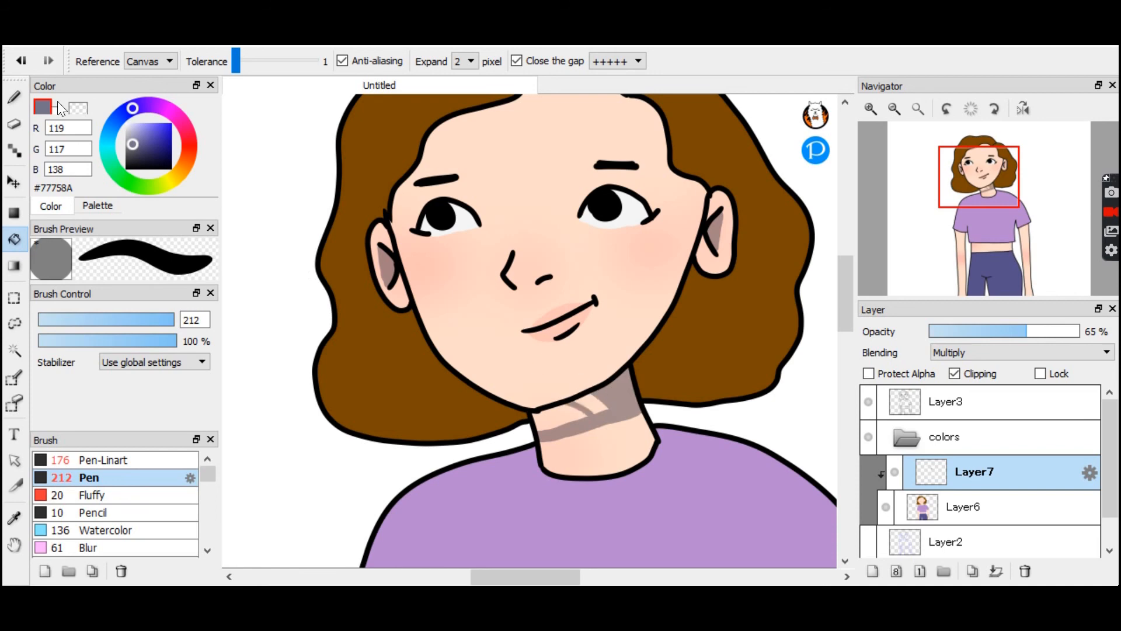
{"action": "left_click", "coordinate": [14, 98]}
{"action": "mouse_move", "coordinate": [551, 428]}
{"action": "left_mouse_down"}
{"action": "mouse_move", "coordinate": [604, 396]}
{"action": "mouse_move", "coordinate": [566, 424]}
{"action": "mouse_move", "coordinate": [609, 415]}
{"action": "mouse_move", "coordinate": [537, 435]}
{"action": "mouse_move", "coordinate": [615, 424]}
{"action": "left_mouse_up"}
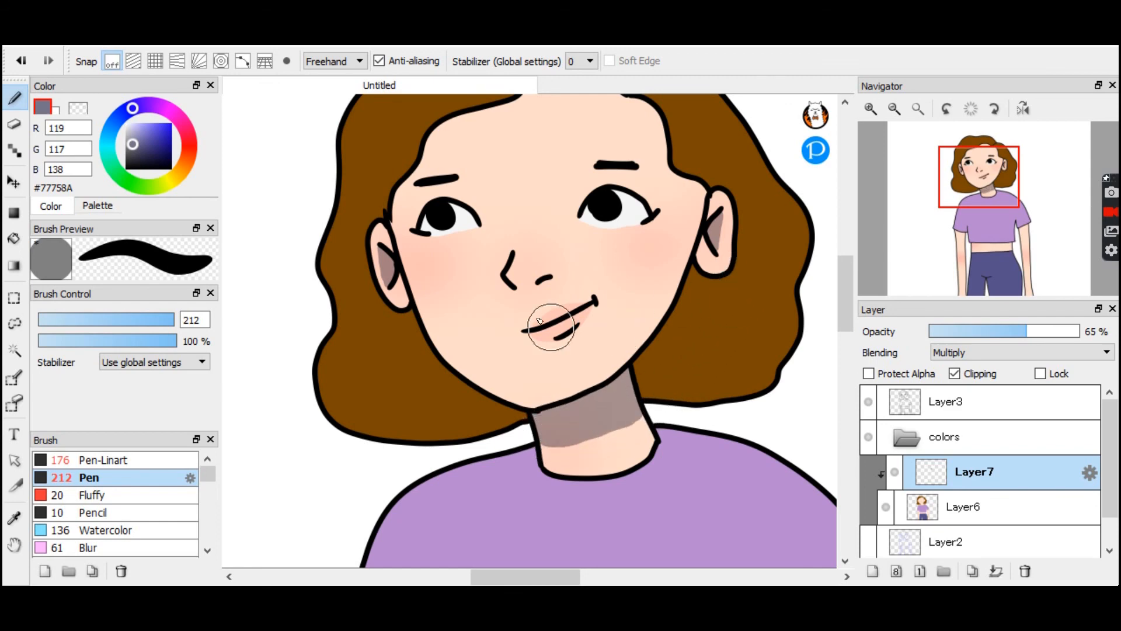
Shade beneath the lower lip and the nose, and reduce the pen to 47 to shade the upper edges of the eye whites.
{"action": "left_click", "coordinate": [869, 105]}
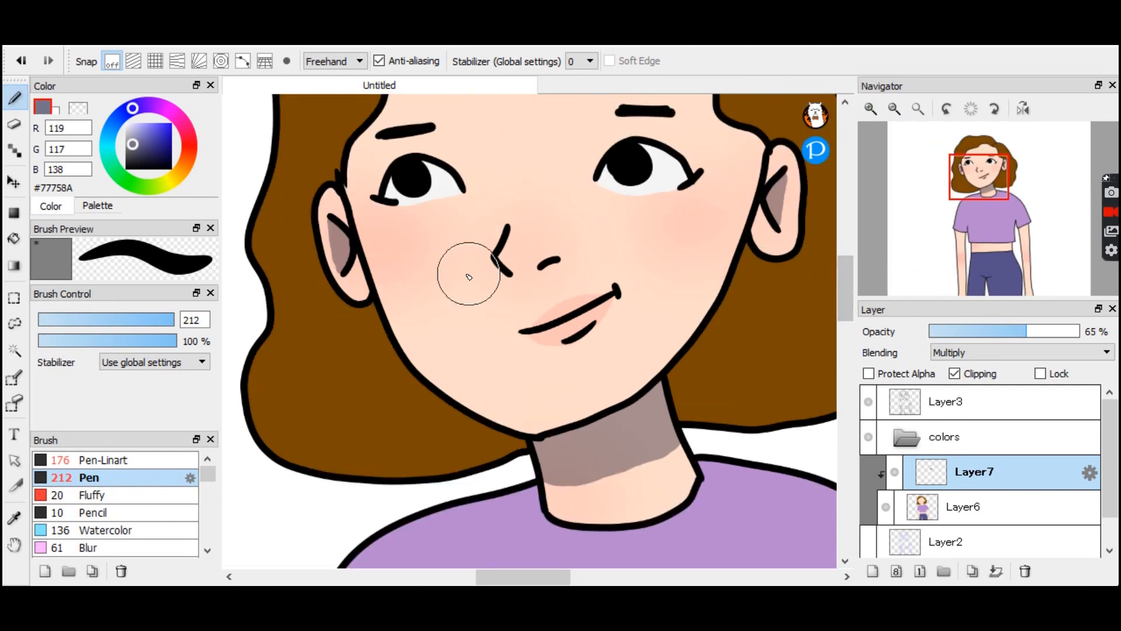
{"action": "left_click_drag", "start_coordinate": [846, 296], "coordinate": [846, 287]}
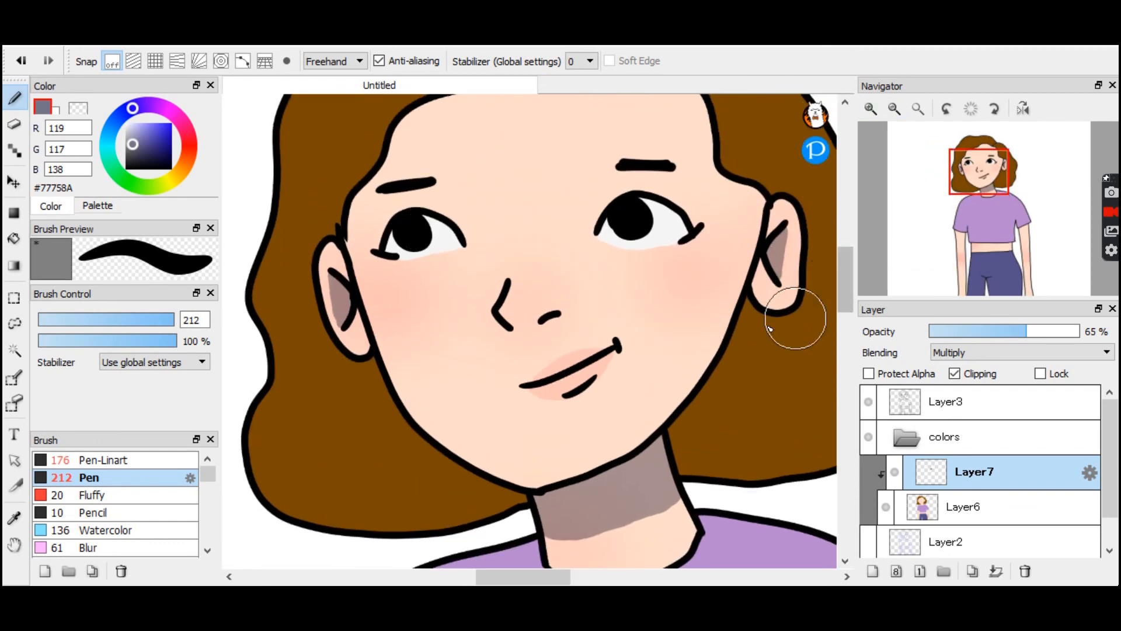
{"action": "mouse_move", "coordinate": [648, 201]}
{"action": "left_mouse_down"}
{"action": "mouse_move", "coordinate": [664, 220]}
{"action": "mouse_move", "coordinate": [676, 217]}
{"action": "left_mouse_up"}
{"action": "key", "text": "ctrl+z"}
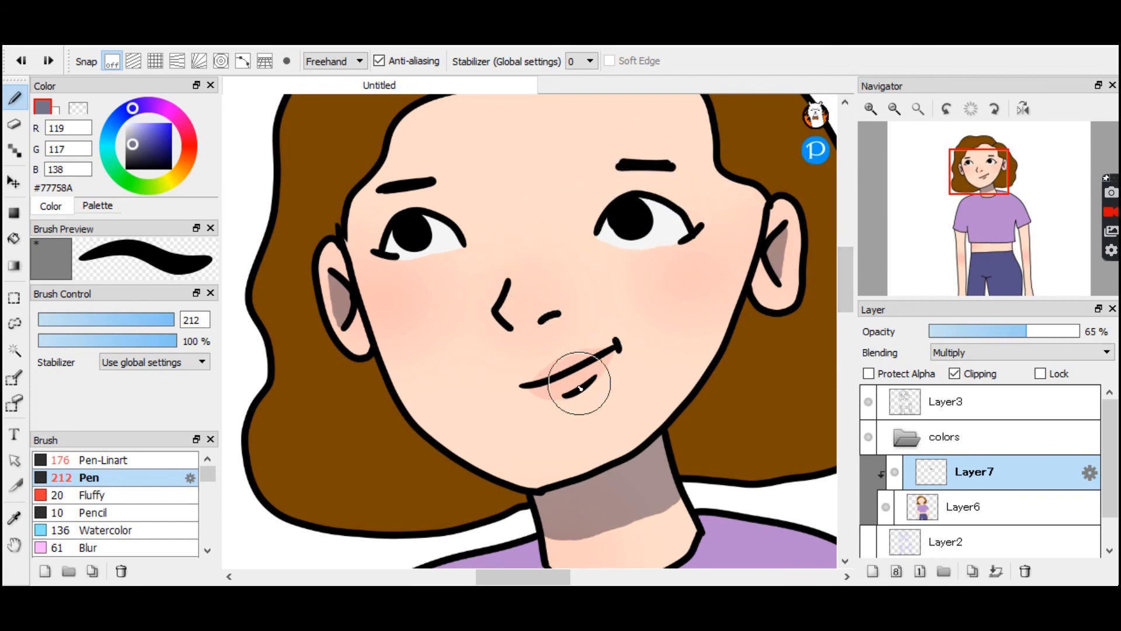
{"action": "left_click_drag", "start_coordinate": [576, 395], "coordinate": [576, 396]}
{"action": "left_click_drag", "start_coordinate": [501, 308], "coordinate": [530, 326]}
{"action": "left_click_drag", "start_coordinate": [139, 321], "coordinate": [132, 324]}
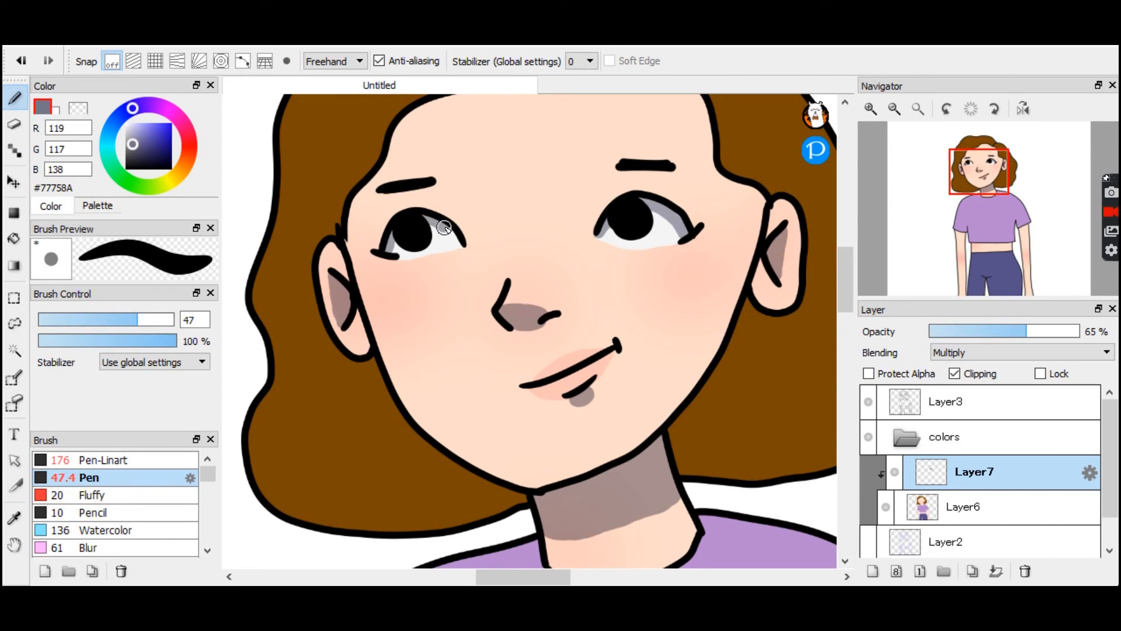
Set the pen size to 78 and paint a shadow on the forehead along the right-hand hairline down to the ear.
{"action": "left_click_drag", "start_coordinate": [850, 279], "coordinate": [847, 273]}
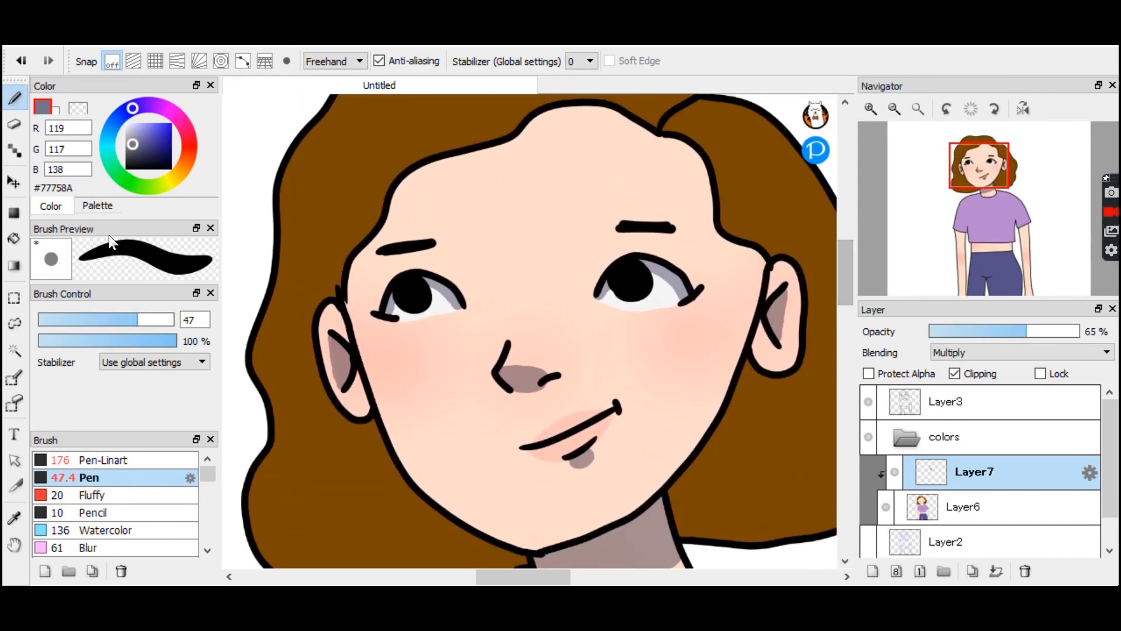
{"action": "left_click_drag", "start_coordinate": [131, 317], "coordinate": [150, 322]}
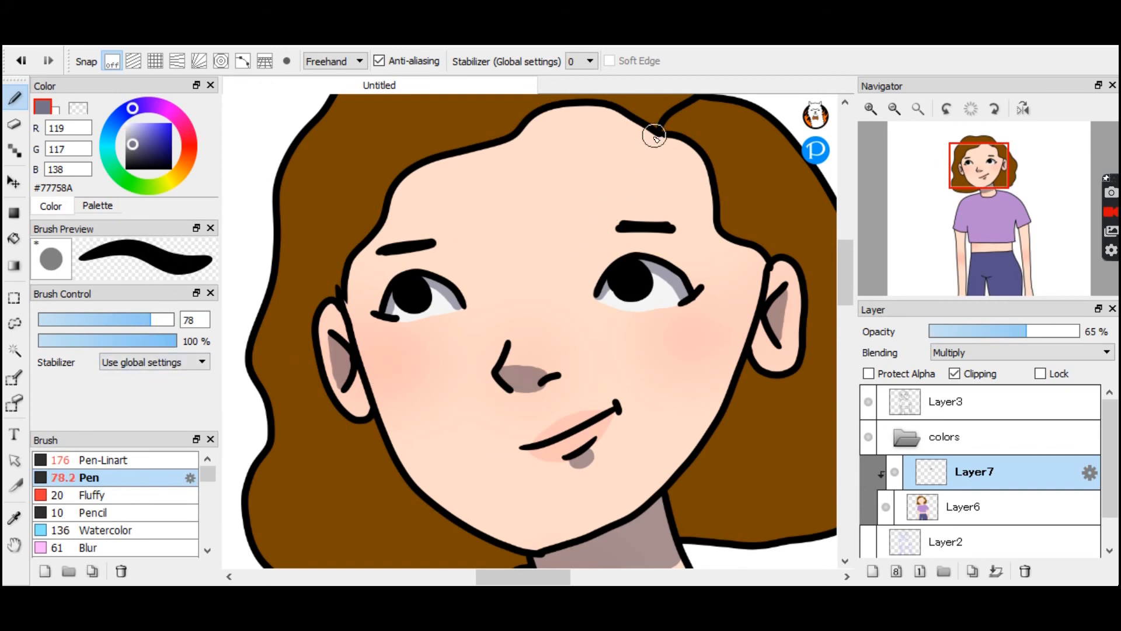
{"action": "mouse_move", "coordinate": [657, 139]}
{"action": "left_mouse_down"}
{"action": "mouse_move", "coordinate": [689, 152]}
{"action": "mouse_move", "coordinate": [692, 165]}
{"action": "left_mouse_up"}
{"action": "key", "text": "ctrl+z"}
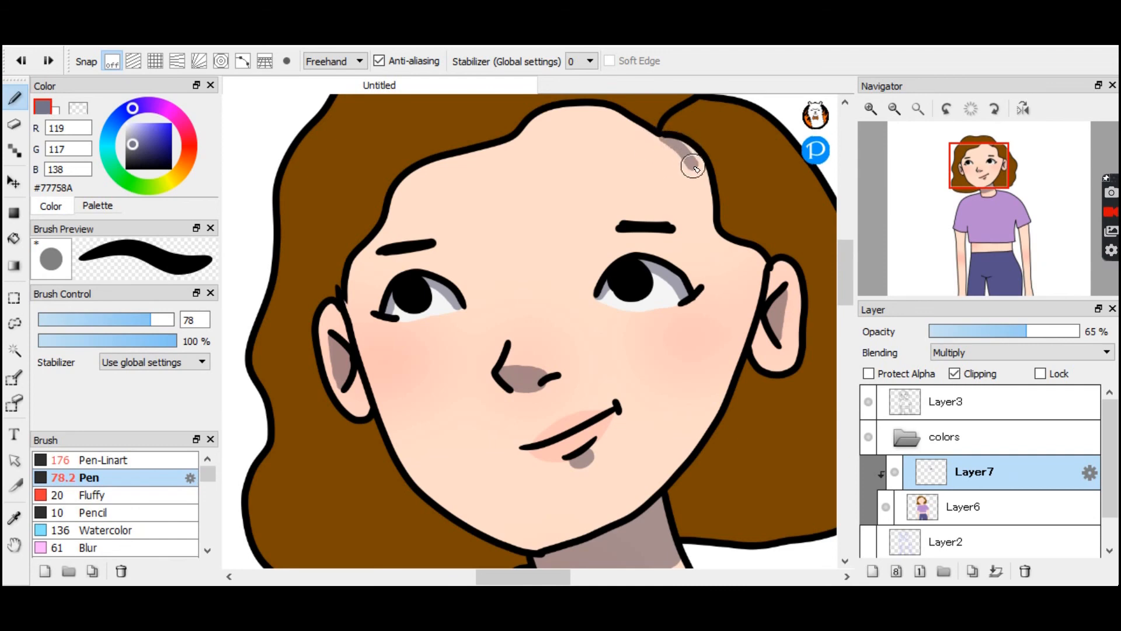
{"action": "key", "text": "ctrl+z"}
{"action": "mouse_move", "coordinate": [663, 130]}
{"action": "left_mouse_down"}
{"action": "mouse_move", "coordinate": [699, 163]}
{"action": "mouse_move", "coordinate": [717, 235]}
{"action": "mouse_move", "coordinate": [756, 259]}
{"action": "left_mouse_up"}
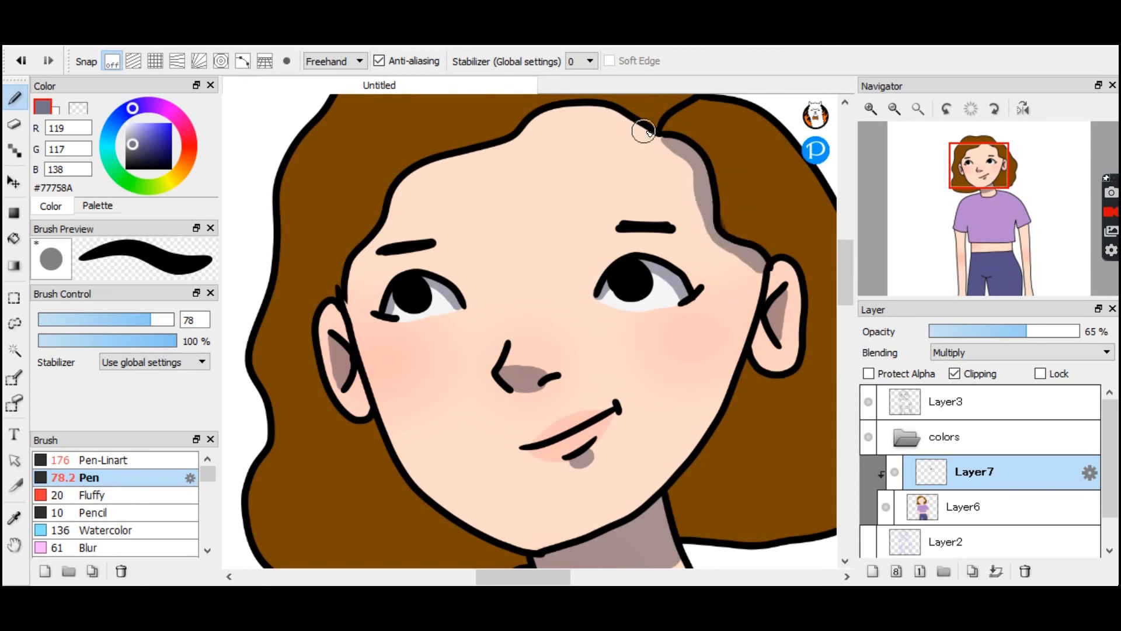
Undo the shadow stroke at the top of the forehead and shade along the left-hand hairline from the ear upward.
{"action": "mouse_move", "coordinate": [665, 145]}
{"action": "left_mouse_down"}
{"action": "mouse_move", "coordinate": [644, 137]}
{"action": "mouse_move", "coordinate": [670, 138]}
{"action": "mouse_move", "coordinate": [590, 109]}
{"action": "left_mouse_up"}
{"action": "key", "text": "ctrl+z"}
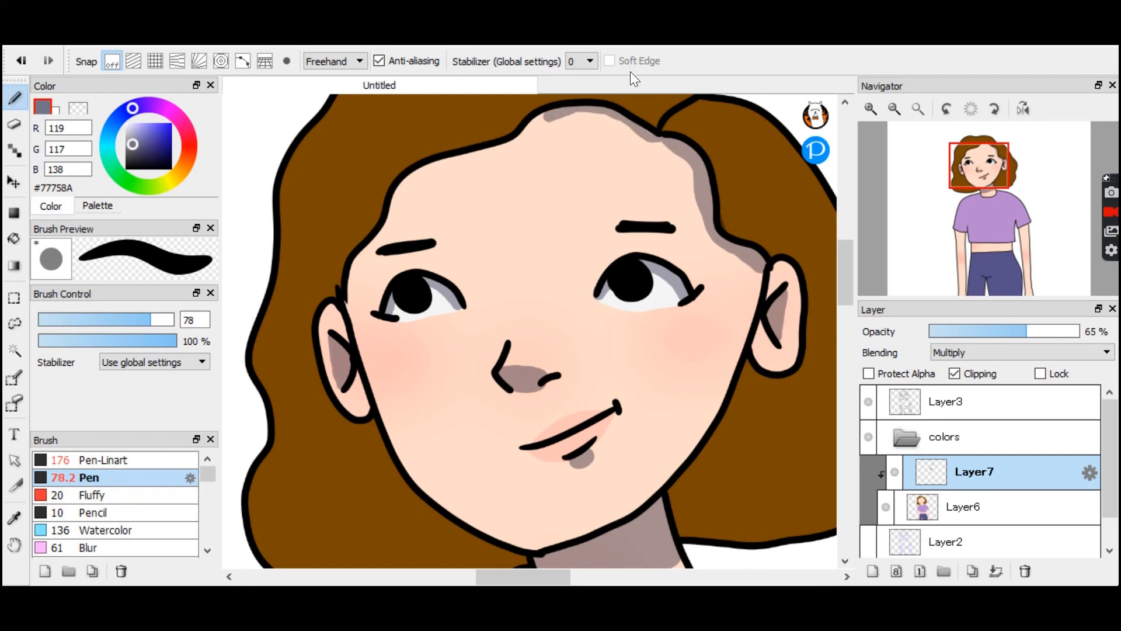
{"action": "key", "text": "ctrl+z"}
{"action": "mouse_move", "coordinate": [346, 299]}
{"action": "left_mouse_down"}
{"action": "mouse_move", "coordinate": [420, 169]}
{"action": "mouse_move", "coordinate": [591, 129]}
{"action": "left_mouse_up"}
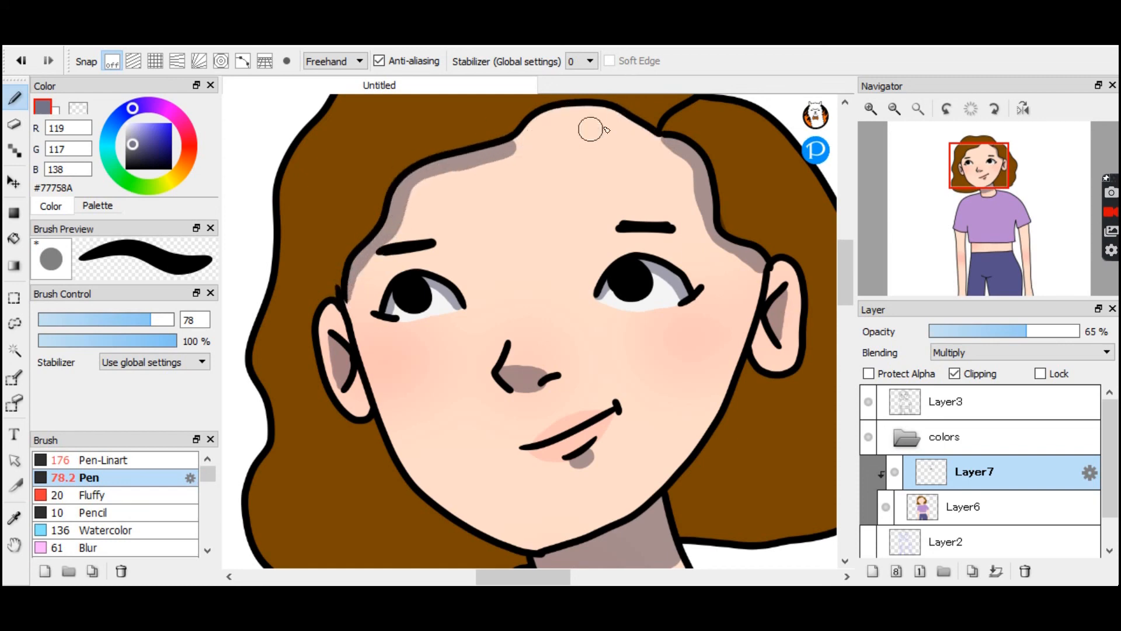
Paint a thin shadow along the top of the forehead, joining the hairline shadows on both sides.
{"action": "mouse_move", "coordinate": [505, 152]}
{"action": "left_mouse_down"}
{"action": "mouse_move", "coordinate": [542, 121]}
{"action": "mouse_move", "coordinate": [585, 111]}
{"action": "mouse_move", "coordinate": [668, 150]}
{"action": "left_mouse_up"}
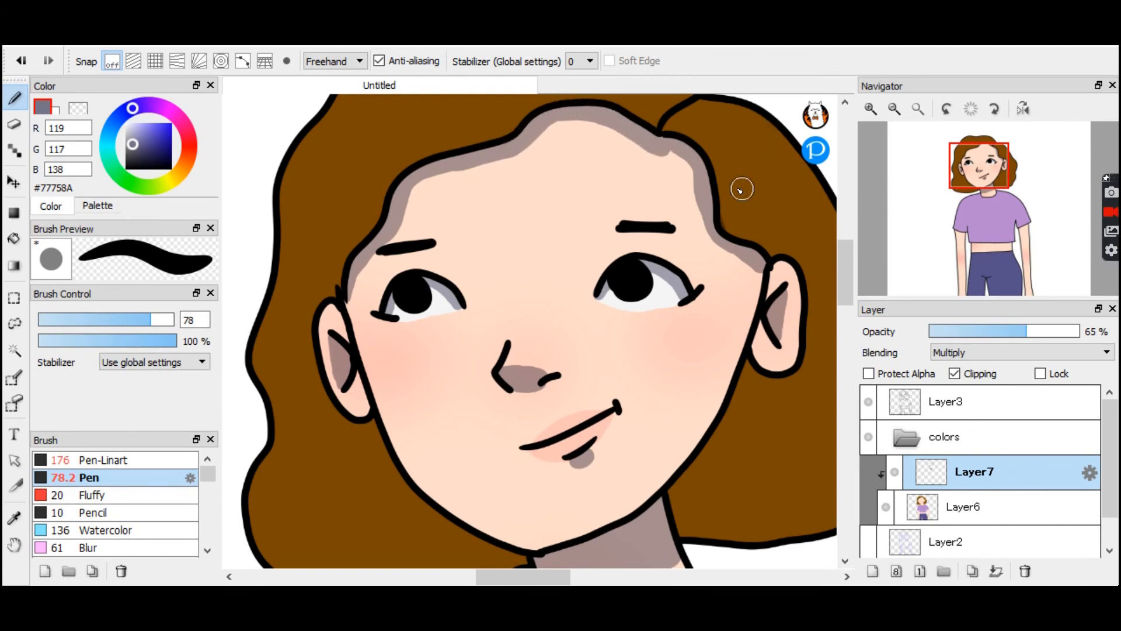
{"action": "key", "text": "ctrl+z"}
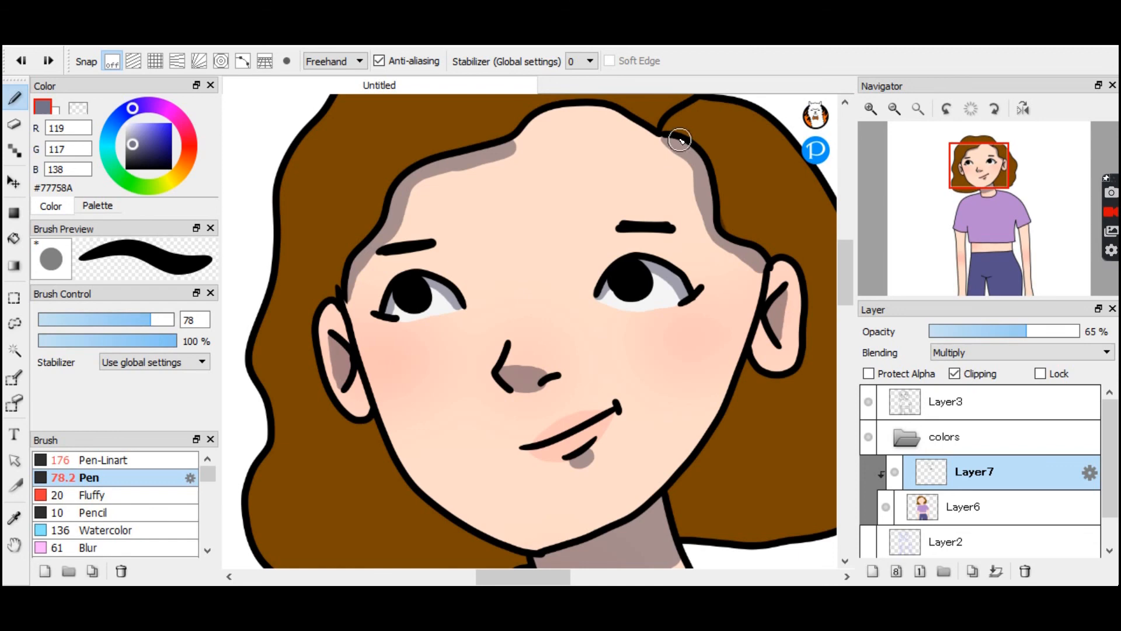
{"action": "mouse_move", "coordinate": [629, 120]}
{"action": "left_mouse_down"}
{"action": "mouse_move", "coordinate": [583, 107]}
{"action": "mouse_move", "coordinate": [538, 131]}
{"action": "left_mouse_up"}
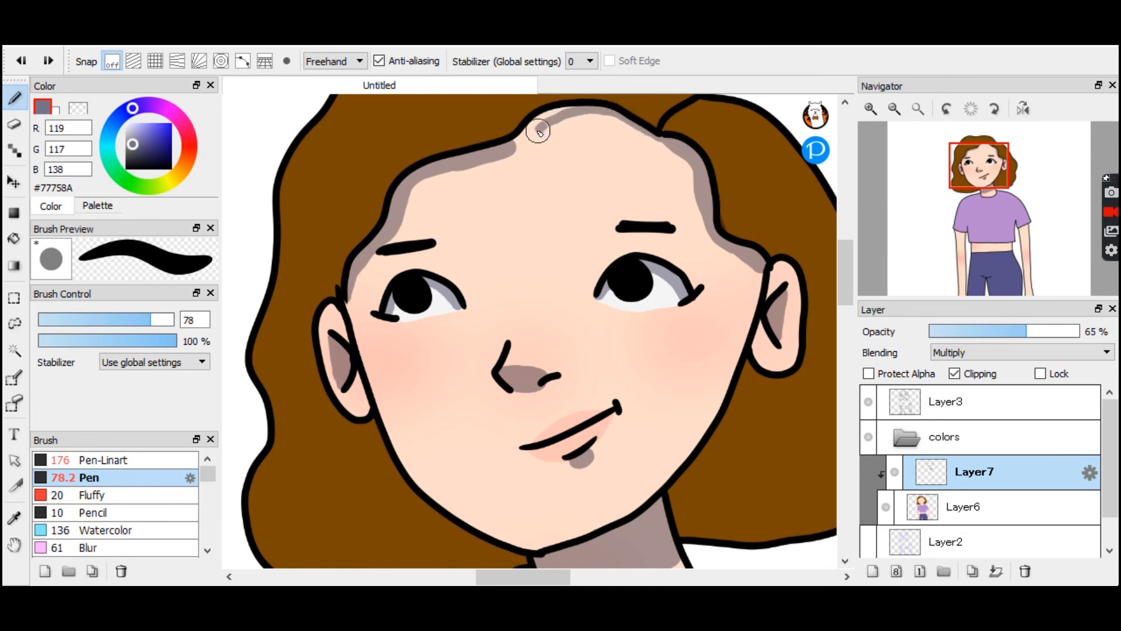
{"action": "left_click_drag", "start_coordinate": [521, 138], "coordinate": [548, 118]}
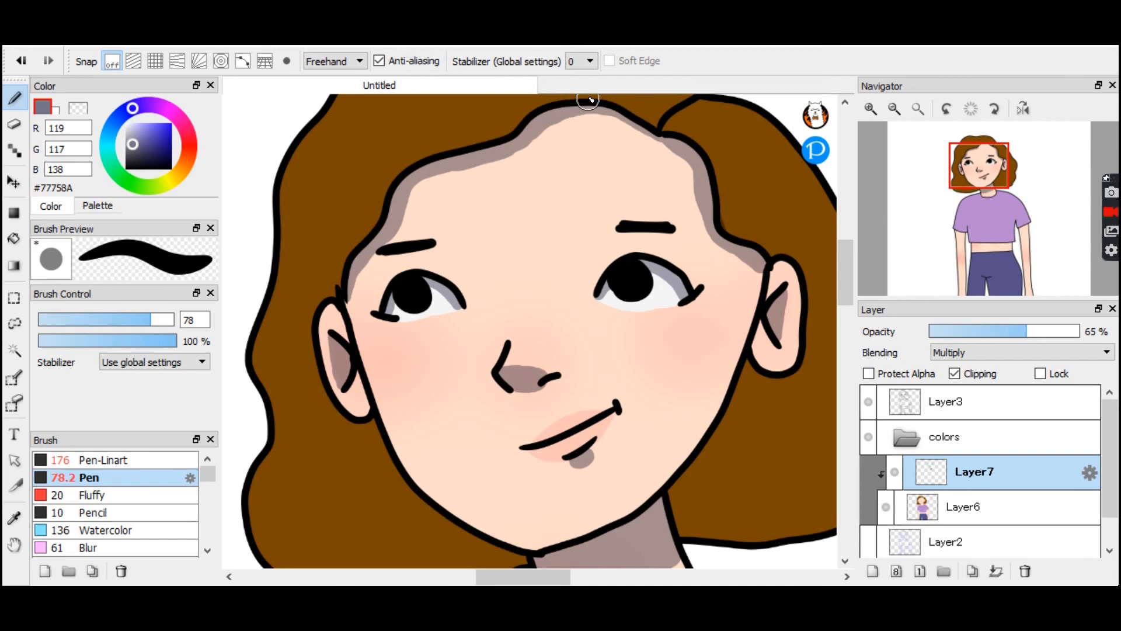
{"action": "mouse_move", "coordinate": [548, 120]}
{"action": "left_mouse_down"}
{"action": "mouse_move", "coordinate": [613, 117]}
{"action": "mouse_move", "coordinate": [652, 130]}
{"action": "left_mouse_up"}
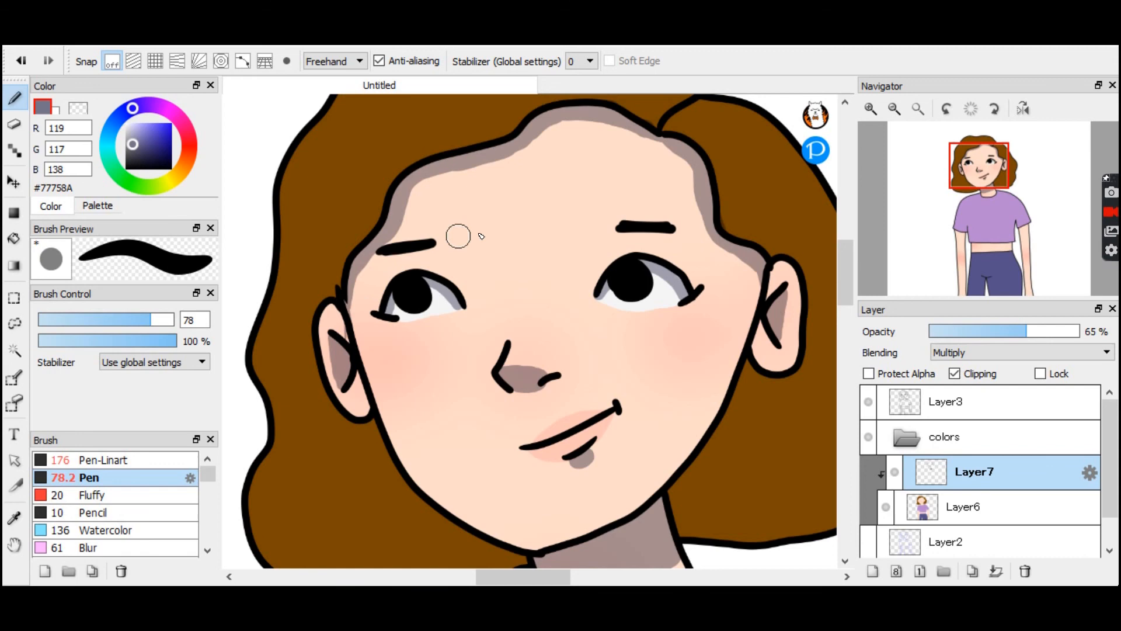
Shade the left edge of the neck from the chin shadow down to the shirt collar.
{"action": "left_click_drag", "start_coordinate": [845, 278], "coordinate": [853, 313]}
{"action": "mouse_move", "coordinate": [553, 316]}
{"action": "left_mouse_down"}
{"action": "mouse_move", "coordinate": [548, 359]}
{"action": "mouse_move", "coordinate": [557, 344]}
{"action": "left_mouse_up"}
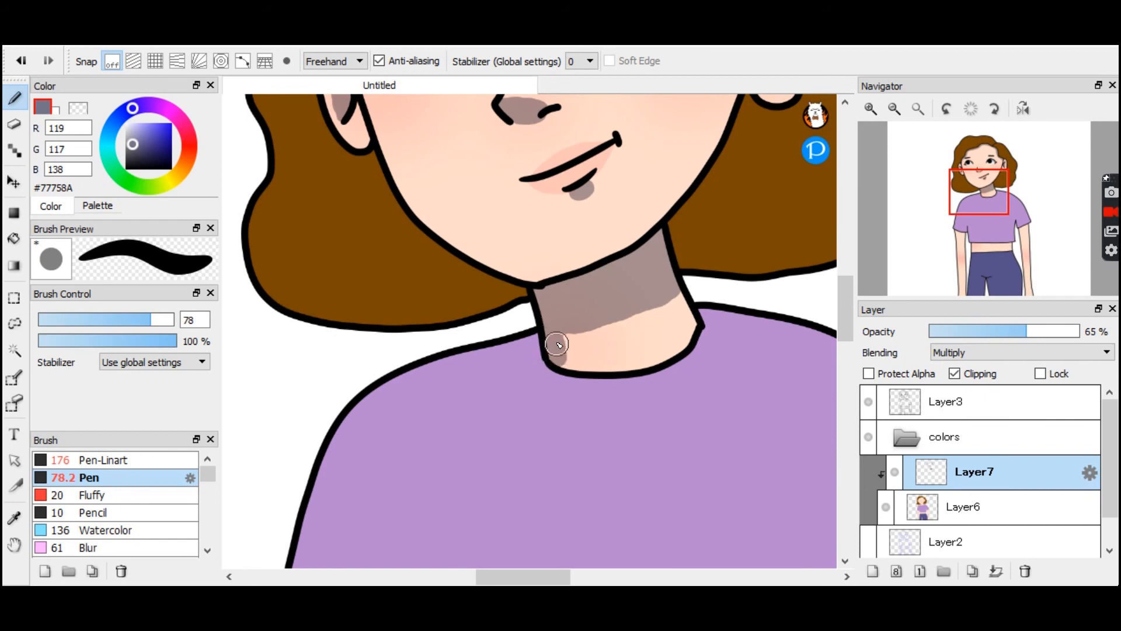
{"action": "scroll", "coordinate": [845, 298], "scroll_direction": "up", "scroll_amount": 2}
{"action": "scroll", "coordinate": [846, 280], "scroll_direction": "down", "scroll_amount": 2}
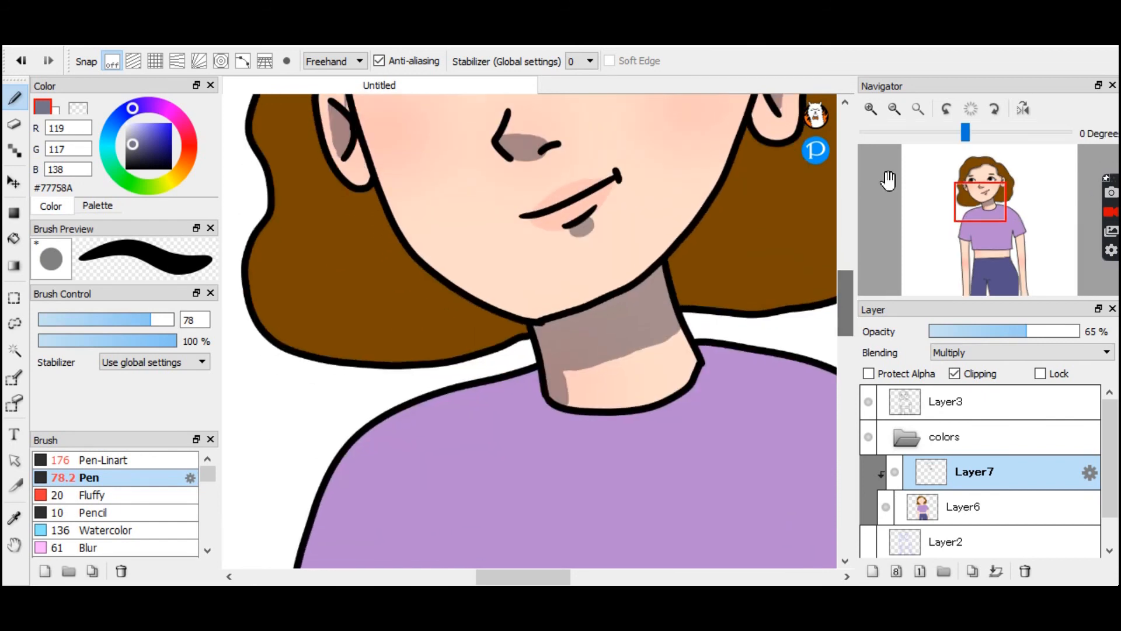
Shade the left side of the face along the jawline from the chin up past the ear.
{"action": "left_click", "coordinate": [918, 109]}
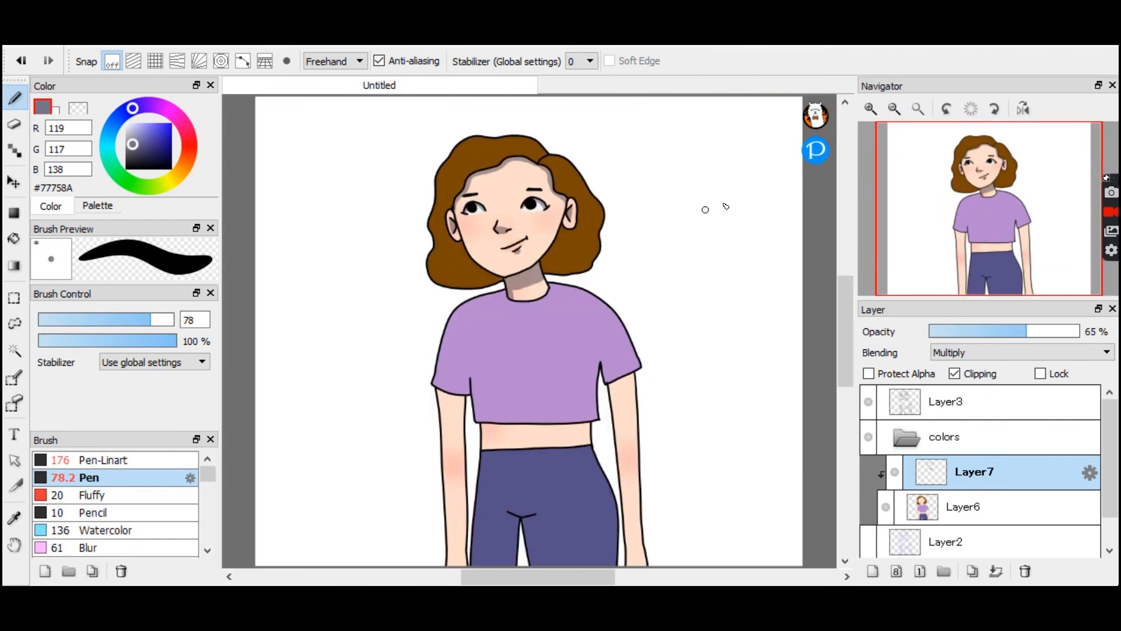
{"action": "mouse_move", "coordinate": [875, 158]}
{"action": "triple_click", "coordinate": [868, 106]}
{"action": "left_click_drag", "start_coordinate": [946, 180], "coordinate": [979, 189]}
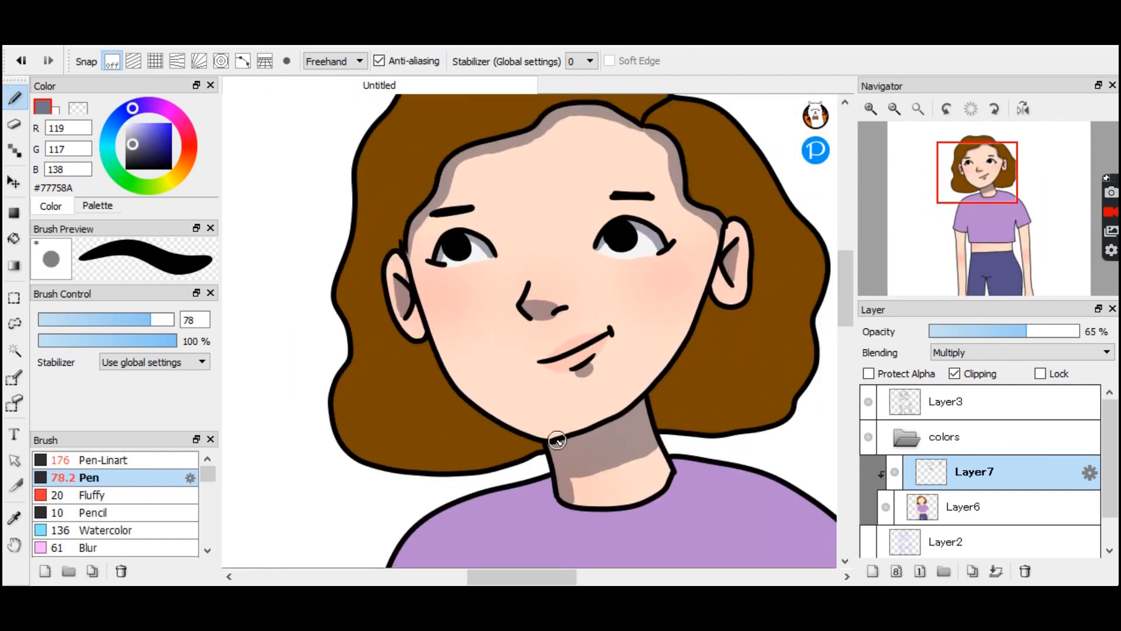
{"action": "left_click_drag", "start_coordinate": [470, 392], "coordinate": [408, 249]}
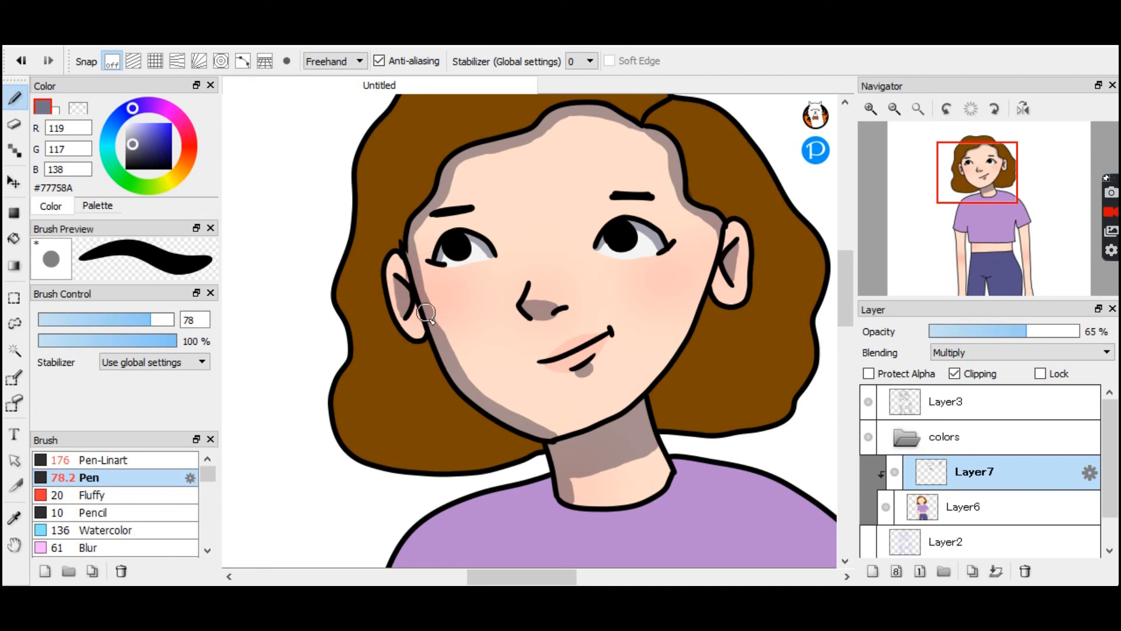
{"action": "scroll", "coordinate": [850, 339], "scroll_direction": "down", "scroll_amount": 5}
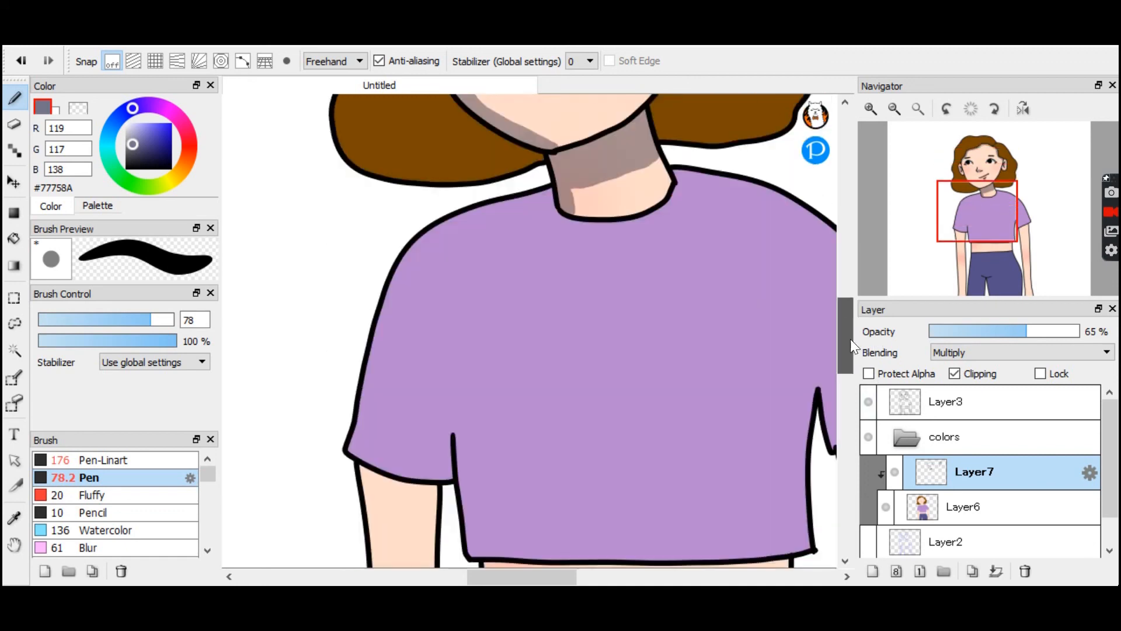
{"action": "left_click_drag", "start_coordinate": [346, 470], "coordinate": [395, 303]}
{"action": "key", "text": "ctrl+z"}
{"action": "left_click_drag", "start_coordinate": [557, 210], "coordinate": [438, 250]}
{"action": "key", "text": "ctrl+z"}
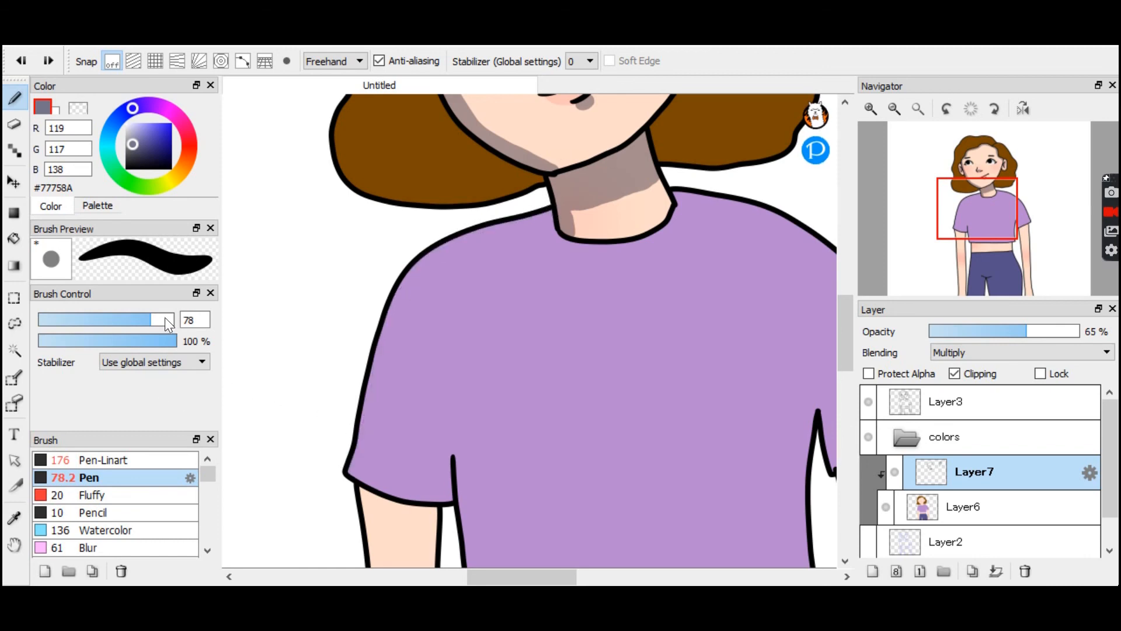
Set the pen size to 221 and paint a wide shadow along the shirt's left sleeve and shoulder up to the collar.
{"action": "left_click_drag", "start_coordinate": [164, 319], "coordinate": [177, 318]}
{"action": "mouse_move", "coordinate": [340, 471]}
{"action": "left_mouse_down"}
{"action": "mouse_move", "coordinate": [366, 431]}
{"action": "mouse_move", "coordinate": [401, 316]}
{"action": "mouse_move", "coordinate": [458, 237]}
{"action": "mouse_move", "coordinate": [528, 205]}
{"action": "mouse_move", "coordinate": [549, 217]}
{"action": "left_mouse_up"}
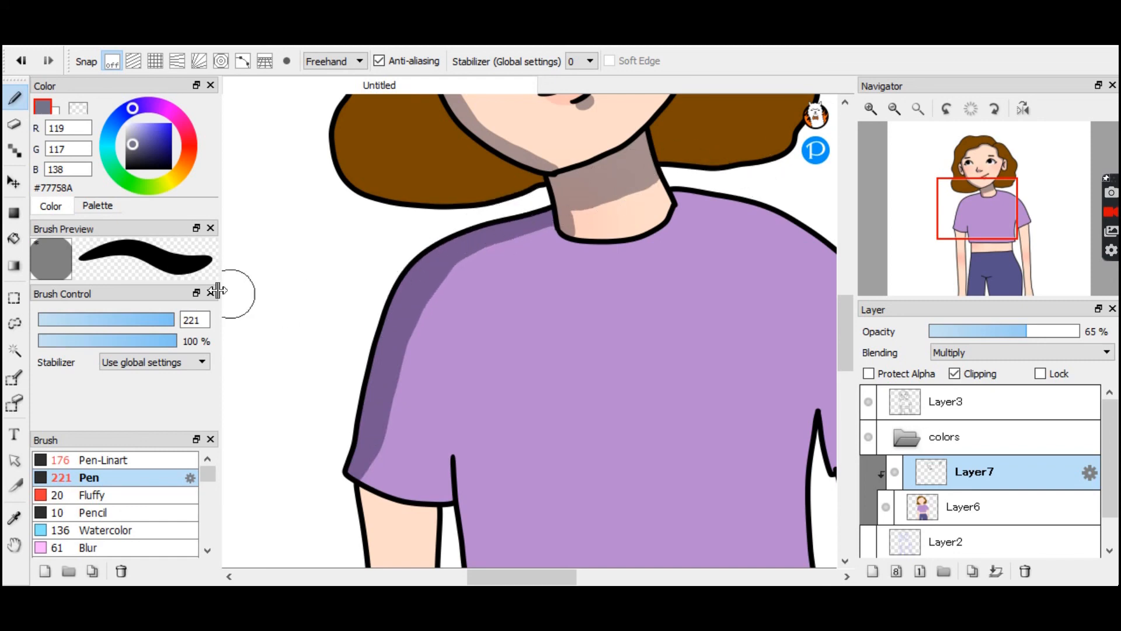
{"action": "mouse_move", "coordinate": [376, 445]}
{"action": "left_mouse_down"}
{"action": "mouse_move", "coordinate": [365, 480]}
{"action": "mouse_move", "coordinate": [361, 471]}
{"action": "left_mouse_up"}
Reduce the pen size to 137 and shade the left upper arm just below the sleeve hem.
{"action": "mouse_move", "coordinate": [157, 319]}
{"action": "left_mouse_down"}
{"action": "mouse_move", "coordinate": [136, 316]}
{"action": "mouse_move", "coordinate": [227, 324]}
{"action": "left_mouse_up"}
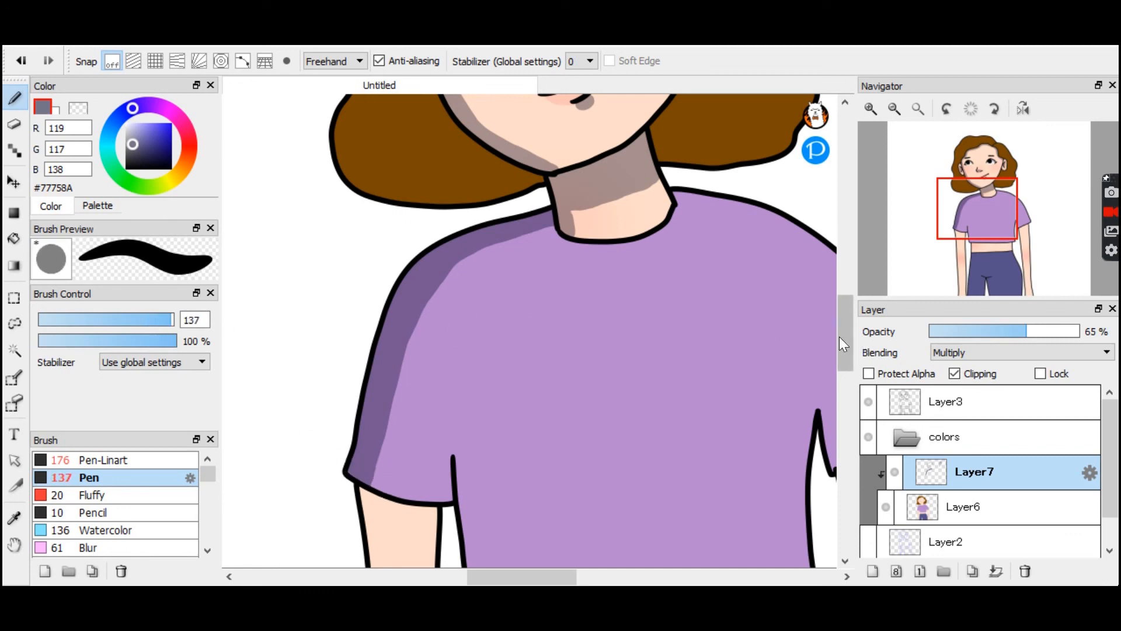
{"action": "scroll", "coordinate": [846, 338], "scroll_direction": "down", "scroll_amount": 3}
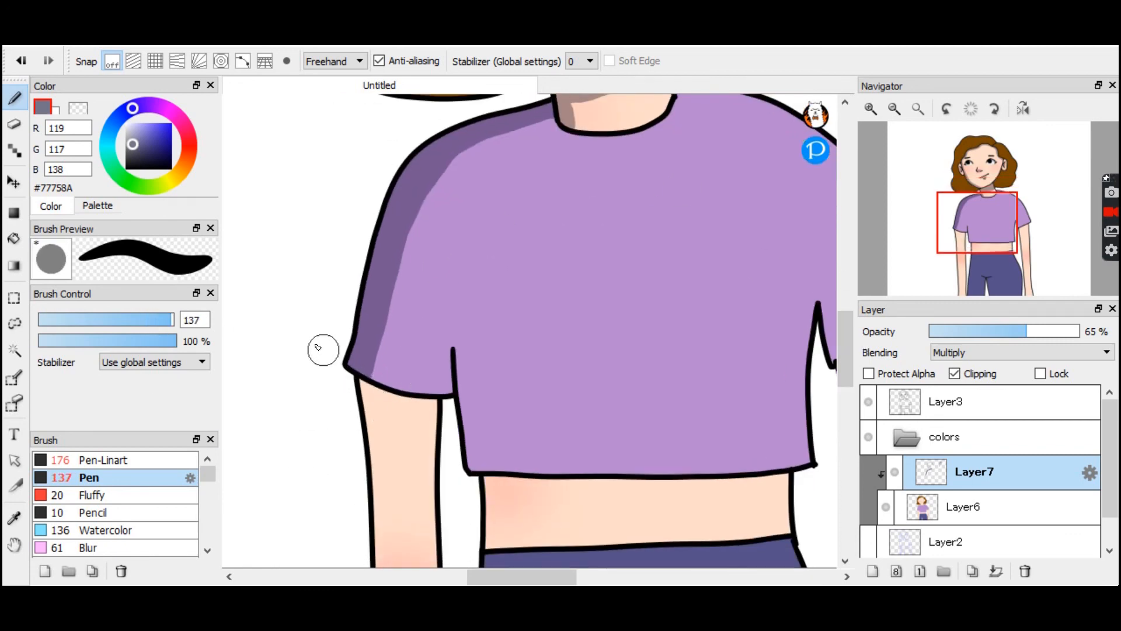
{"action": "left_click_drag", "start_coordinate": [365, 389], "coordinate": [436, 416]}
{"action": "key", "text": "ctrl+z"}
{"action": "mouse_move", "coordinate": [359, 374]}
{"action": "left_mouse_down"}
{"action": "mouse_move", "coordinate": [438, 403]}
{"action": "mouse_move", "coordinate": [422, 412]}
{"action": "mouse_move", "coordinate": [348, 383]}
{"action": "mouse_move", "coordinate": [432, 411]}
{"action": "left_mouse_up"}
Shade the right upper arm just below the sleeve hem and erase the shadow that spills onto the sleeve.
{"action": "scroll", "coordinate": [590, 573], "scroll_direction": "right", "scroll_amount": 5}
{"action": "scroll", "coordinate": [839, 362], "scroll_direction": "down", "scroll_amount": 2}
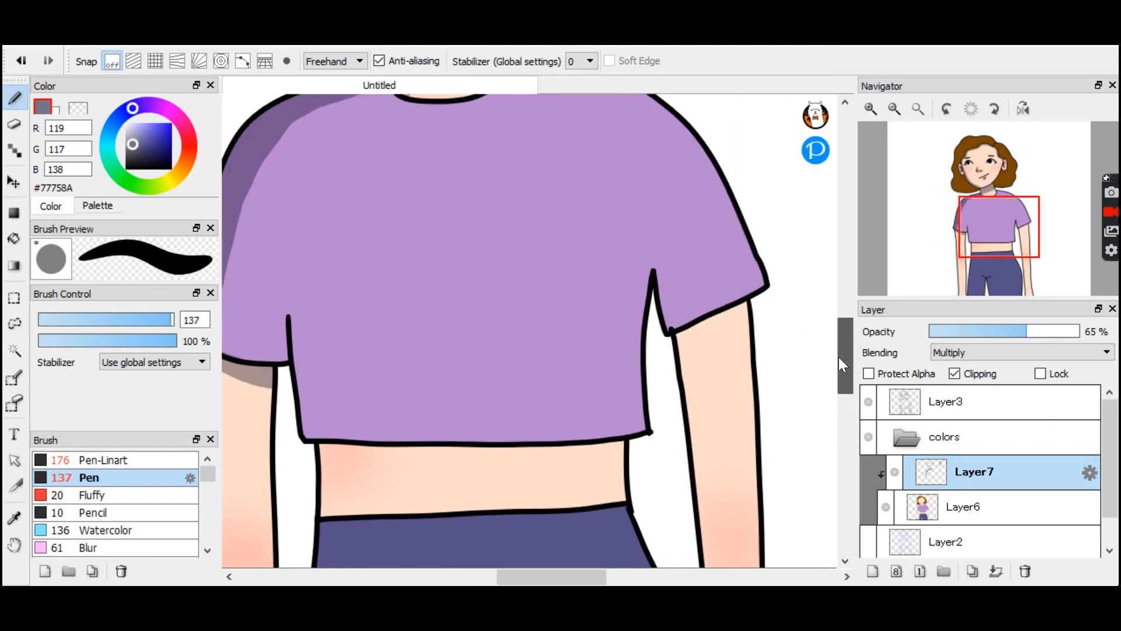
{"action": "mouse_move", "coordinate": [678, 333]}
{"action": "left_mouse_down"}
{"action": "mouse_move", "coordinate": [758, 305]}
{"action": "mouse_move", "coordinate": [748, 296]}
{"action": "left_mouse_up"}
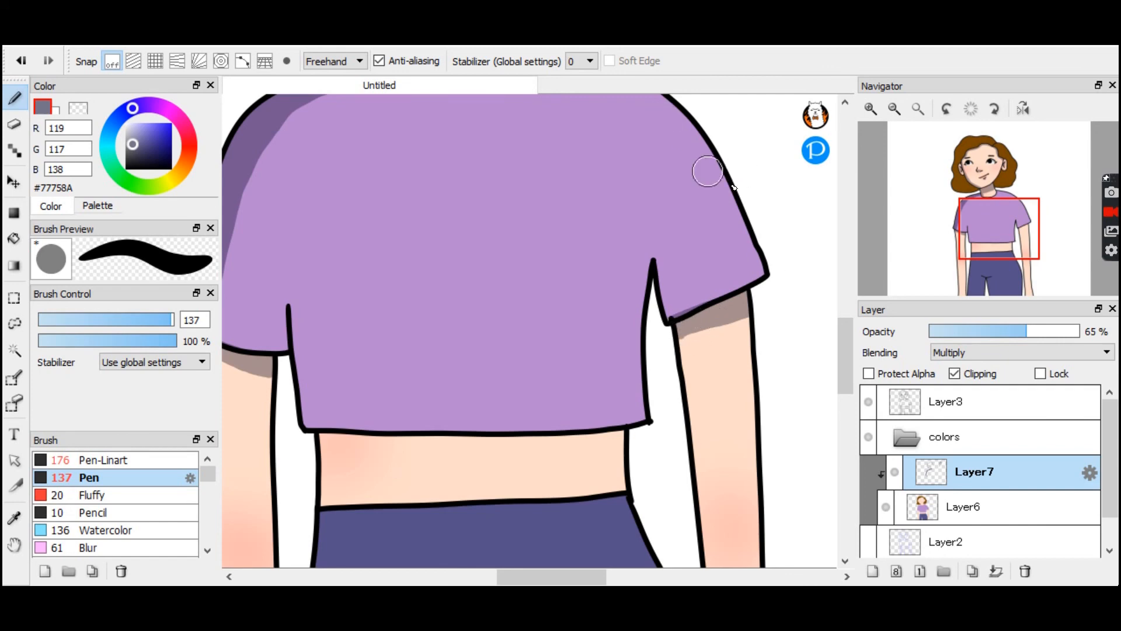
{"action": "key", "text": "e"}
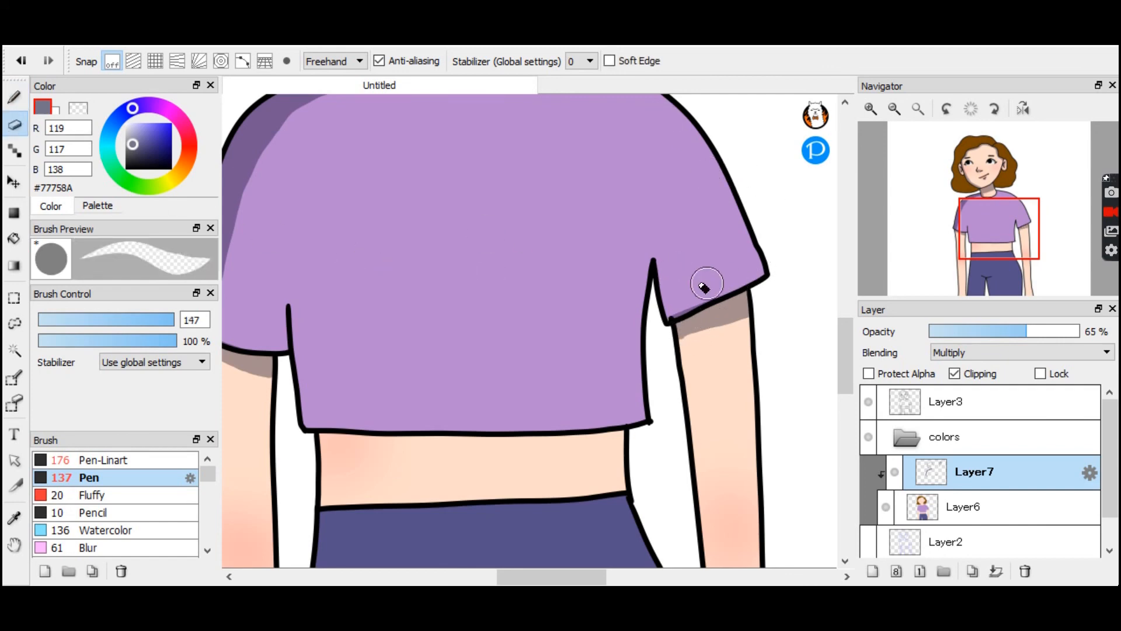
{"action": "key", "text": "b"}
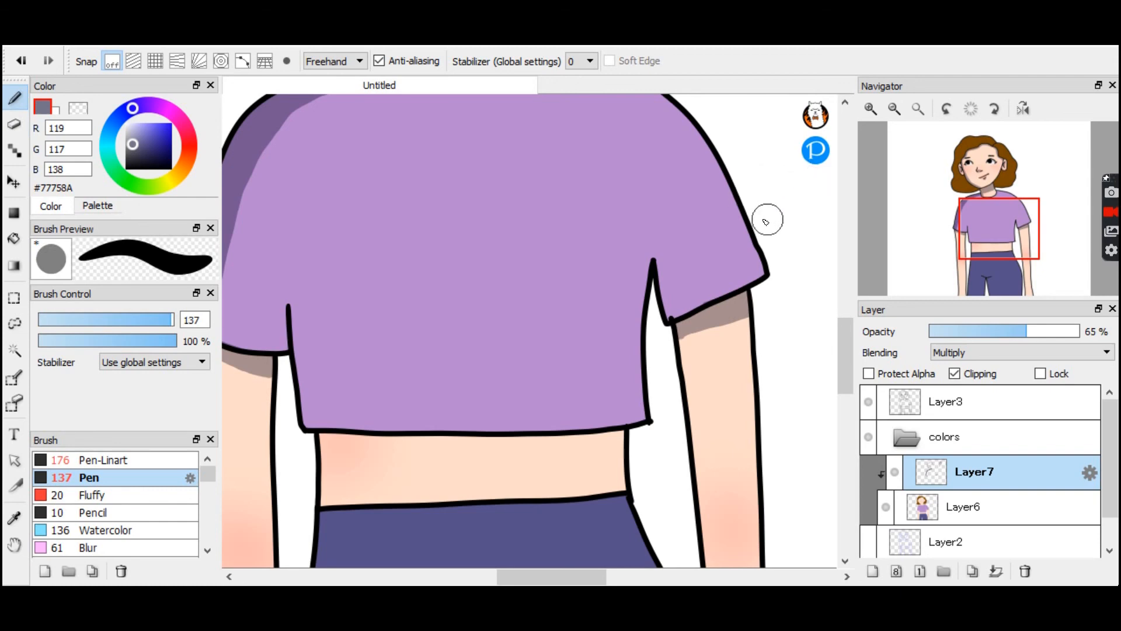
Draw two curved shadow lines across the shirt beneath the chest and fill the band between them with #77758A.
{"action": "left_click_drag", "start_coordinate": [304, 328], "coordinate": [307, 332]}
{"action": "key", "text": "ctrl+z"}
{"action": "left_click_drag", "start_coordinate": [292, 302], "coordinate": [645, 297]}
{"action": "mouse_move", "coordinate": [292, 322]}
{"action": "left_mouse_down"}
{"action": "mouse_move", "coordinate": [439, 335]}
{"action": "mouse_move", "coordinate": [645, 326]}
{"action": "left_mouse_up"}
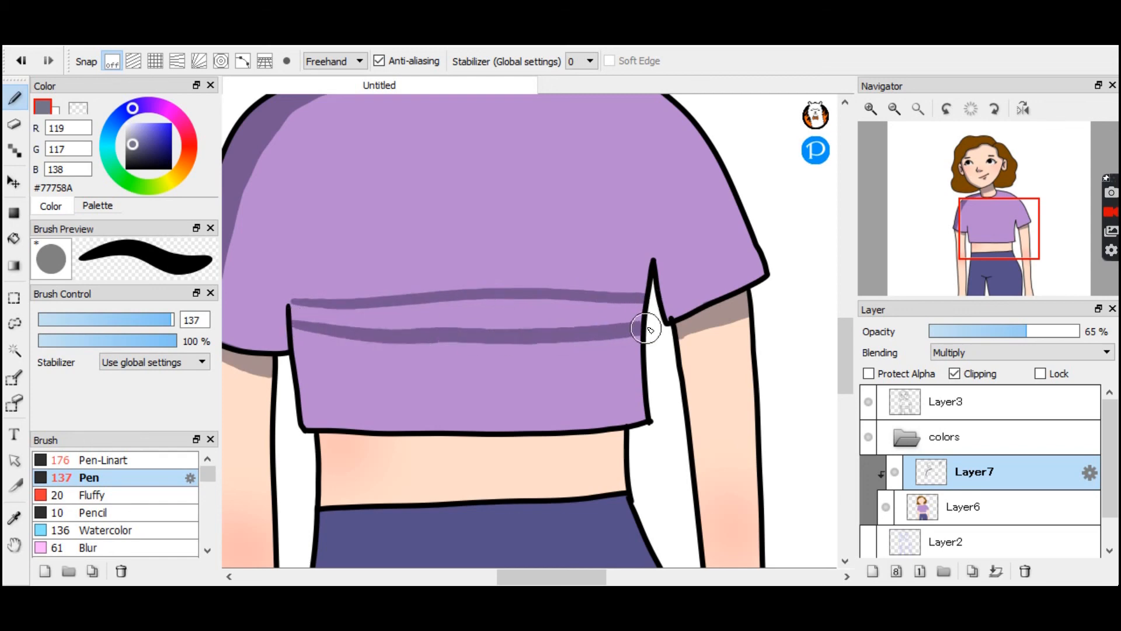
{"action": "left_click", "coordinate": [15, 233]}
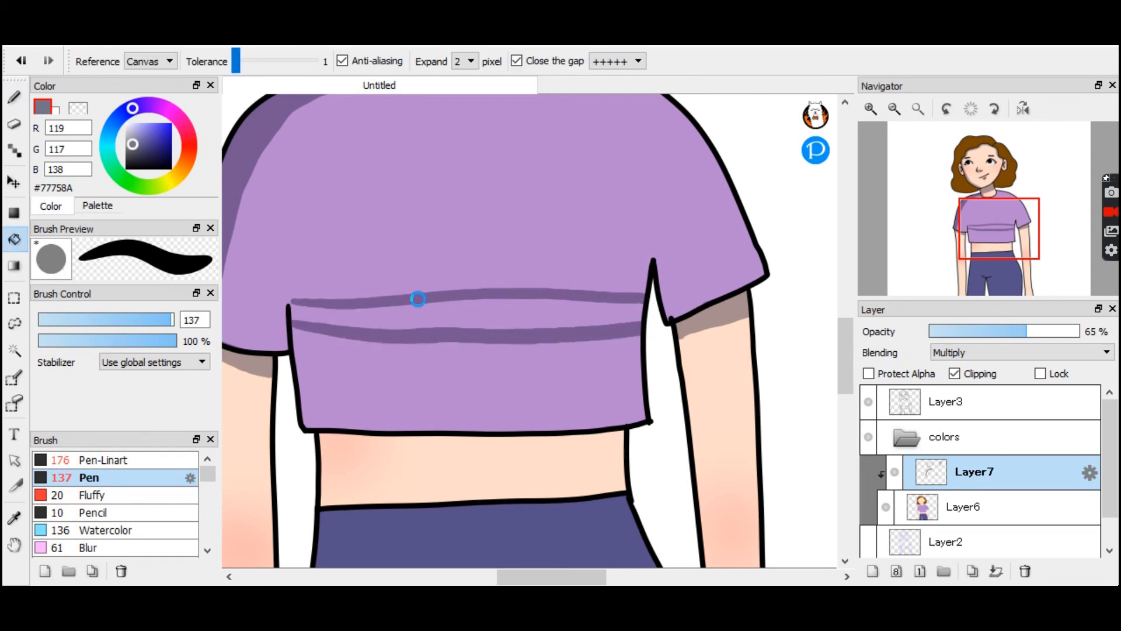
{"action": "left_click", "coordinate": [425, 304]}
Shade the left edge of the shirt's torso with the pen from the chest shadow down to the hem.
{"action": "left_click", "coordinate": [17, 98]}
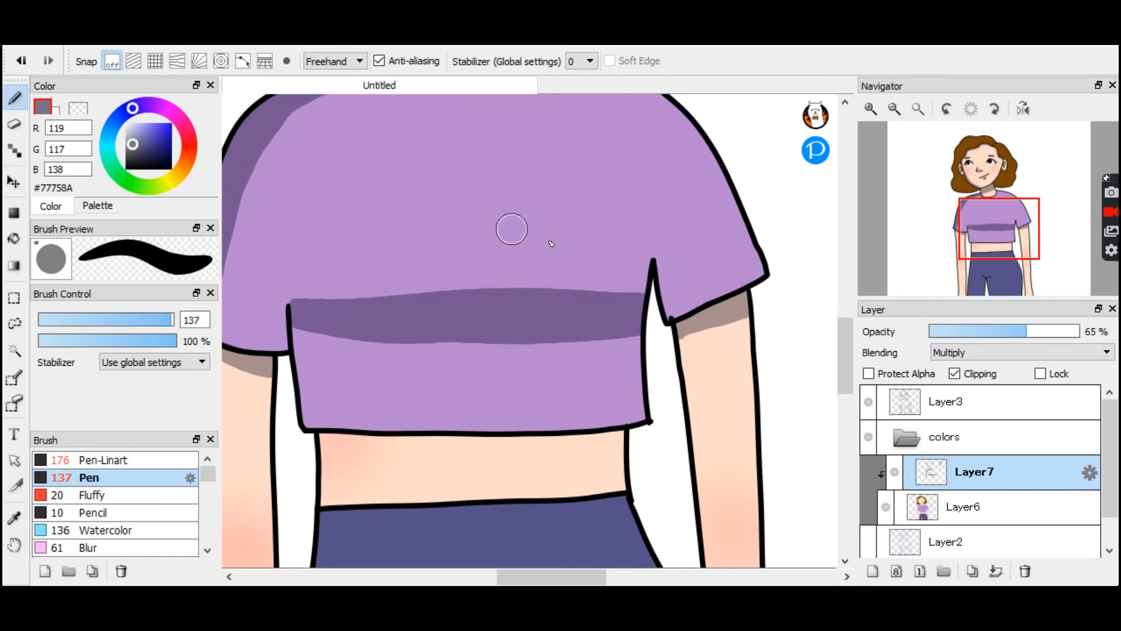
{"action": "left_click_drag", "start_coordinate": [297, 320], "coordinate": [308, 429]}
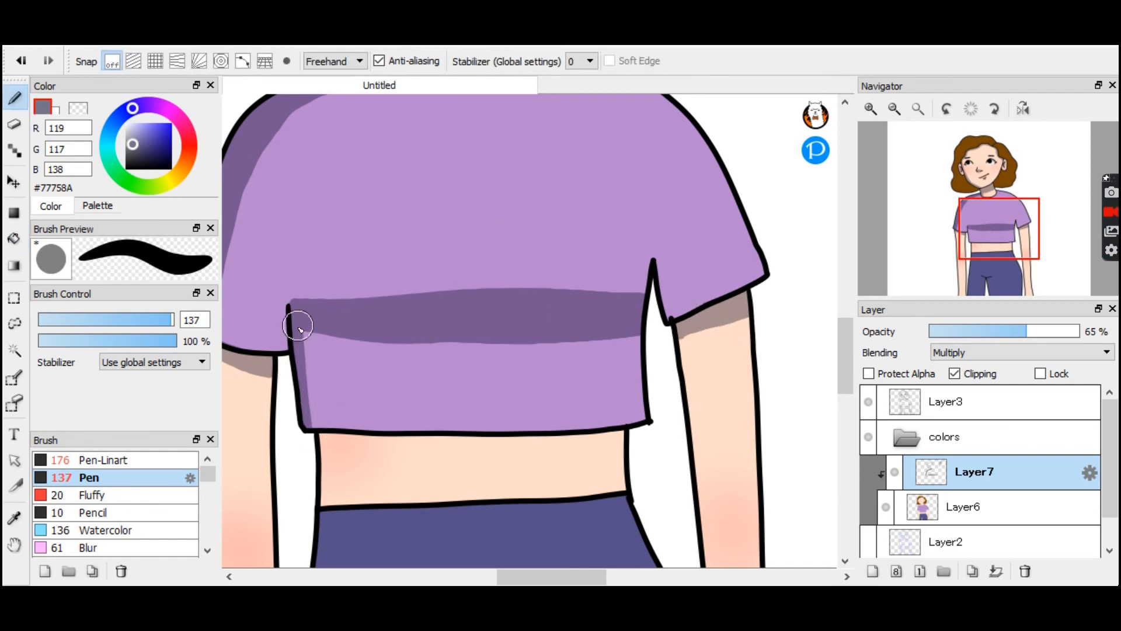
{"action": "left_click_drag", "start_coordinate": [296, 320], "coordinate": [310, 431]}
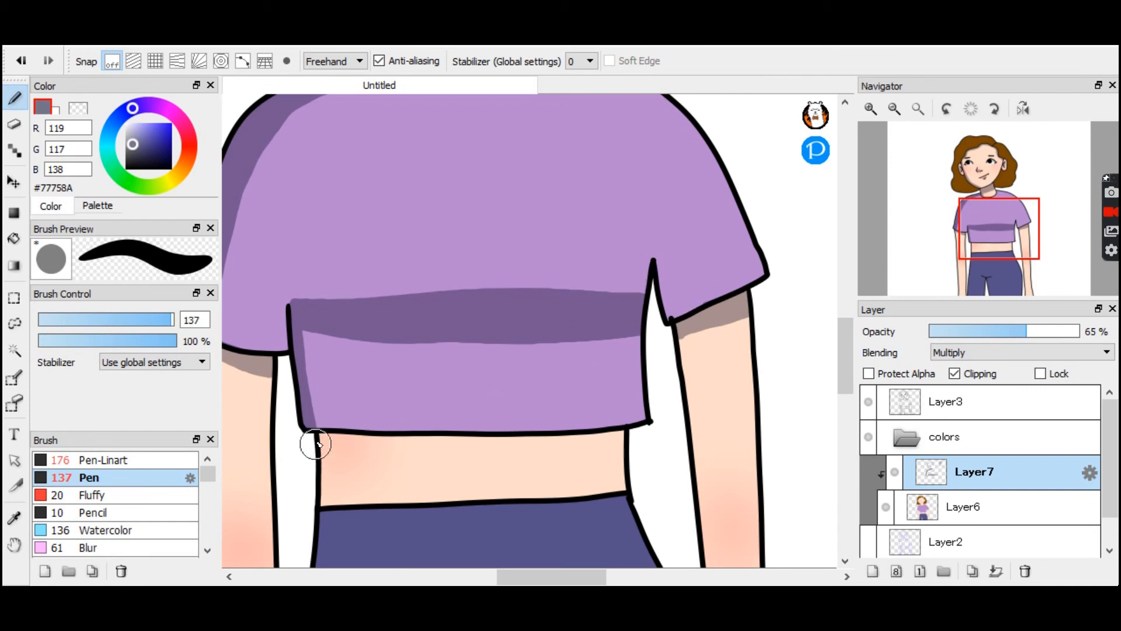
Paint a shadow across the bare waist just below the shirt hem, filling the gap up to the hem line.
{"action": "left_click_drag", "start_coordinate": [316, 440], "coordinate": [496, 440]}
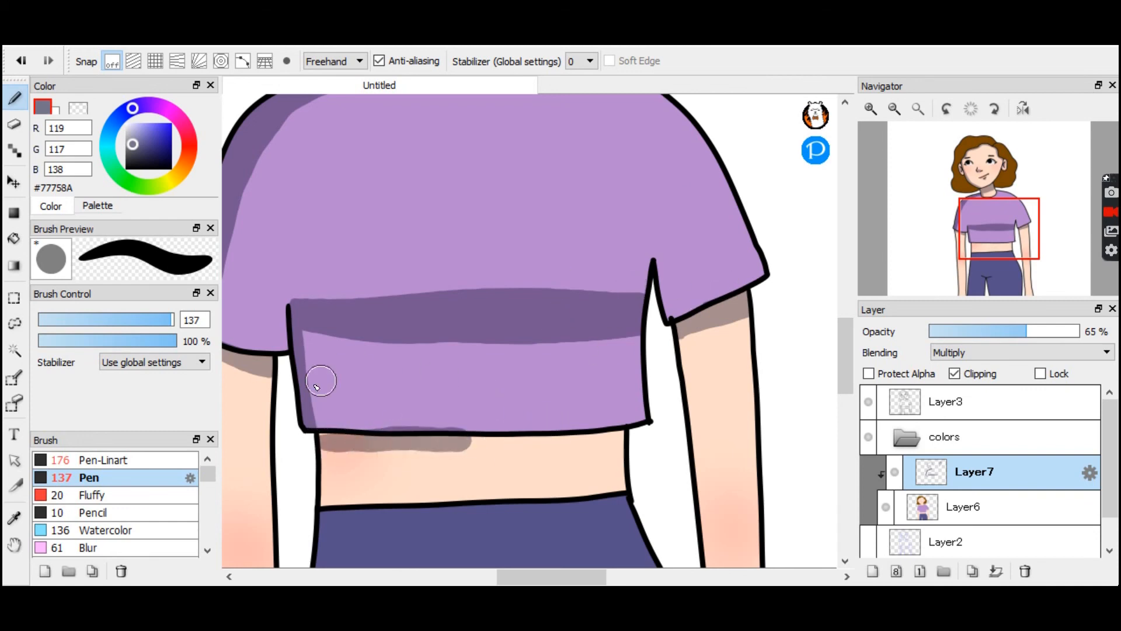
{"action": "key", "text": "ctrl+z"}
{"action": "mouse_move", "coordinate": [325, 440]}
{"action": "left_mouse_down"}
{"action": "mouse_move", "coordinate": [313, 440]}
{"action": "mouse_move", "coordinate": [575, 449]}
{"action": "mouse_move", "coordinate": [633, 438]}
{"action": "left_mouse_up"}
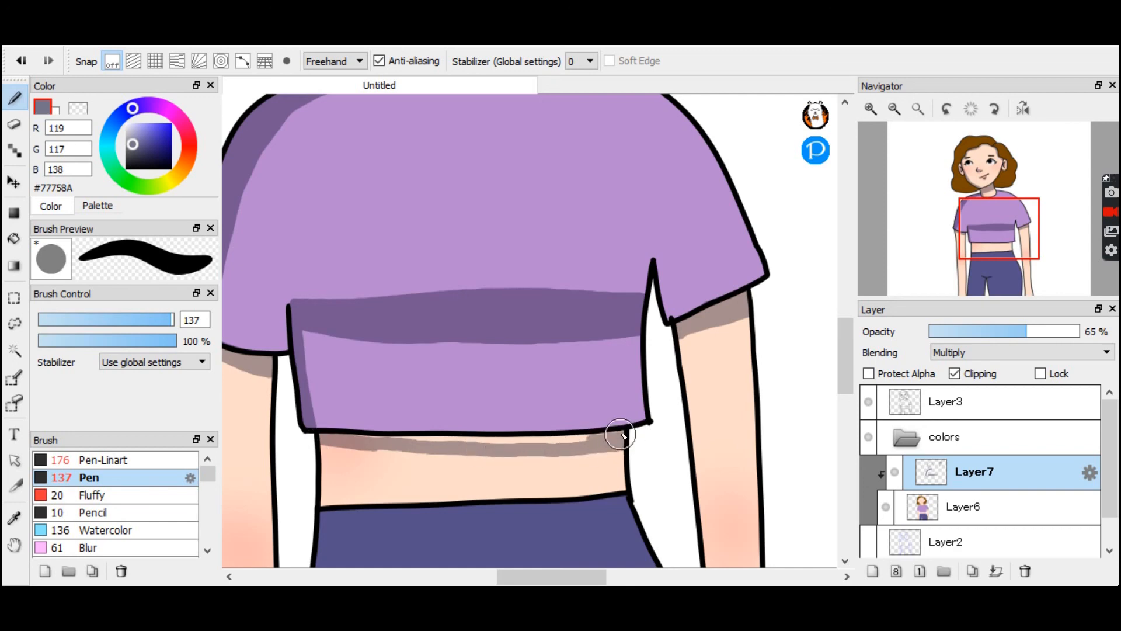
{"action": "mouse_move", "coordinate": [358, 432]}
{"action": "left_mouse_down"}
{"action": "mouse_move", "coordinate": [538, 444]}
{"action": "mouse_move", "coordinate": [520, 435]}
{"action": "mouse_move", "coordinate": [619, 430]}
{"action": "mouse_move", "coordinate": [584, 439]}
{"action": "left_mouse_up"}
Shade the left edge of the trousers from the waistband down to the bottom of the canvas.
{"action": "scroll", "coordinate": [842, 350], "scroll_direction": "down", "scroll_amount": 3}
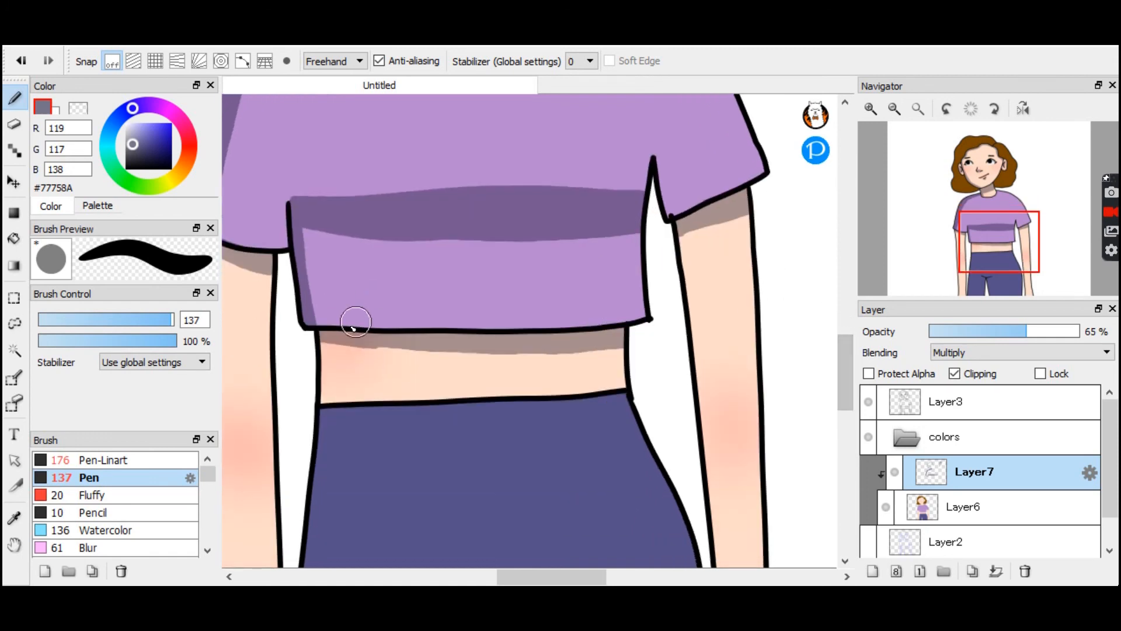
{"action": "mouse_move", "coordinate": [914, 213]}
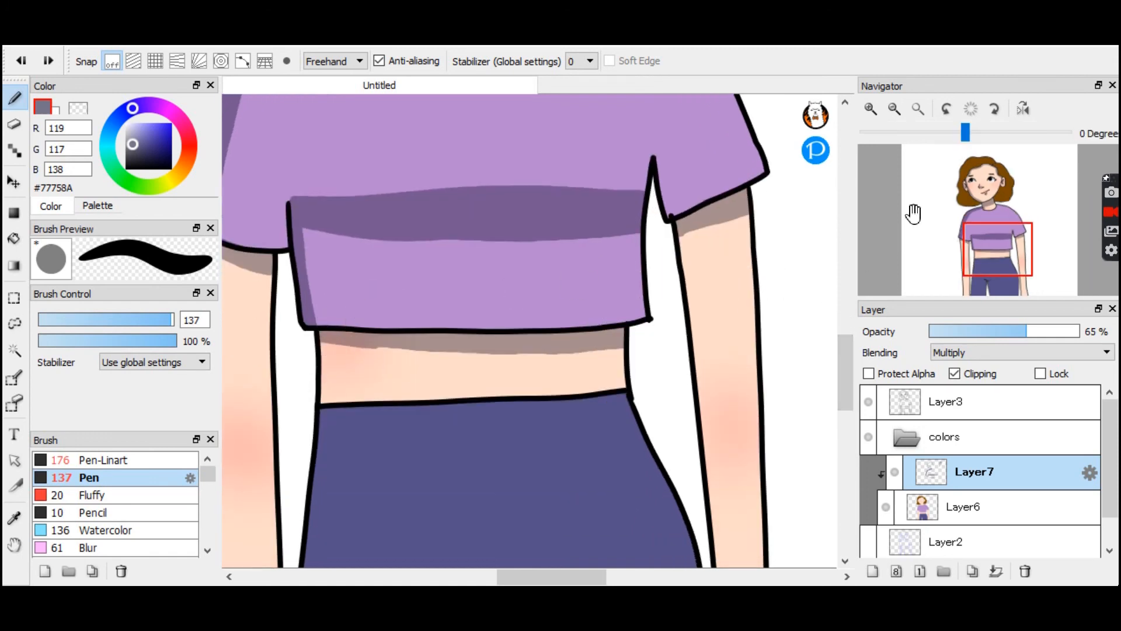
{"action": "left_click", "coordinate": [872, 107]}
{"action": "left_click", "coordinate": [872, 108]}
{"action": "left_click", "coordinate": [894, 106]}
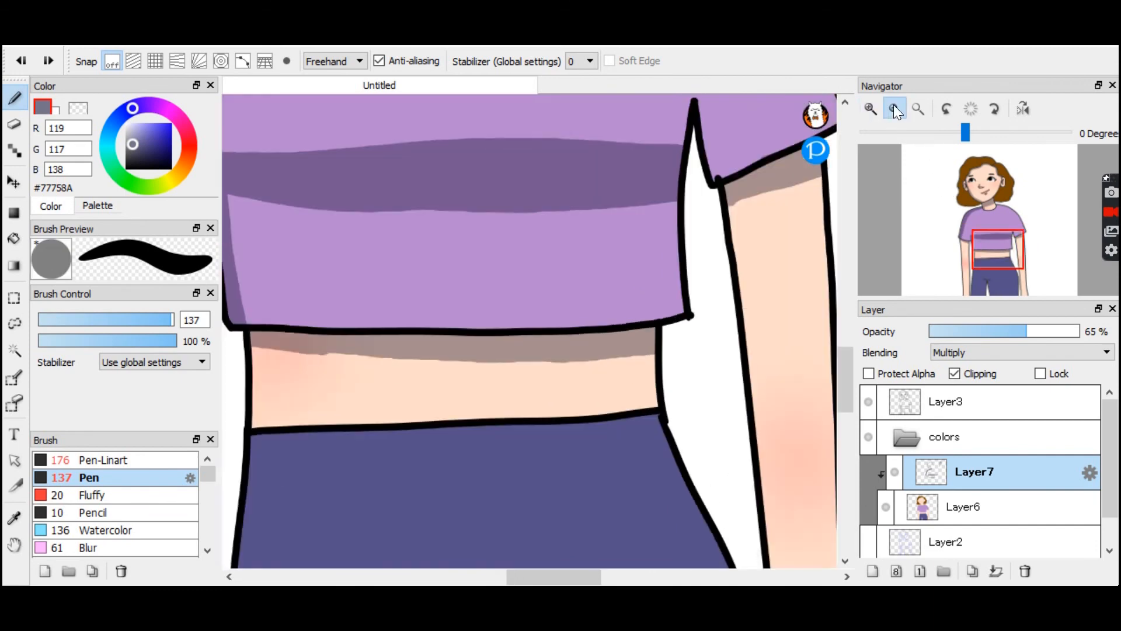
{"action": "left_click", "coordinate": [894, 106]}
{"action": "left_click", "coordinate": [894, 106]}
{"action": "left_click_drag", "start_coordinate": [991, 217], "coordinate": [958, 253]}
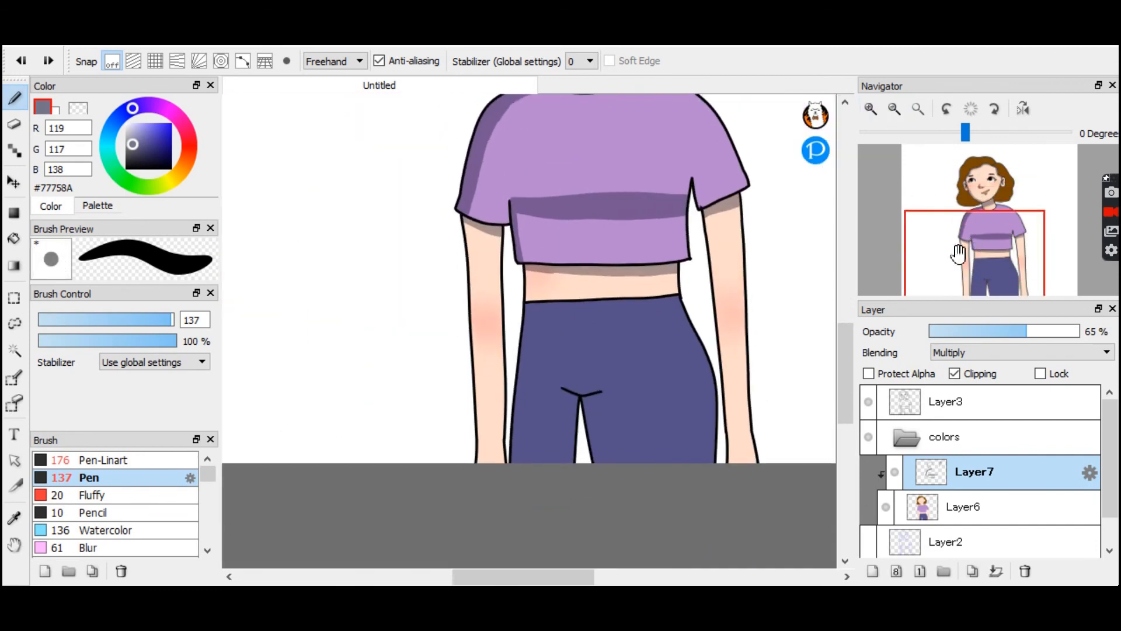
{"action": "left_click", "coordinate": [873, 104]}
{"action": "mouse_move", "coordinate": [525, 269]}
{"action": "left_mouse_down"}
{"action": "mouse_move", "coordinate": [513, 420]}
{"action": "mouse_move", "coordinate": [521, 578]}
{"action": "left_mouse_up"}
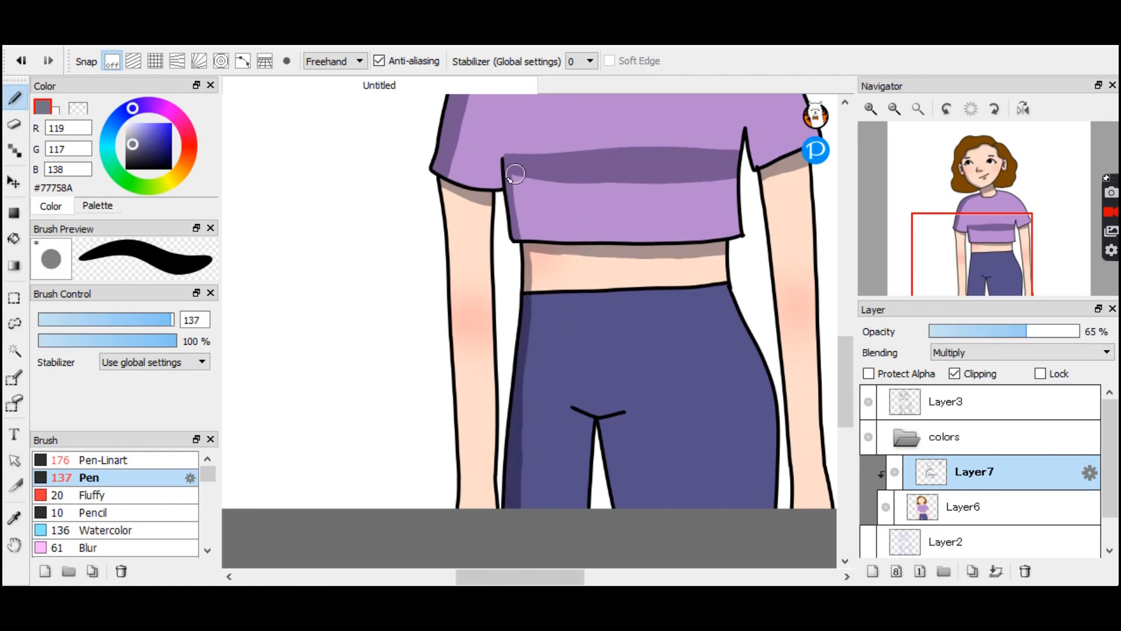
Shade the outer edge of the left arm from the sleeve down to the canvas edge, redoing the uneven forearm strokes.
{"action": "left_click_drag", "start_coordinate": [443, 199], "coordinate": [458, 511]}
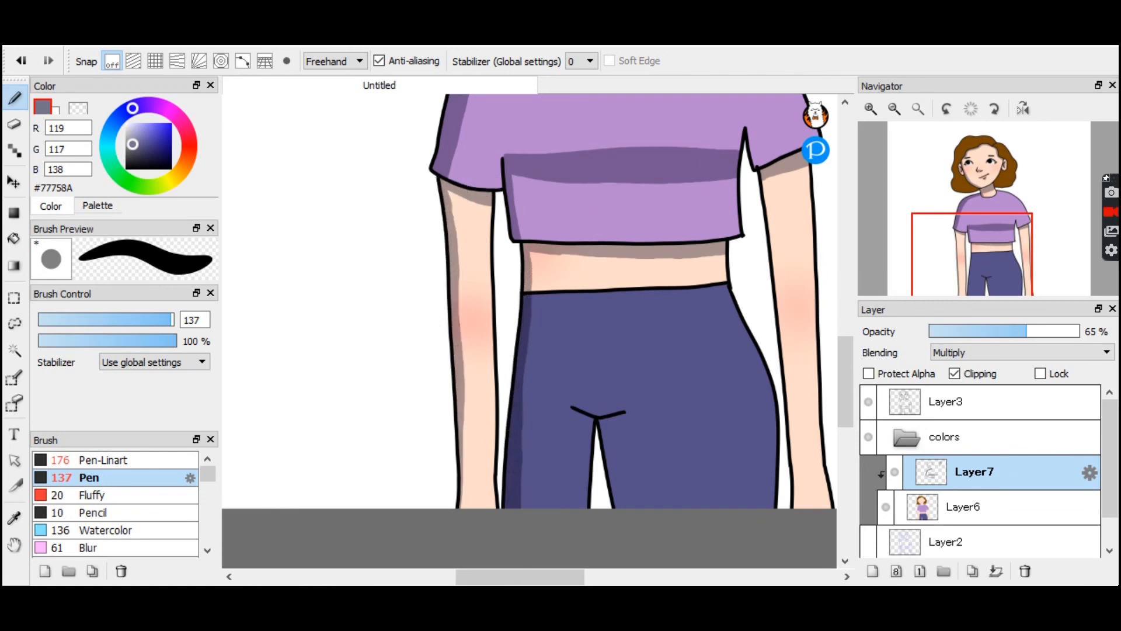
{"action": "left_click_drag", "start_coordinate": [459, 435], "coordinate": [463, 528]}
{"action": "left_click_drag", "start_coordinate": [461, 397], "coordinate": [458, 302]}
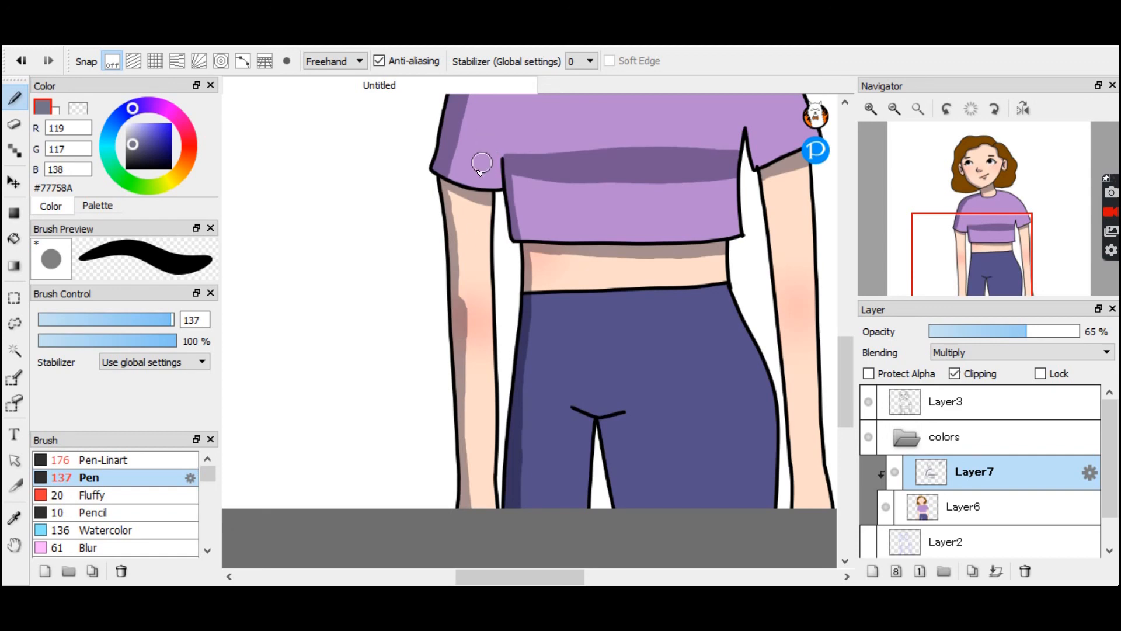
{"action": "key", "text": "ctrl+z"}
{"action": "key", "text": "ctrl+z"}
{"action": "left_click_drag", "start_coordinate": [453, 401], "coordinate": [462, 486]}
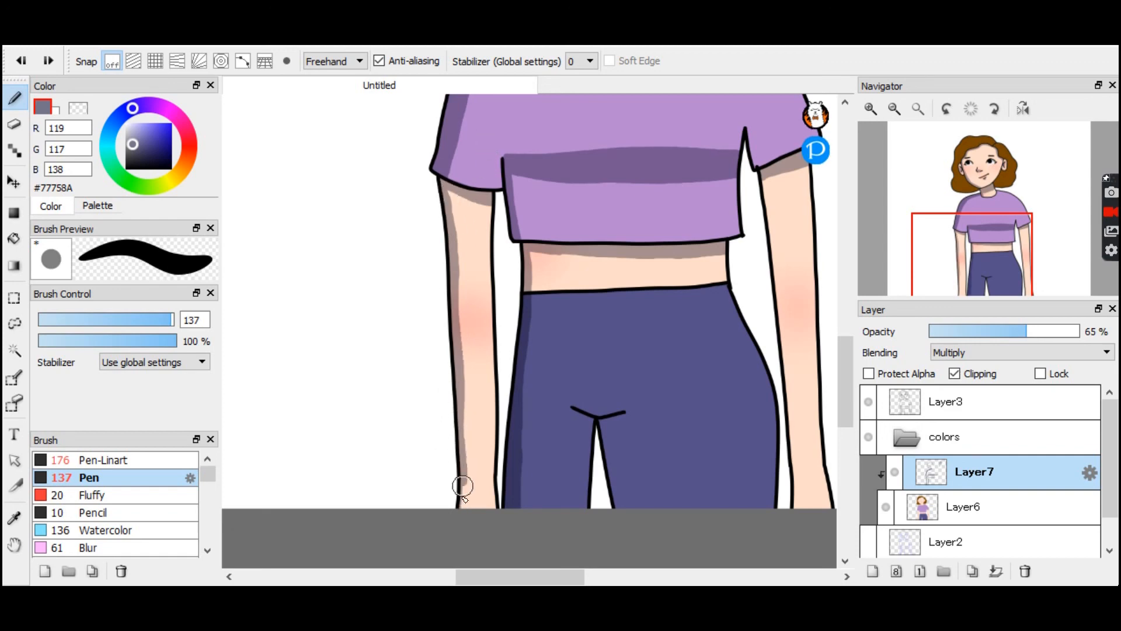
{"action": "left_click_drag", "start_coordinate": [459, 403], "coordinate": [466, 547]}
{"action": "key", "text": "ctrl+z"}
{"action": "left_click_drag", "start_coordinate": [459, 411], "coordinate": [462, 512]}
{"action": "mouse_move", "coordinate": [923, 130]}
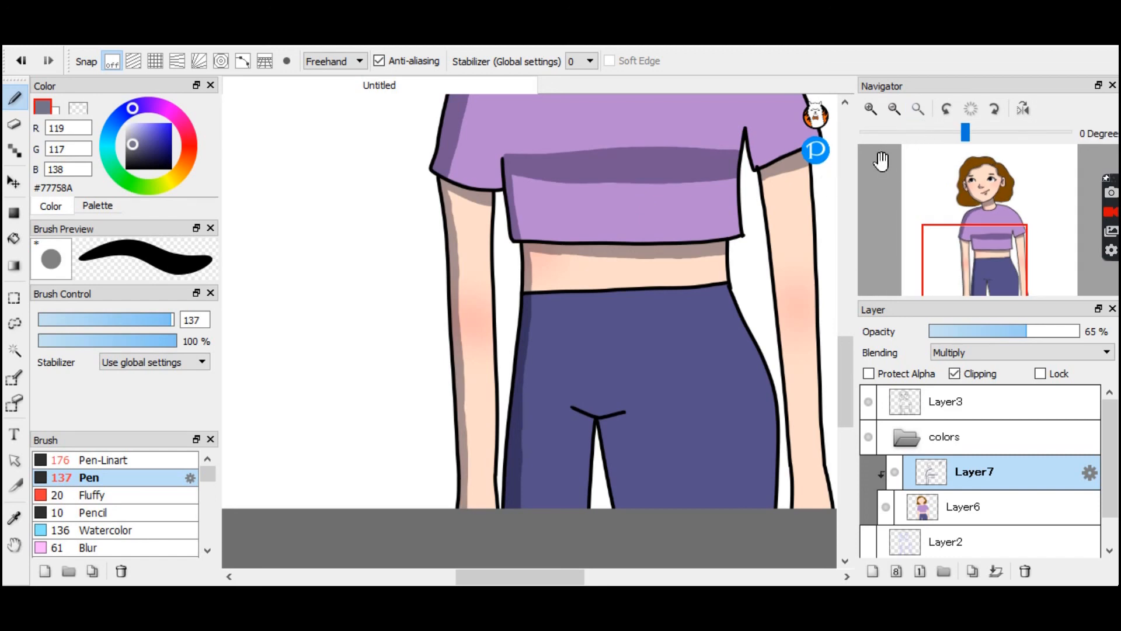
Shade the inner edges of both trouser legs from the crotch down to the bottom of the canvas.
{"action": "left_click_drag", "start_coordinate": [589, 448], "coordinate": [583, 507]}
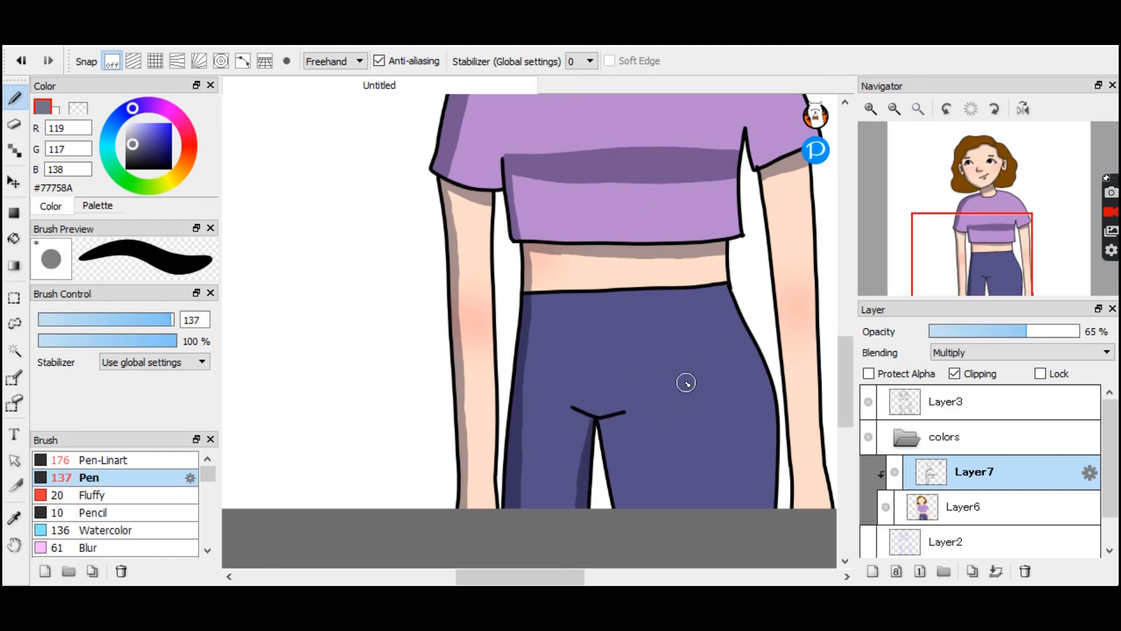
{"action": "left_click_drag", "start_coordinate": [604, 427], "coordinate": [616, 509]}
{"action": "left_click_drag", "start_coordinate": [604, 433], "coordinate": [617, 506]}
Shade the inner edge of the arm on the right from the sleeve down to the canvas edge, redoing uneven strokes with an adjusted pen size.
{"action": "left_click_drag", "start_coordinate": [761, 181], "coordinate": [778, 295]}
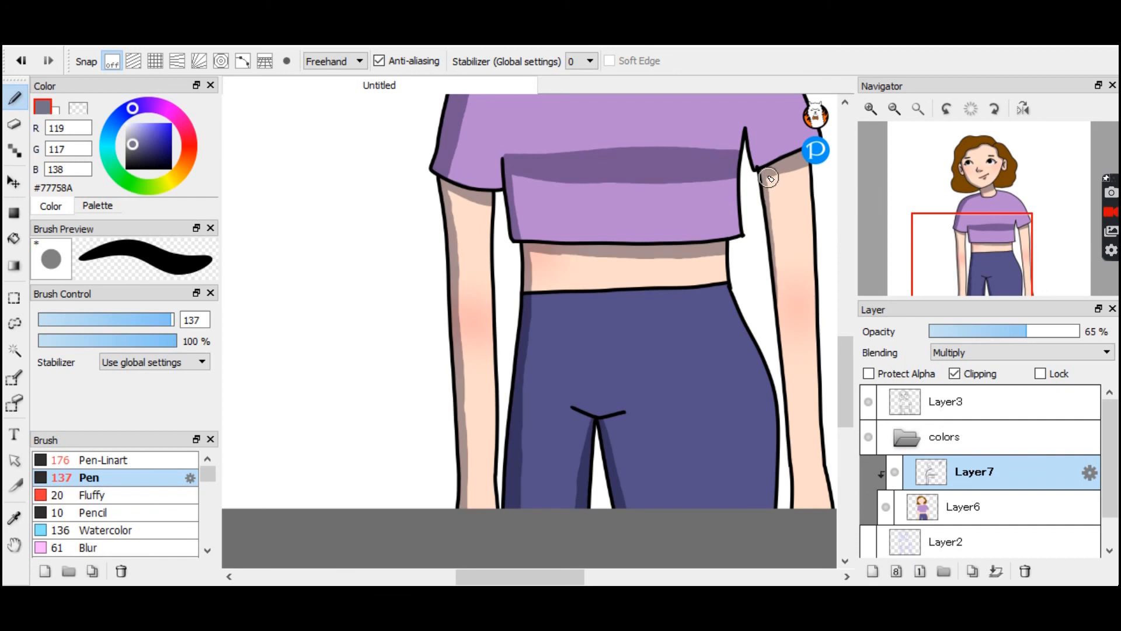
{"action": "left_click_drag", "start_coordinate": [770, 205], "coordinate": [785, 484]}
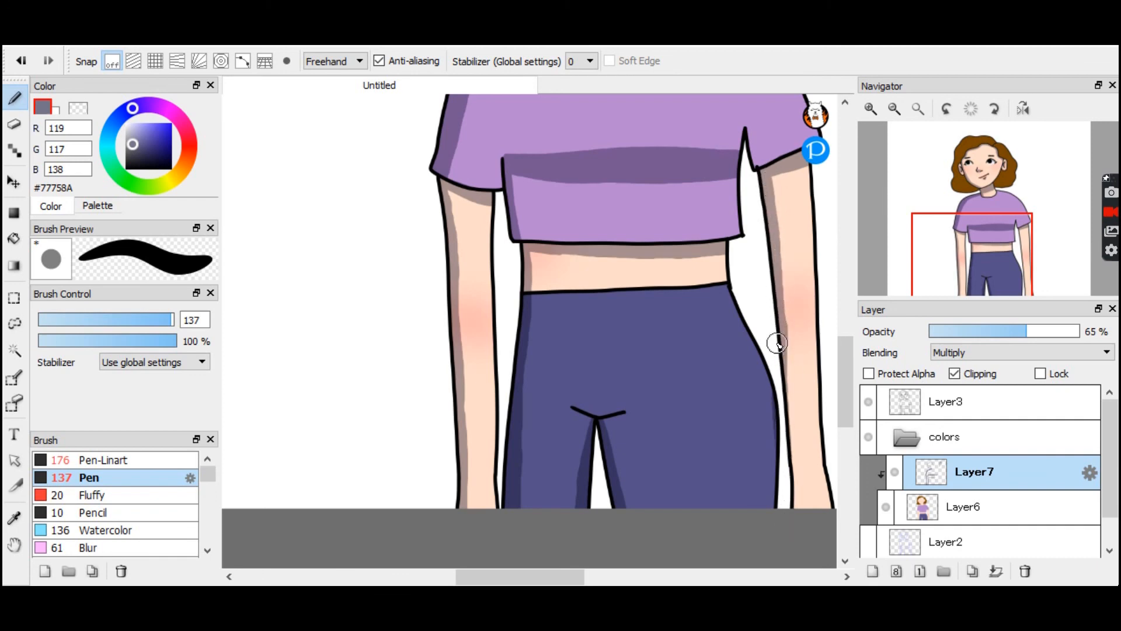
{"action": "key", "text": "ctrl+z"}
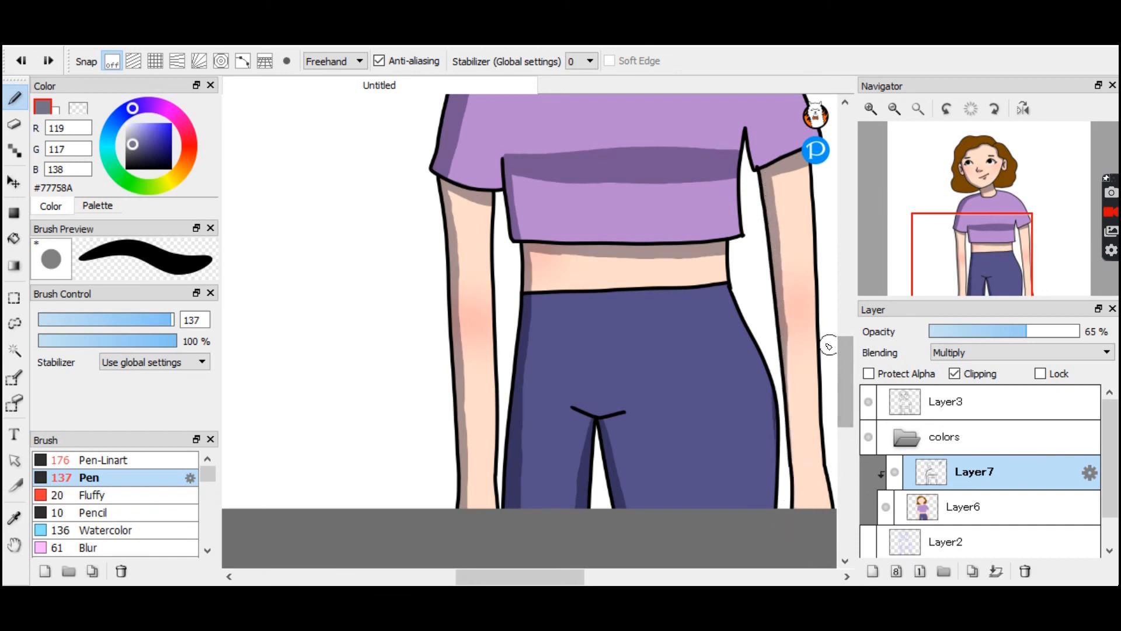
{"action": "key", "text": "ctrl+z"}
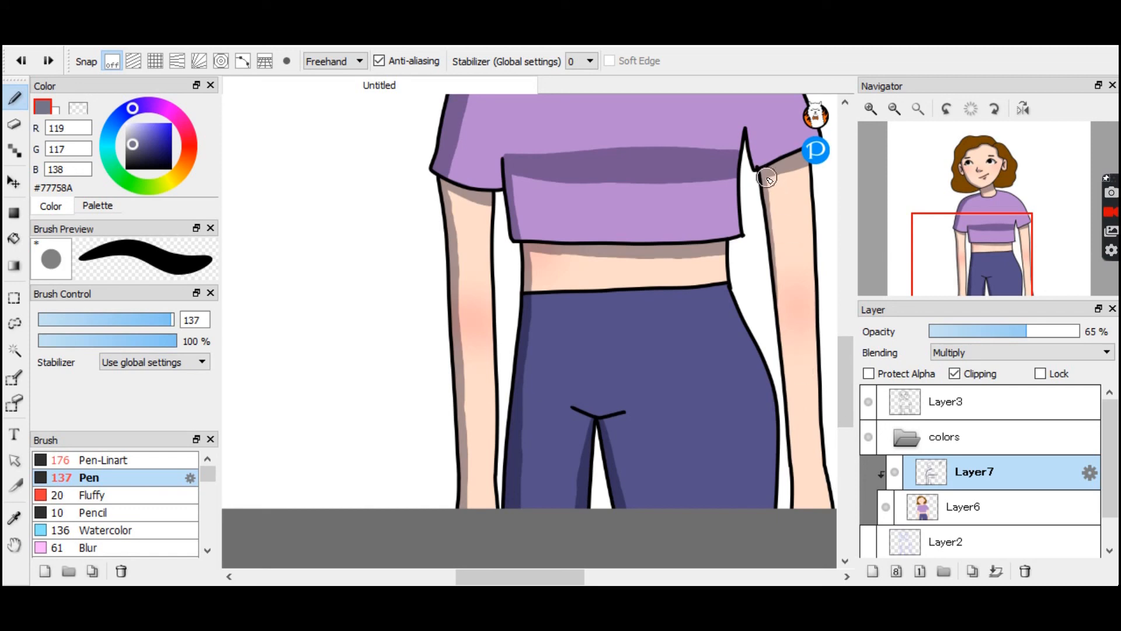
{"action": "left_click_drag", "start_coordinate": [774, 253], "coordinate": [781, 357]}
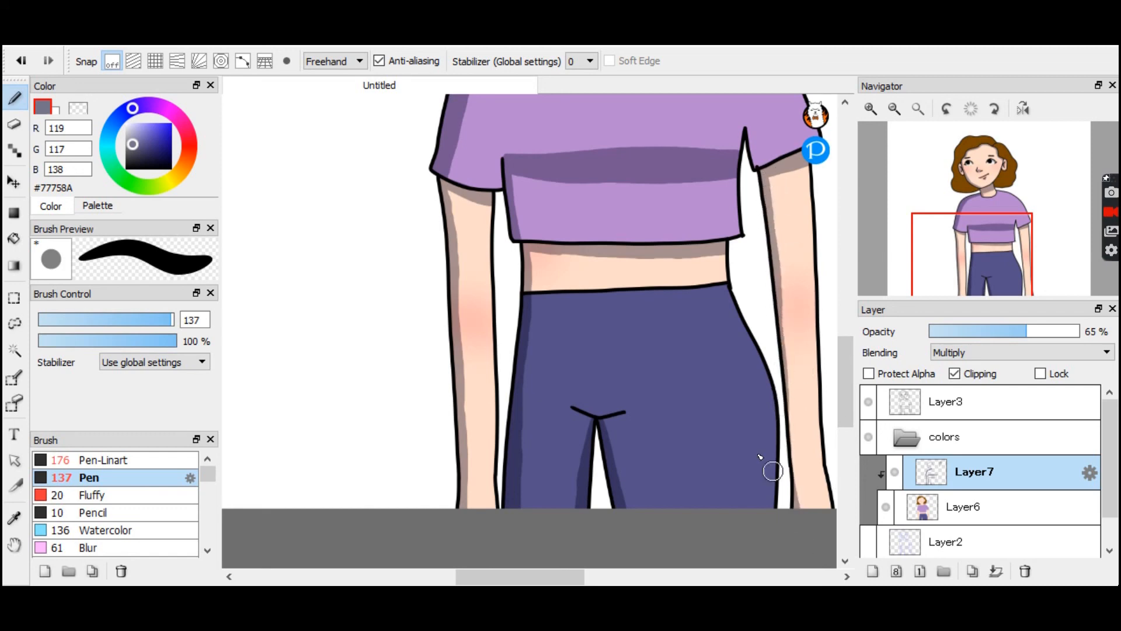
{"action": "left_click_drag", "start_coordinate": [155, 316], "coordinate": [152, 321]}
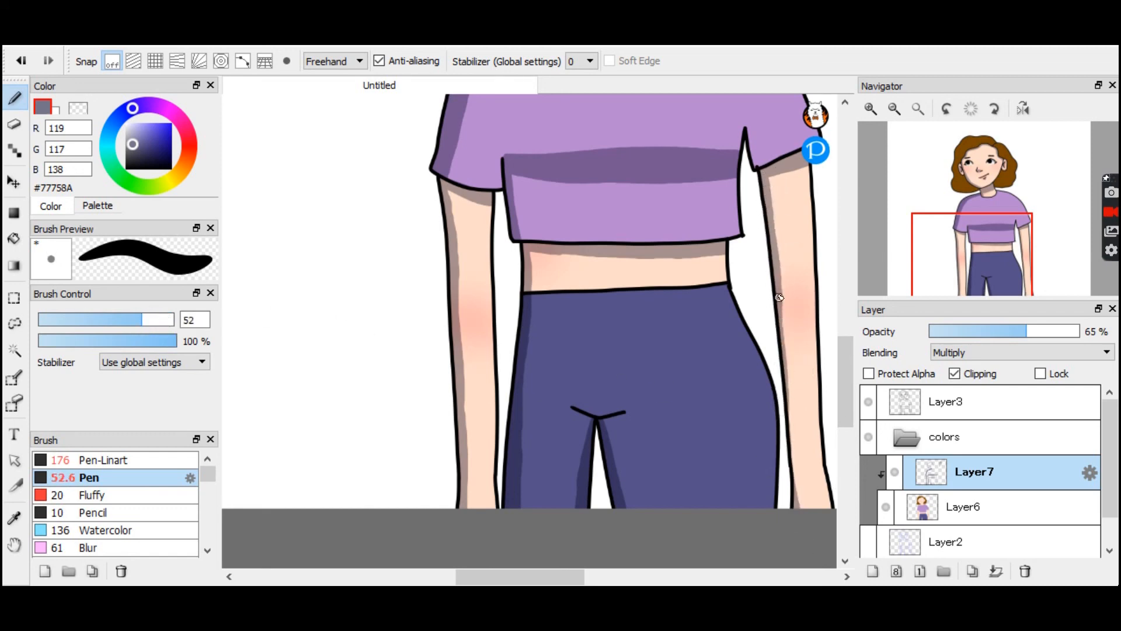
{"action": "left_click_drag", "start_coordinate": [148, 318], "coordinate": [175, 319]}
{"action": "left_click_drag", "start_coordinate": [787, 389], "coordinate": [797, 524]}
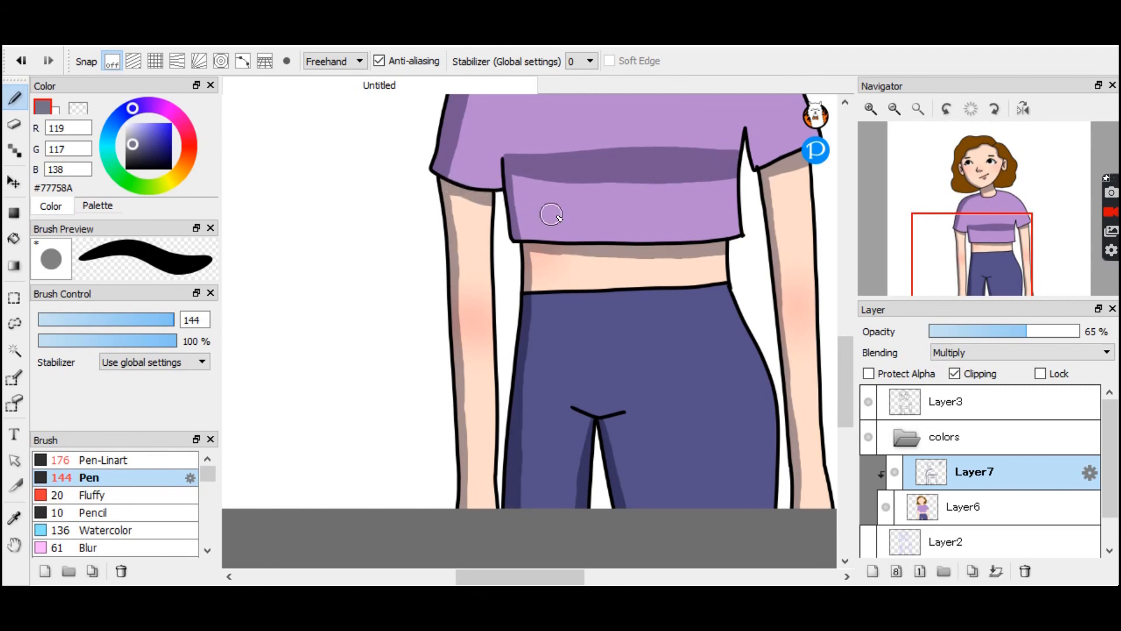
Shade the underside of the hair on the left from the neck outward and up its outer edge to temple height, redoing the first stroke.
{"action": "left_click", "coordinate": [918, 109]}
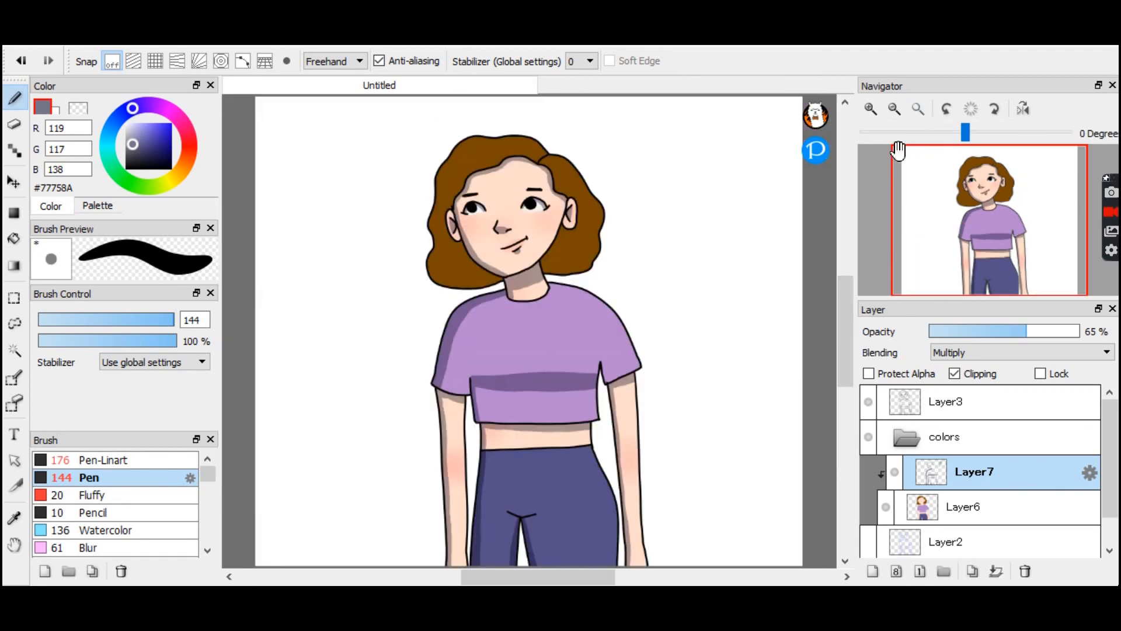
{"action": "left_click", "coordinate": [871, 109]}
{"action": "left_click", "coordinate": [870, 109]}
{"action": "left_click_drag", "start_coordinate": [999, 211], "coordinate": [985, 182]}
{"action": "left_click", "coordinate": [870, 108]}
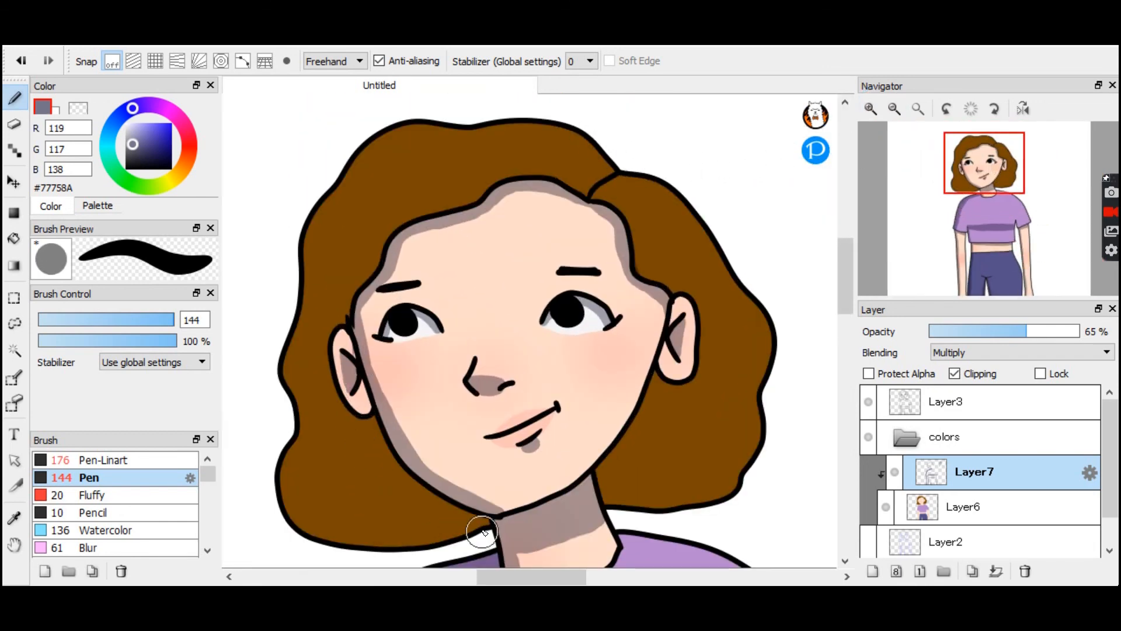
{"action": "left_click_drag", "start_coordinate": [484, 525], "coordinate": [337, 533]}
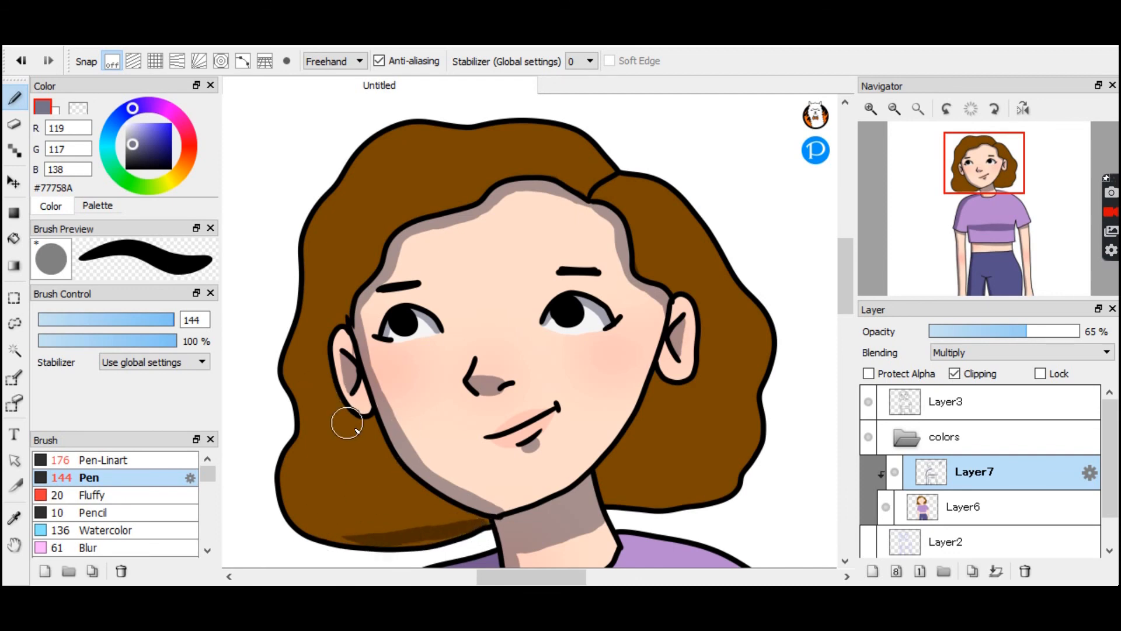
{"action": "key", "text": "ctrl+z"}
{"action": "mouse_move", "coordinate": [494, 516]}
{"action": "left_mouse_down"}
{"action": "mouse_move", "coordinate": [351, 545]}
{"action": "mouse_move", "coordinate": [293, 506]}
{"action": "mouse_move", "coordinate": [287, 358]}
{"action": "mouse_move", "coordinate": [310, 245]}
{"action": "left_mouse_up"}
Shade the hair's upper left edge from the crown down to the side shadow, and the underside of the hair on the right.
{"action": "mouse_move", "coordinate": [492, 115]}
{"action": "left_mouse_down"}
{"action": "mouse_move", "coordinate": [527, 111]}
{"action": "mouse_move", "coordinate": [423, 109]}
{"action": "left_mouse_up"}
{"action": "mouse_move", "coordinate": [505, 111]}
{"action": "left_mouse_down"}
{"action": "mouse_move", "coordinate": [395, 125]}
{"action": "mouse_move", "coordinate": [307, 249]}
{"action": "left_mouse_up"}
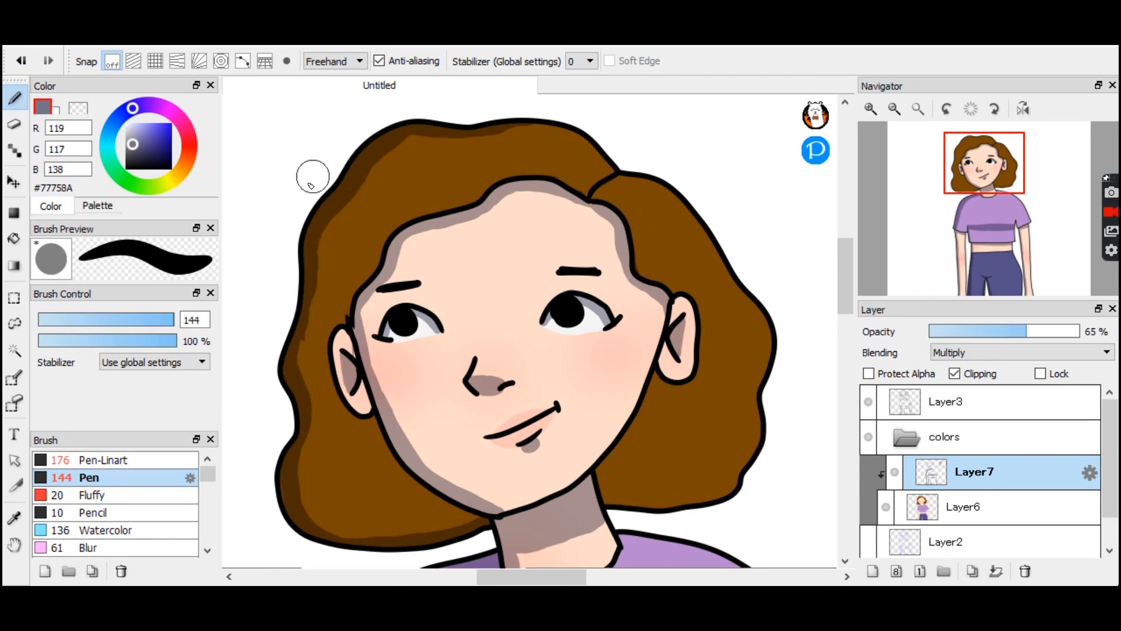
{"action": "key", "text": "ctrl+z"}
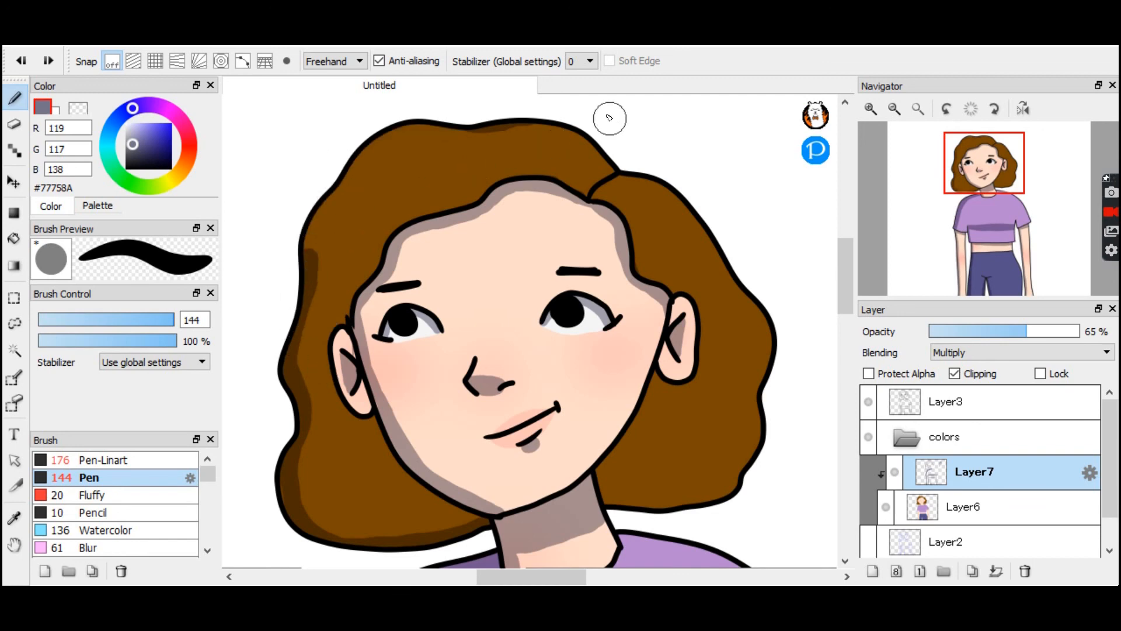
{"action": "mouse_move", "coordinate": [498, 130]}
{"action": "left_mouse_down"}
{"action": "mouse_move", "coordinate": [413, 128]}
{"action": "mouse_move", "coordinate": [353, 181]}
{"action": "mouse_move", "coordinate": [305, 267]}
{"action": "mouse_move", "coordinate": [323, 201]}
{"action": "mouse_move", "coordinate": [400, 120]}
{"action": "mouse_move", "coordinate": [344, 165]}
{"action": "left_mouse_up"}
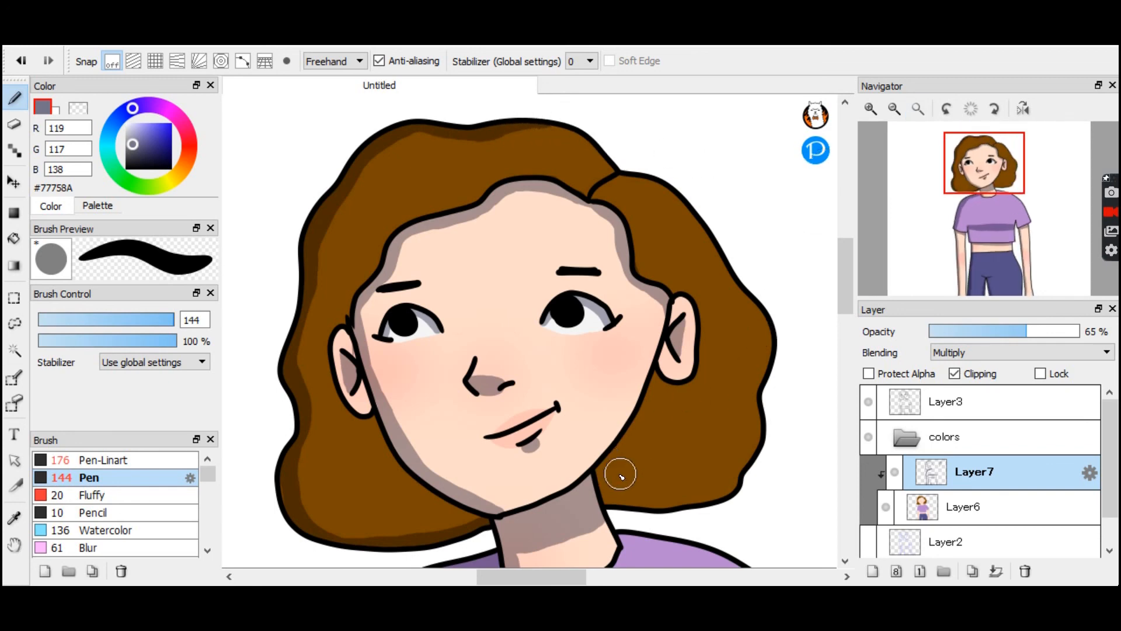
{"action": "left_click_drag", "start_coordinate": [601, 496], "coordinate": [738, 487]}
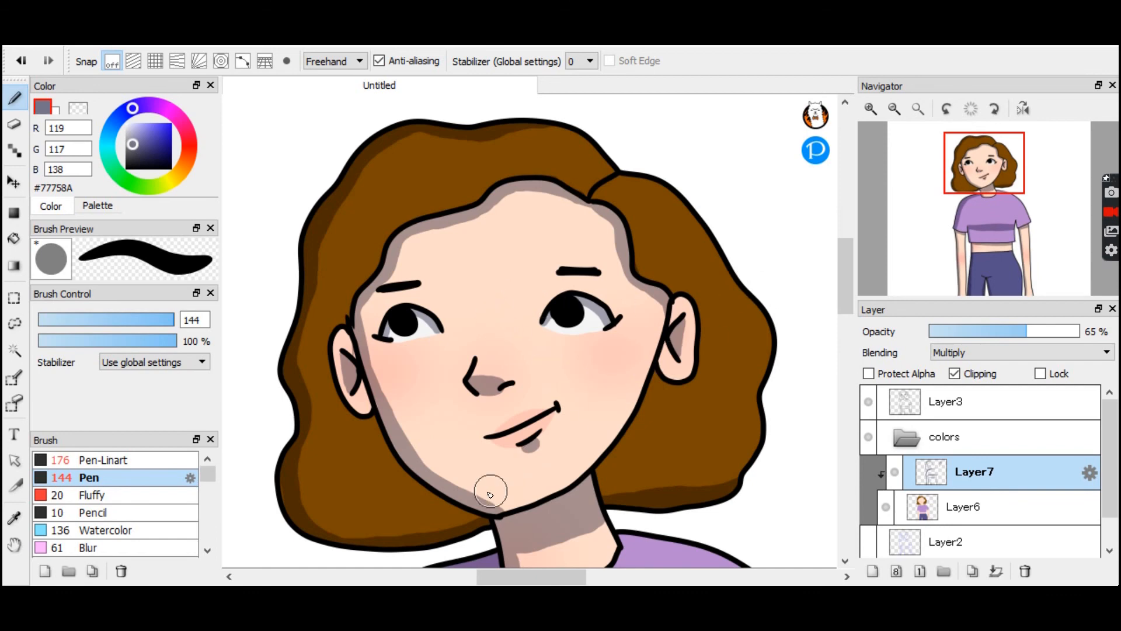
Set the opacity of the Layer7 shadows to 61% and inspect the shading on the face and the whole figure.
{"action": "left_click", "coordinate": [920, 104]}
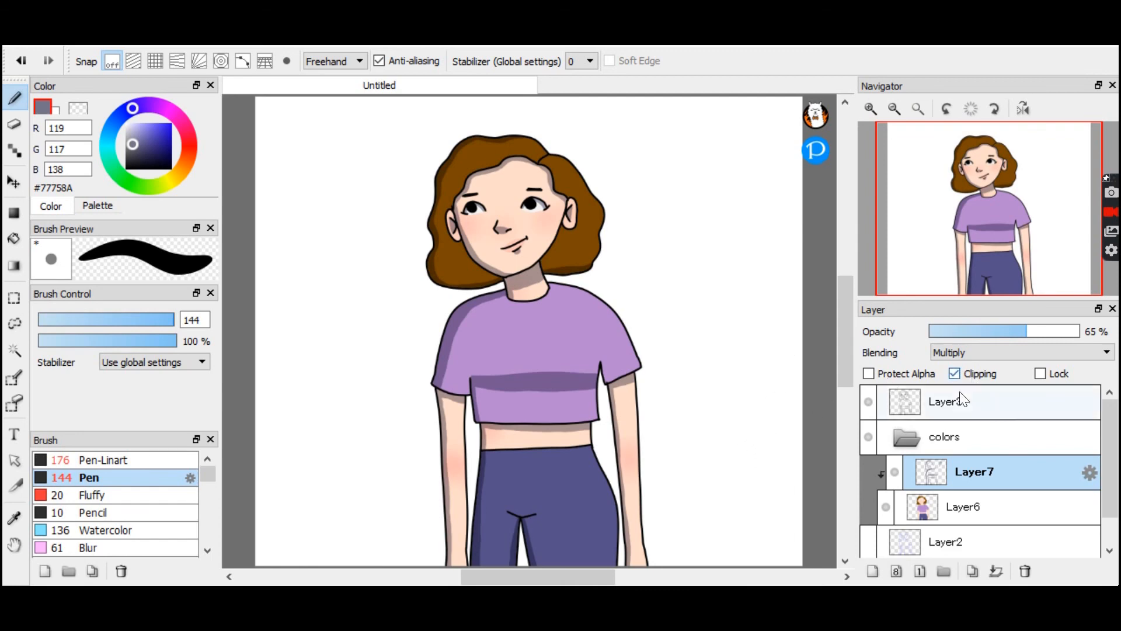
{"action": "left_click", "coordinate": [1005, 333]}
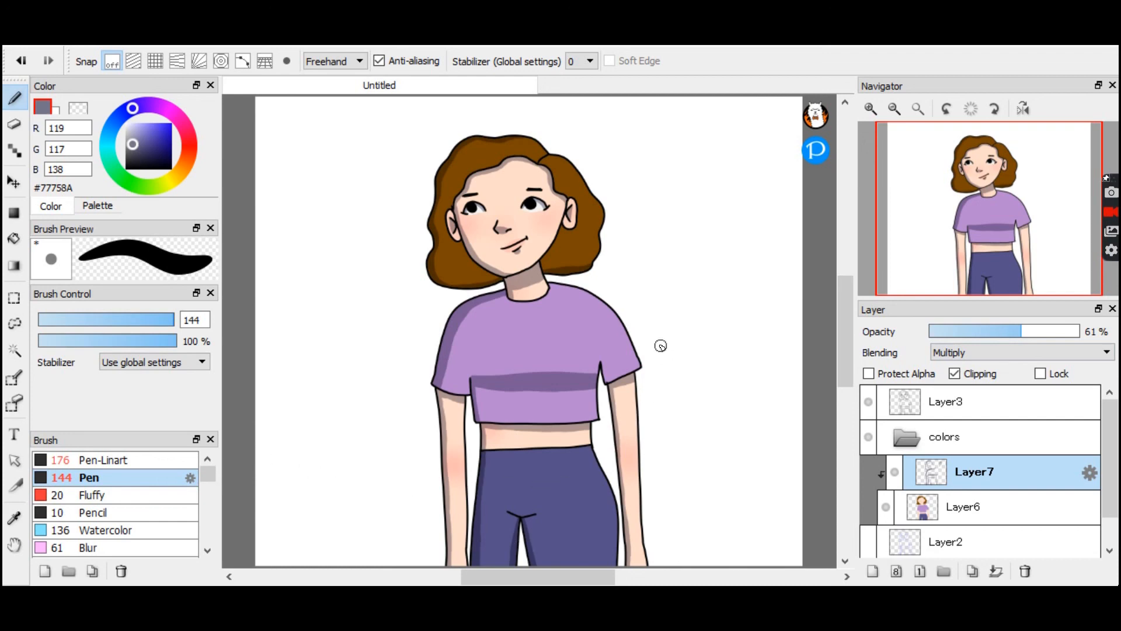
{"action": "mouse_move", "coordinate": [924, 118]}
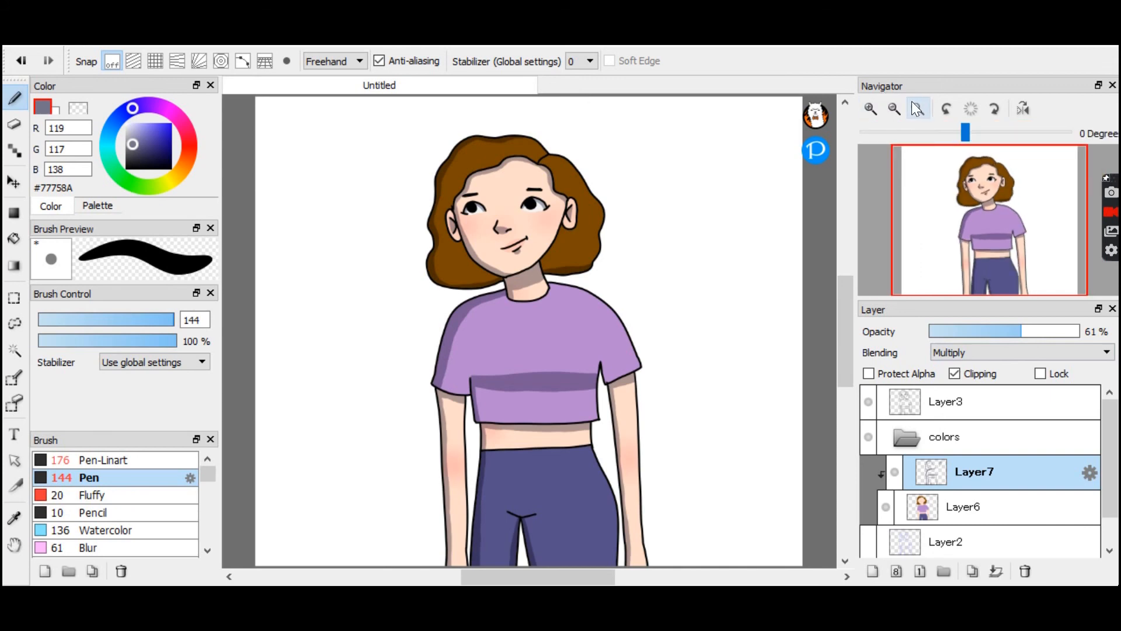
{"action": "left_click", "coordinate": [871, 108]}
{"action": "left_click", "coordinate": [871, 108]}
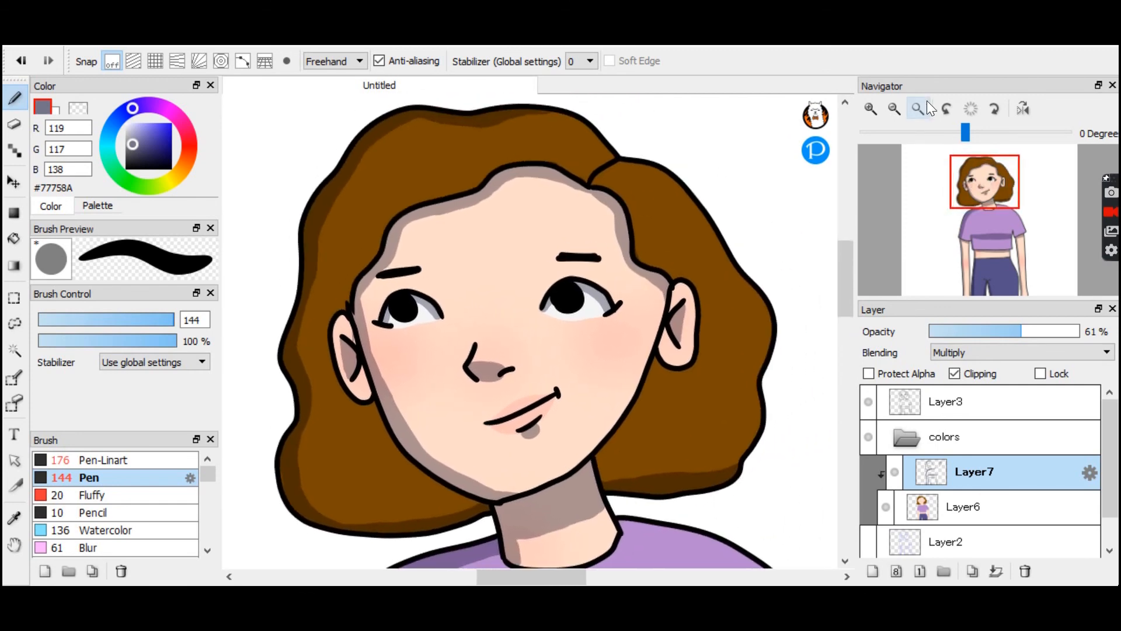
{"action": "left_click", "coordinate": [925, 105]}
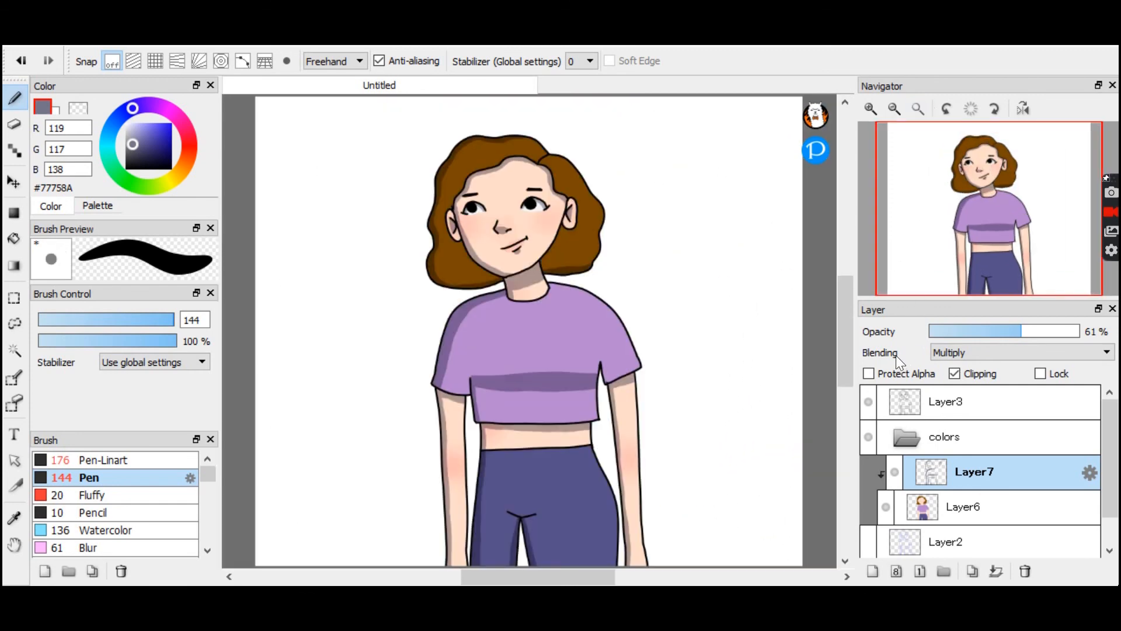
Select Layer6, hide the Layer7 shadows, and mix a richer purple, #AE6FD3, from the sampled shirt colour.
{"action": "left_click", "coordinate": [953, 494]}
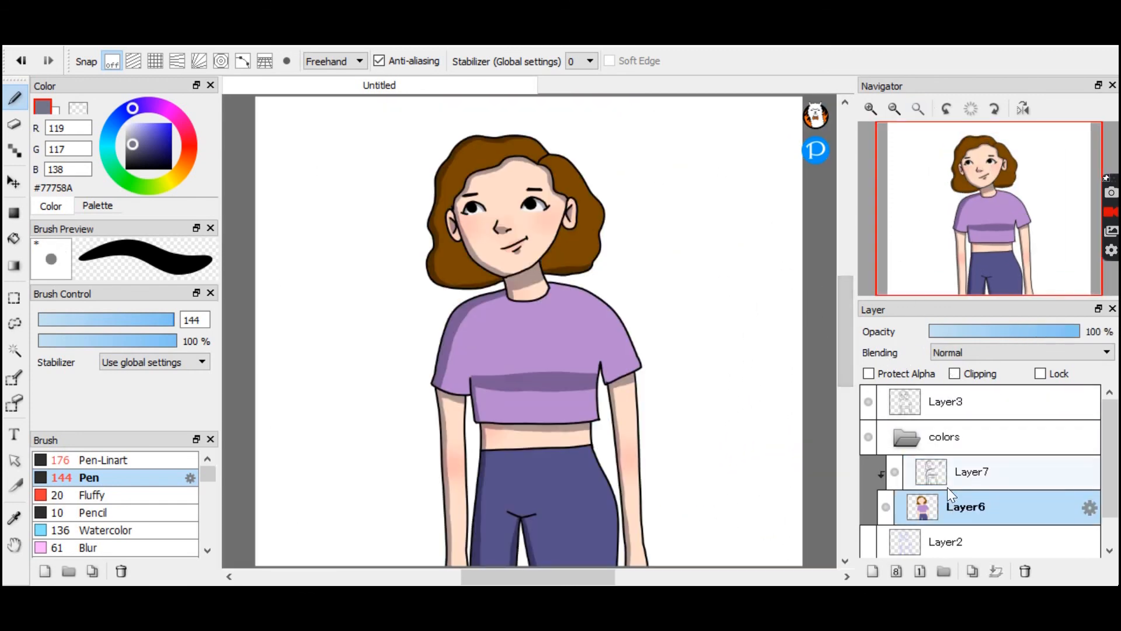
{"action": "left_click", "coordinate": [894, 471]}
{"action": "mouse_move", "coordinate": [892, 240]}
{"action": "left_click_drag", "start_coordinate": [893, 240], "coordinate": [992, 227]}
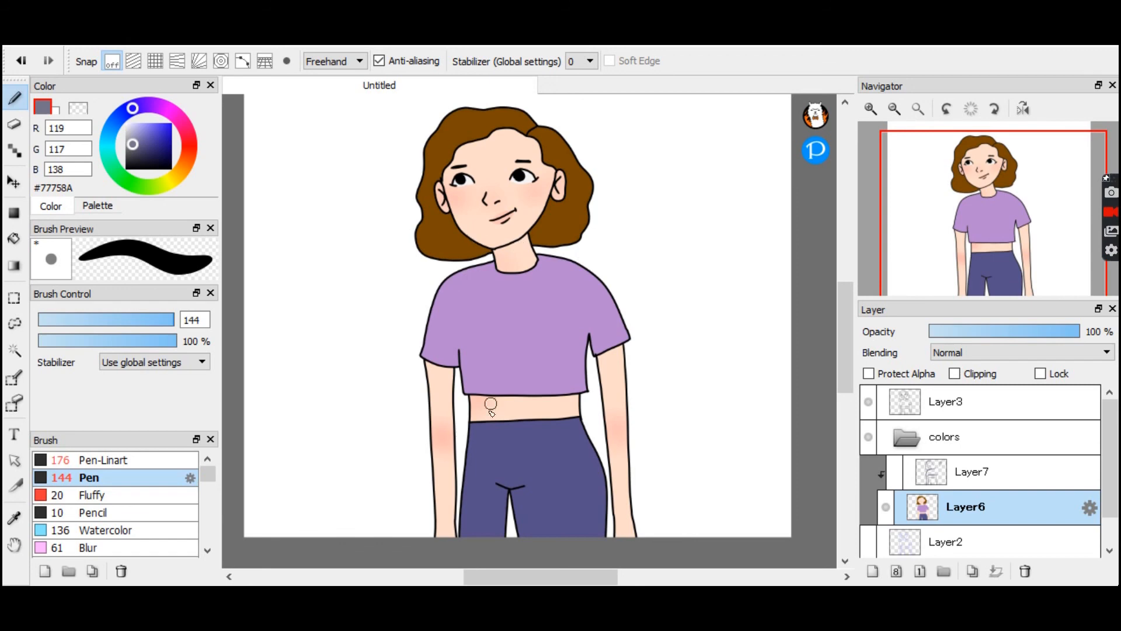
{"action": "left_click", "coordinate": [521, 345], "text": "alt"}
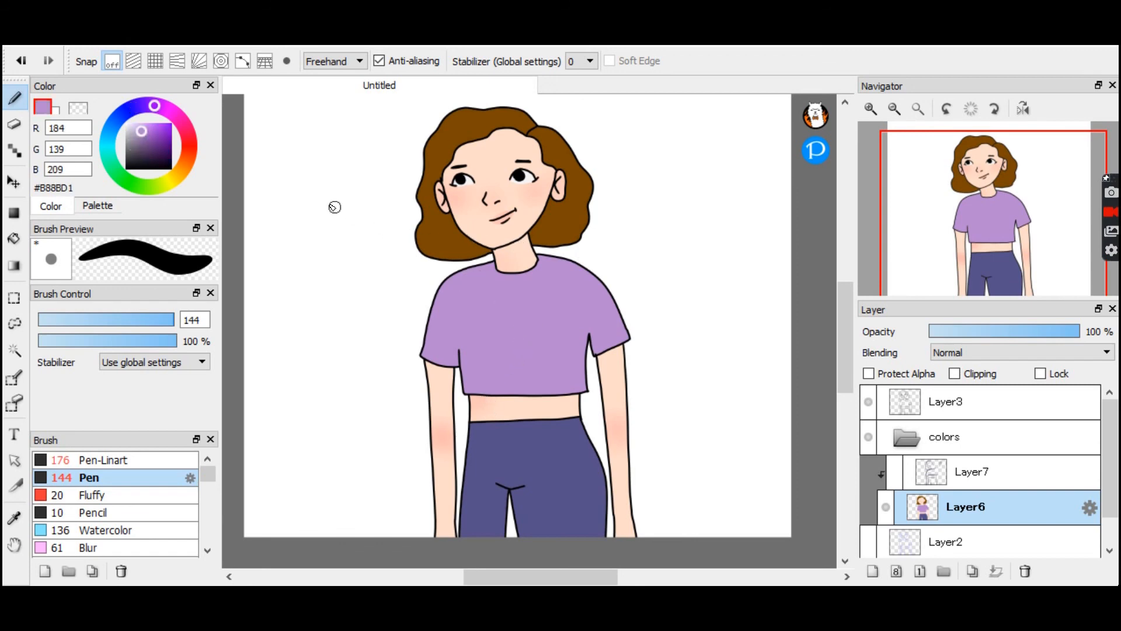
{"action": "left_click_drag", "start_coordinate": [142, 132], "coordinate": [147, 132]}
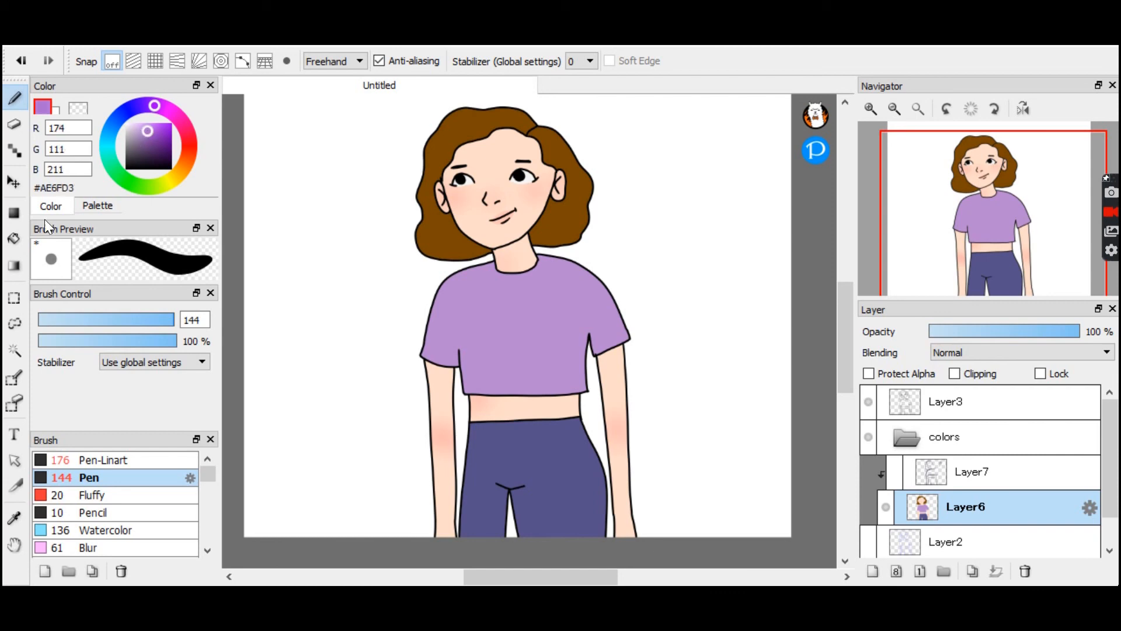
Fill the whole shirt with the richer purple using the Bucket tool, and show the Layer7 shadows again.
{"action": "left_click", "coordinate": [15, 238]}
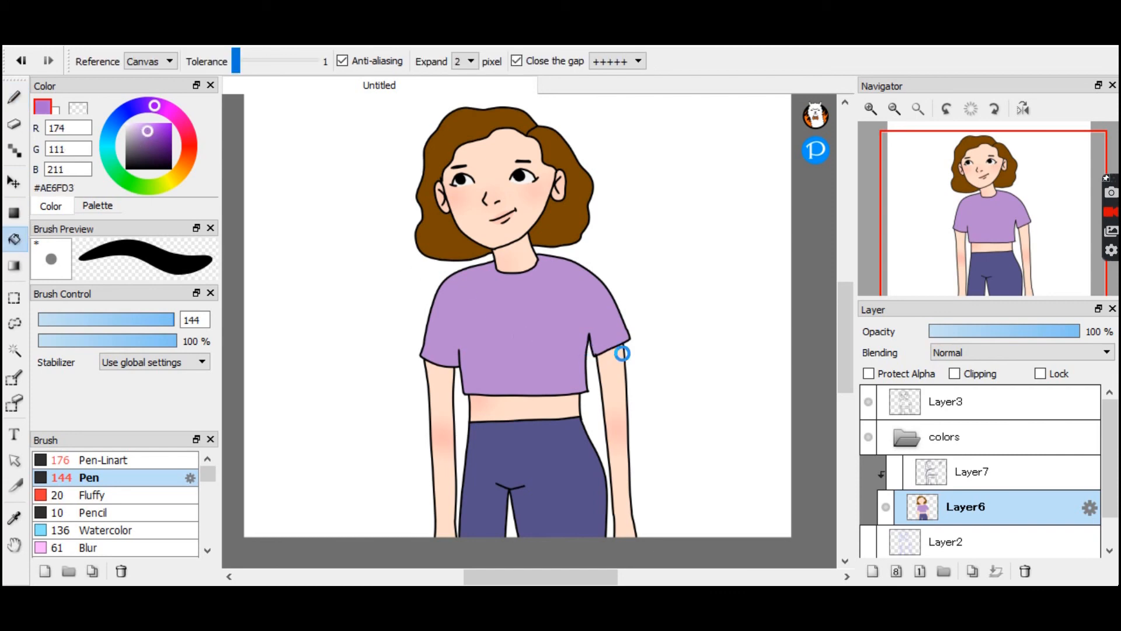
{"action": "left_click", "coordinate": [623, 350]}
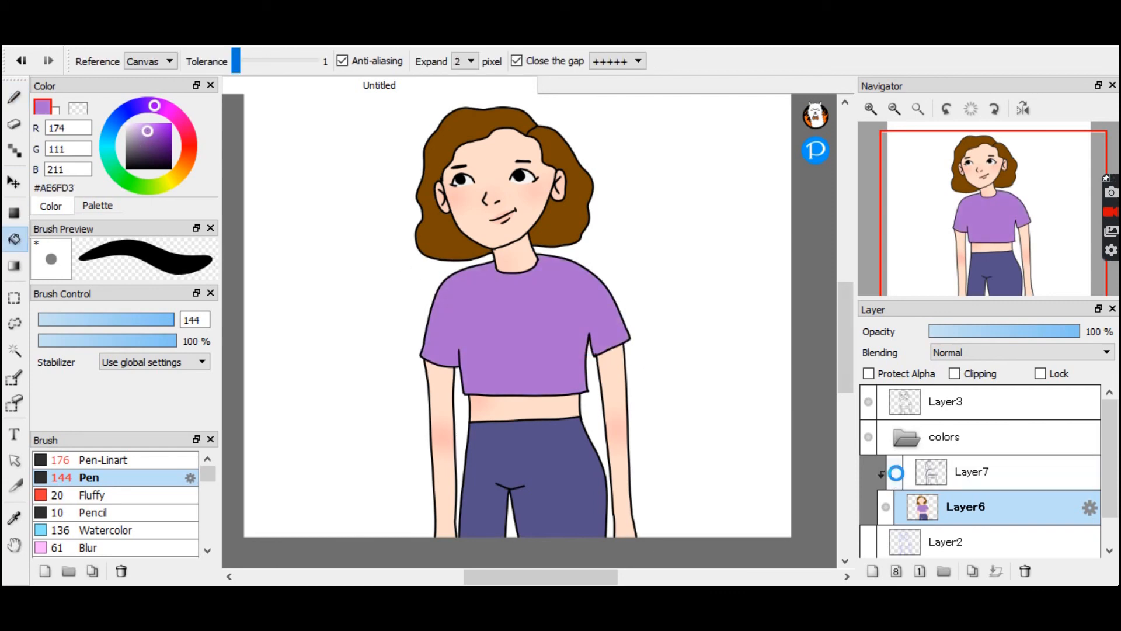
{"action": "left_click", "coordinate": [895, 473]}
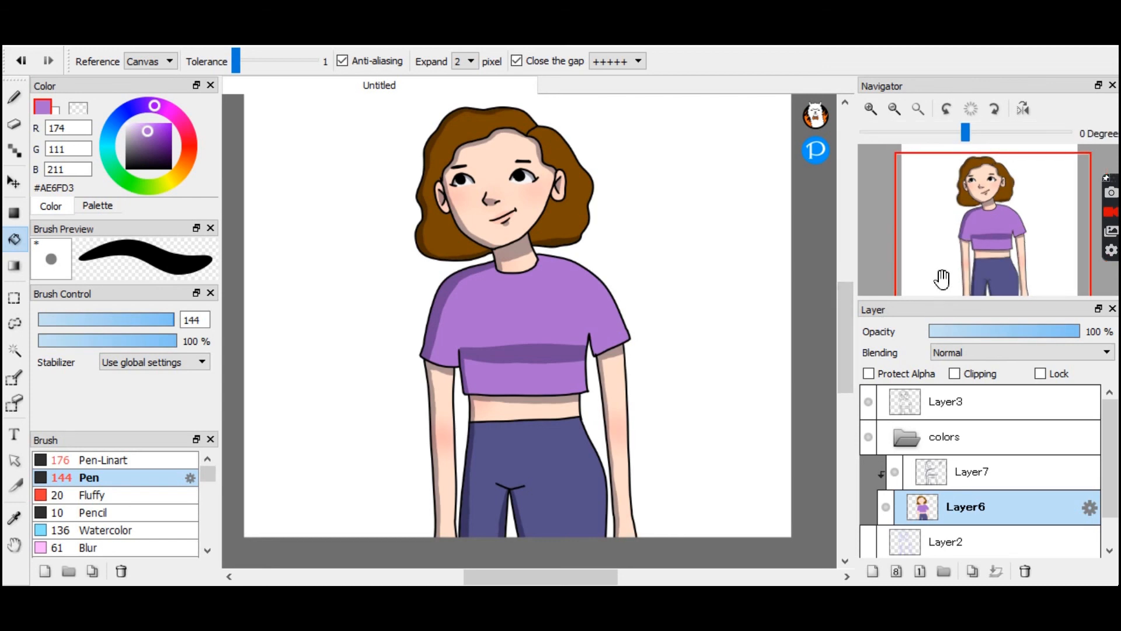
{"action": "mouse_move", "coordinate": [906, 124]}
{"action": "left_click", "coordinate": [895, 108]}
{"action": "left_click", "coordinate": [918, 108]}
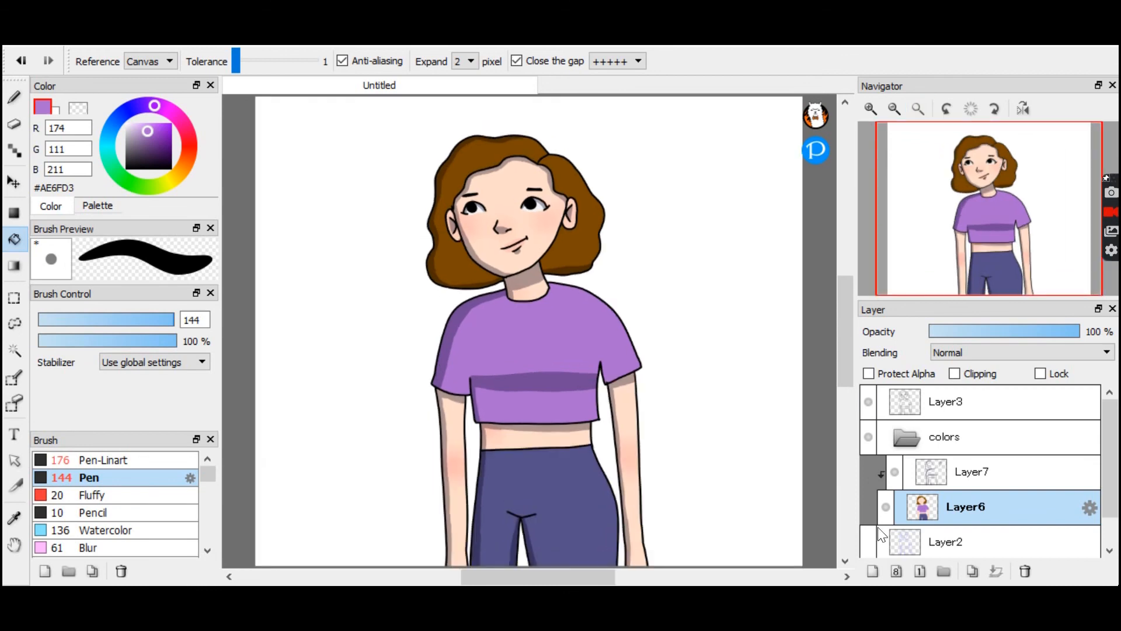
Collapse the colors folder and add a new layer directly above Layer2.
{"action": "left_click", "coordinate": [955, 436]}
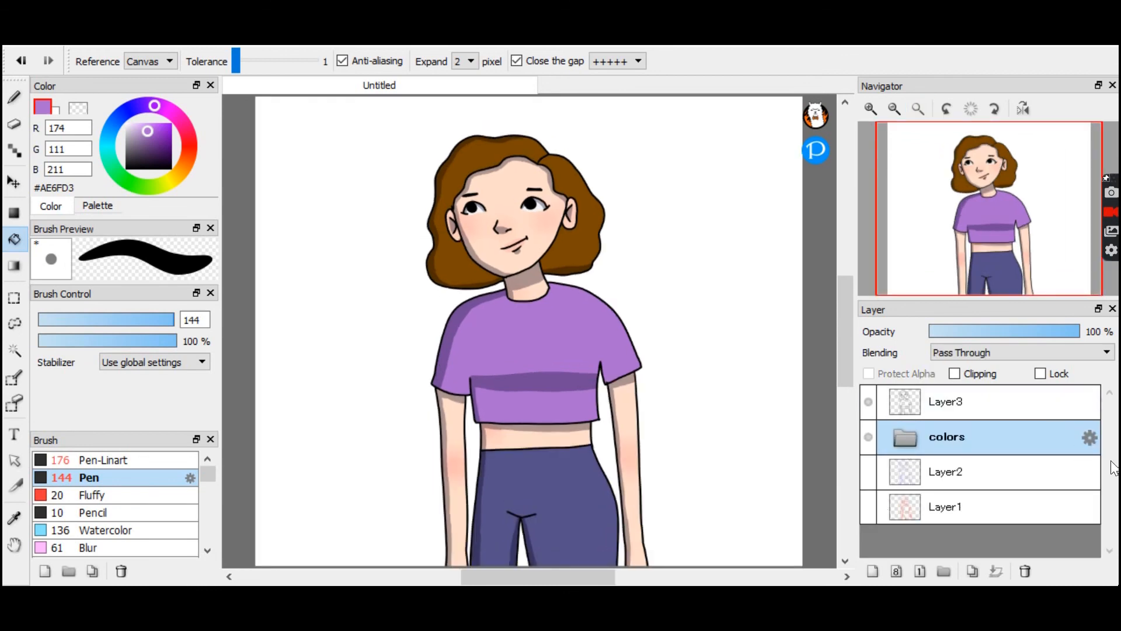
{"action": "left_click", "coordinate": [961, 471]}
{"action": "left_click", "coordinate": [872, 571]}
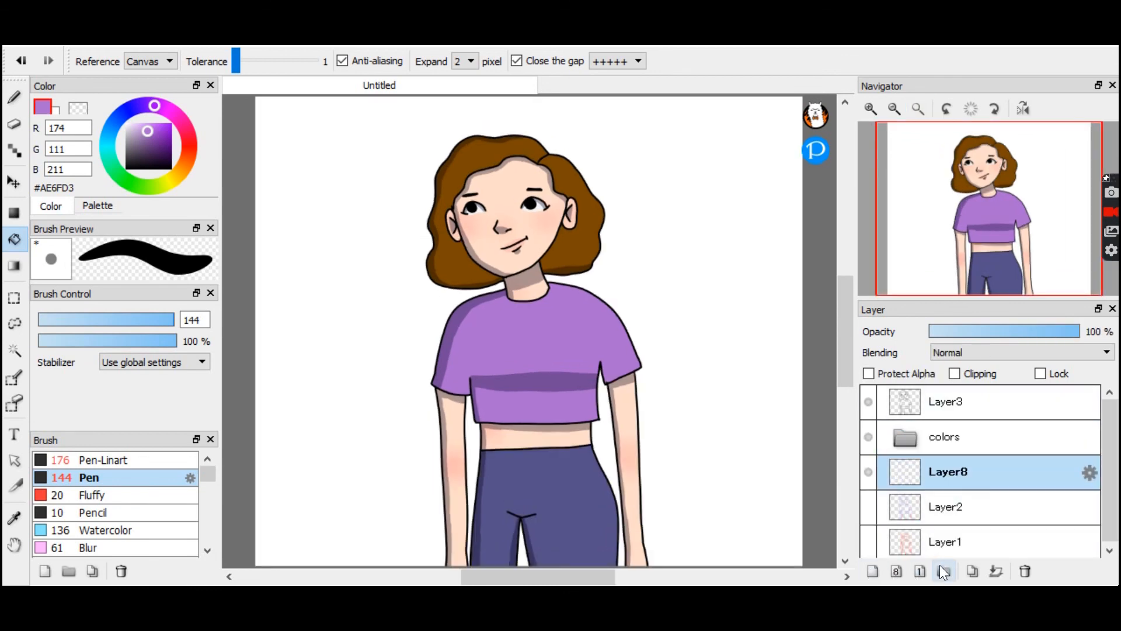
Create a layer folder named "background" below the colors folder and move the new empty layer into it.
{"action": "left_click", "coordinate": [943, 571]}
{"action": "double_click", "coordinate": [951, 474]}
{"action": "type", "text": "background"}
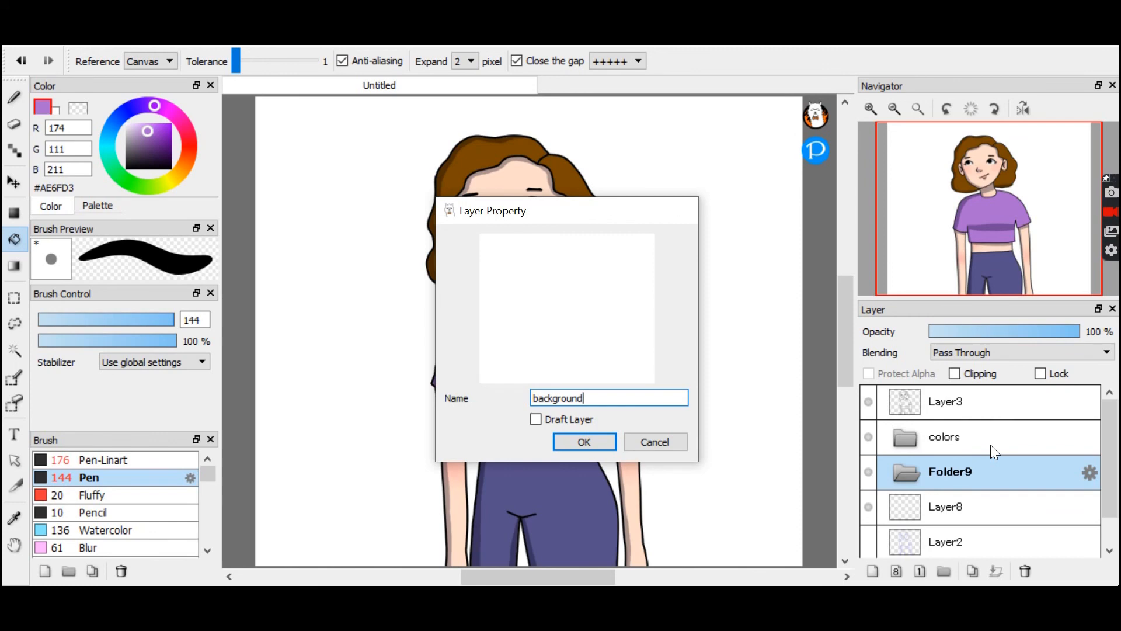
{"action": "key", "text": "Return"}
{"action": "left_click_drag", "start_coordinate": [971, 503], "coordinate": [958, 476]}
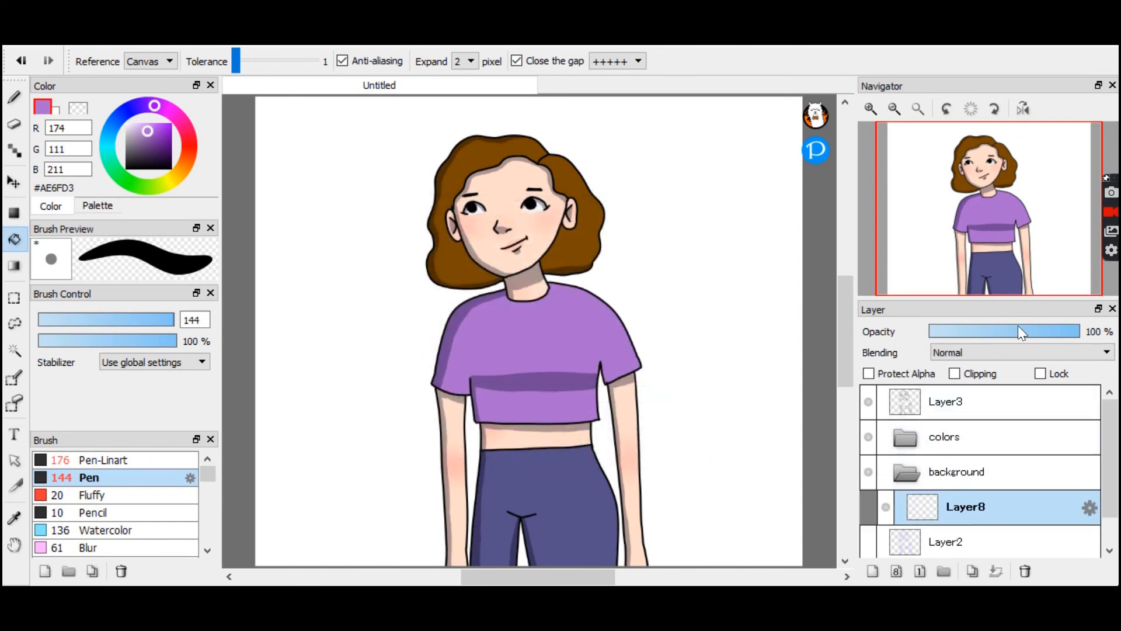
Hide the colors folder and set the drawing colour to light cyan #9AFFF5 for the background.
{"action": "mouse_move", "coordinate": [872, 155]}
{"action": "left_click", "coordinate": [901, 110]}
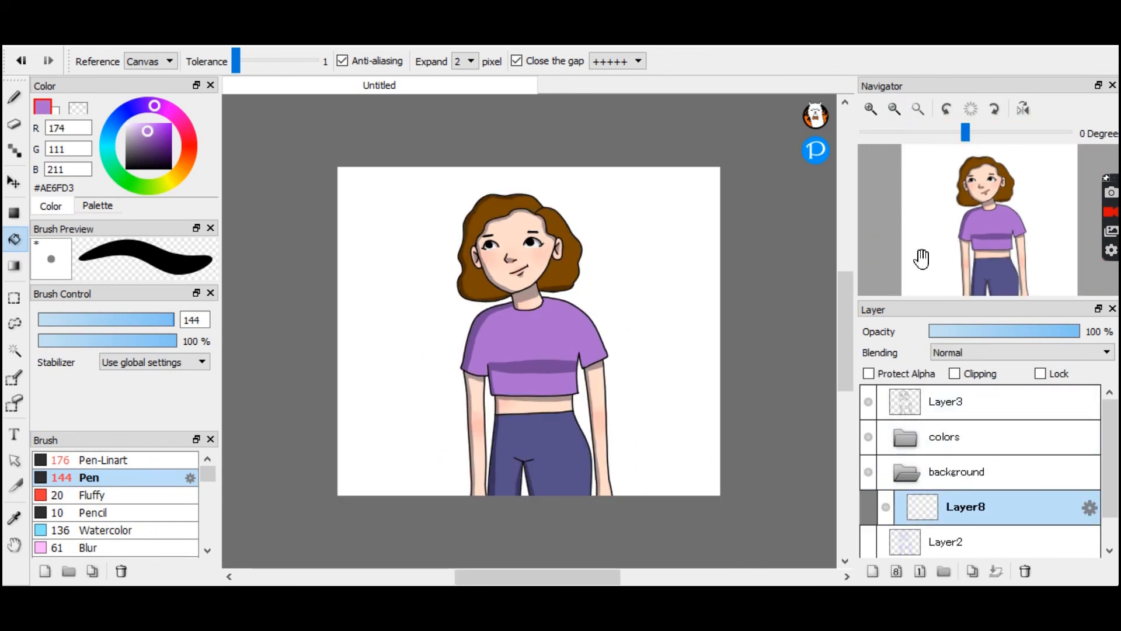
{"action": "left_click", "coordinate": [869, 435]}
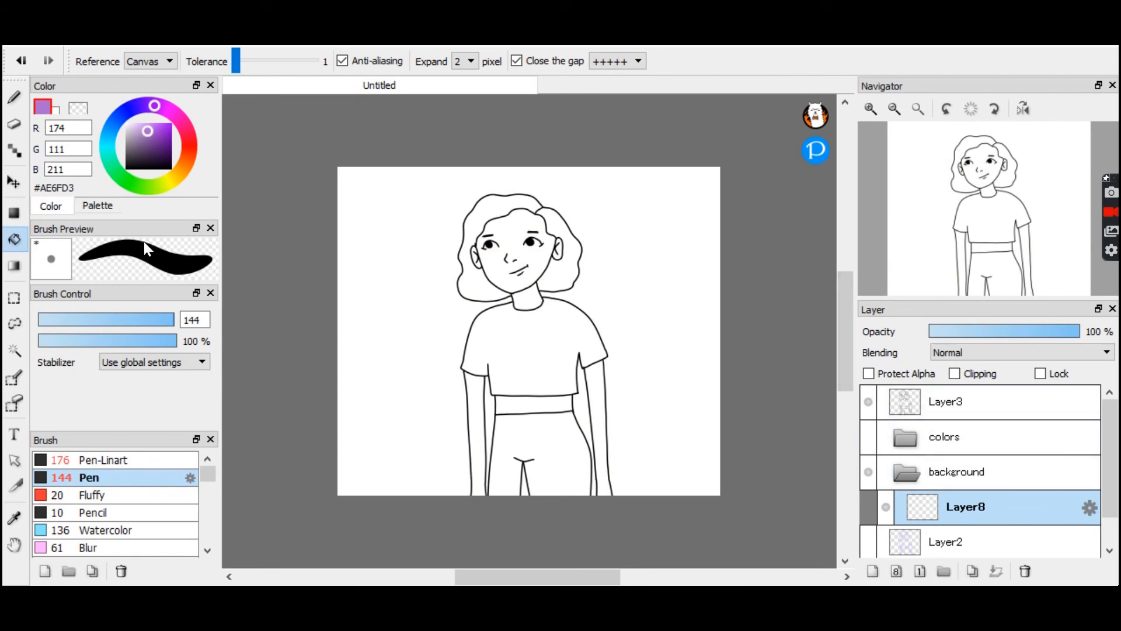
{"action": "mouse_move", "coordinate": [140, 109]}
{"action": "left_mouse_down"}
{"action": "mouse_move", "coordinate": [123, 116]}
{"action": "mouse_move", "coordinate": [228, 135]}
{"action": "mouse_move", "coordinate": [130, 107]}
{"action": "mouse_move", "coordinate": [169, 145]}
{"action": "mouse_move", "coordinate": [104, 154]}
{"action": "mouse_move", "coordinate": [188, 140]}
{"action": "mouse_move", "coordinate": [144, 82]}
{"action": "left_mouse_up"}
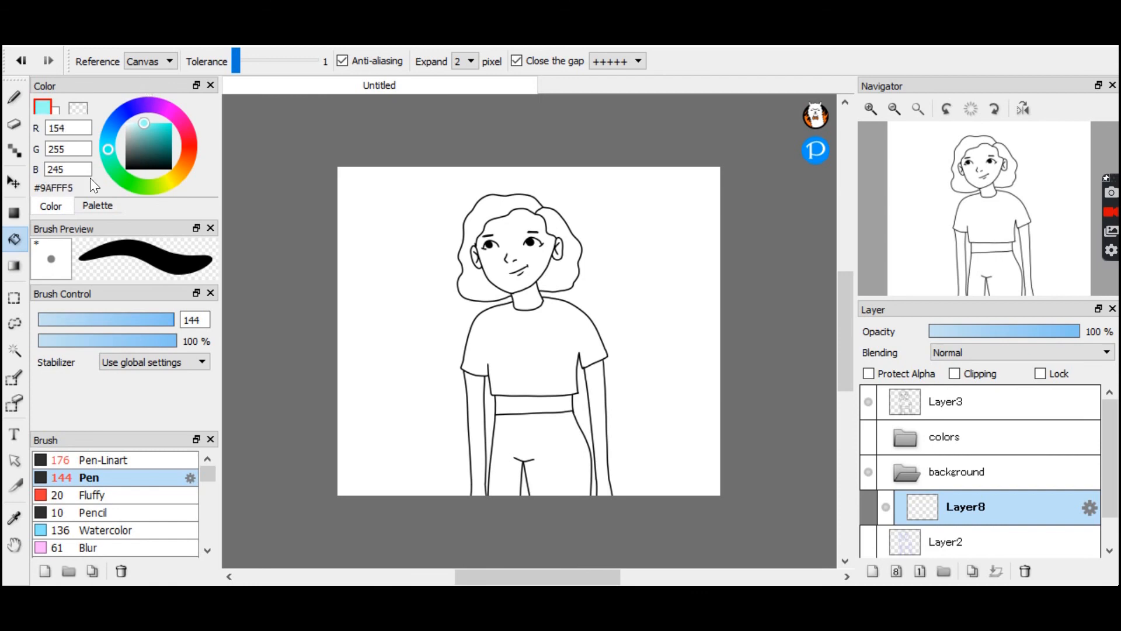
With the Pen at size 1666, paint a wavy-edged light cyan band across the upper part of Layer8.
{"action": "left_click", "coordinate": [24, 99]}
{"action": "mouse_move", "coordinate": [187, 313]}
{"action": "left_mouse_down"}
{"action": "mouse_move", "coordinate": [307, 324]}
{"action": "mouse_move", "coordinate": [275, 316]}
{"action": "left_mouse_up"}
{"action": "left_click_drag", "start_coordinate": [173, 314], "coordinate": [318, 329]}
{"action": "mouse_move", "coordinate": [350, 214]}
{"action": "left_mouse_down"}
{"action": "mouse_move", "coordinate": [331, 190]}
{"action": "mouse_move", "coordinate": [796, 195]}
{"action": "left_mouse_up"}
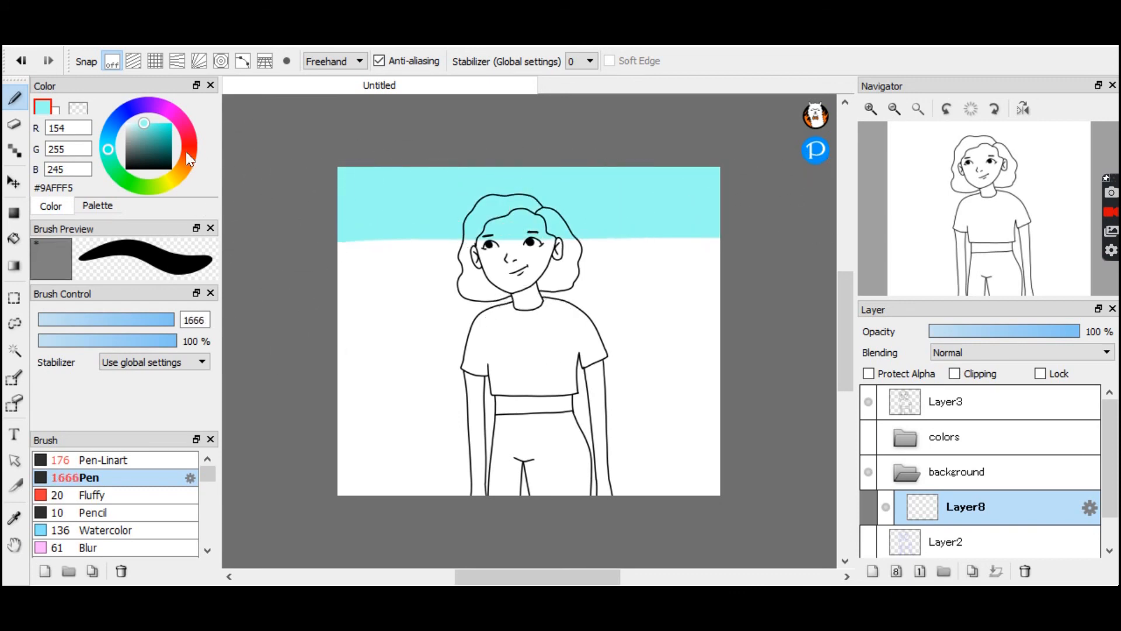
Set the colour to brighter cyan #44FFEE and paint a second band across the canvas below the light one, redoing the uneven first attempt.
{"action": "left_click_drag", "start_coordinate": [161, 142], "coordinate": [159, 124]}
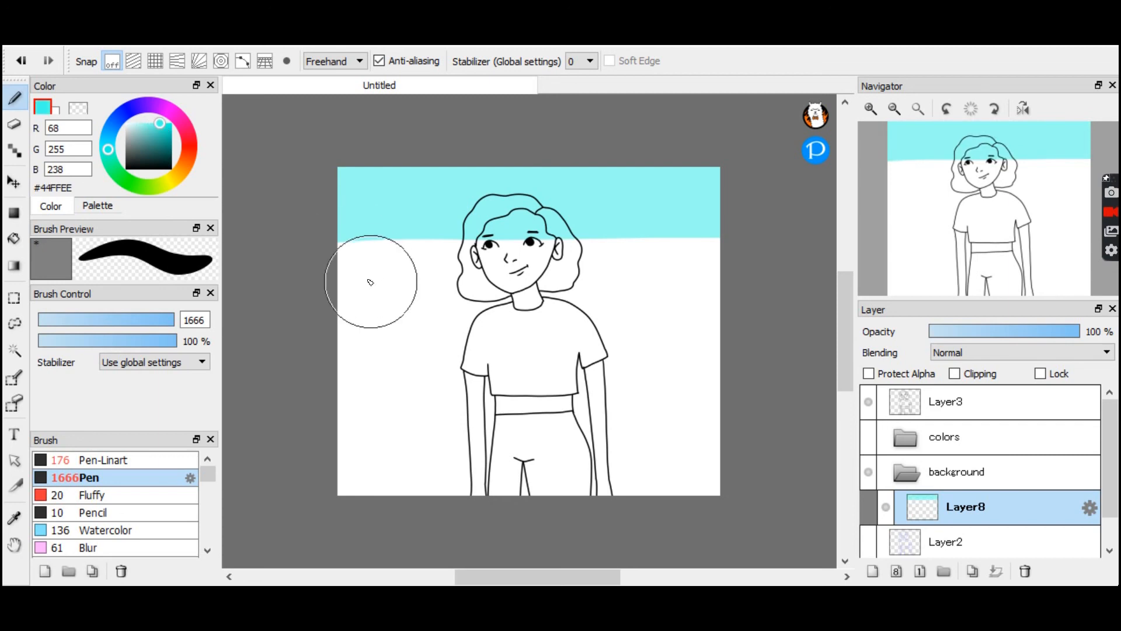
{"action": "left_click", "coordinate": [344, 272]}
{"action": "mouse_move", "coordinate": [346, 275]}
{"action": "left_mouse_down"}
{"action": "mouse_move", "coordinate": [656, 283]}
{"action": "mouse_move", "coordinate": [808, 300]}
{"action": "left_mouse_up"}
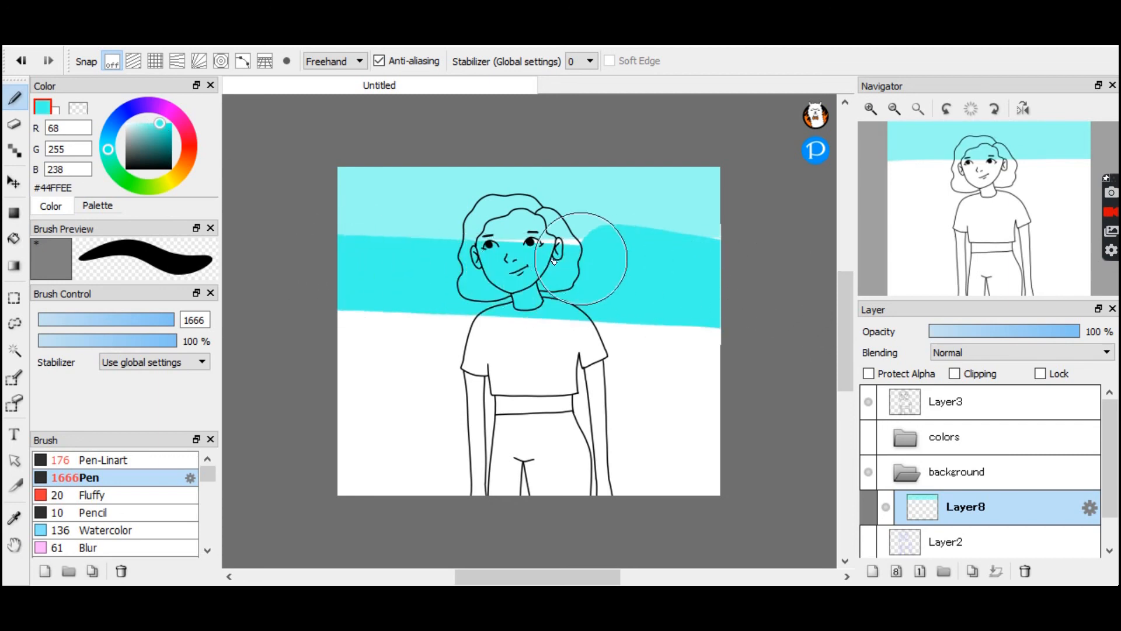
{"action": "key", "text": "ctrl+z"}
{"action": "left_click_drag", "start_coordinate": [346, 261], "coordinate": [811, 287]}
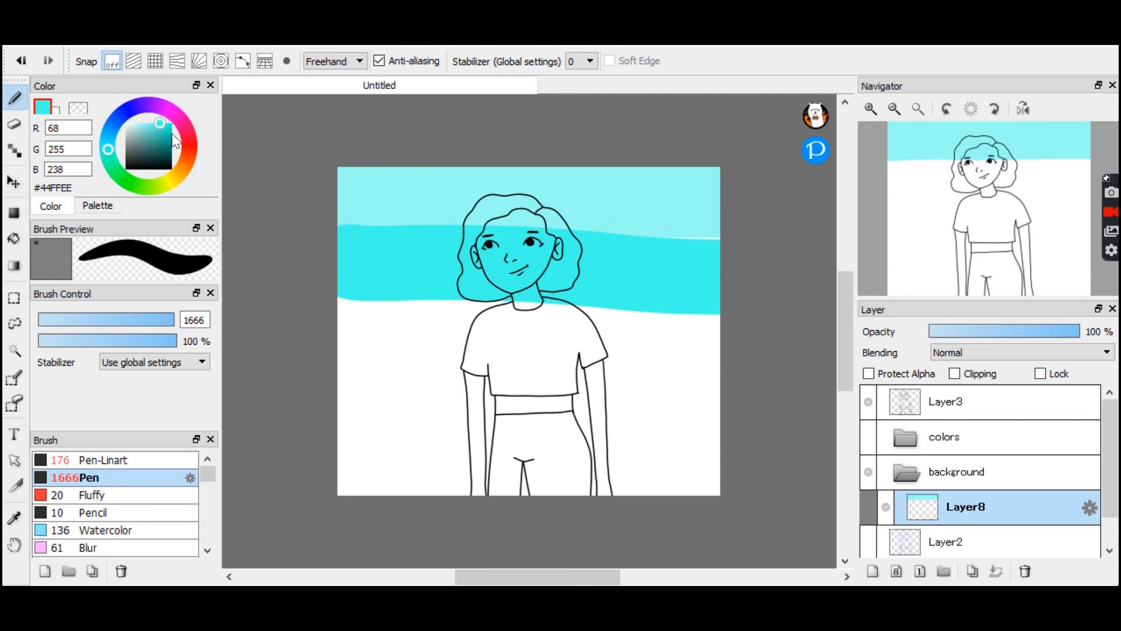
Paint a third band in turquoise #00F6DF, and reshape the second and third bands with wavy strokes using their sampled colours.
{"action": "left_click_drag", "start_coordinate": [172, 133], "coordinate": [171, 123]}
{"action": "mouse_move", "coordinate": [319, 321]}
{"action": "left_mouse_down"}
{"action": "mouse_move", "coordinate": [445, 319]}
{"action": "mouse_move", "coordinate": [779, 354]}
{"action": "left_mouse_up"}
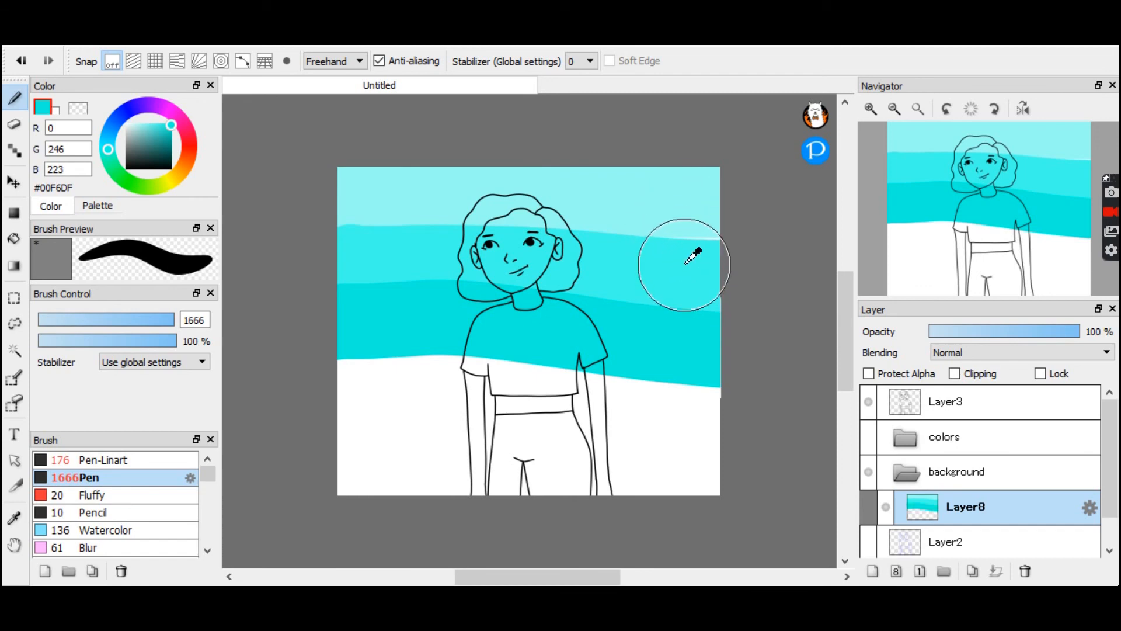
{"action": "left_click", "coordinate": [683, 279], "text": "alt"}
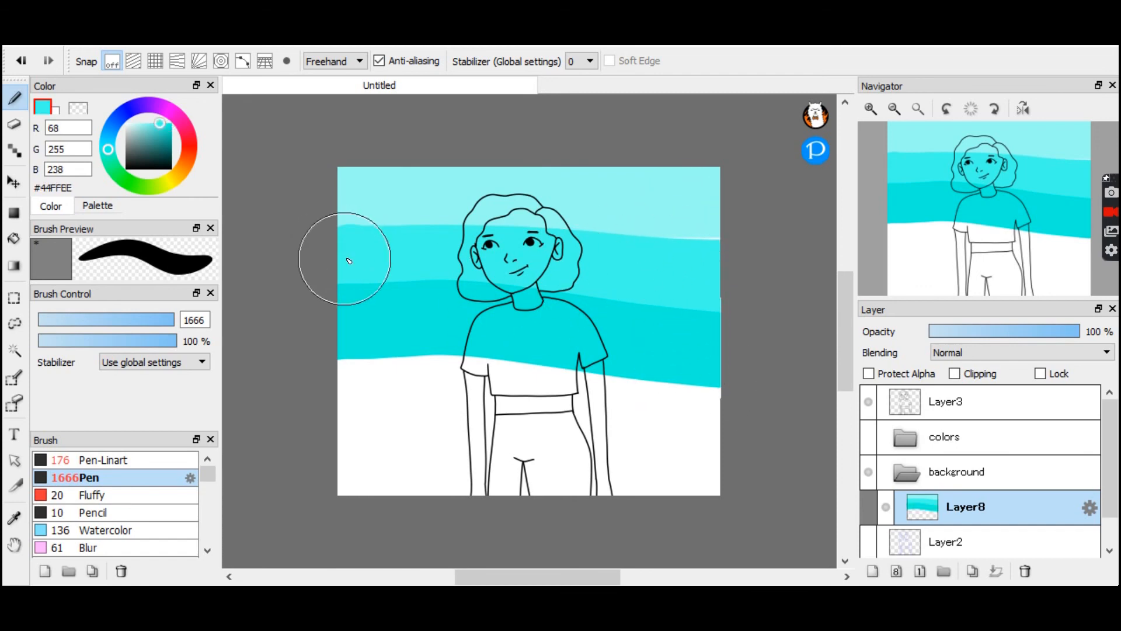
{"action": "left_click_drag", "start_coordinate": [385, 268], "coordinate": [825, 257]}
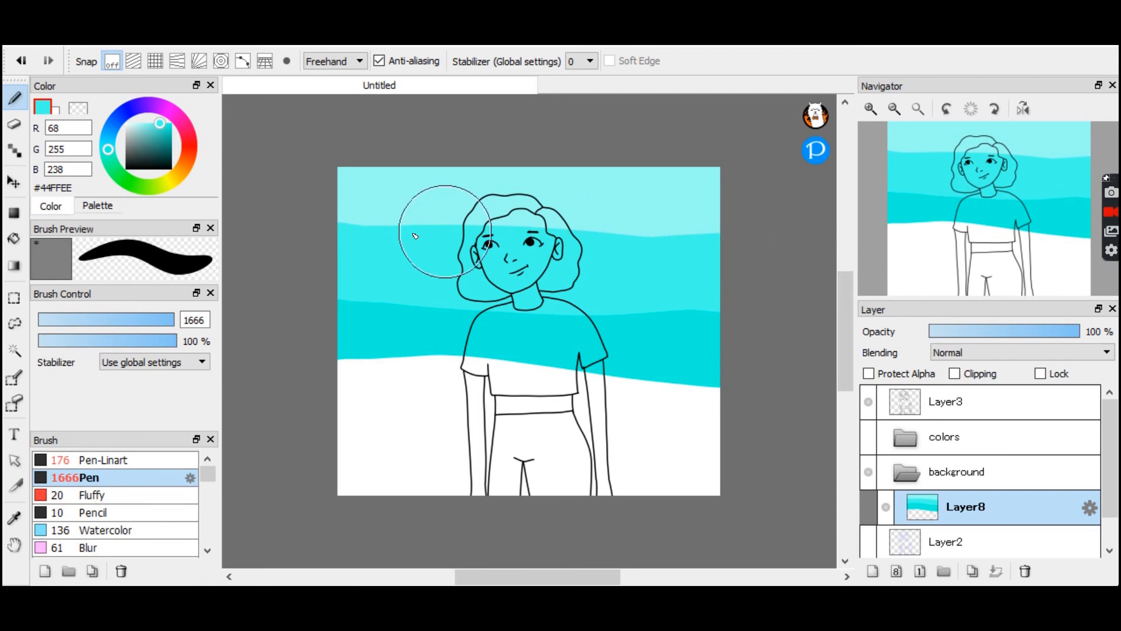
{"action": "left_click", "coordinate": [424, 332], "text": "alt"}
{"action": "left_click_drag", "start_coordinate": [298, 358], "coordinate": [776, 387]}
Paint two darker teal bands below the turquoise one, using #00B1A1 and #006C62, down to the canvas bottom.
{"action": "left_click", "coordinate": [172, 135]}
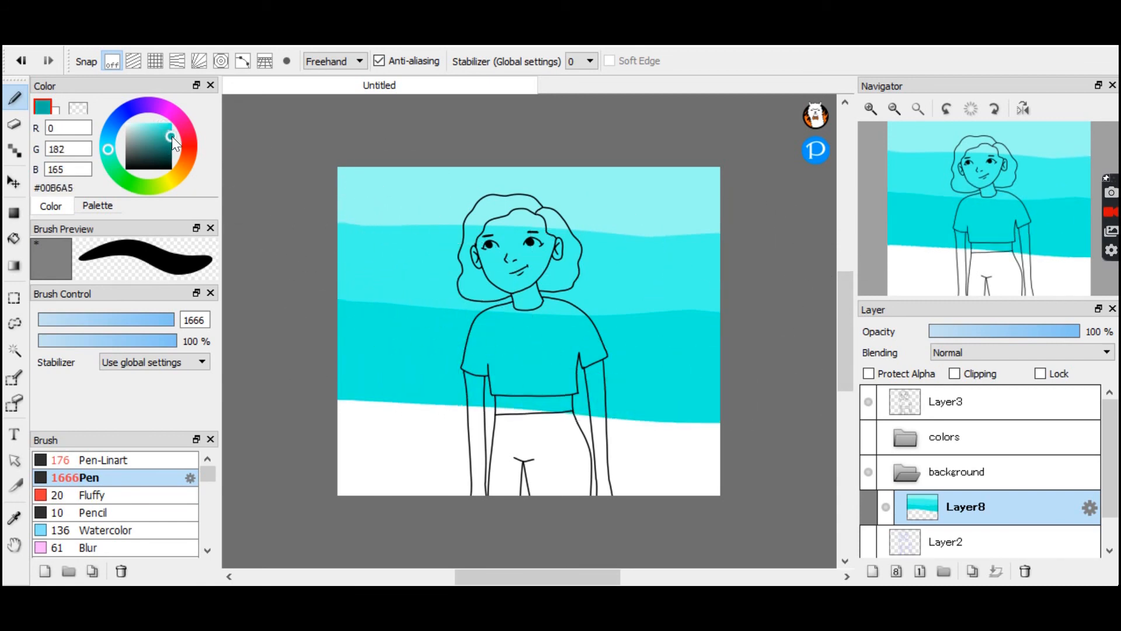
{"action": "mouse_move", "coordinate": [303, 403]}
{"action": "left_mouse_down"}
{"action": "mouse_move", "coordinate": [501, 426]}
{"action": "mouse_move", "coordinate": [811, 421]}
{"action": "left_mouse_up"}
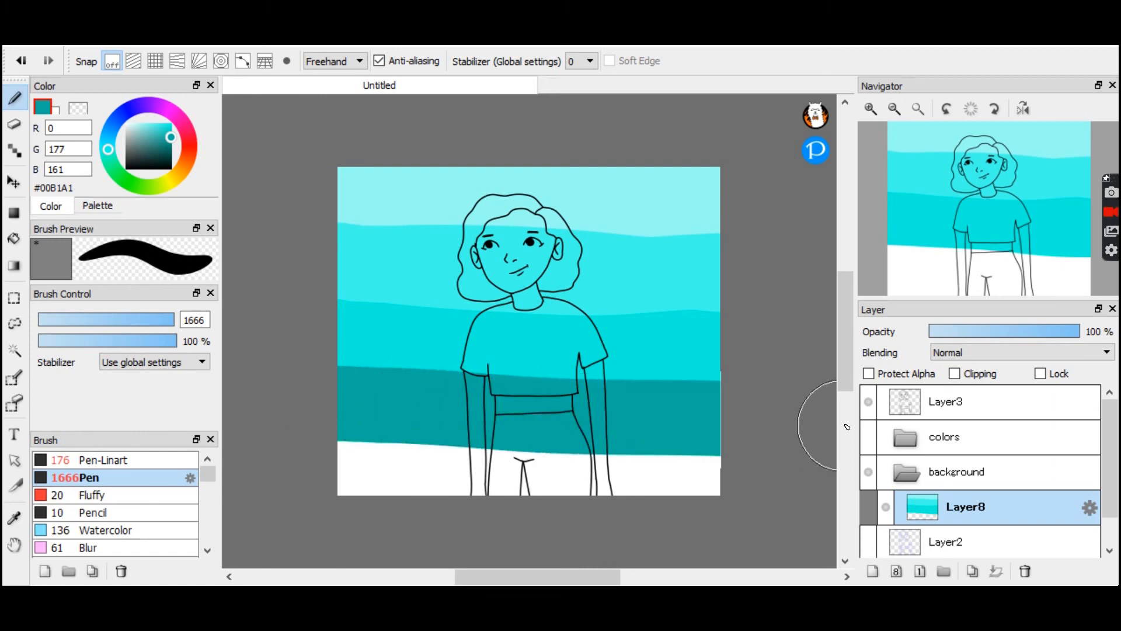
{"action": "left_click_drag", "start_coordinate": [168, 145], "coordinate": [171, 149]}
{"action": "mouse_move", "coordinate": [365, 504]}
{"action": "left_mouse_down"}
{"action": "mouse_move", "coordinate": [369, 470]}
{"action": "mouse_move", "coordinate": [794, 490]}
{"action": "left_mouse_up"}
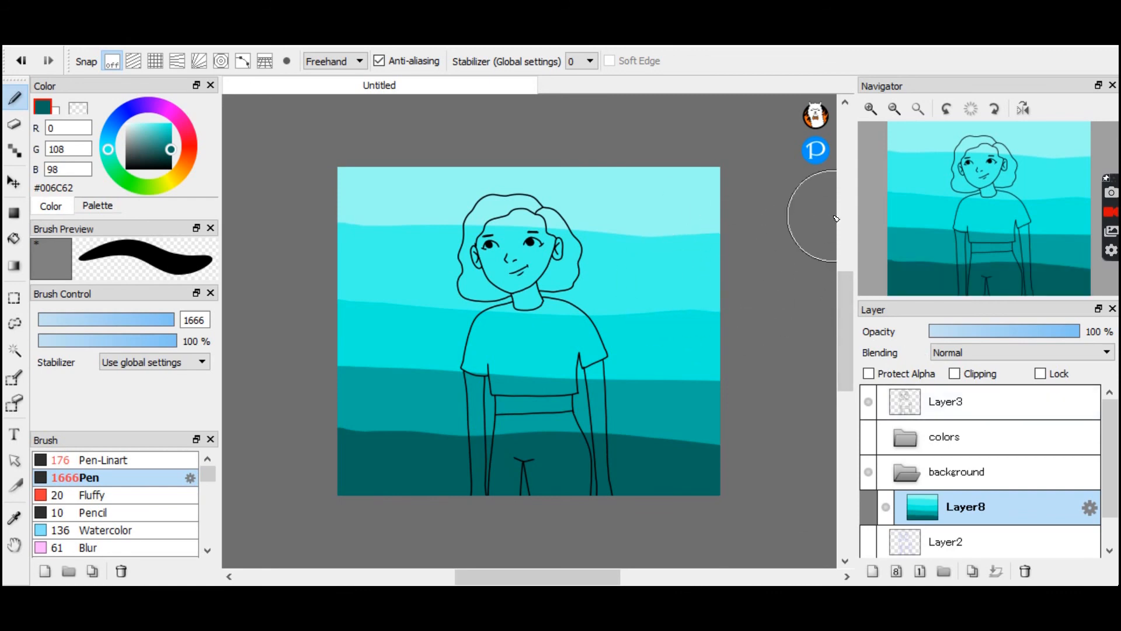
Apply a Gaussian Blur with value 300 to Layer8 to blend the bands into a smooth gradient.
{"action": "left_click", "coordinate": [115, 37]}
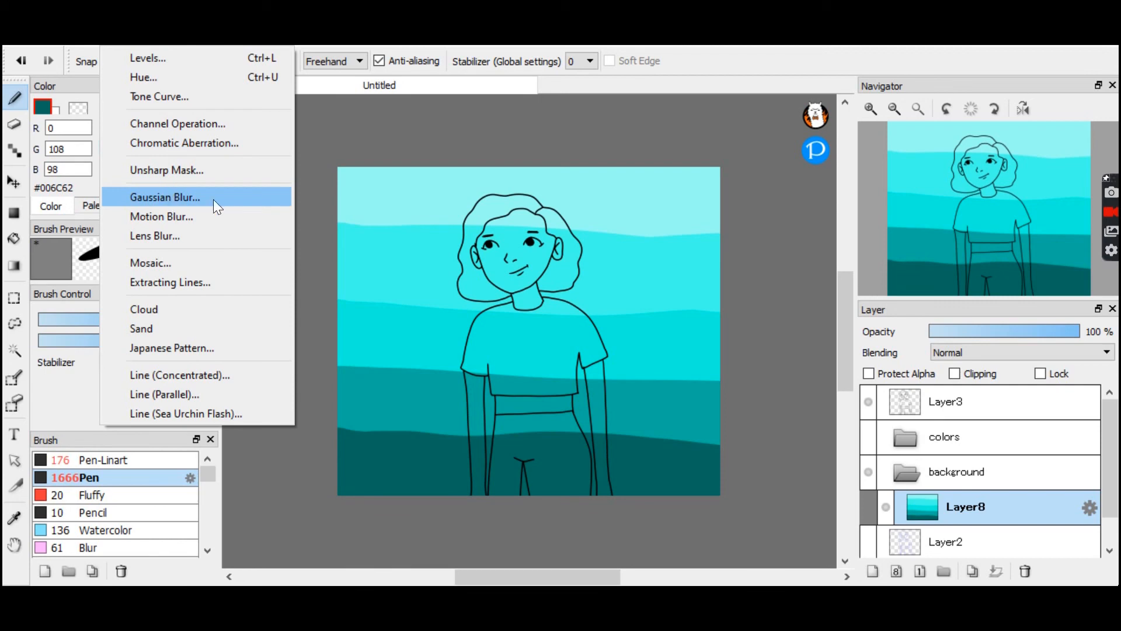
{"action": "left_click", "coordinate": [178, 198]}
{"action": "left_click_drag", "start_coordinate": [637, 331], "coordinate": [724, 315]}
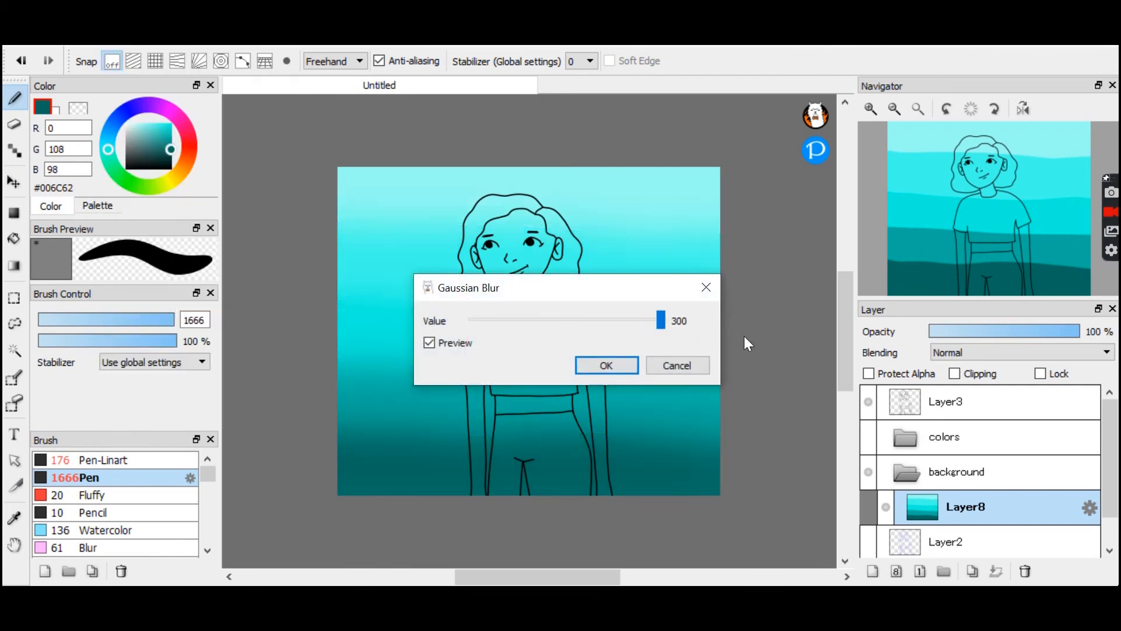
{"action": "left_click", "coordinate": [610, 365]}
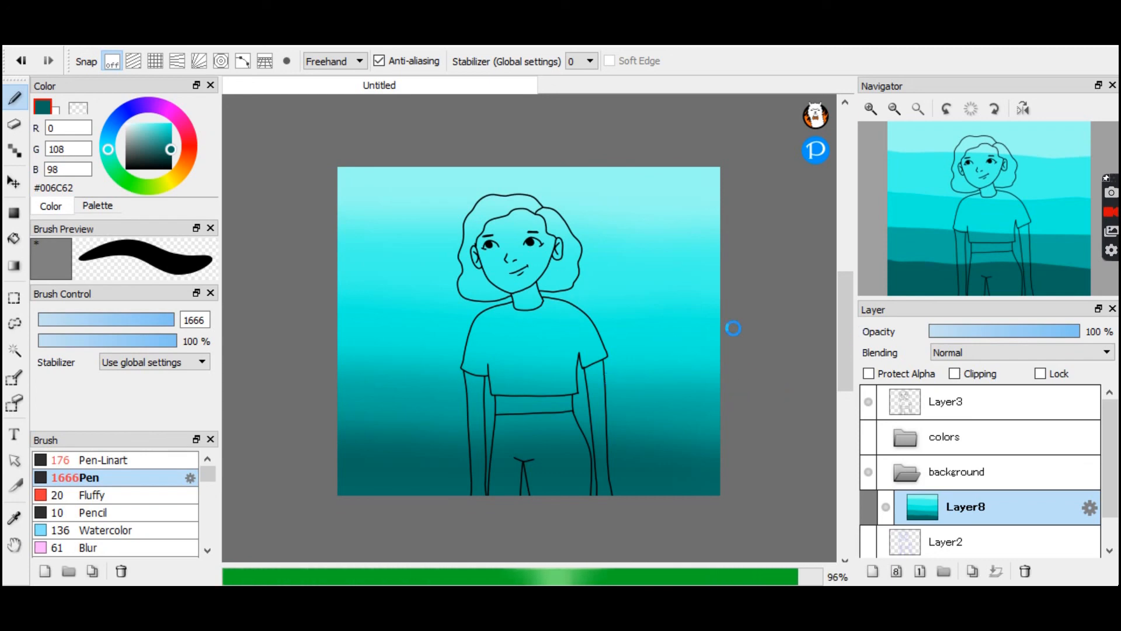
{"action": "left_click", "coordinate": [918, 108]}
{"action": "left_click", "coordinate": [889, 111]}
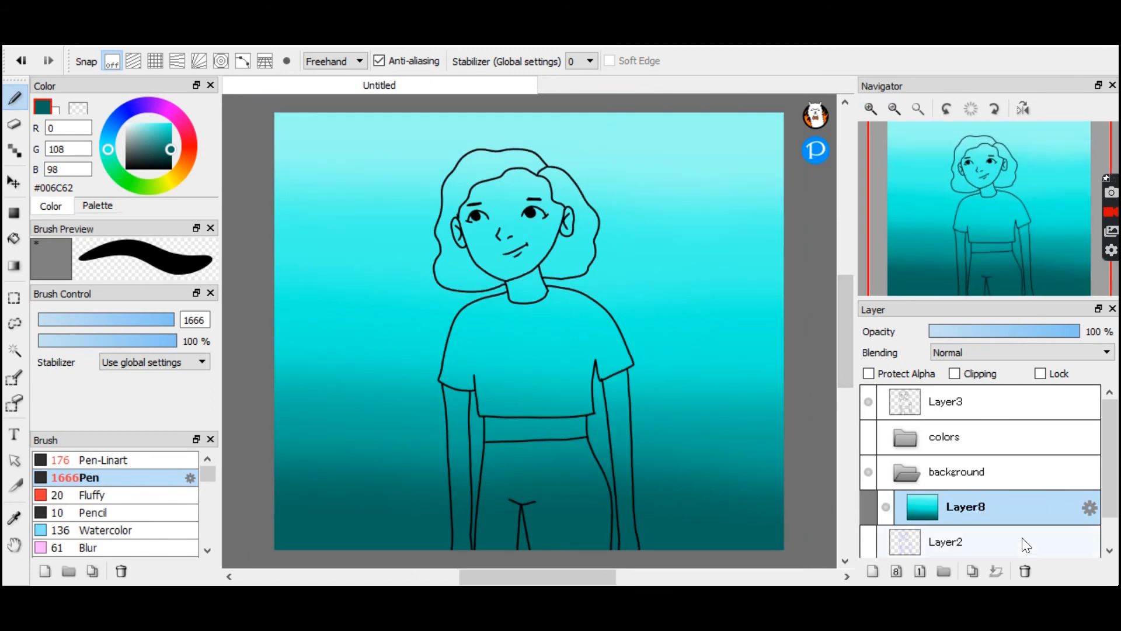
Add a new empty layer above Layer8 inside the background folder.
{"action": "mouse_move", "coordinate": [1110, 505]}
{"action": "left_mouse_down"}
{"action": "mouse_move", "coordinate": [1094, 548]}
{"action": "mouse_move", "coordinate": [1105, 506]}
{"action": "left_mouse_up"}
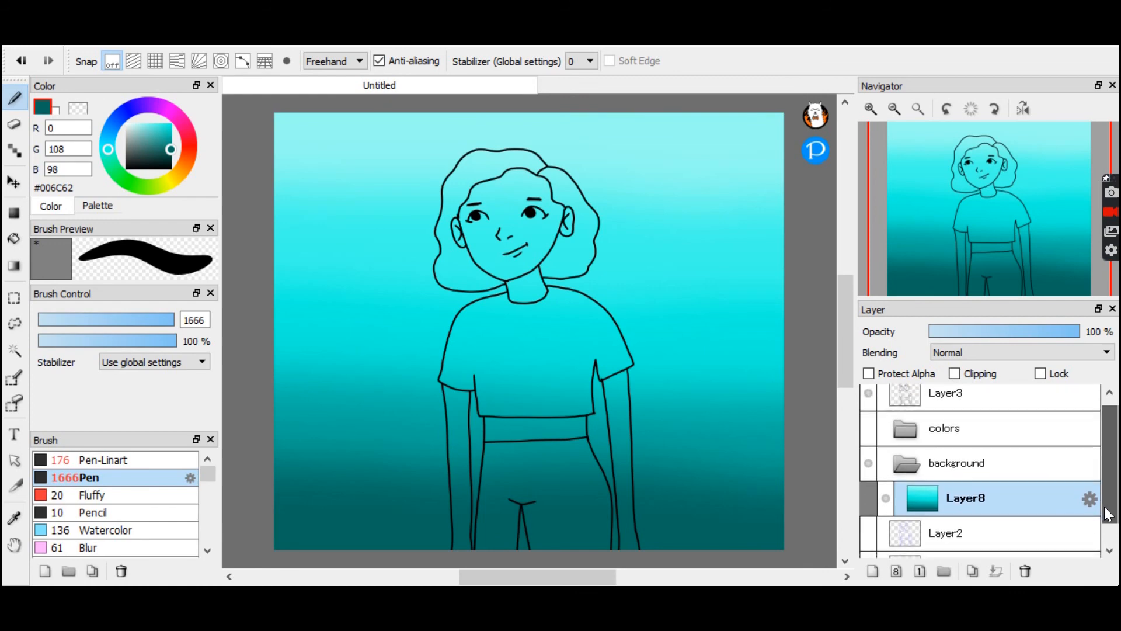
{"action": "left_click", "coordinate": [872, 570]}
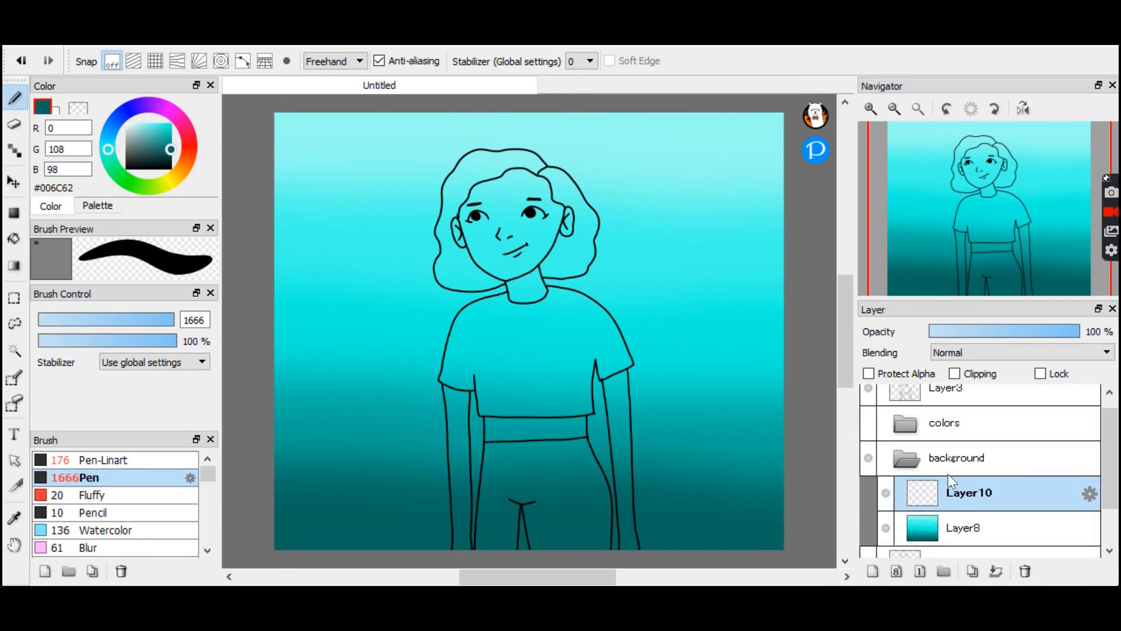
{"action": "mouse_move", "coordinate": [950, 135]}
{"action": "left_click", "coordinate": [894, 109]}
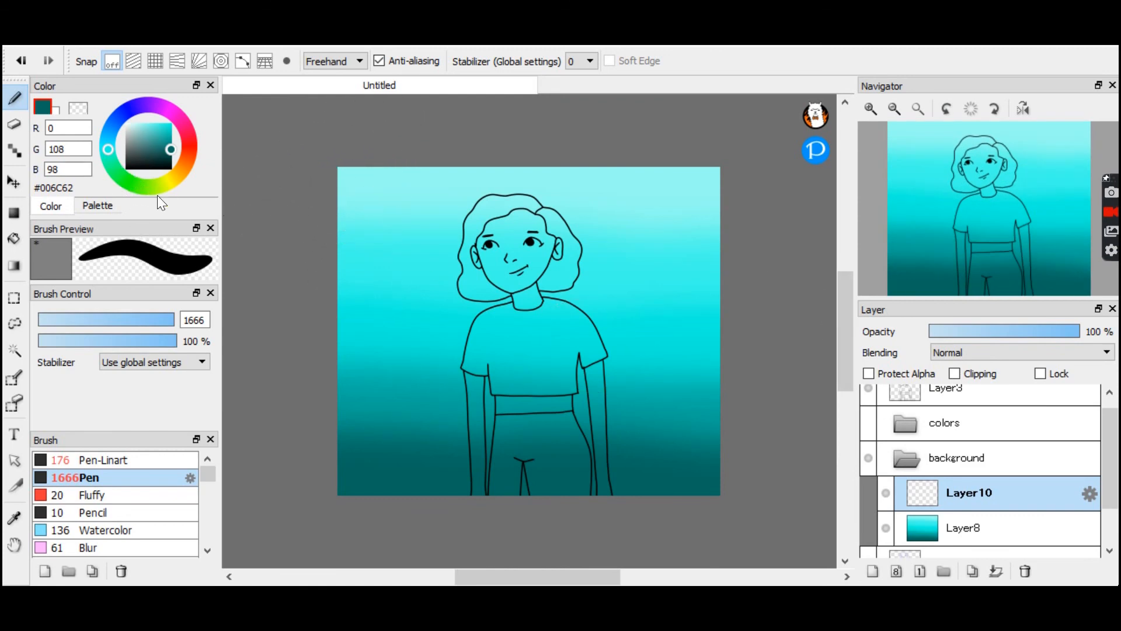
Cover the whole new layer with pale blue #C2D3FB using the Pen at size 2000, and toggle its visibility to check the gradient beneath.
{"action": "left_click_drag", "start_coordinate": [114, 121], "coordinate": [135, 124]}
{"action": "left_click_drag", "start_coordinate": [156, 318], "coordinate": [176, 318]}
{"action": "mouse_move", "coordinate": [347, 172]}
{"action": "left_mouse_down"}
{"action": "mouse_move", "coordinate": [363, 187]}
{"action": "mouse_move", "coordinate": [387, 513]}
{"action": "mouse_move", "coordinate": [397, 175]}
{"action": "left_mouse_up"}
{"action": "mouse_move", "coordinate": [410, 133]}
{"action": "left_mouse_down"}
{"action": "mouse_move", "coordinate": [451, 370]}
{"action": "mouse_move", "coordinate": [493, 388]}
{"action": "mouse_move", "coordinate": [535, 145]}
{"action": "mouse_move", "coordinate": [538, 481]}
{"action": "mouse_move", "coordinate": [584, 453]}
{"action": "mouse_move", "coordinate": [588, 150]}
{"action": "mouse_move", "coordinate": [608, 362]}
{"action": "mouse_move", "coordinate": [703, 502]}
{"action": "mouse_move", "coordinate": [677, 155]}
{"action": "mouse_move", "coordinate": [703, 180]}
{"action": "left_mouse_up"}
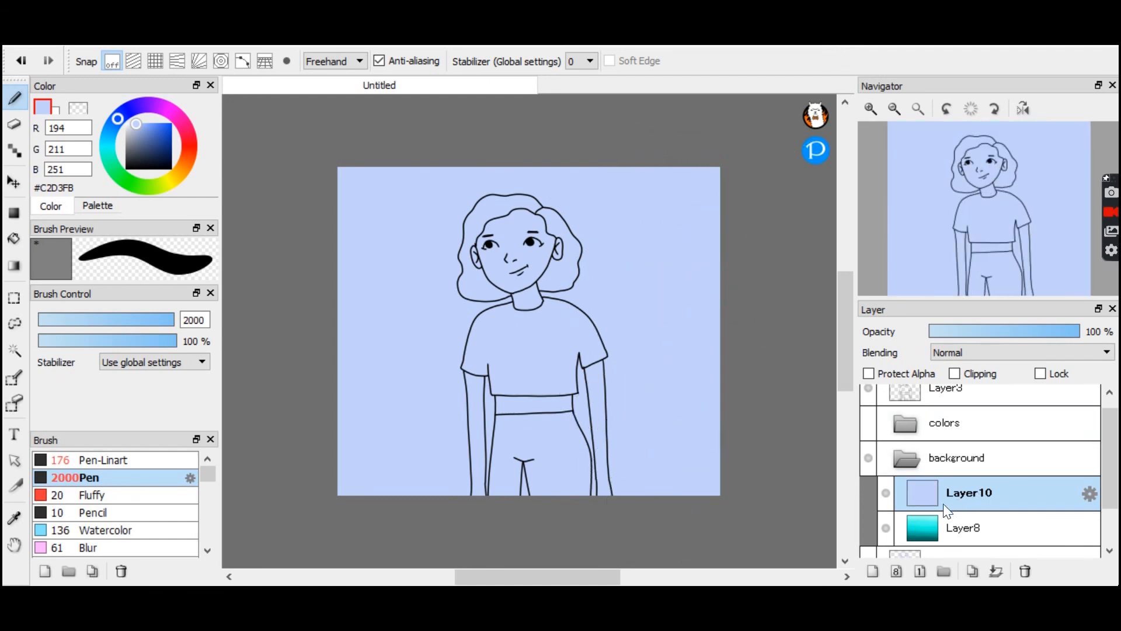
{"action": "left_click", "coordinate": [887, 493]}
{"action": "left_click", "coordinate": [886, 494]}
{"action": "left_click", "coordinate": [886, 493]}
{"action": "left_click", "coordinate": [888, 494]}
Using the Particle brush at size 2000 with transparent colour, scatter holes all over Layer10 so the gradient shows through as dots.
{"action": "mouse_move", "coordinate": [213, 485]}
{"action": "left_mouse_down"}
{"action": "mouse_move", "coordinate": [207, 514]}
{"action": "mouse_move", "coordinate": [197, 458]}
{"action": "left_mouse_up"}
{"action": "scroll", "coordinate": [208, 484], "scroll_direction": "down", "scroll_amount": 5}
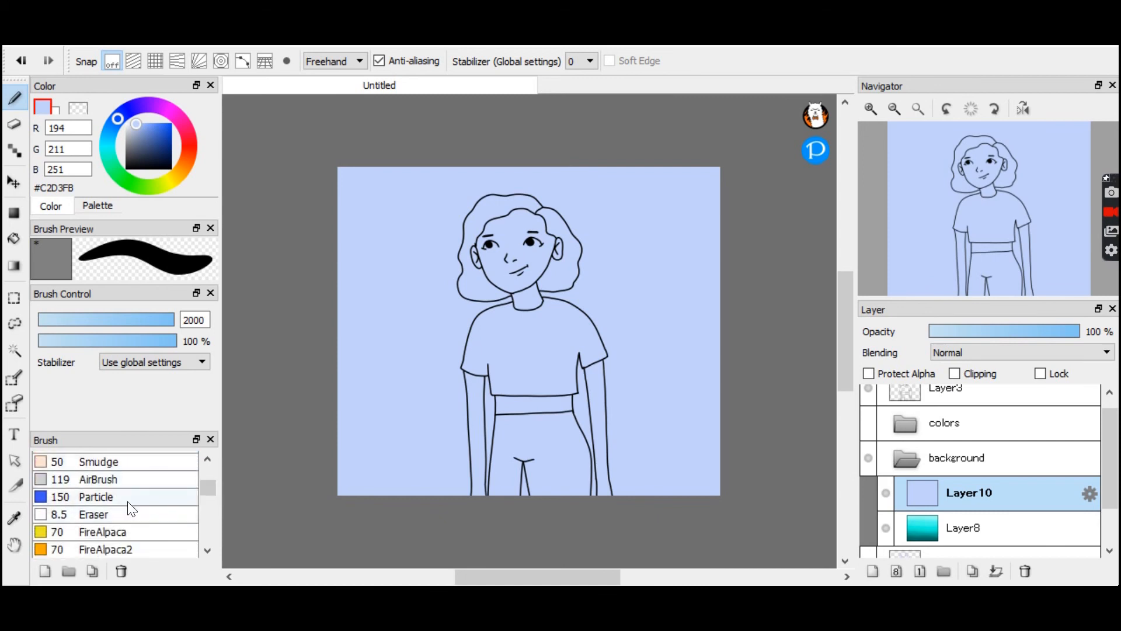
{"action": "left_click", "coordinate": [126, 500]}
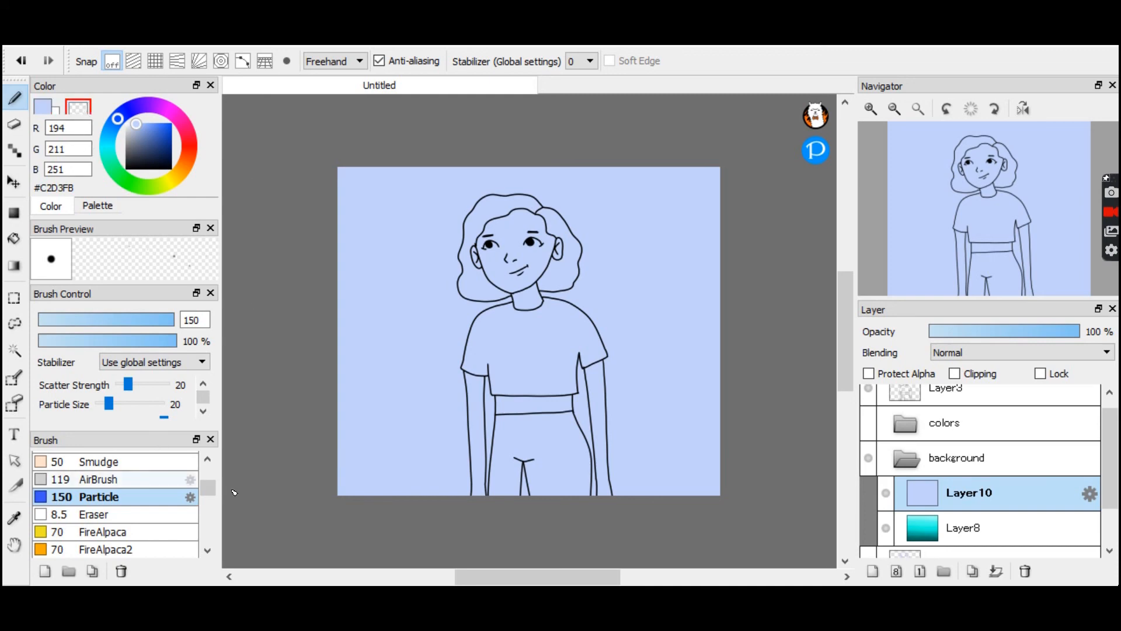
{"action": "left_click_drag", "start_coordinate": [164, 325], "coordinate": [281, 335]}
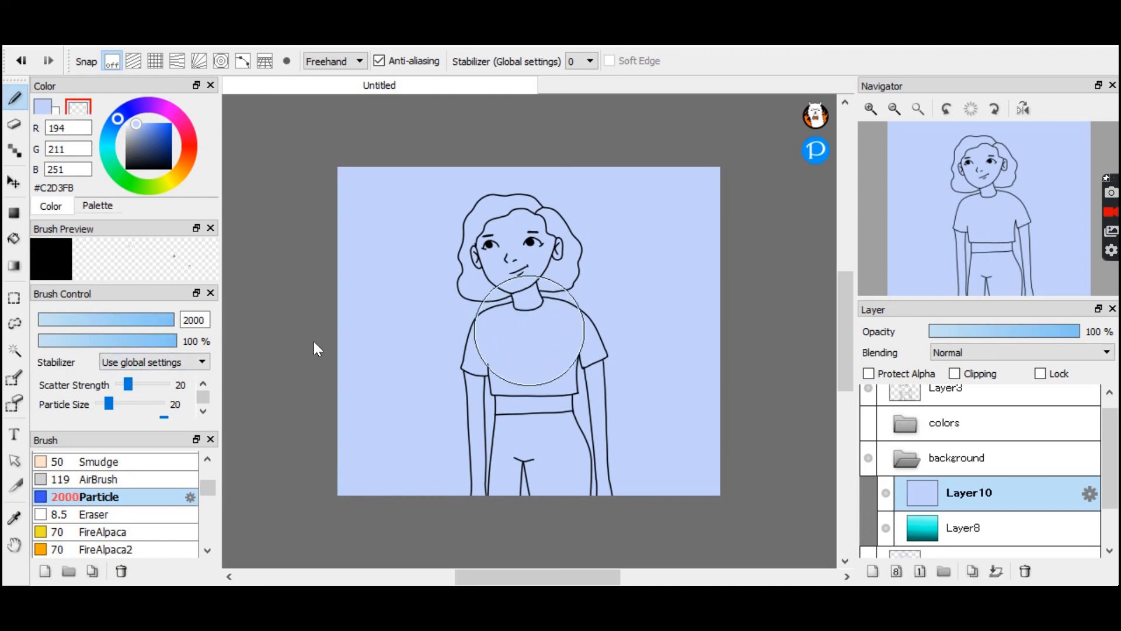
{"action": "mouse_move", "coordinate": [370, 163]}
{"action": "left_mouse_down"}
{"action": "mouse_move", "coordinate": [355, 370]}
{"action": "mouse_move", "coordinate": [526, 272]}
{"action": "mouse_move", "coordinate": [579, 331]}
{"action": "mouse_move", "coordinate": [666, 391]}
{"action": "mouse_move", "coordinate": [698, 172]}
{"action": "mouse_move", "coordinate": [645, 533]}
{"action": "mouse_move", "coordinate": [640, 192]}
{"action": "mouse_move", "coordinate": [638, 501]}
{"action": "mouse_move", "coordinate": [705, 220]}
{"action": "mouse_move", "coordinate": [588, 450]}
{"action": "mouse_move", "coordinate": [613, 207]}
{"action": "mouse_move", "coordinate": [371, 433]}
{"action": "mouse_move", "coordinate": [350, 263]}
{"action": "mouse_move", "coordinate": [408, 242]}
{"action": "mouse_move", "coordinate": [423, 116]}
{"action": "mouse_move", "coordinate": [598, 175]}
{"action": "mouse_move", "coordinate": [327, 301]}
{"action": "mouse_move", "coordinate": [388, 400]}
{"action": "mouse_move", "coordinate": [508, 432]}
{"action": "mouse_move", "coordinate": [471, 484]}
{"action": "mouse_move", "coordinate": [608, 187]}
{"action": "mouse_move", "coordinate": [643, 408]}
{"action": "mouse_move", "coordinate": [688, 226]}
{"action": "mouse_move", "coordinate": [420, 235]}
{"action": "left_mouse_up"}
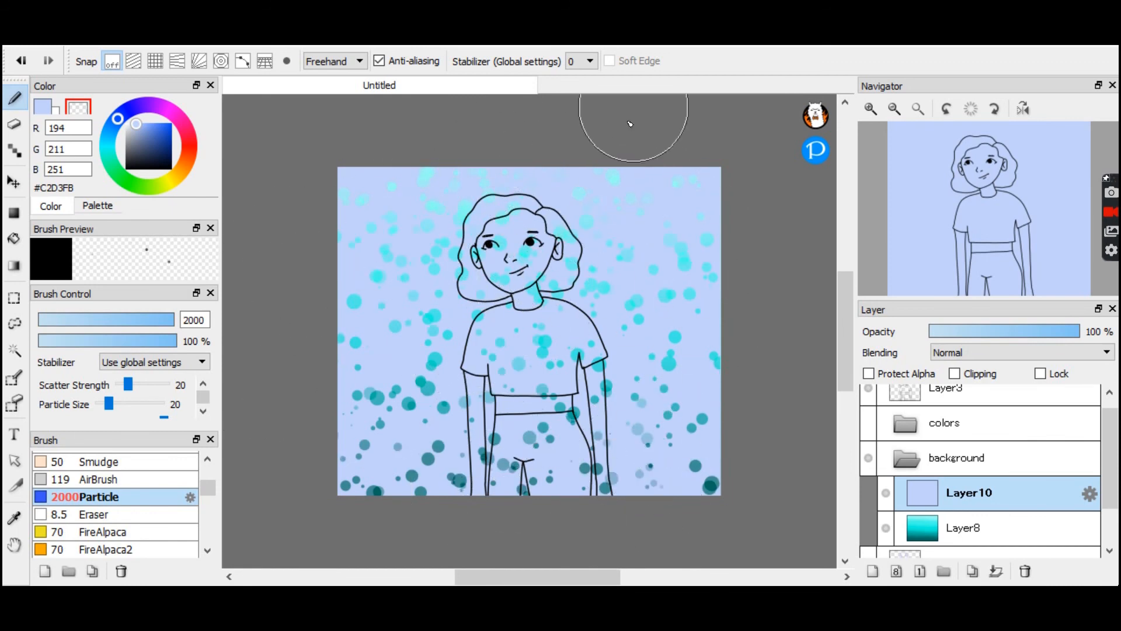
{"action": "mouse_move", "coordinate": [754, 167]}
{"action": "left_mouse_down"}
{"action": "mouse_move", "coordinate": [715, 403]}
{"action": "mouse_move", "coordinate": [502, 303]}
{"action": "mouse_move", "coordinate": [403, 224]}
{"action": "left_mouse_up"}
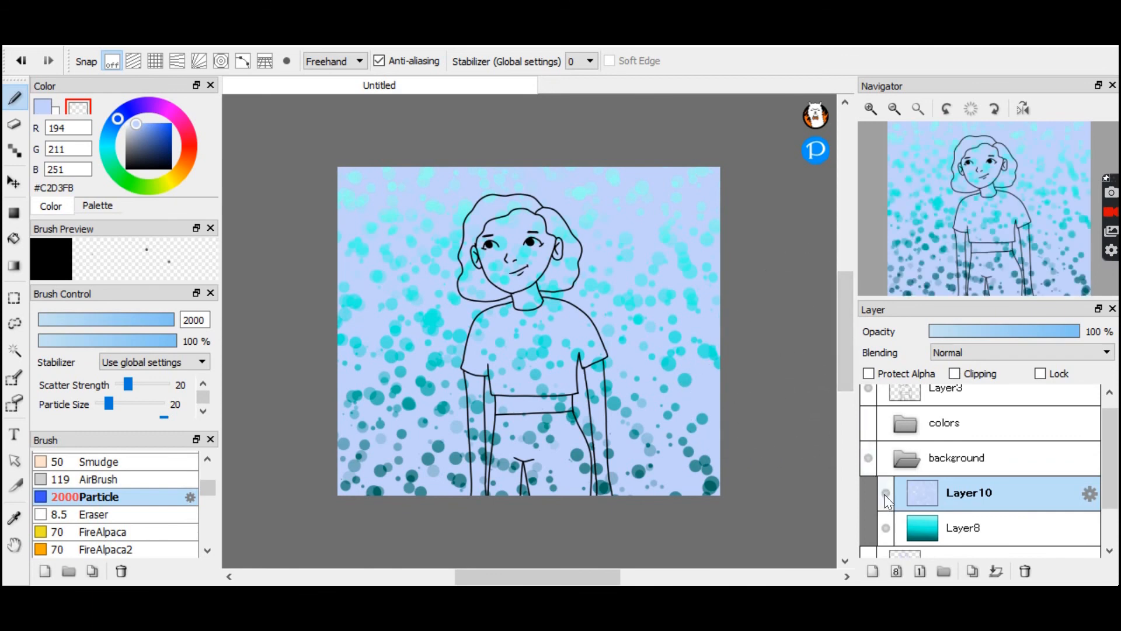
Show and expand the colors folder, and collapse the background folder.
{"action": "left_click", "coordinate": [869, 424]}
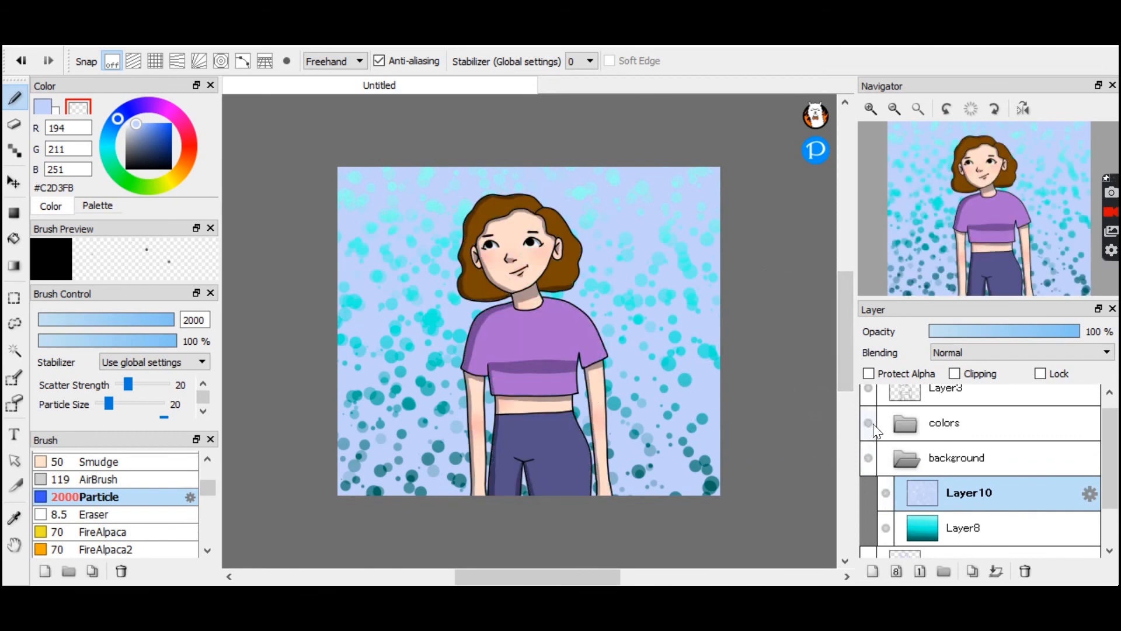
{"action": "left_click", "coordinate": [907, 458]}
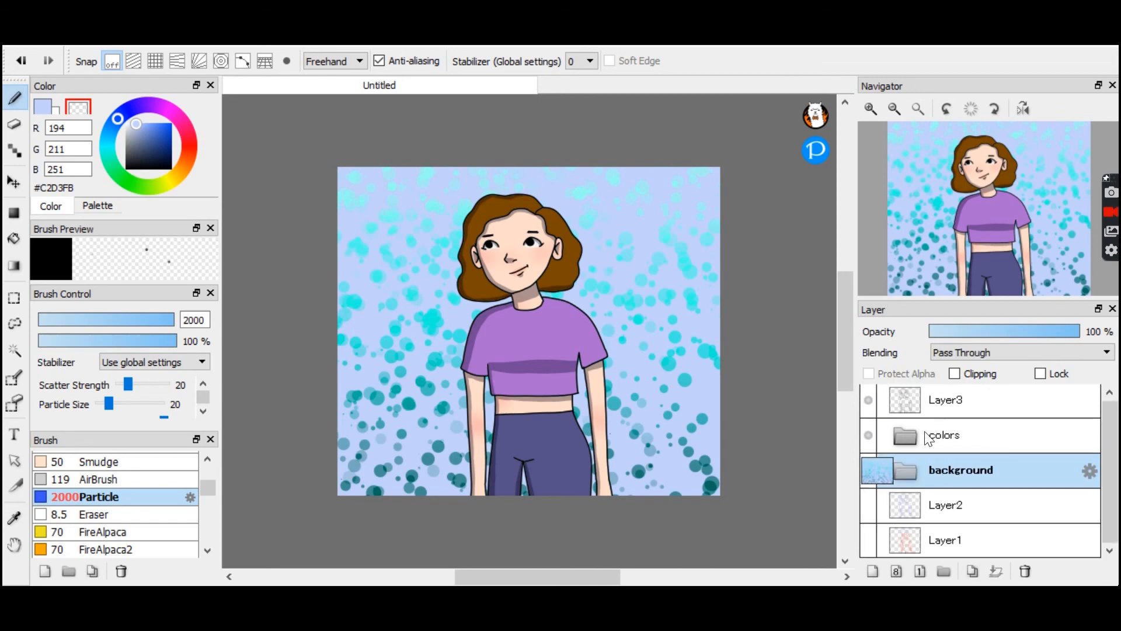
{"action": "left_click", "coordinate": [906, 435]}
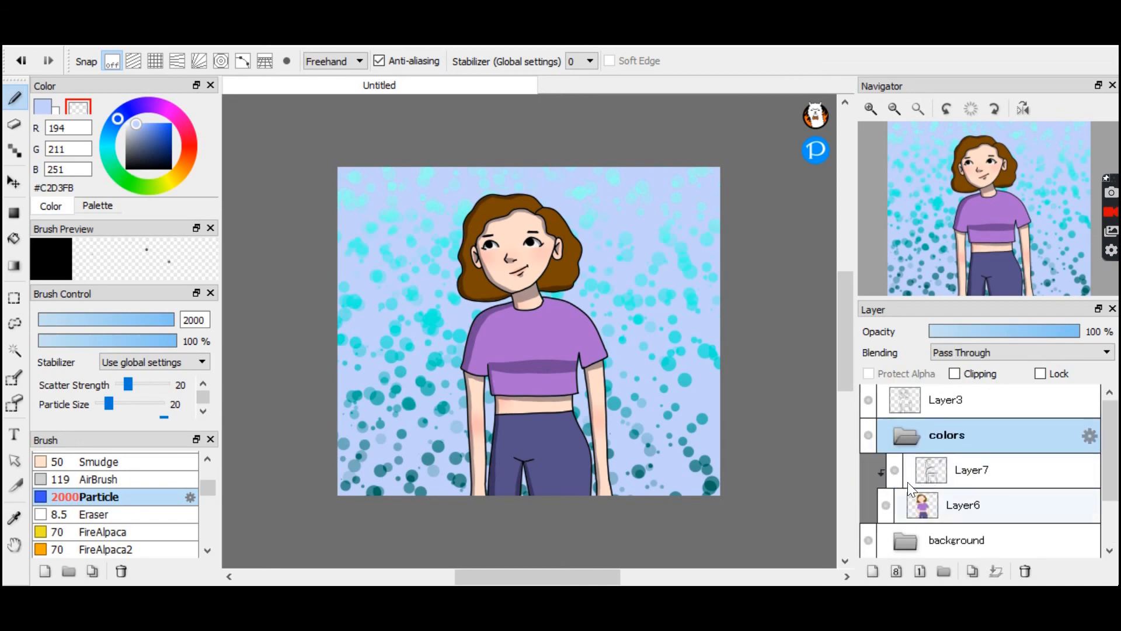
Select Layer6 in the colors folder and turn on Protect Alpha for adding details to the face.
{"action": "left_click", "coordinate": [870, 108]}
{"action": "left_click", "coordinate": [871, 108]}
{"action": "left_click_drag", "start_coordinate": [986, 221], "coordinate": [988, 187]}
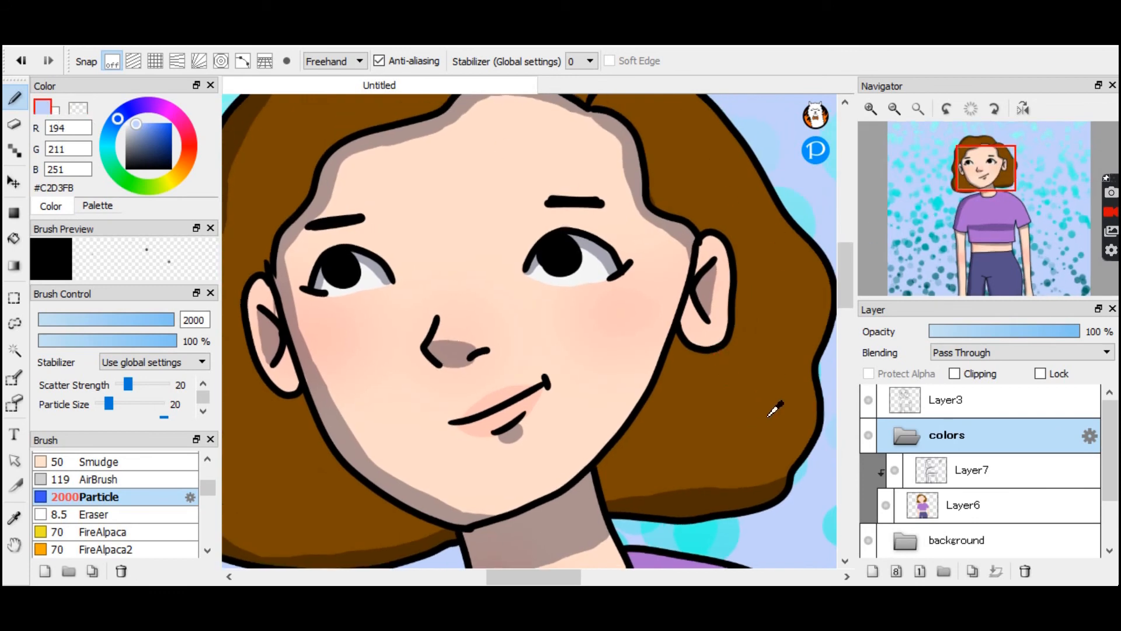
{"action": "right_click", "coordinate": [955, 516]}
{"action": "left_click", "coordinate": [993, 514]}
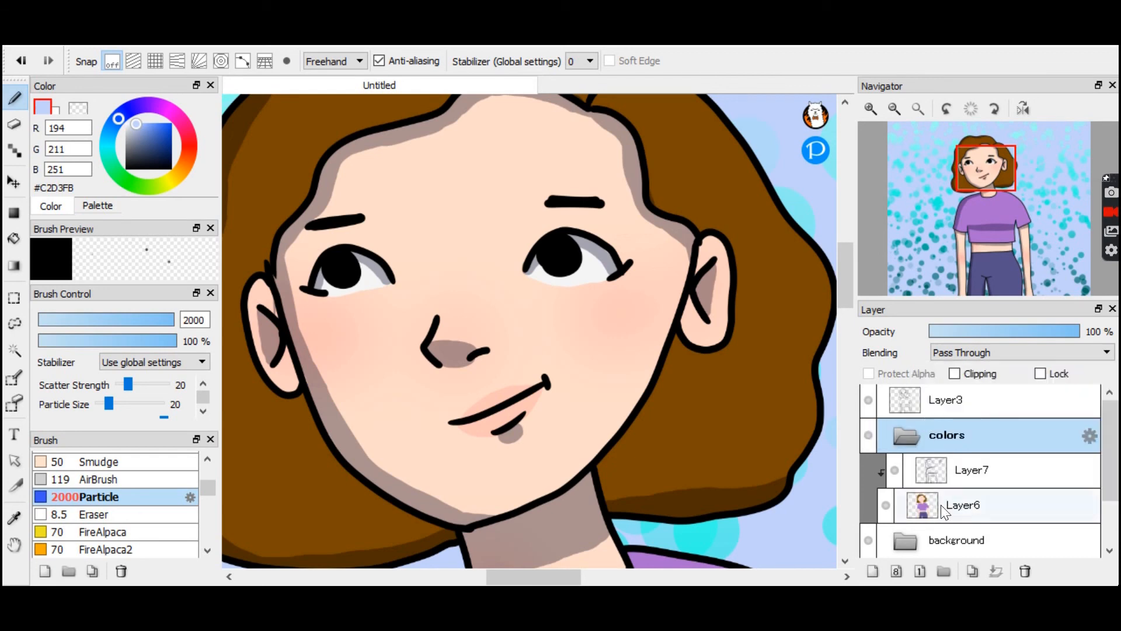
{"action": "left_click", "coordinate": [993, 509]}
{"action": "left_click", "coordinate": [884, 373]}
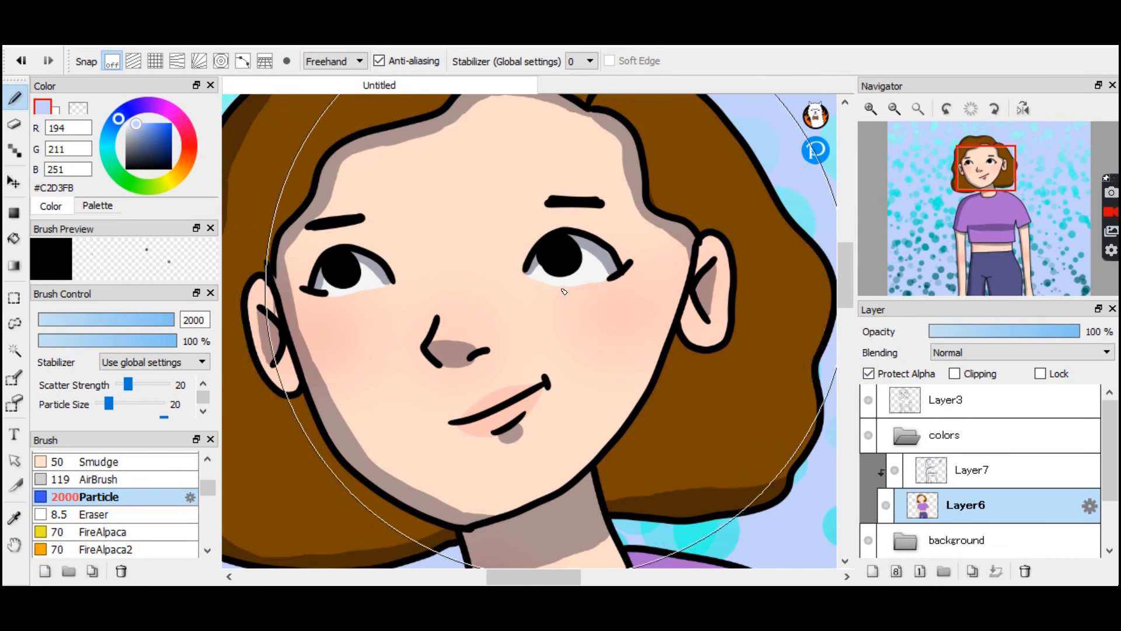
Sample the hair brown #7A4700 and scatter freckles over both cheeks and the nose using the Particle brush at size 111.
{"action": "right_click", "coordinate": [589, 319]}
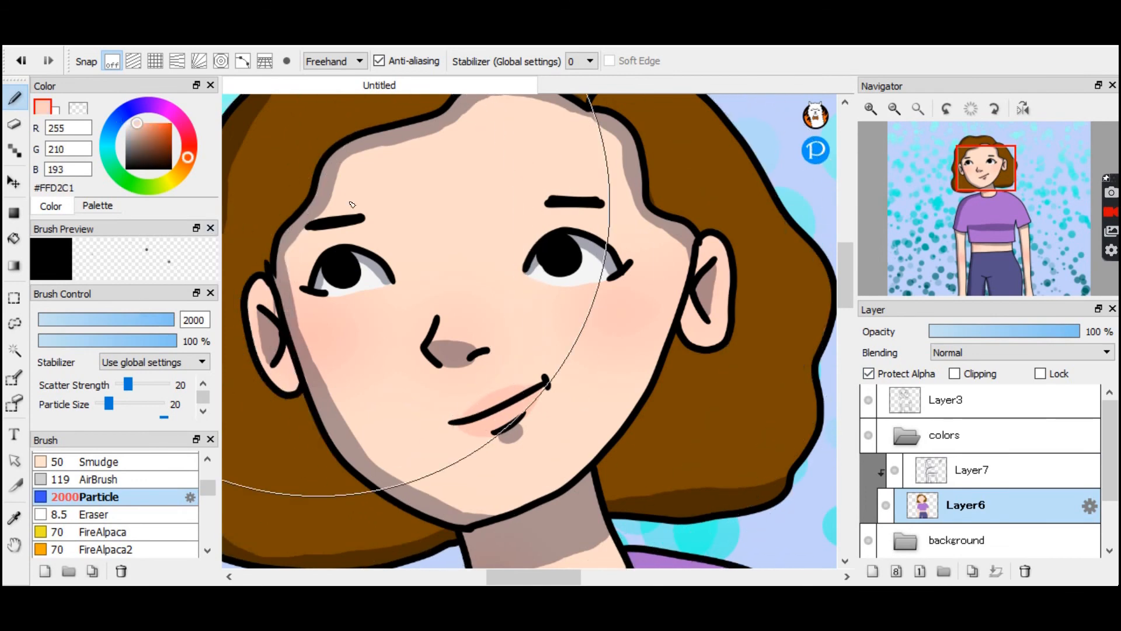
{"action": "right_click", "coordinate": [725, 389]}
{"action": "mouse_move", "coordinate": [147, 320]}
{"action": "left_mouse_down"}
{"action": "mouse_move", "coordinate": [185, 325]}
{"action": "mouse_move", "coordinate": [175, 324]}
{"action": "left_mouse_up"}
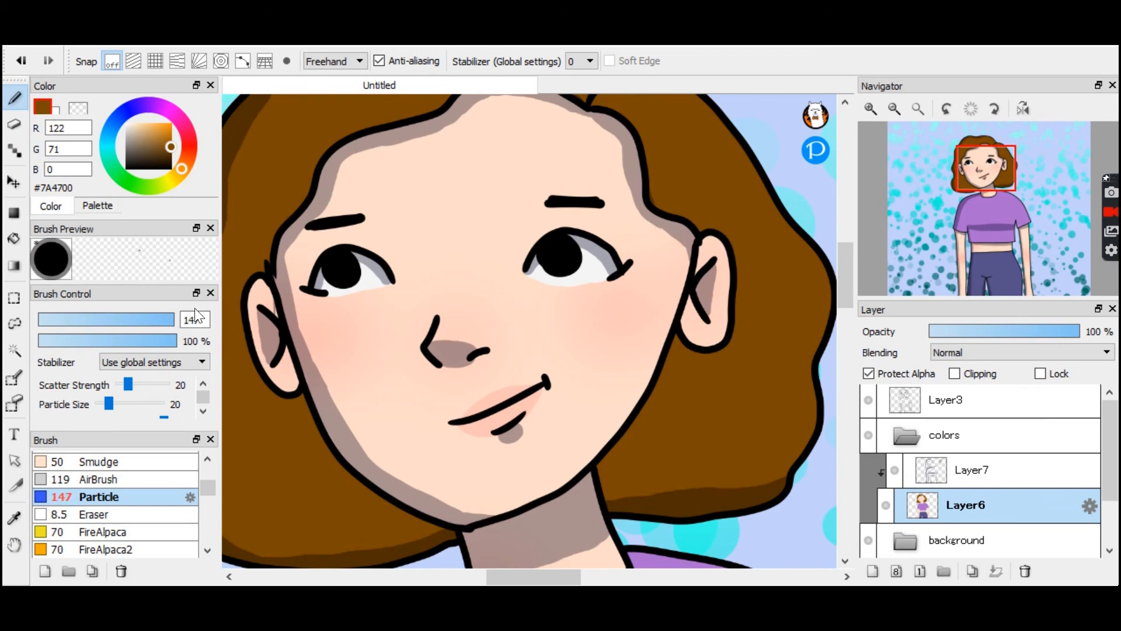
{"action": "left_click_drag", "start_coordinate": [146, 320], "coordinate": [139, 320]}
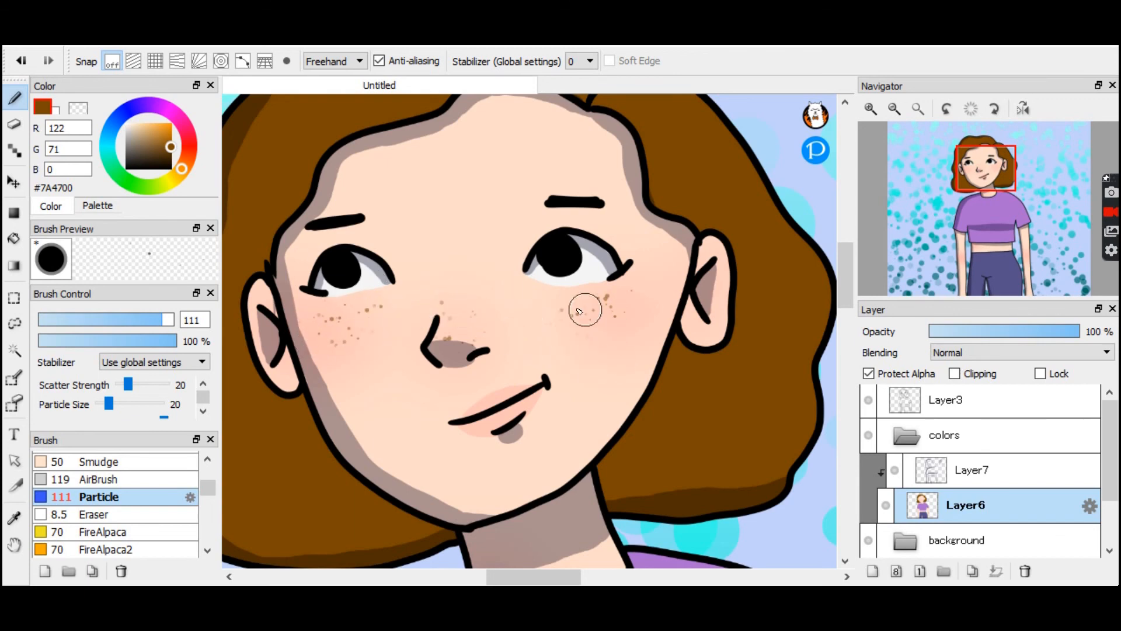
{"action": "mouse_move", "coordinate": [940, 270]}
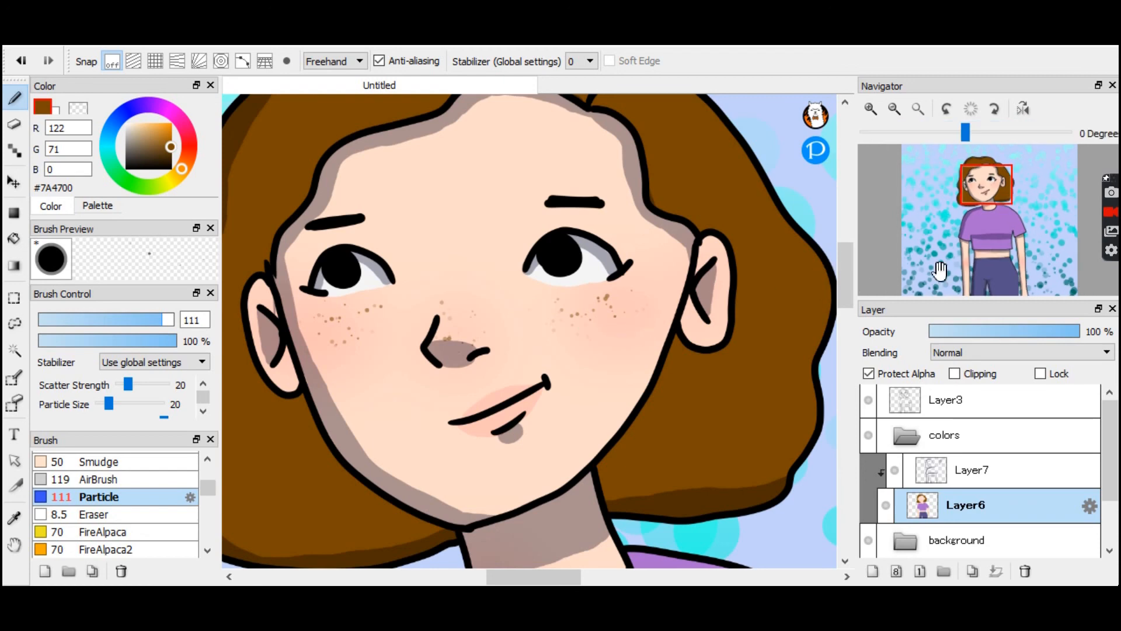
{"action": "left_click", "coordinate": [918, 110]}
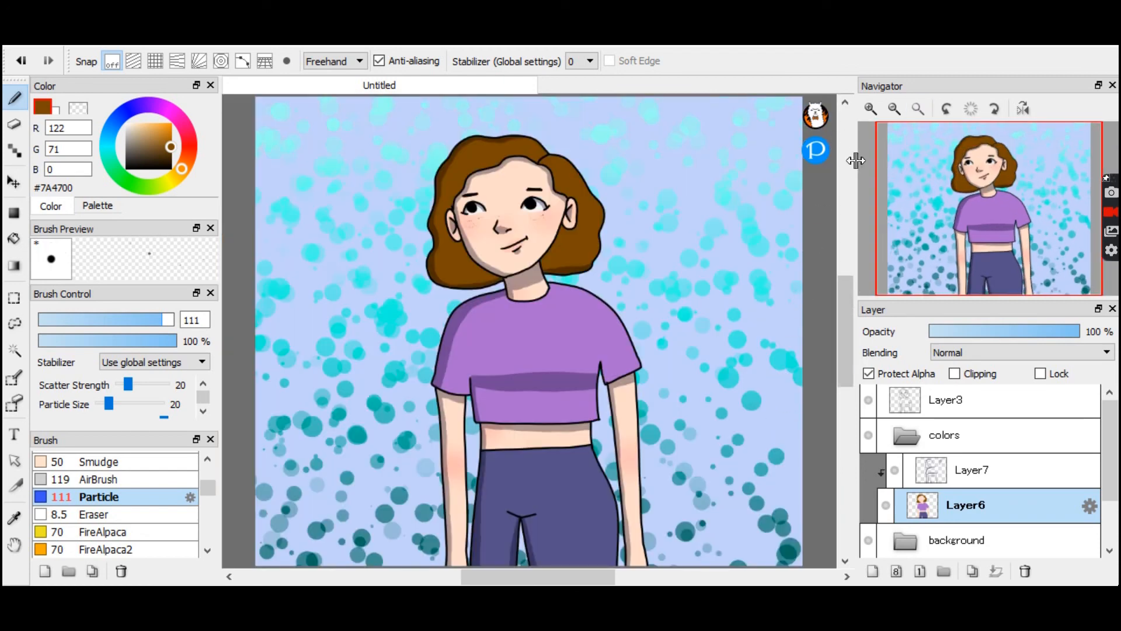
{"action": "left_click", "coordinate": [865, 108]}
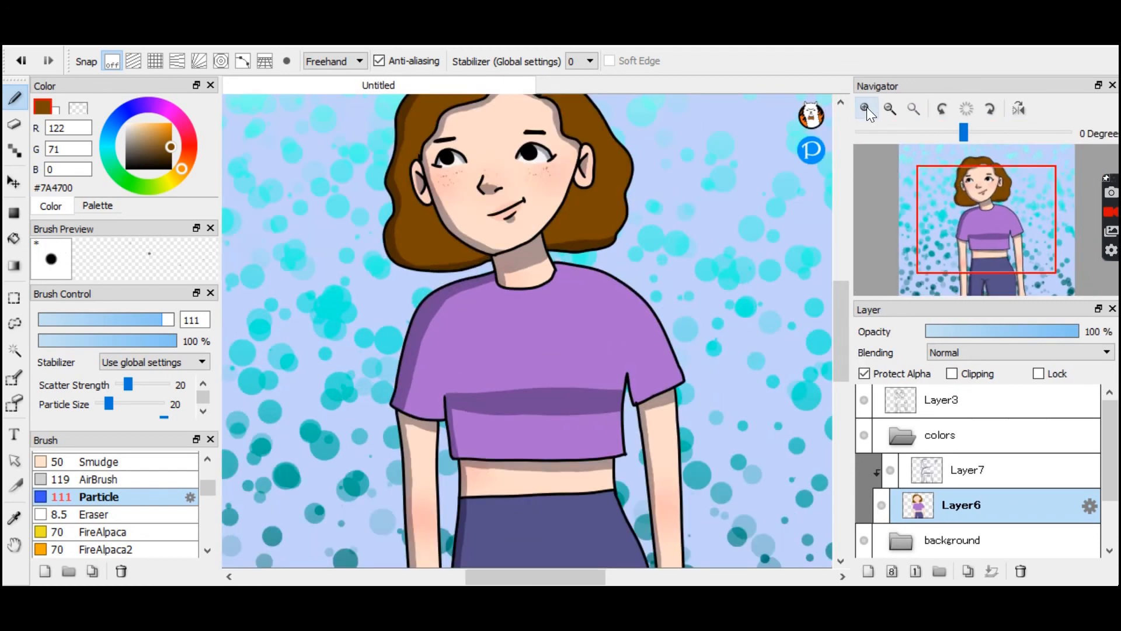
Undo the last freckles and scatter a new band of brown freckles across the nose and inner cheeks with the Particle brush.
{"action": "left_click", "coordinate": [866, 109]}
{"action": "left_click", "coordinate": [865, 108]}
{"action": "left_click", "coordinate": [866, 108]}
{"action": "left_click", "coordinate": [866, 108]}
{"action": "left_click_drag", "start_coordinate": [977, 174], "coordinate": [979, 184]}
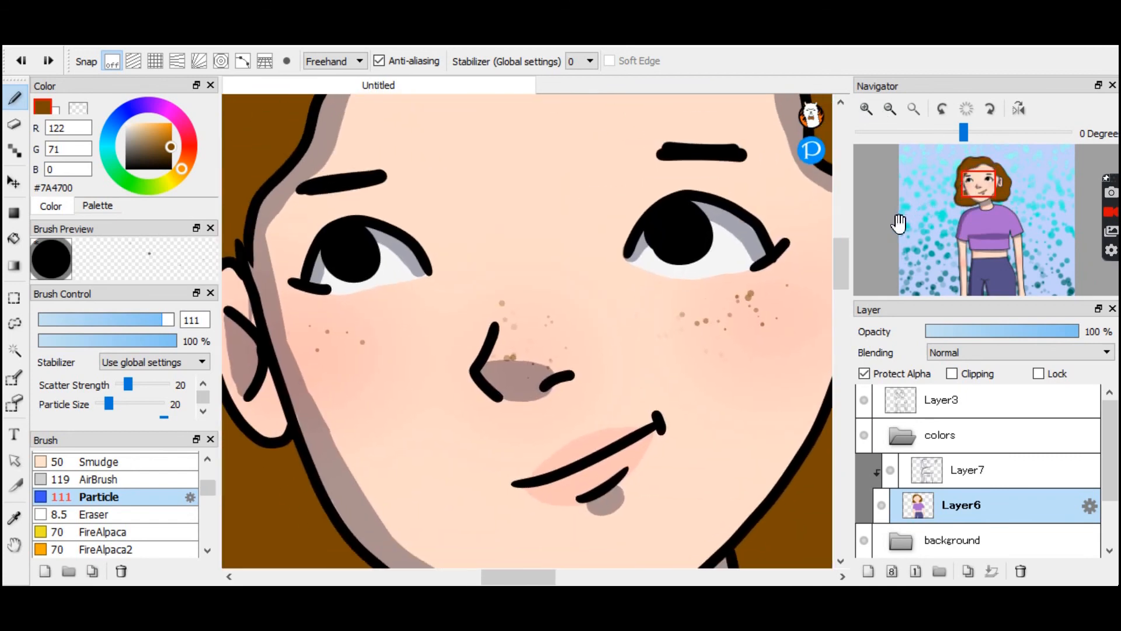
{"action": "key", "text": "ctrl+z"}
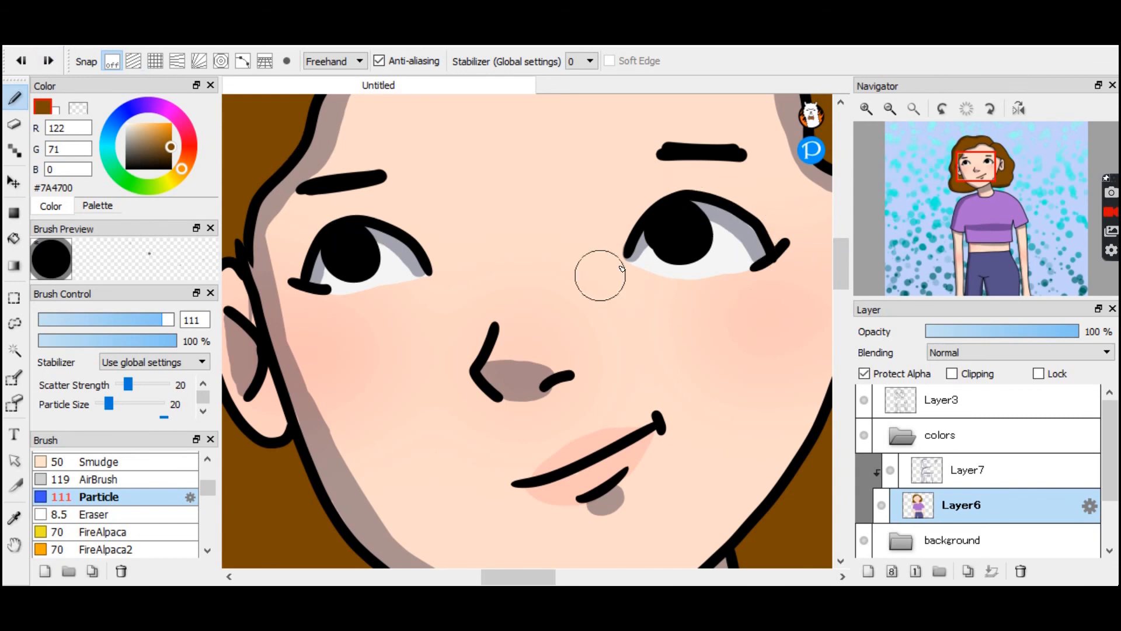
{"action": "mouse_move", "coordinate": [613, 292]}
{"action": "left_mouse_down"}
{"action": "mouse_move", "coordinate": [633, 313]}
{"action": "mouse_move", "coordinate": [594, 322]}
{"action": "mouse_move", "coordinate": [667, 326]}
{"action": "mouse_move", "coordinate": [594, 298]}
{"action": "mouse_move", "coordinate": [604, 340]}
{"action": "mouse_move", "coordinate": [664, 309]}
{"action": "mouse_move", "coordinate": [592, 306]}
{"action": "mouse_move", "coordinate": [556, 319]}
{"action": "mouse_move", "coordinate": [573, 329]}
{"action": "mouse_move", "coordinate": [556, 317]}
{"action": "mouse_move", "coordinate": [534, 333]}
{"action": "mouse_move", "coordinate": [432, 298]}
{"action": "mouse_move", "coordinate": [508, 337]}
{"action": "mouse_move", "coordinate": [475, 351]}
{"action": "mouse_move", "coordinate": [441, 346]}
{"action": "mouse_move", "coordinate": [419, 324]}
{"action": "mouse_move", "coordinate": [382, 330]}
{"action": "mouse_move", "coordinate": [492, 310]}
{"action": "mouse_move", "coordinate": [439, 311]}
{"action": "mouse_move", "coordinate": [433, 374]}
{"action": "mouse_move", "coordinate": [451, 347]}
{"action": "mouse_move", "coordinate": [466, 355]}
{"action": "mouse_move", "coordinate": [378, 350]}
{"action": "mouse_move", "coordinate": [443, 300]}
{"action": "mouse_move", "coordinate": [544, 319]}
{"action": "mouse_move", "coordinate": [487, 293]}
{"action": "mouse_move", "coordinate": [592, 290]}
{"action": "mouse_move", "coordinate": [623, 316]}
{"action": "mouse_move", "coordinate": [643, 359]}
{"action": "mouse_move", "coordinate": [461, 384]}
{"action": "left_mouse_up"}
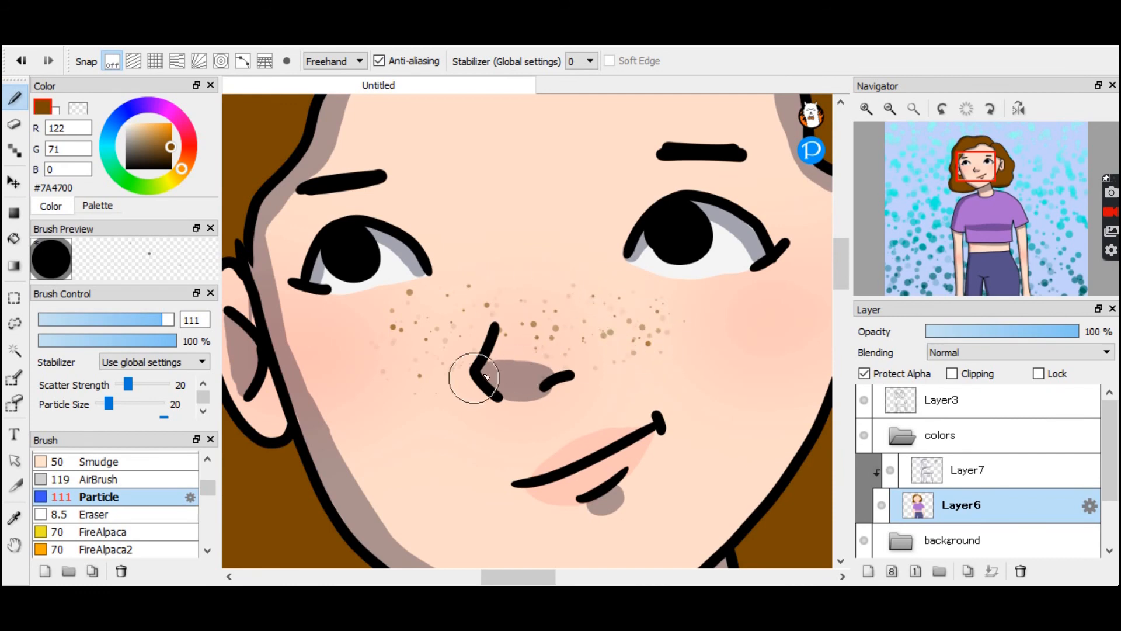
{"action": "mouse_move", "coordinate": [925, 174]}
{"action": "left_click", "coordinate": [910, 109]}
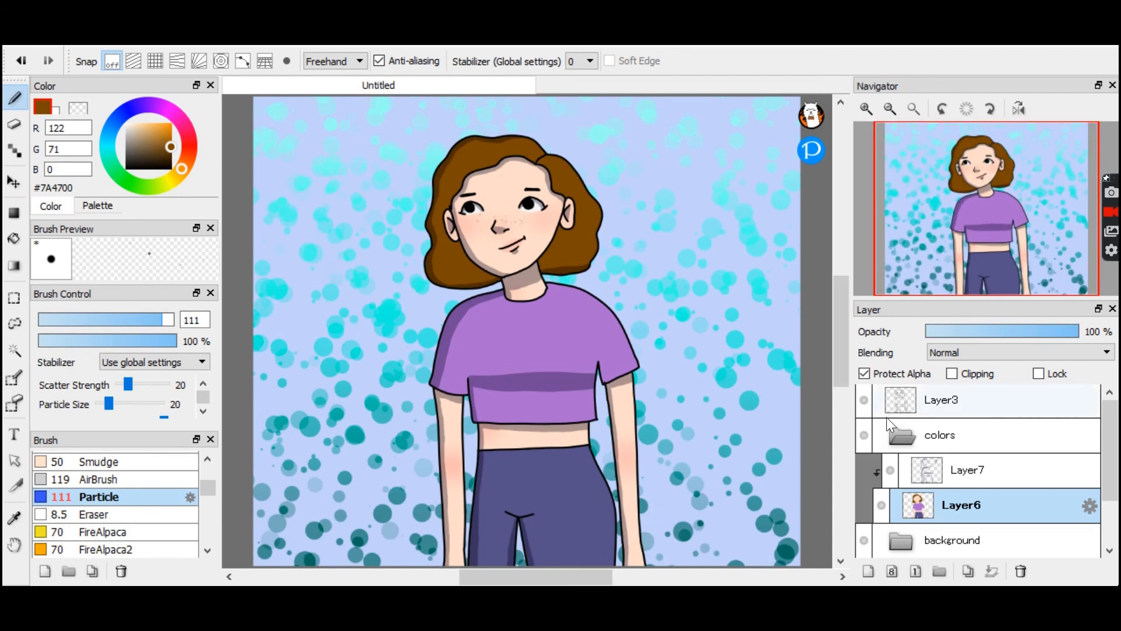
Collapse the colors folder and add a new layer above Layer3 for the highlights.
{"action": "left_click", "coordinate": [901, 434]}
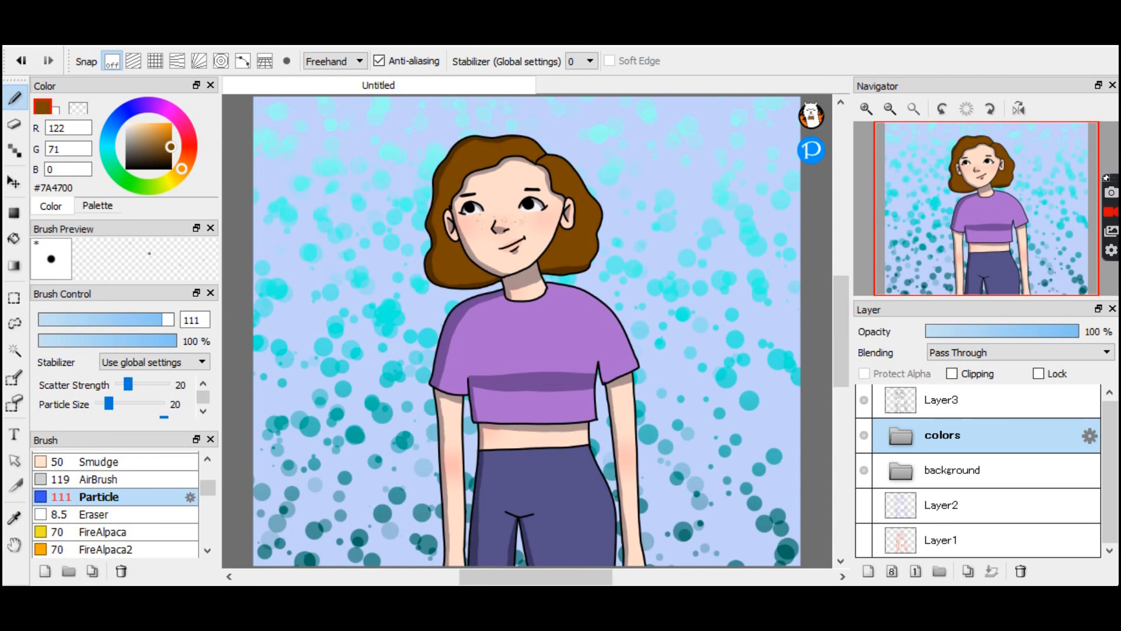
{"action": "left_click_drag", "start_coordinate": [1108, 494], "coordinate": [1100, 329]}
{"action": "left_click", "coordinate": [944, 410]}
{"action": "left_click", "coordinate": [869, 571]}
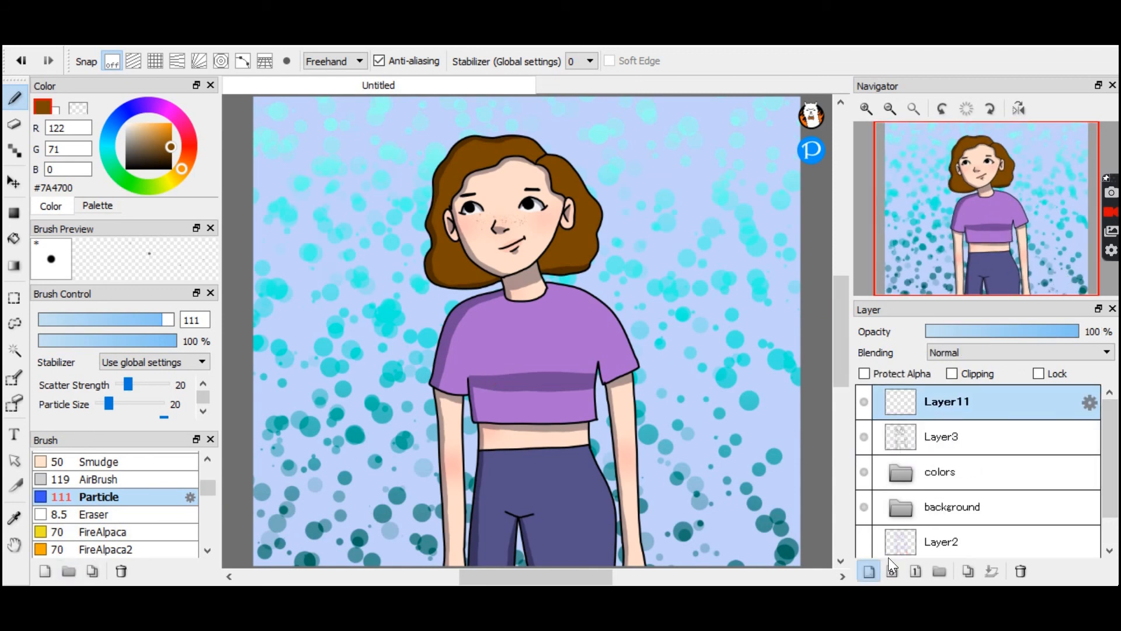
Set the colour to white #FFFFFF and switch to the Pen brush at size 43, ready to work on the face.
{"action": "left_click_drag", "start_coordinate": [139, 135], "coordinate": [104, 114]}
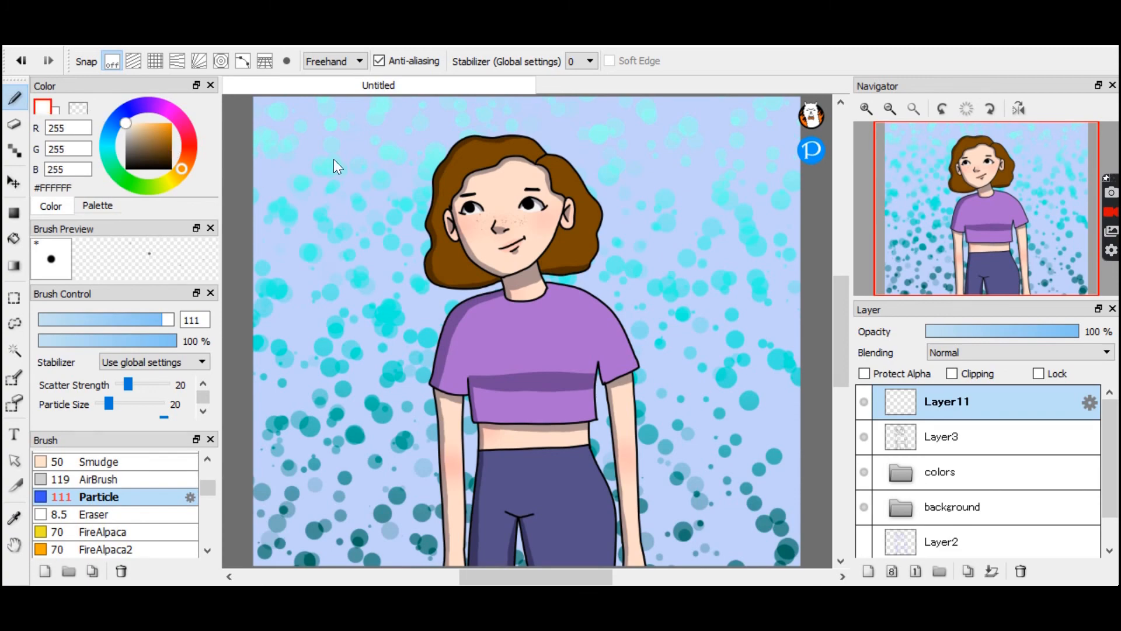
{"action": "left_click", "coordinate": [866, 109]}
{"action": "left_click", "coordinate": [866, 109]}
{"action": "left_click_drag", "start_coordinate": [985, 224], "coordinate": [984, 181]}
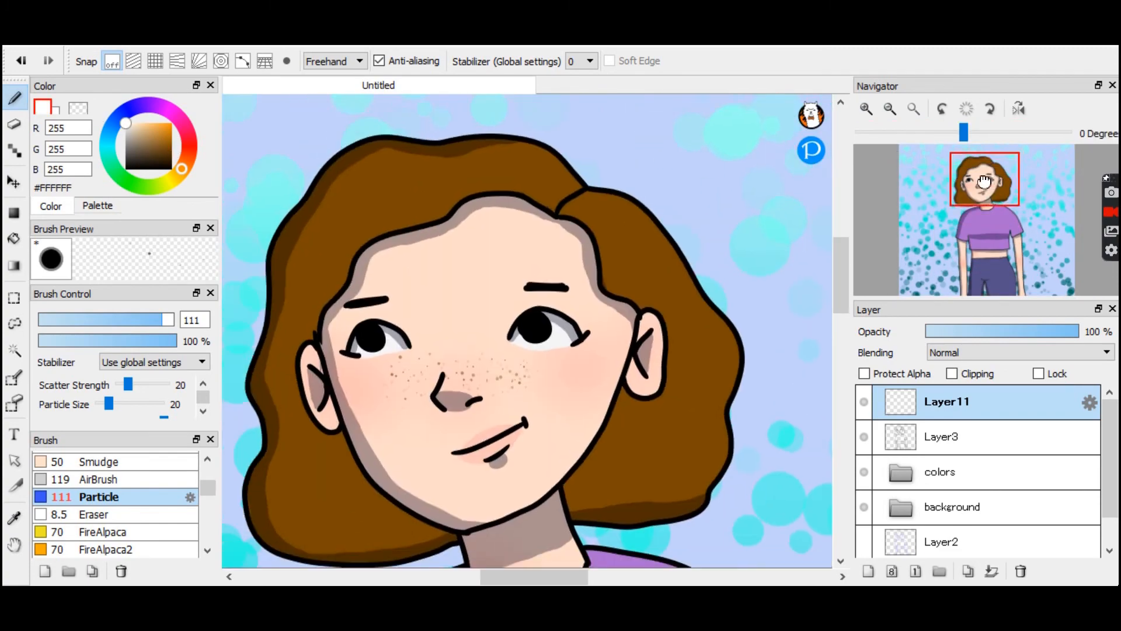
{"action": "left_click", "coordinate": [866, 108]}
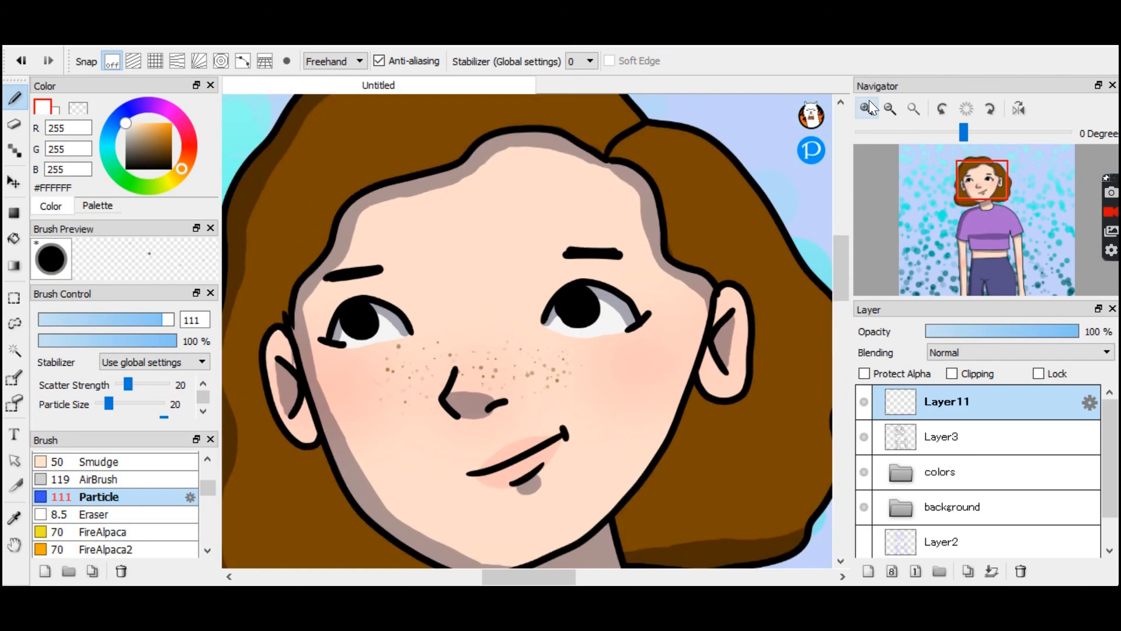
{"action": "left_click_drag", "start_coordinate": [155, 320], "coordinate": [135, 320]}
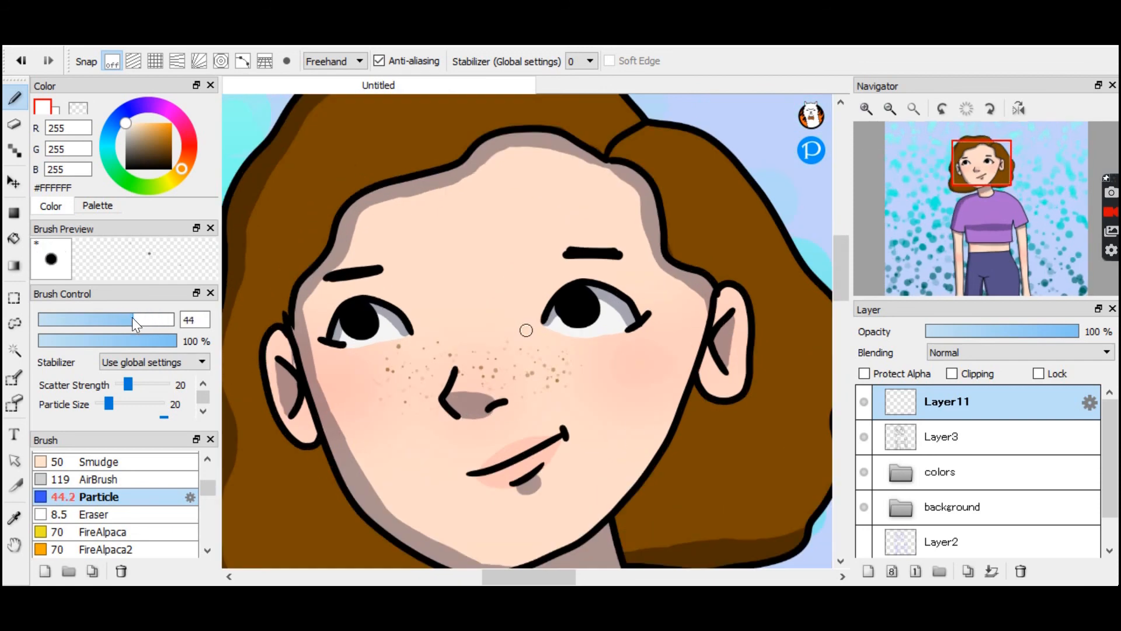
{"action": "scroll", "coordinate": [188, 471], "scroll_direction": "up", "scroll_amount": 3}
{"action": "left_click", "coordinate": [175, 477]}
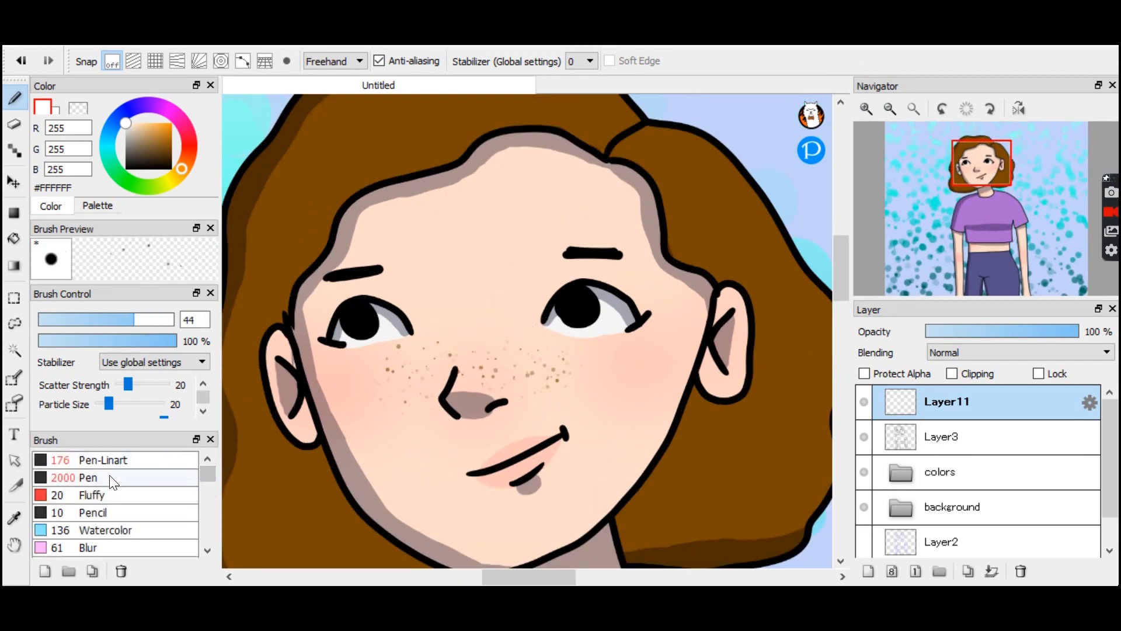
{"action": "left_click", "coordinate": [150, 320]}
{"action": "left_click_drag", "start_coordinate": [131, 313], "coordinate": [133, 313]}
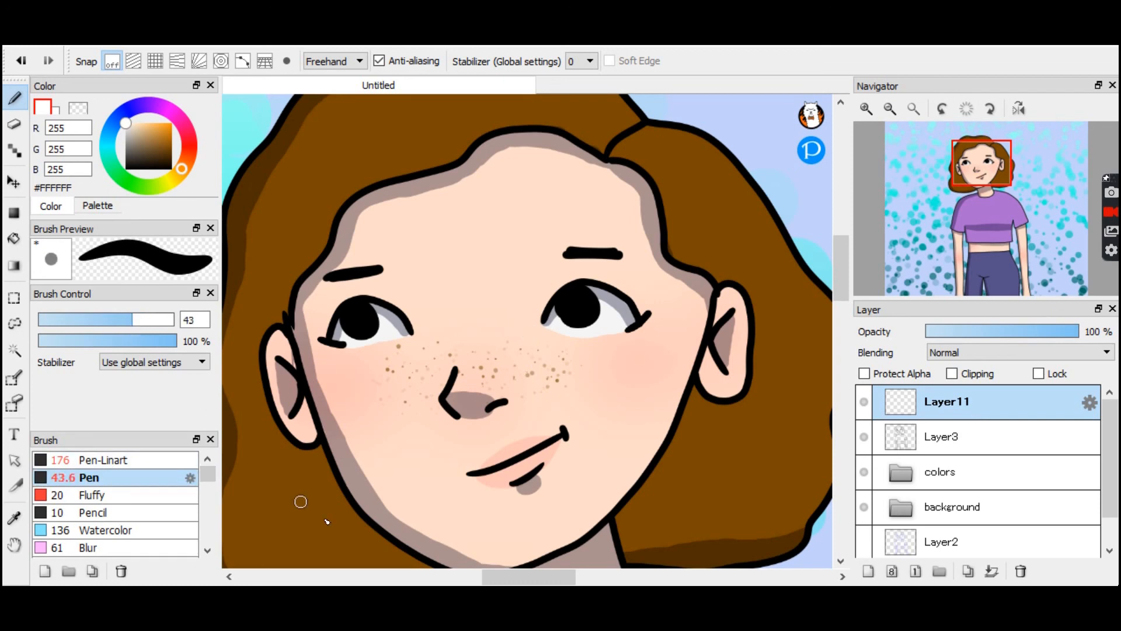
Paint short white highlights on both eyes, the nose, the lower lip and both cheeks, redoing the first eye strokes.
{"action": "left_click", "coordinate": [867, 111]}
{"action": "left_click_drag", "start_coordinate": [984, 174], "coordinate": [978, 178]}
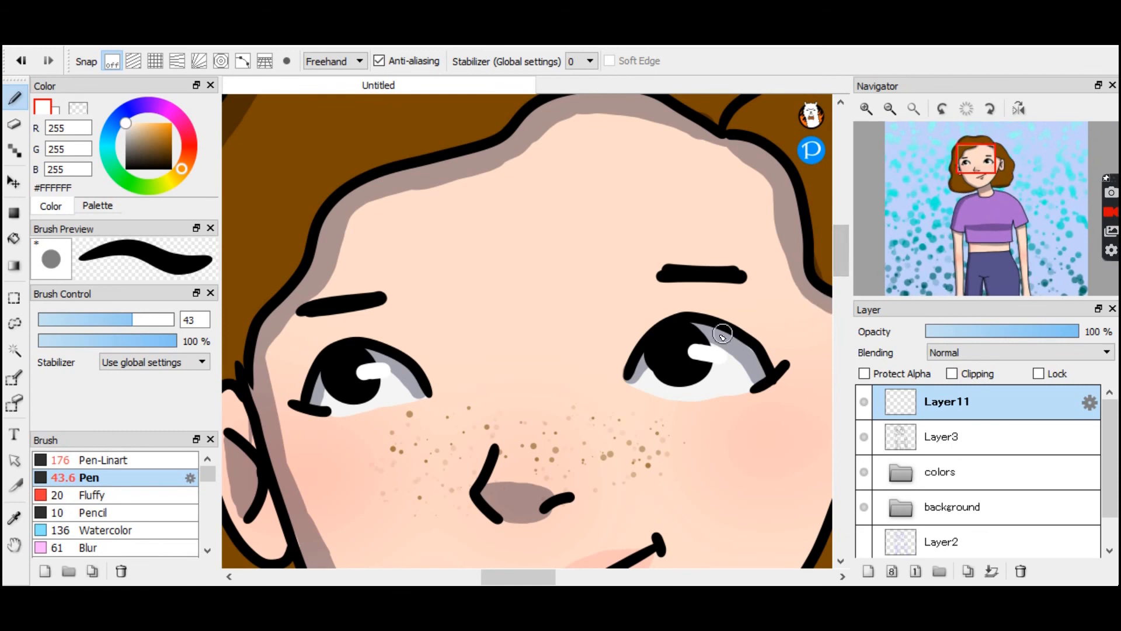
{"action": "key", "text": "ctrl+z"}
{"action": "key", "text": "ctrl+z"}
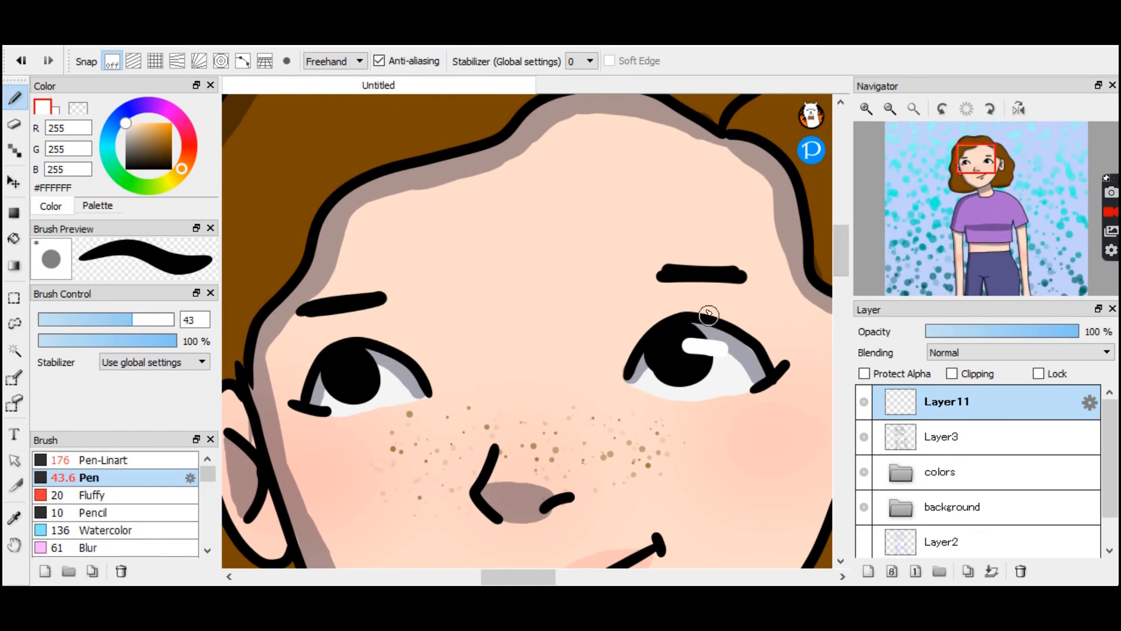
{"action": "scroll", "coordinate": [759, 263], "scroll_direction": "down", "scroll_amount": 5}
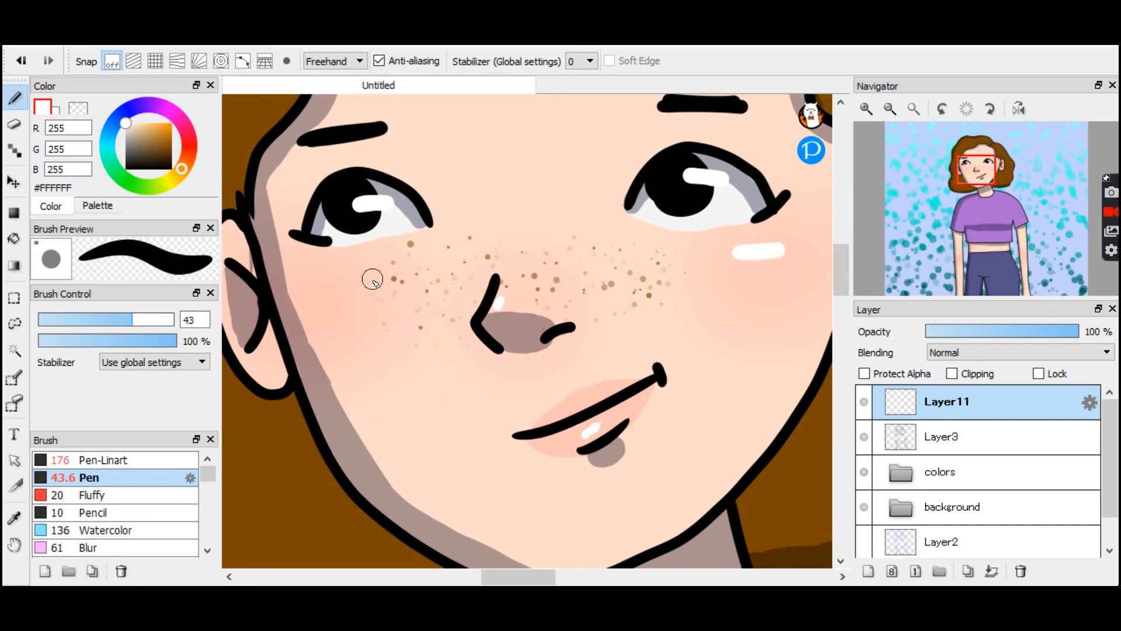
{"action": "left_click_drag", "start_coordinate": [348, 277], "coordinate": [313, 276]}
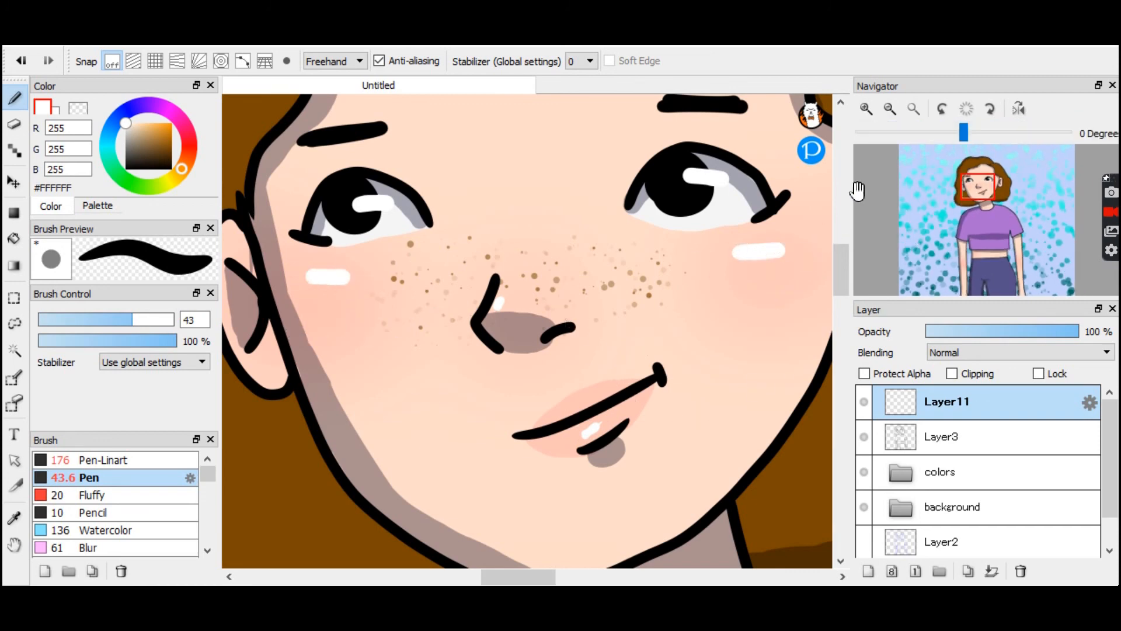
Expand the colors folder and select Layer6 for recolouring the hair.
{"action": "left_click", "coordinate": [915, 109]}
{"action": "left_click", "coordinate": [865, 109]}
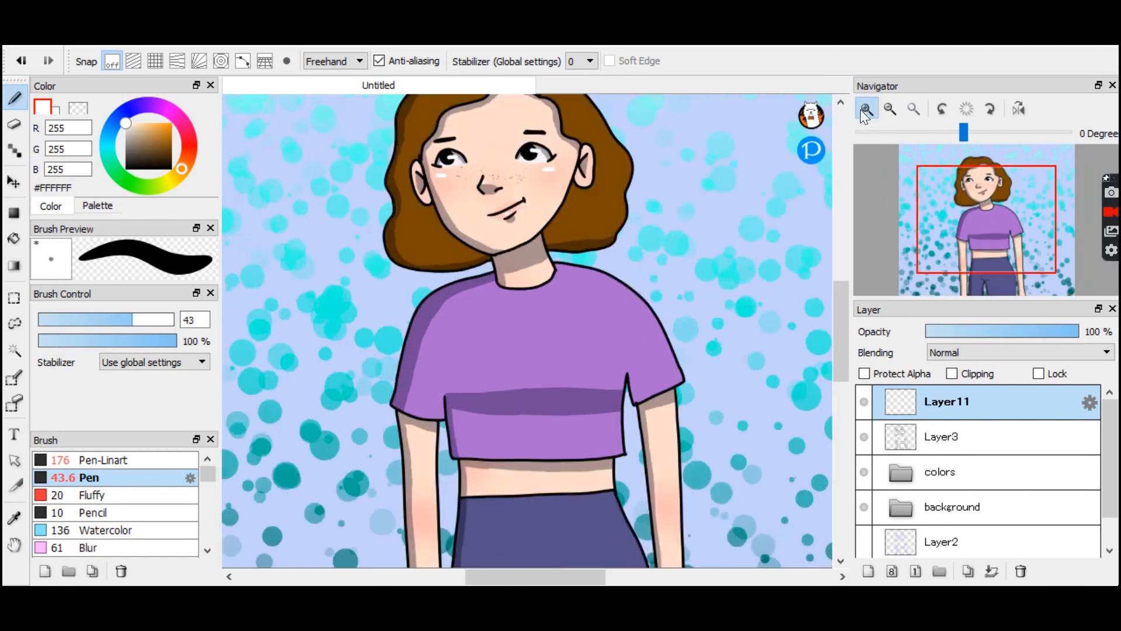
{"action": "left_click", "coordinate": [865, 109]}
{"action": "left_click", "coordinate": [866, 109]}
{"action": "left_click", "coordinate": [866, 109]}
{"action": "mouse_move", "coordinate": [982, 200]}
{"action": "left_mouse_down"}
{"action": "mouse_move", "coordinate": [985, 171]}
{"action": "mouse_move", "coordinate": [980, 185]}
{"action": "left_mouse_up"}
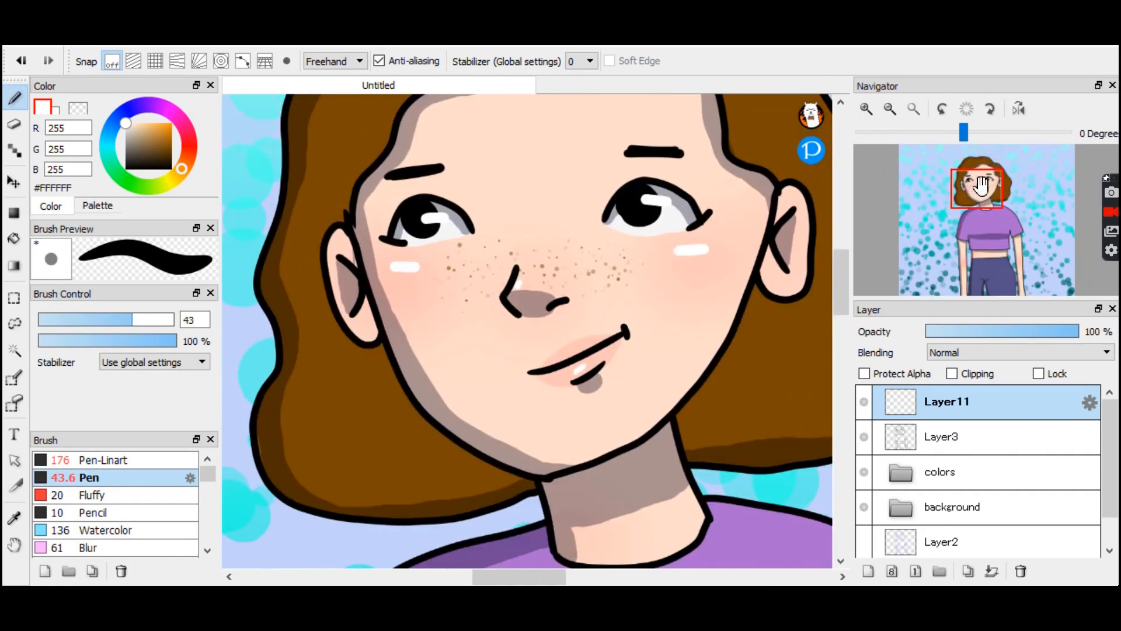
{"action": "left_click", "coordinate": [890, 109]}
{"action": "left_click", "coordinate": [889, 108]}
{"action": "left_click", "coordinate": [904, 473]}
{"action": "left_click", "coordinate": [1059, 465]}
{"action": "scroll", "coordinate": [1116, 458], "scroll_direction": "down", "scroll_amount": 2}
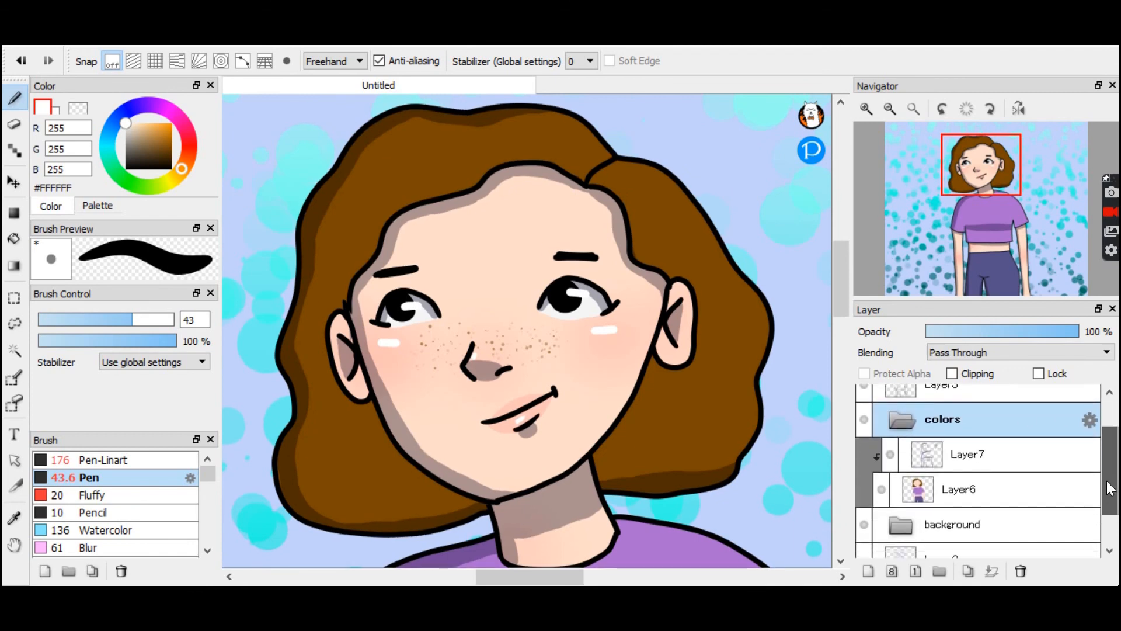
{"action": "left_click", "coordinate": [994, 485]}
Paint jagged light tan #D3AD77 highlight bands on both sides of the hair with the Pen at size 275.
{"action": "left_click", "coordinate": [681, 226], "text": "alt"}
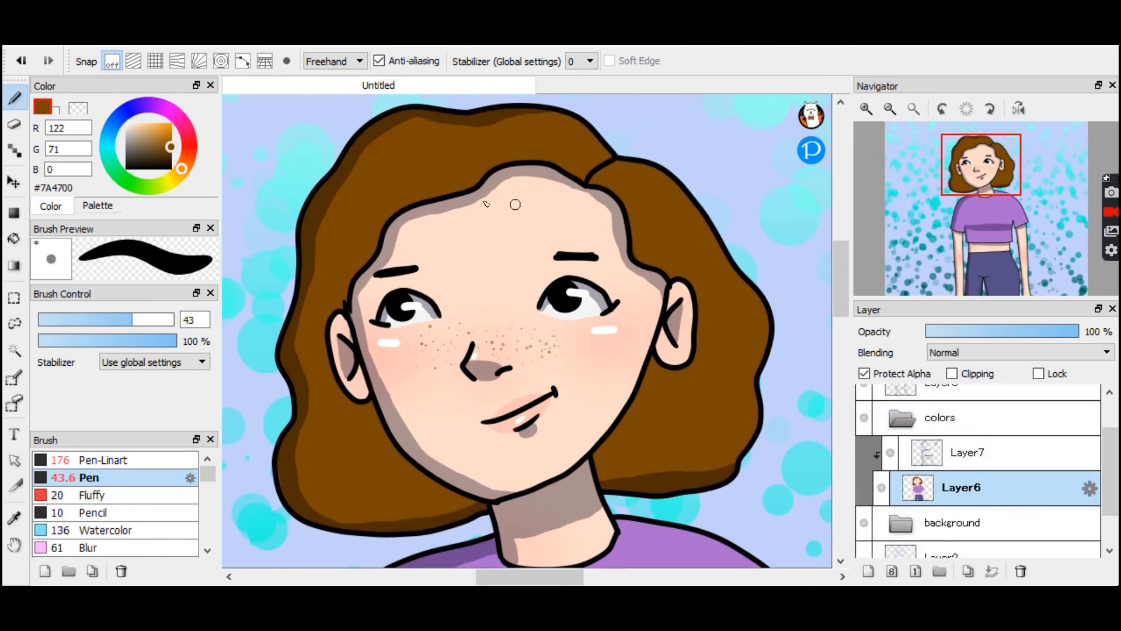
{"action": "left_click_drag", "start_coordinate": [170, 125], "coordinate": [139, 134]}
{"action": "left_click_drag", "start_coordinate": [154, 322], "coordinate": [193, 327]}
{"action": "mouse_move", "coordinate": [641, 252]}
{"action": "left_mouse_down"}
{"action": "mouse_move", "coordinate": [664, 211]}
{"action": "mouse_move", "coordinate": [689, 235]}
{"action": "mouse_move", "coordinate": [698, 221]}
{"action": "mouse_move", "coordinate": [685, 246]}
{"action": "mouse_move", "coordinate": [645, 257]}
{"action": "mouse_move", "coordinate": [651, 264]}
{"action": "mouse_move", "coordinate": [641, 255]}
{"action": "mouse_move", "coordinate": [670, 261]}
{"action": "mouse_move", "coordinate": [660, 256]}
{"action": "mouse_move", "coordinate": [673, 272]}
{"action": "mouse_move", "coordinate": [687, 263]}
{"action": "mouse_move", "coordinate": [707, 270]}
{"action": "mouse_move", "coordinate": [693, 238]}
{"action": "mouse_move", "coordinate": [726, 256]}
{"action": "mouse_move", "coordinate": [722, 243]}
{"action": "mouse_move", "coordinate": [675, 251]}
{"action": "left_mouse_up"}
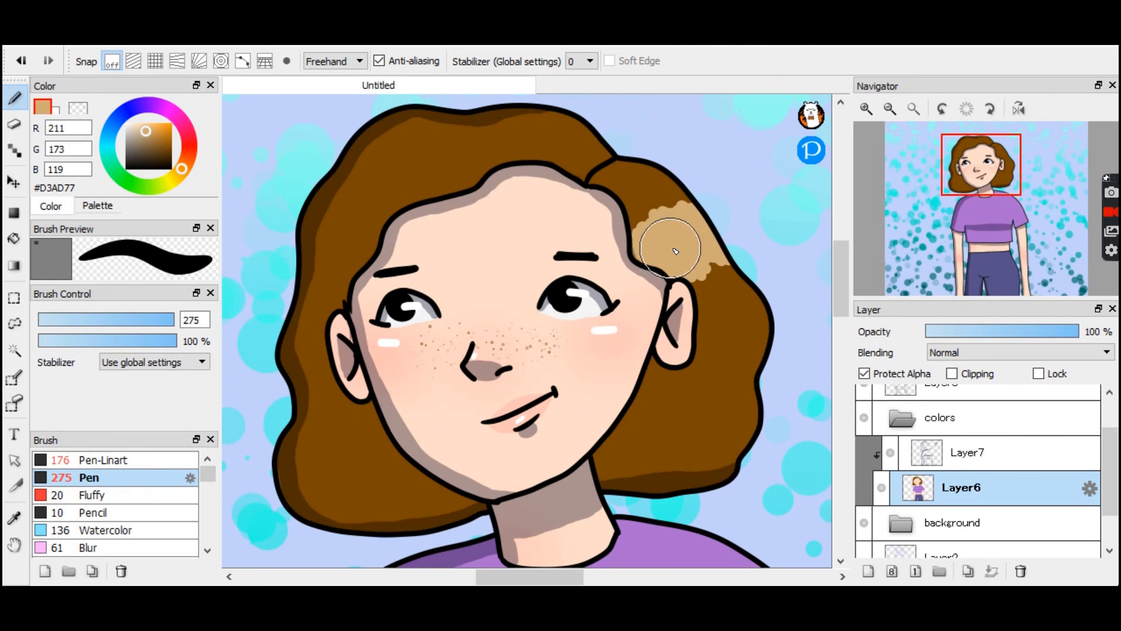
{"action": "mouse_move", "coordinate": [305, 216]}
{"action": "left_mouse_down"}
{"action": "mouse_move", "coordinate": [345, 279]}
{"action": "mouse_move", "coordinate": [360, 252]}
{"action": "mouse_move", "coordinate": [371, 254]}
{"action": "mouse_move", "coordinate": [341, 284]}
{"action": "mouse_move", "coordinate": [314, 251]}
{"action": "mouse_move", "coordinate": [295, 250]}
{"action": "left_mouse_up"}
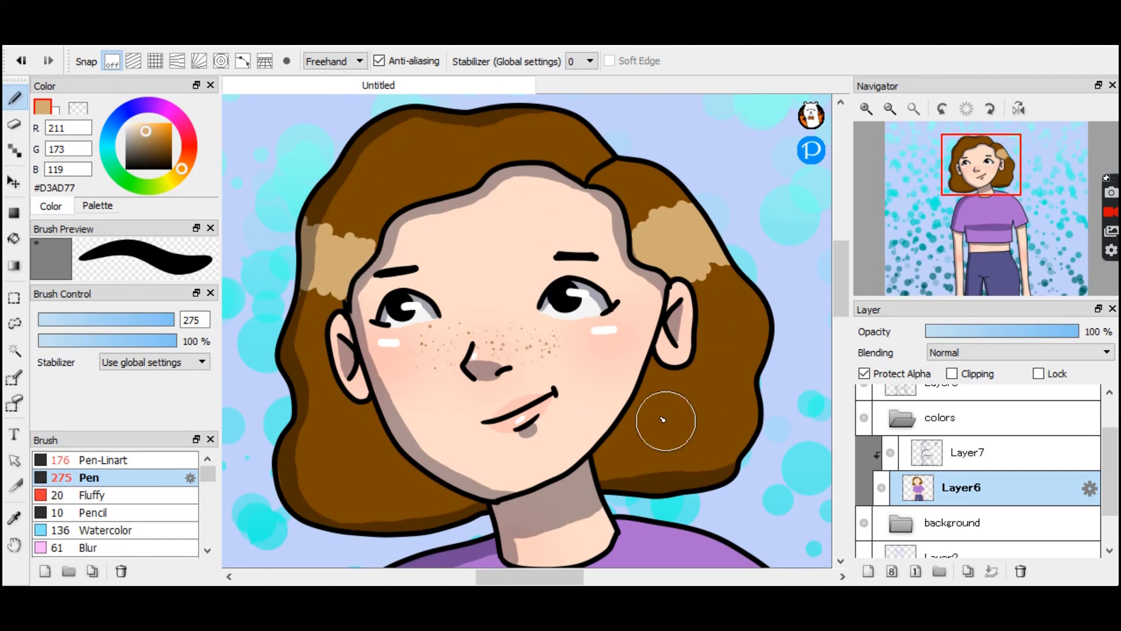
{"action": "left_click_drag", "start_coordinate": [314, 239], "coordinate": [330, 241]}
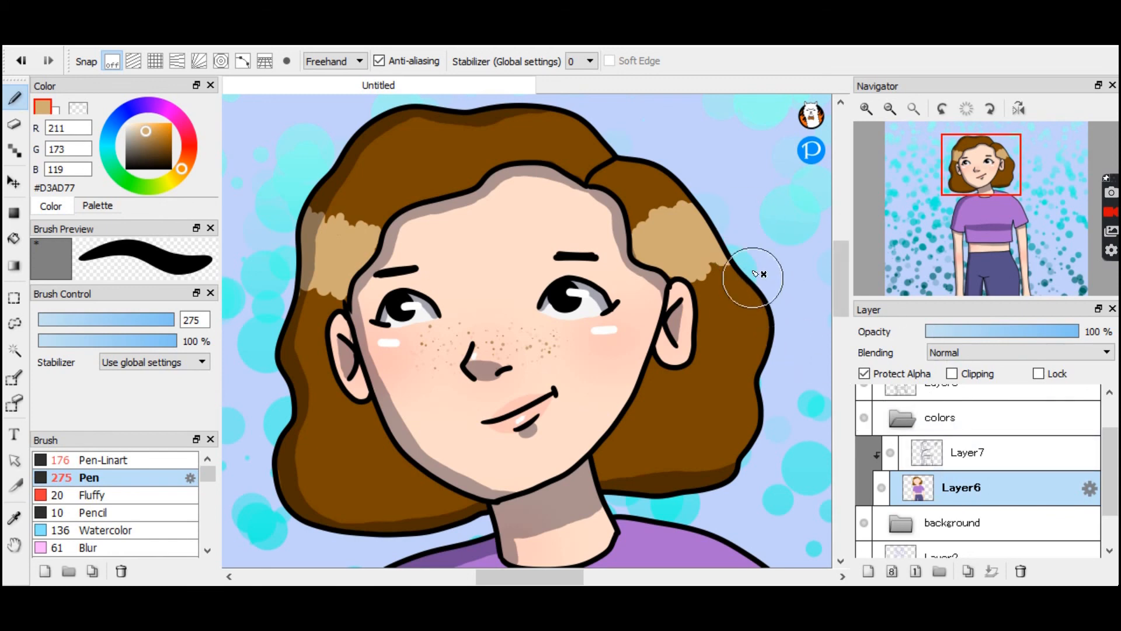
Collapse the colors folder, select Layer11, and set the colour to white #FFFFFF and the Pen size to 45.
{"action": "left_click", "coordinate": [899, 421]}
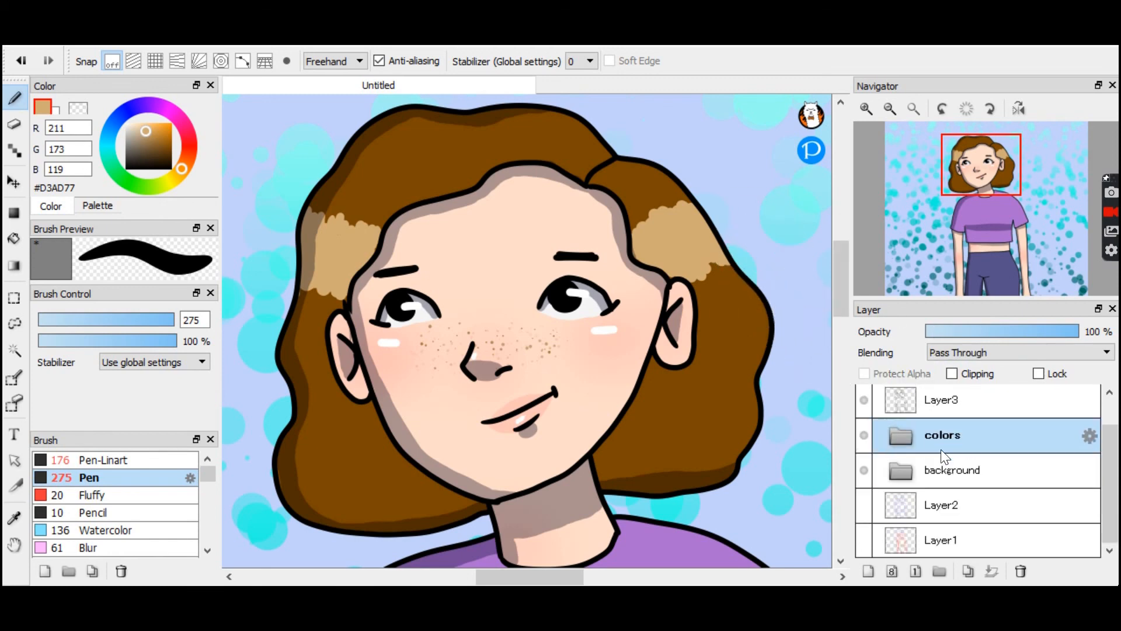
{"action": "scroll", "coordinate": [993, 502], "scroll_direction": "up", "scroll_amount": 1}
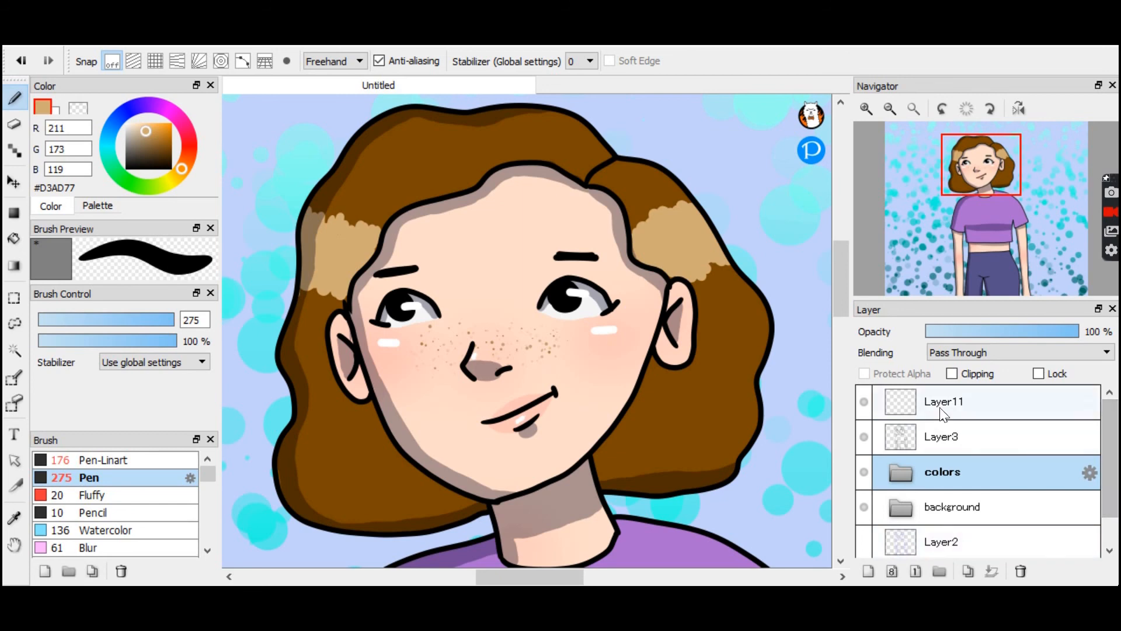
{"action": "left_click", "coordinate": [963, 402]}
{"action": "left_click_drag", "start_coordinate": [113, 146], "coordinate": [77, 97]}
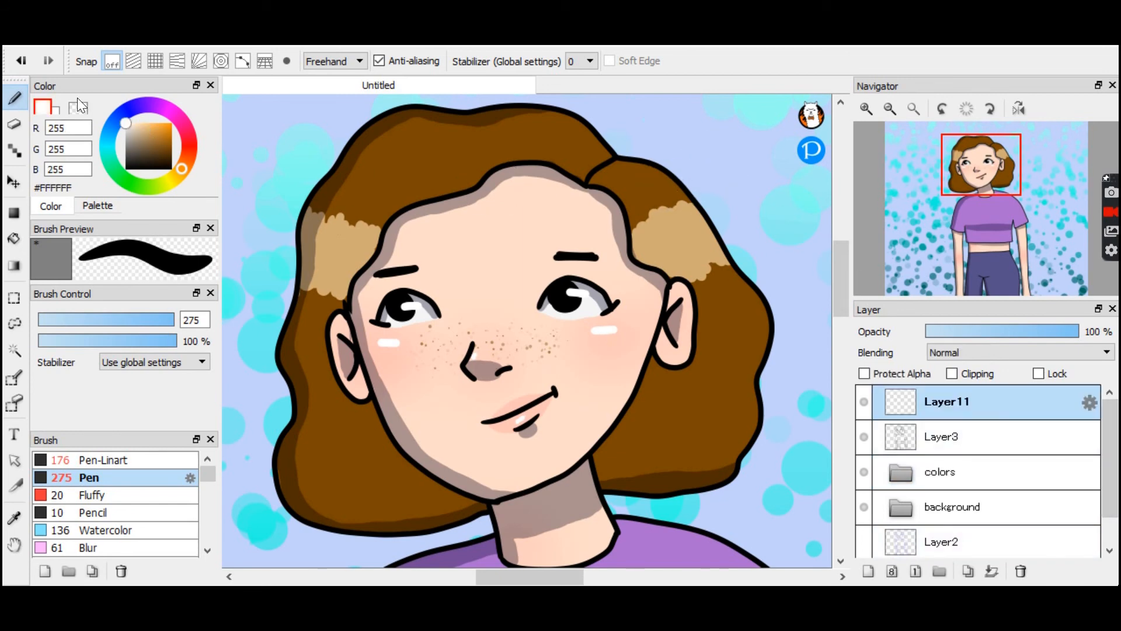
{"action": "left_click_drag", "start_coordinate": [168, 320], "coordinate": [134, 331]}
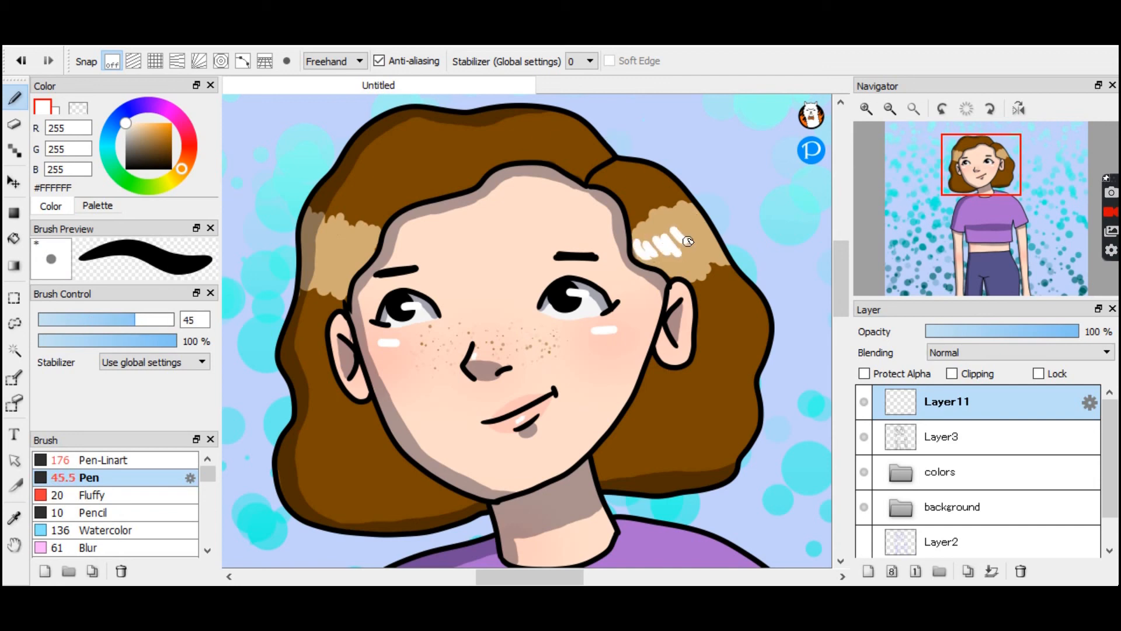
Undo the short white streaks painted over the tan hair highlight above the ear.
{"action": "key", "text": "ctrl+z"}
{"action": "key", "text": "ctrl+z"}
{"action": "key", "text": "ctrl+z"}
{"action": "key", "text": "ctrl+z"}
{"action": "key", "text": "ctrl+z"}
{"action": "key", "text": "ctrl+z"}
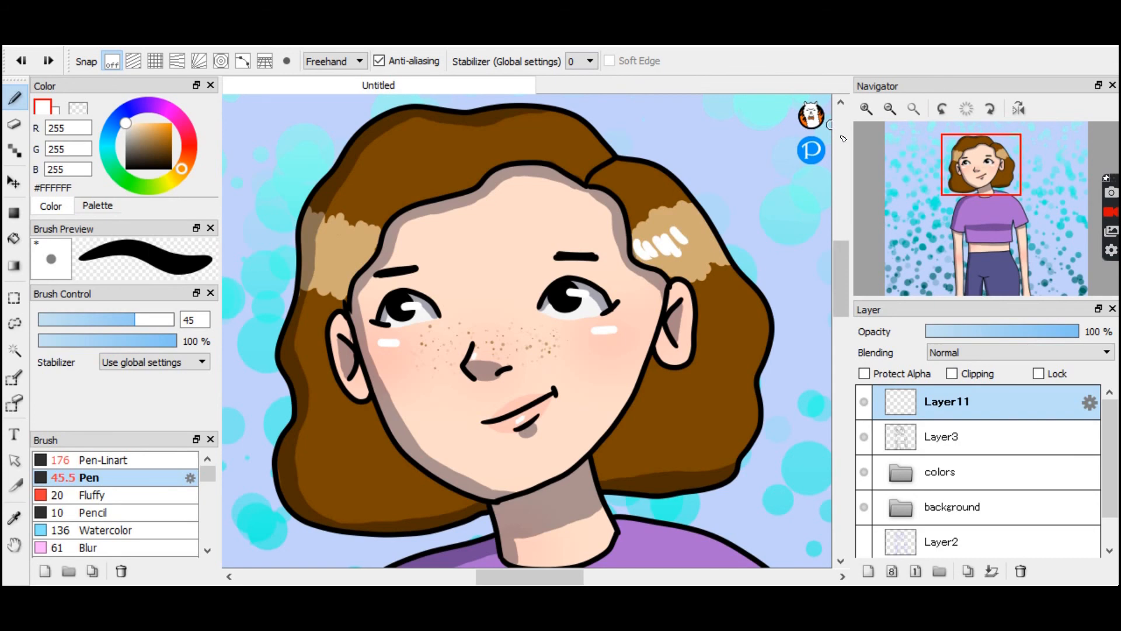
Try to paint thick white streaks inside the tan highlight bands on both sides of the hair.
{"action": "left_click", "coordinate": [863, 107]}
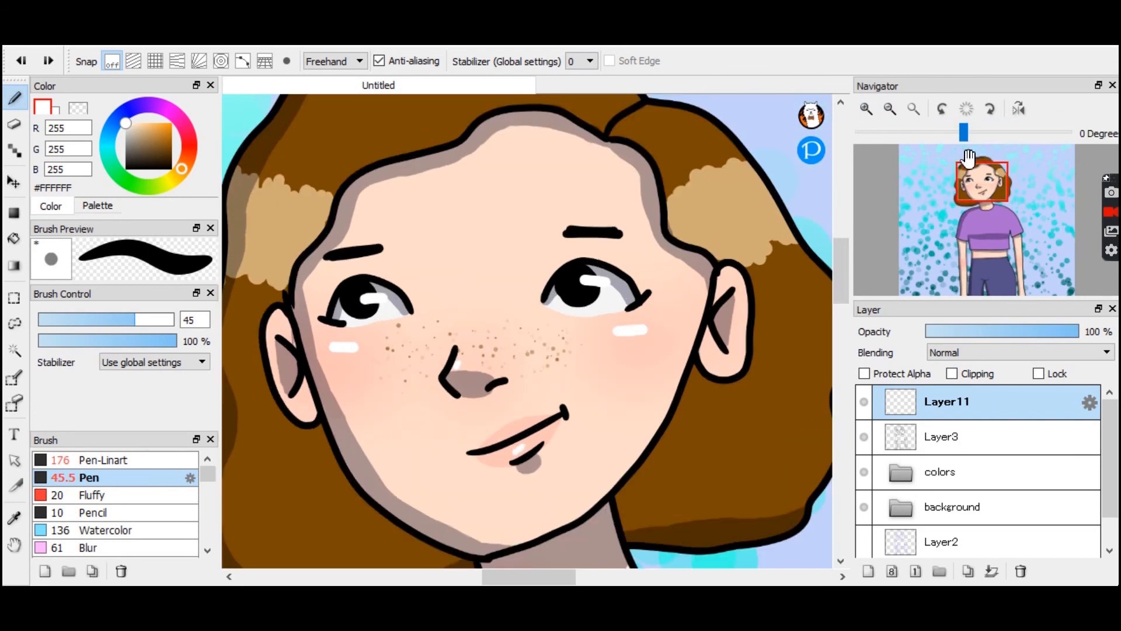
{"action": "left_click_drag", "start_coordinate": [970, 175], "coordinate": [992, 158]}
{"action": "mouse_move", "coordinate": [470, 293]}
{"action": "left_mouse_down"}
{"action": "mouse_move", "coordinate": [461, 304]}
{"action": "mouse_move", "coordinate": [501, 328]}
{"action": "mouse_move", "coordinate": [453, 290]}
{"action": "left_mouse_up"}
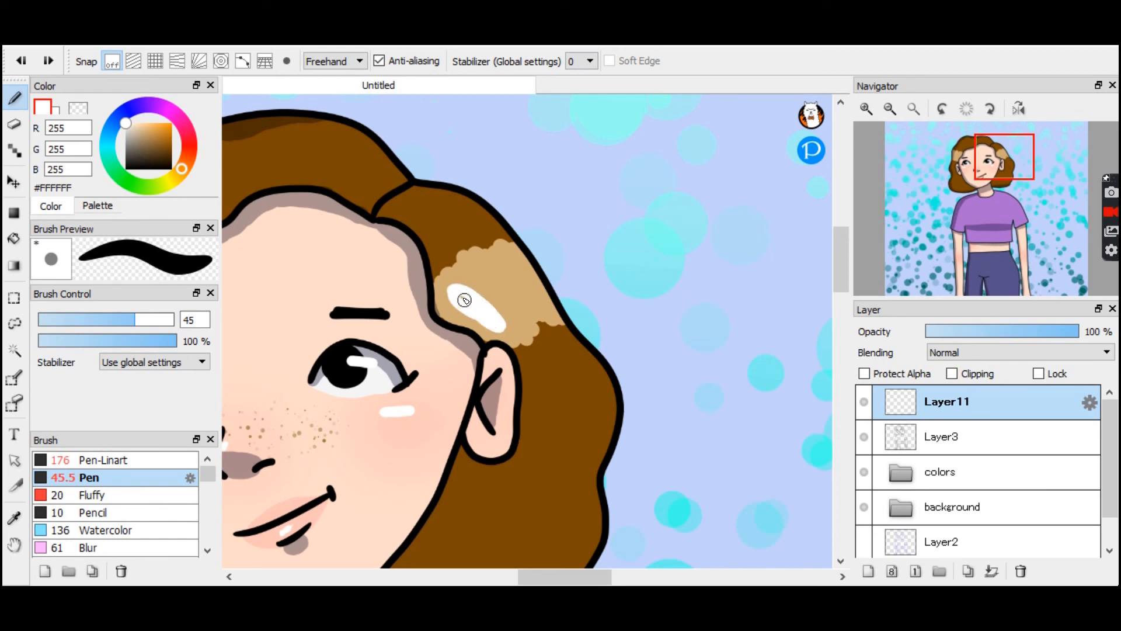
{"action": "mouse_move", "coordinate": [502, 291]}
{"action": "left_mouse_down"}
{"action": "mouse_move", "coordinate": [506, 302]}
{"action": "mouse_move", "coordinate": [492, 289]}
{"action": "left_mouse_up"}
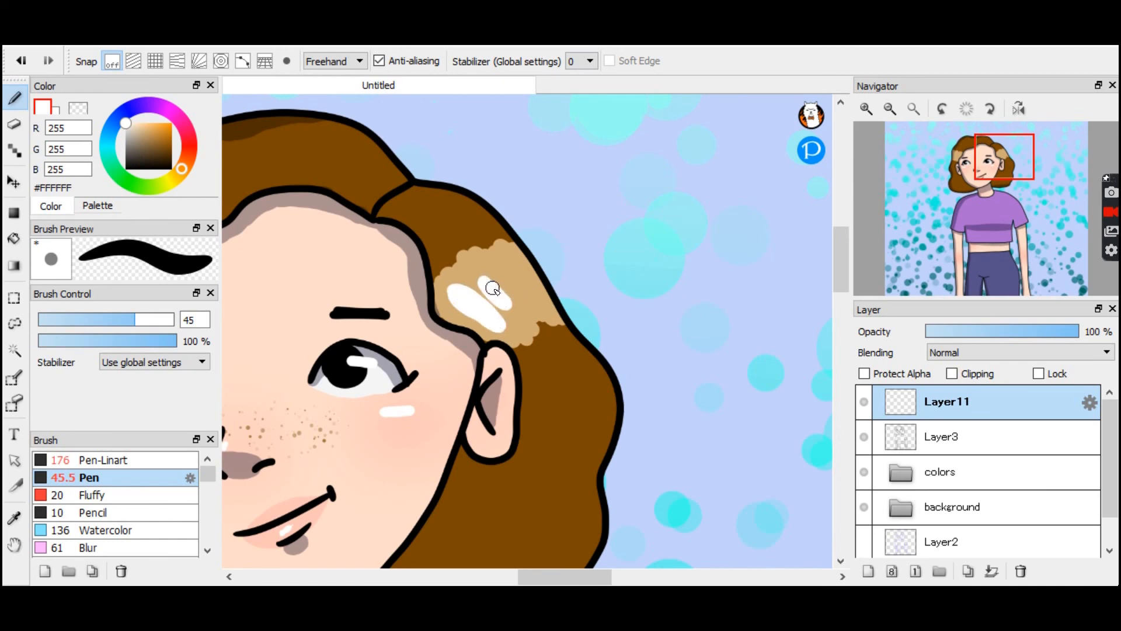
{"action": "left_click_drag", "start_coordinate": [545, 302], "coordinate": [519, 259]}
{"action": "left_click_drag", "start_coordinate": [561, 576], "coordinate": [501, 575]}
{"action": "mouse_move", "coordinate": [386, 283]}
{"action": "left_mouse_down"}
{"action": "mouse_move", "coordinate": [386, 315]}
{"action": "mouse_move", "coordinate": [393, 287]}
{"action": "mouse_move", "coordinate": [412, 330]}
{"action": "mouse_move", "coordinate": [426, 312]}
{"action": "mouse_move", "coordinate": [448, 325]}
{"action": "left_mouse_up"}
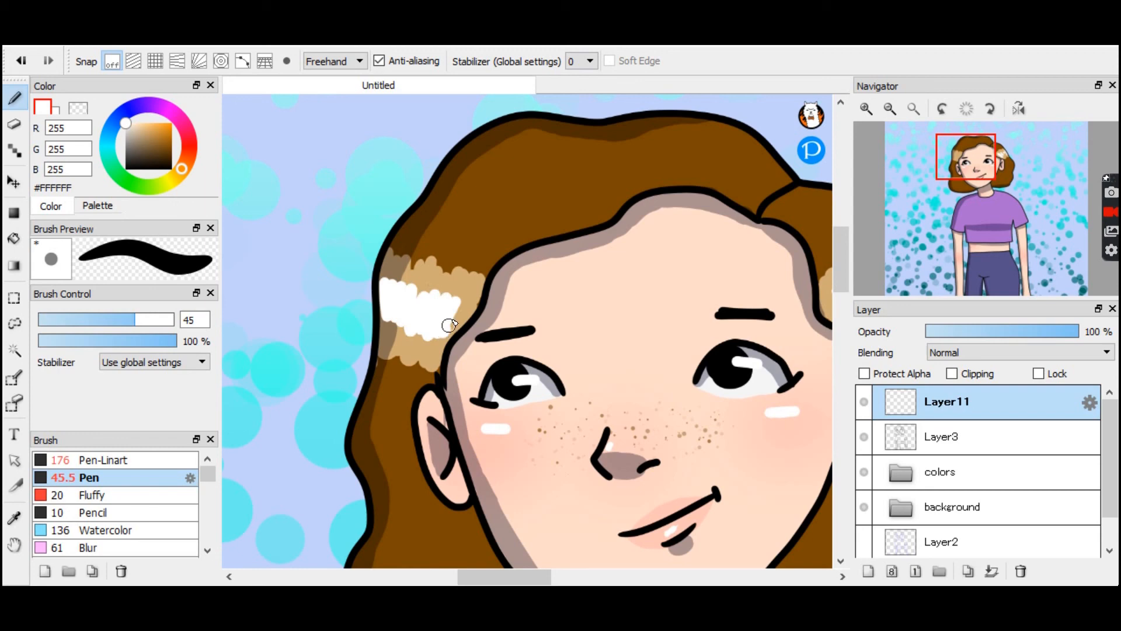
{"action": "mouse_move", "coordinate": [970, 176]}
{"action": "left_mouse_down"}
{"action": "mouse_move", "coordinate": [976, 185]}
{"action": "mouse_move", "coordinate": [982, 175]}
{"action": "left_mouse_up"}
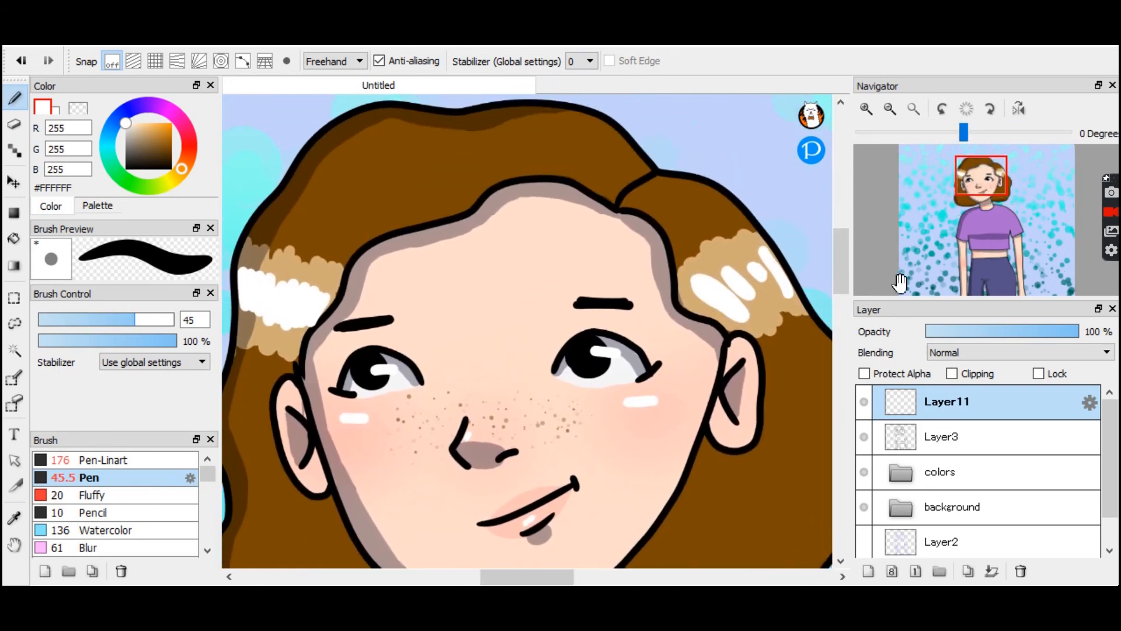
Undo the white streaks on both sides of the hair, leaving only the tan highlight bands.
{"action": "key", "text": "ctrl+z"}
{"action": "key", "text": "ctrl+z"}
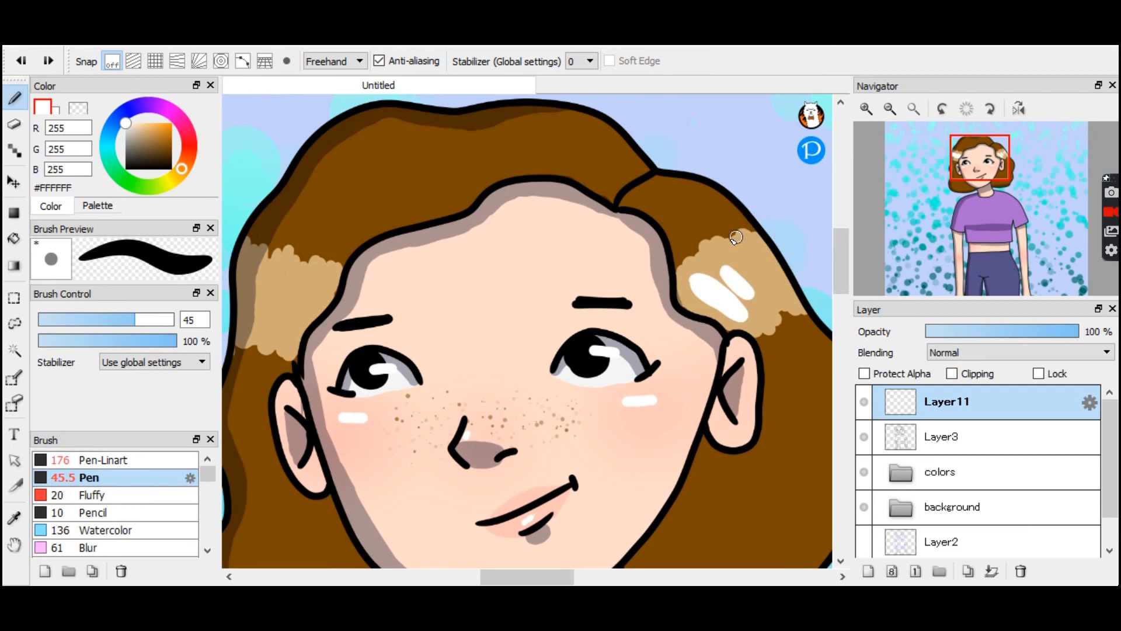
{"action": "key", "text": "ctrl+z"}
{"action": "key", "text": "ctrl+z"}
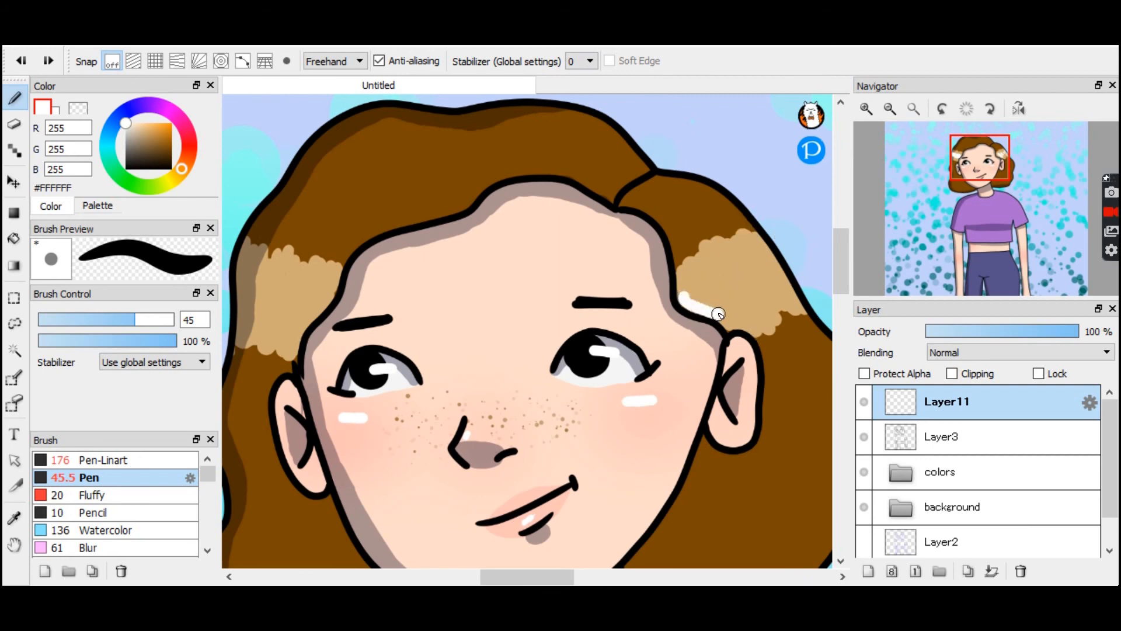
Paint a jagged white band with the Pen through the middle of the tan highlight on each side of the hair.
{"action": "mouse_move", "coordinate": [718, 307]}
{"action": "left_mouse_down"}
{"action": "mouse_move", "coordinate": [706, 285]}
{"action": "mouse_move", "coordinate": [751, 293]}
{"action": "mouse_move", "coordinate": [761, 272]}
{"action": "left_mouse_up"}
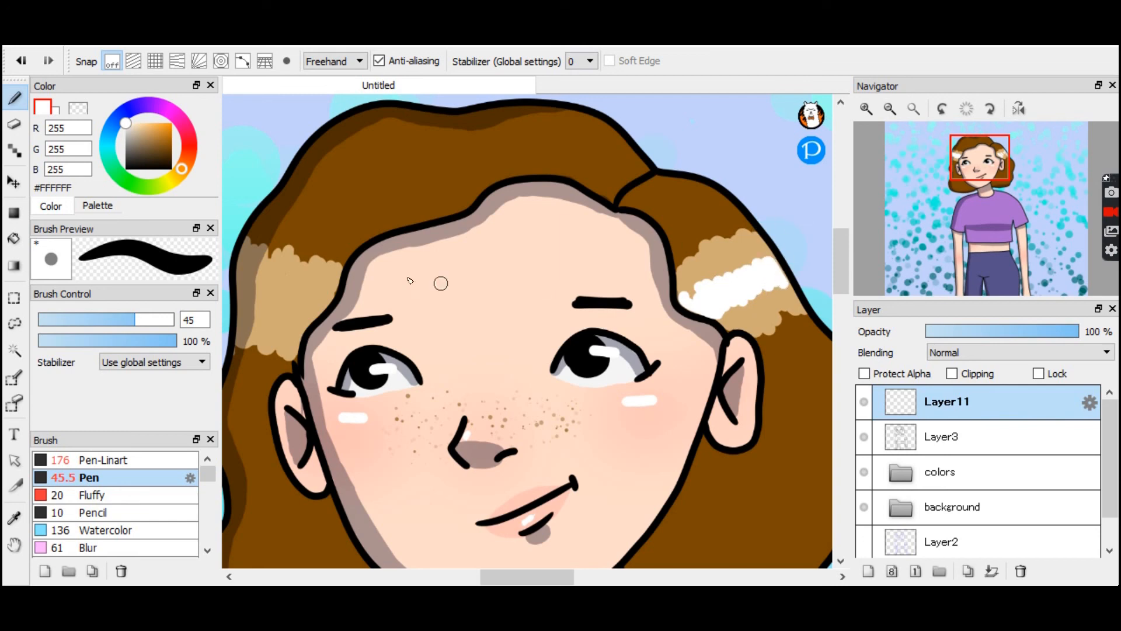
{"action": "mouse_move", "coordinate": [241, 270]}
{"action": "left_mouse_down"}
{"action": "mouse_move", "coordinate": [244, 301]}
{"action": "mouse_move", "coordinate": [256, 277]}
{"action": "mouse_move", "coordinate": [277, 320]}
{"action": "mouse_move", "coordinate": [305, 304]}
{"action": "left_mouse_up"}
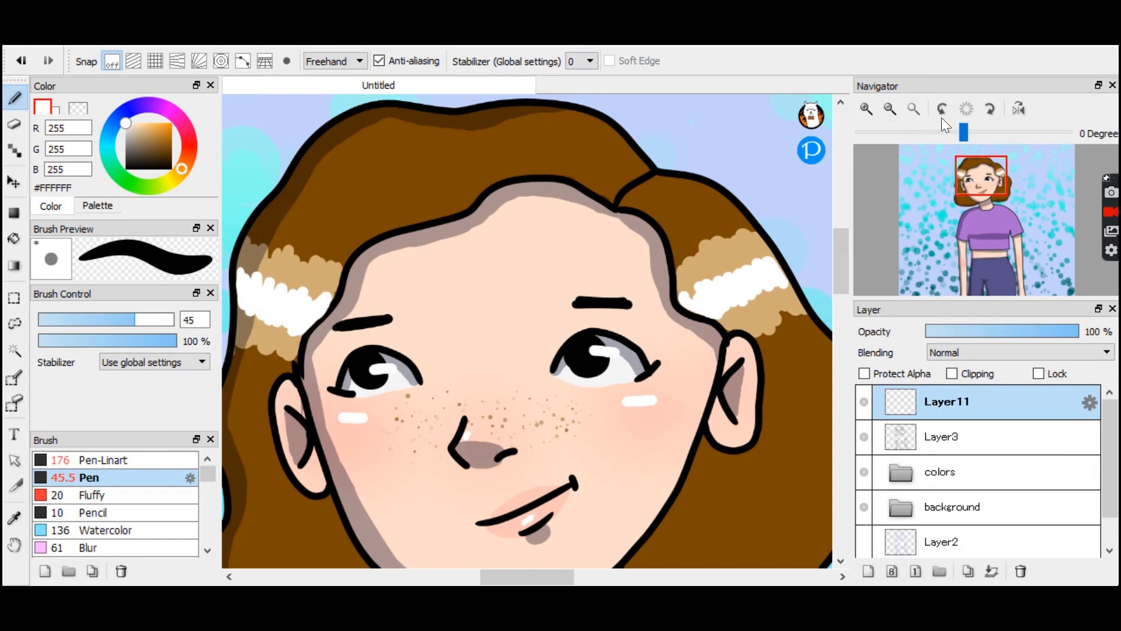
Try Layer11 at 53% opacity and restore it to 100%.
{"action": "left_click", "coordinate": [914, 109]}
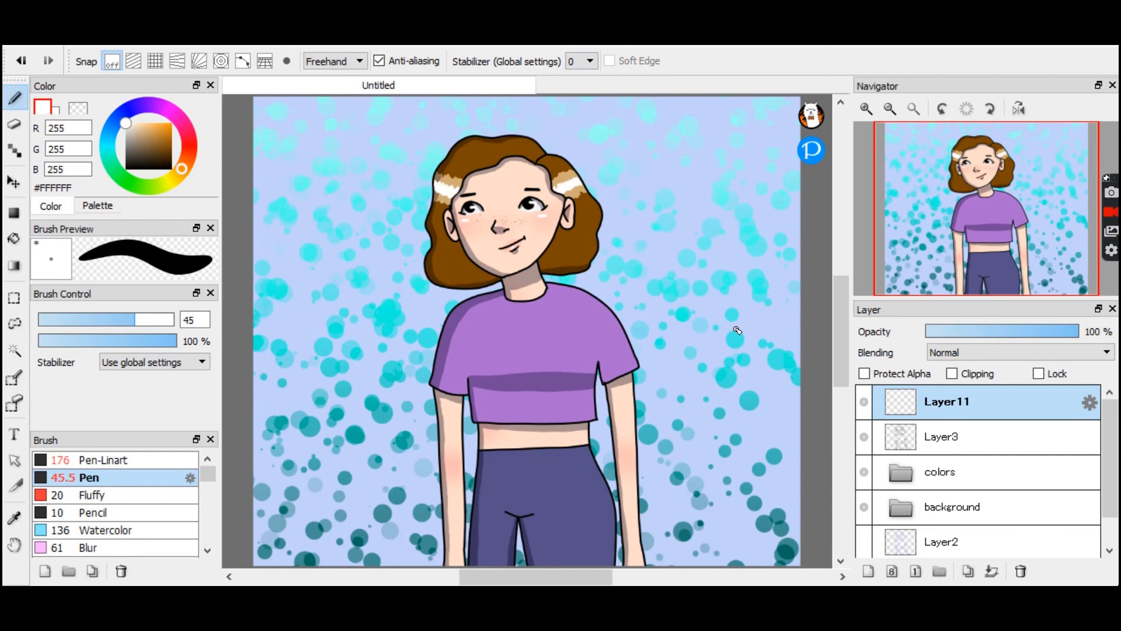
{"action": "left_click", "coordinate": [1005, 333]}
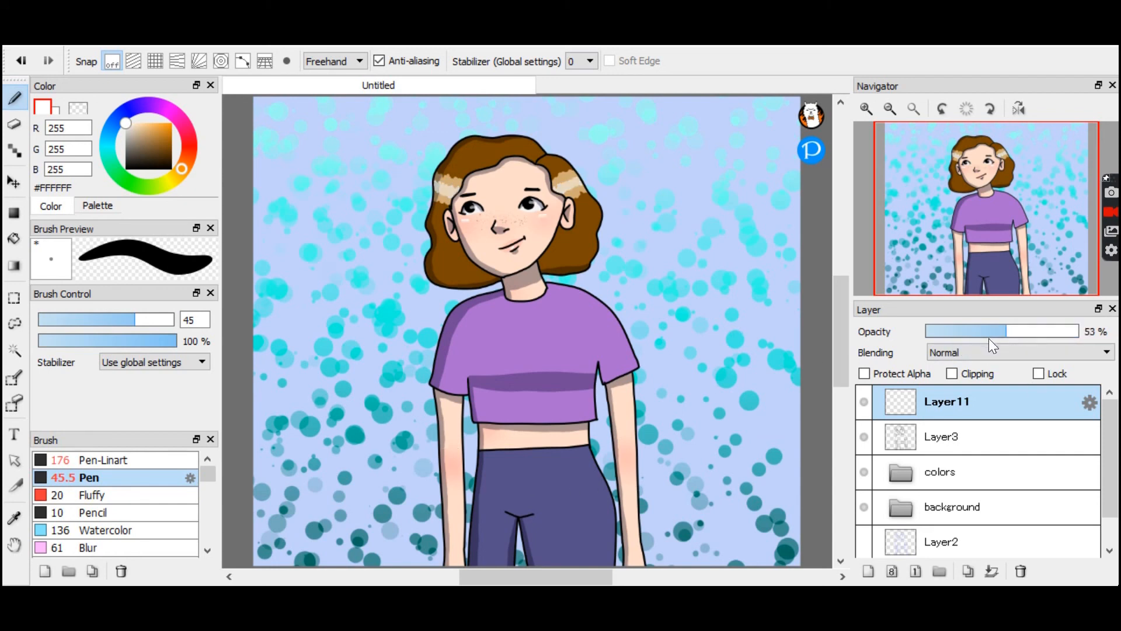
{"action": "left_click_drag", "start_coordinate": [989, 333], "coordinate": [1080, 332]}
Fade the white bands on both sides of the hair with the Eraser at size 333 and 12% opacity.
{"action": "left_click", "coordinate": [867, 109]}
{"action": "left_click_drag", "start_coordinate": [921, 155], "coordinate": [919, 93]}
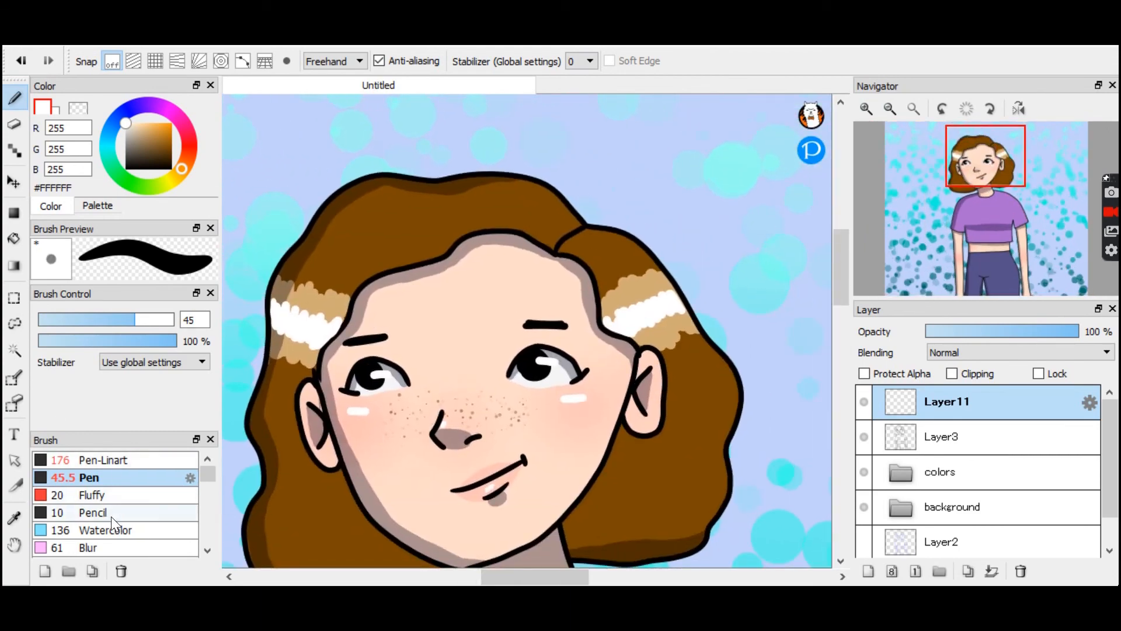
{"action": "left_click", "coordinate": [14, 124]}
{"action": "left_click_drag", "start_coordinate": [146, 340], "coordinate": [65, 344]}
{"action": "left_click", "coordinate": [162, 318]}
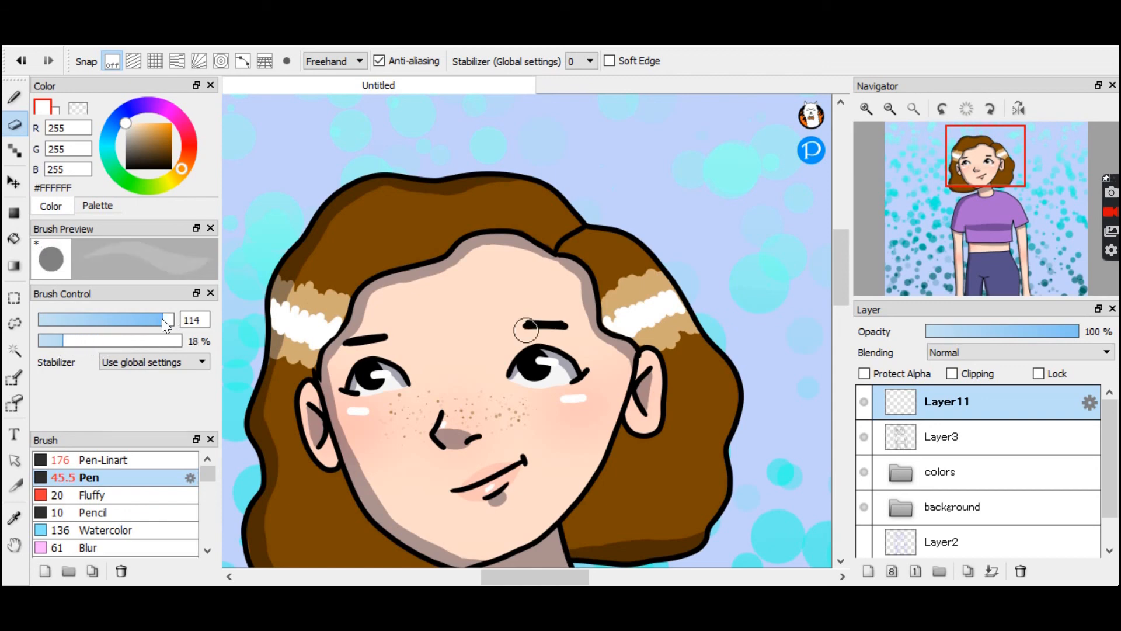
{"action": "left_click_drag", "start_coordinate": [164, 320], "coordinate": [202, 321]}
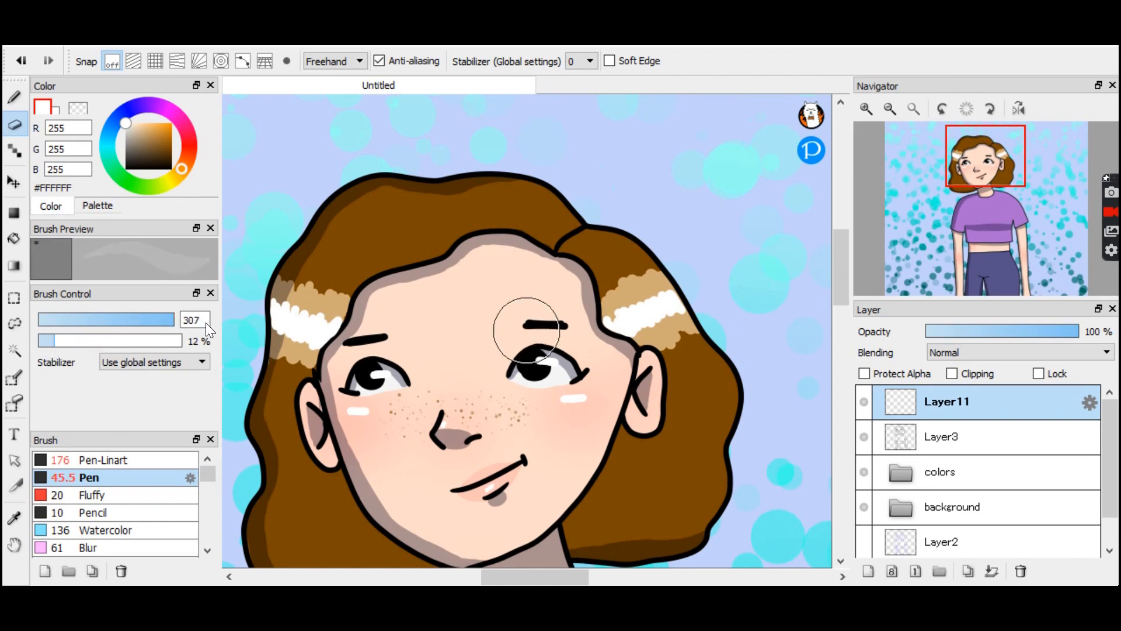
{"action": "mouse_move", "coordinate": [375, 301]}
{"action": "left_mouse_down"}
{"action": "mouse_move", "coordinate": [316, 319]}
{"action": "mouse_move", "coordinate": [326, 279]}
{"action": "mouse_move", "coordinate": [256, 337]}
{"action": "mouse_move", "coordinate": [260, 359]}
{"action": "mouse_move", "coordinate": [402, 278]}
{"action": "mouse_move", "coordinate": [284, 338]}
{"action": "mouse_move", "coordinate": [273, 288]}
{"action": "mouse_move", "coordinate": [266, 323]}
{"action": "mouse_move", "coordinate": [318, 305]}
{"action": "left_mouse_up"}
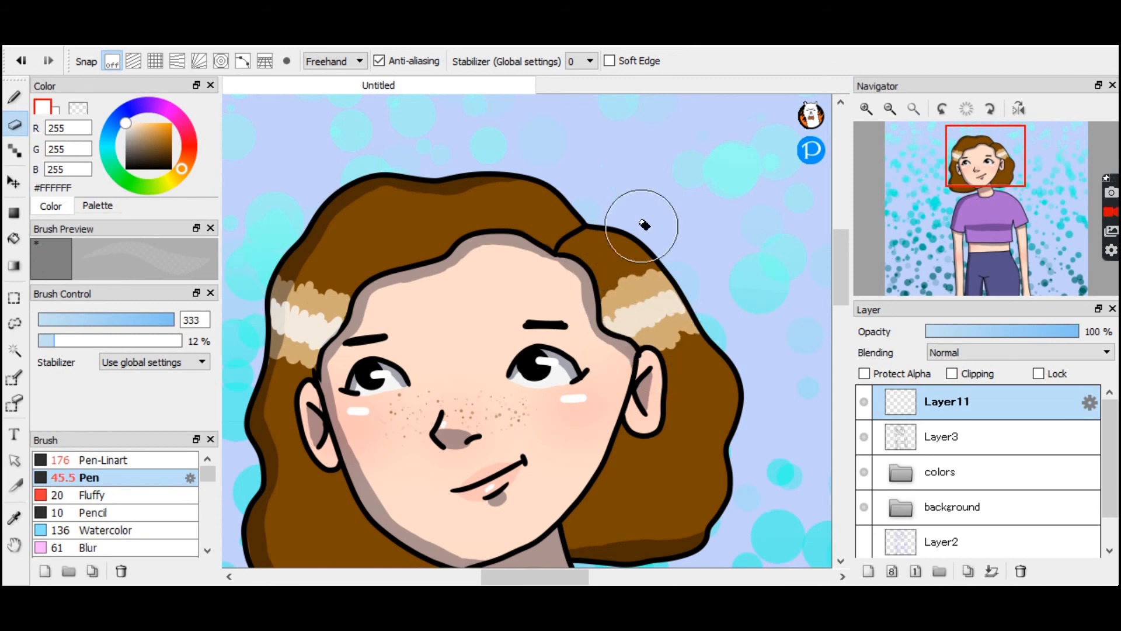
{"action": "left_click_drag", "start_coordinate": [303, 288], "coordinate": [326, 283]}
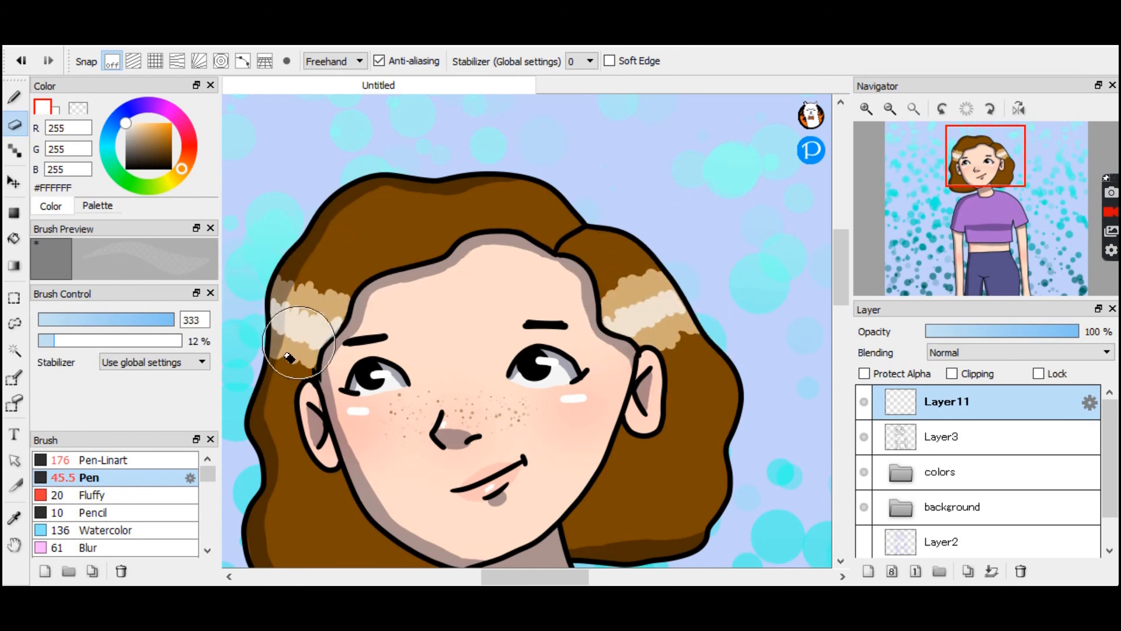
{"action": "left_click", "coordinate": [912, 107]}
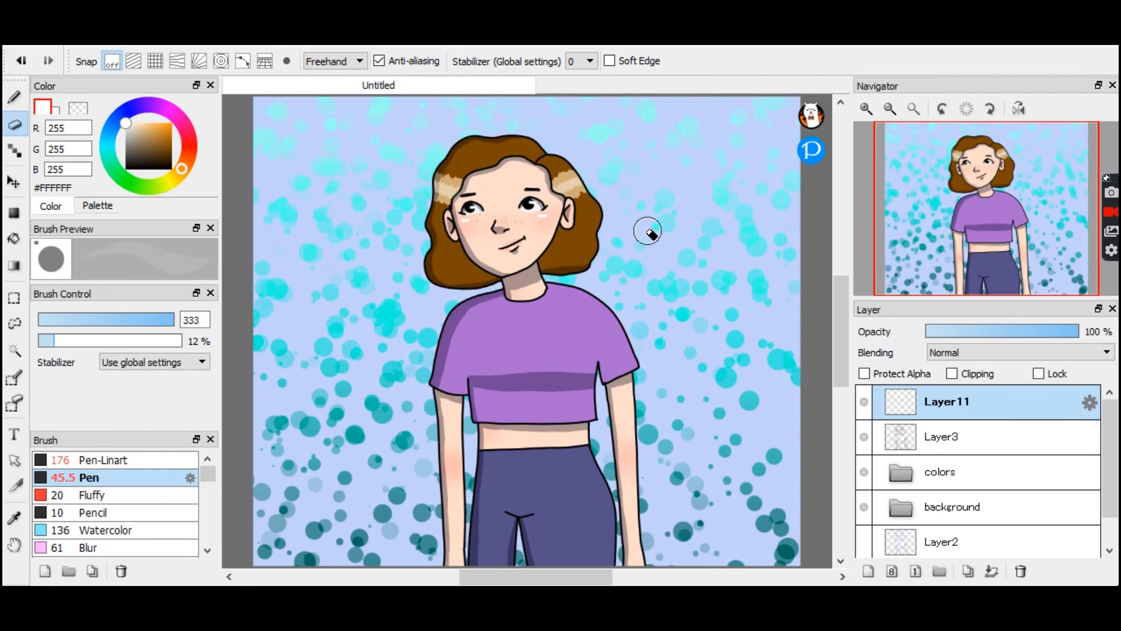
Try to fade the white hair band above the ear on the parting side further, and undo the eraser stroke.
{"action": "left_click", "coordinate": [866, 106]}
{"action": "left_click", "coordinate": [866, 106]}
{"action": "left_click_drag", "start_coordinate": [902, 169], "coordinate": [987, 174]}
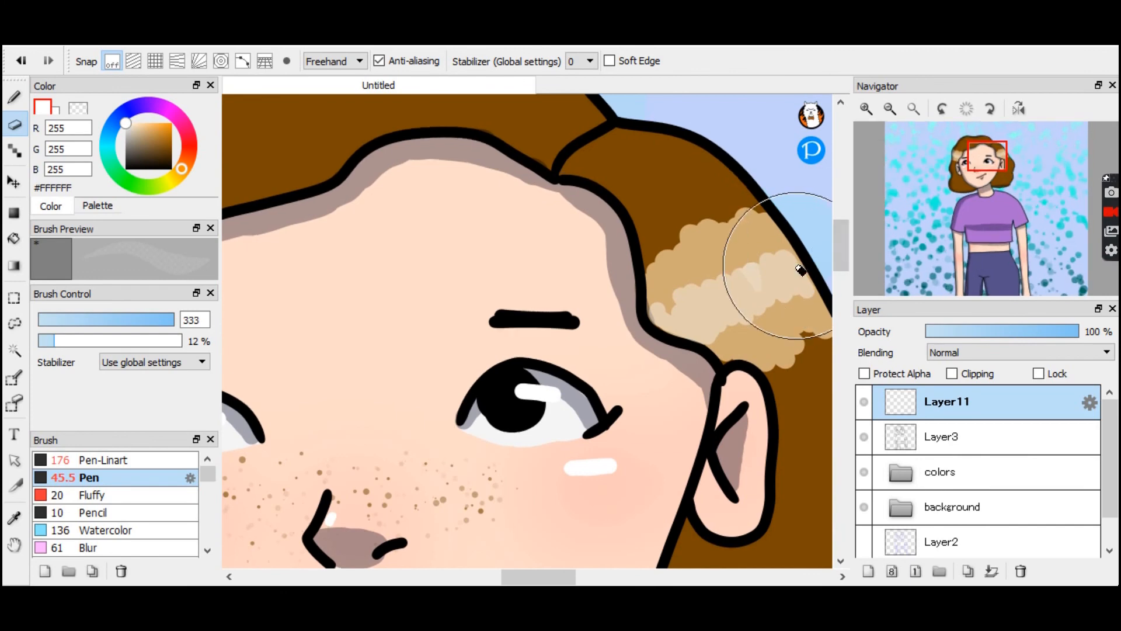
{"action": "left_click_drag", "start_coordinate": [733, 280], "coordinate": [809, 278]}
{"action": "key", "text": "ctrl+z"}
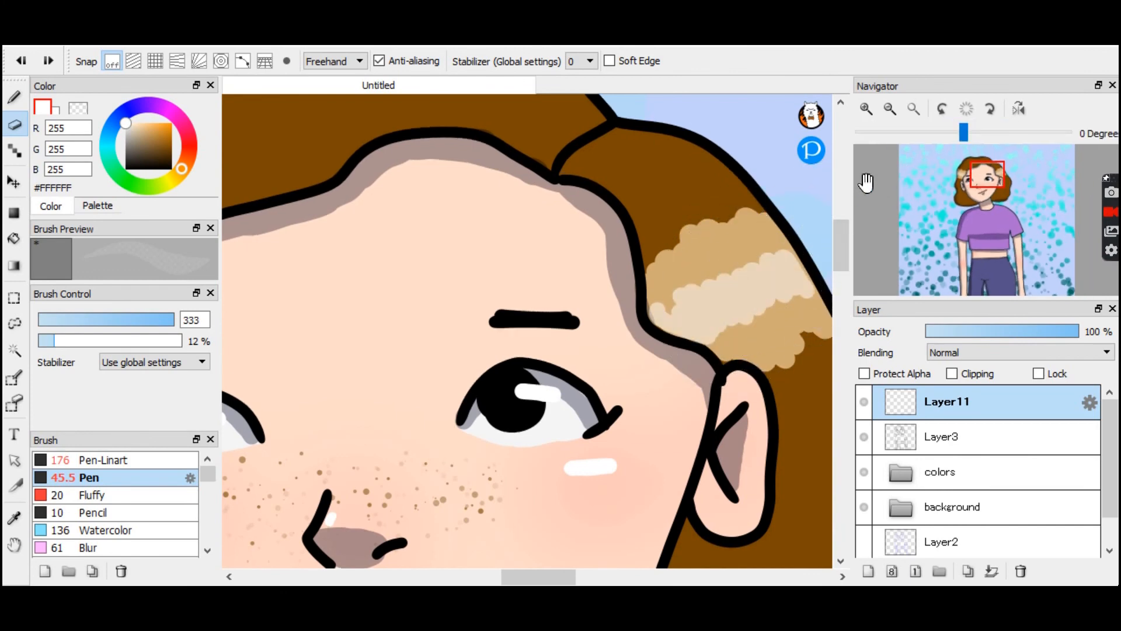
{"action": "left_click", "coordinate": [886, 109]}
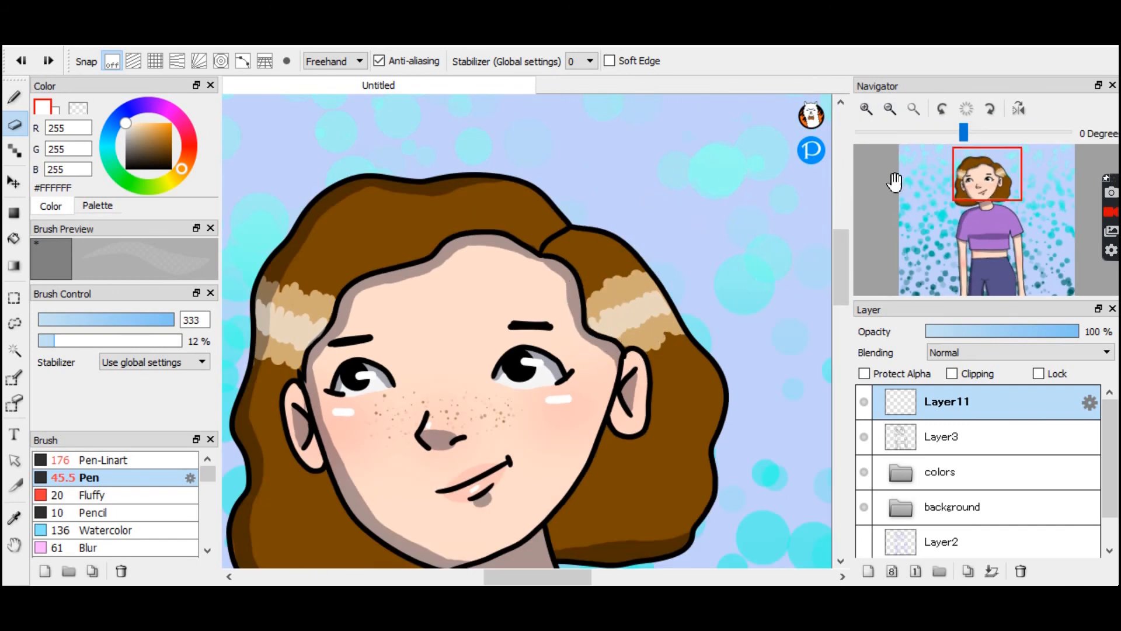
{"action": "left_click", "coordinate": [913, 108]}
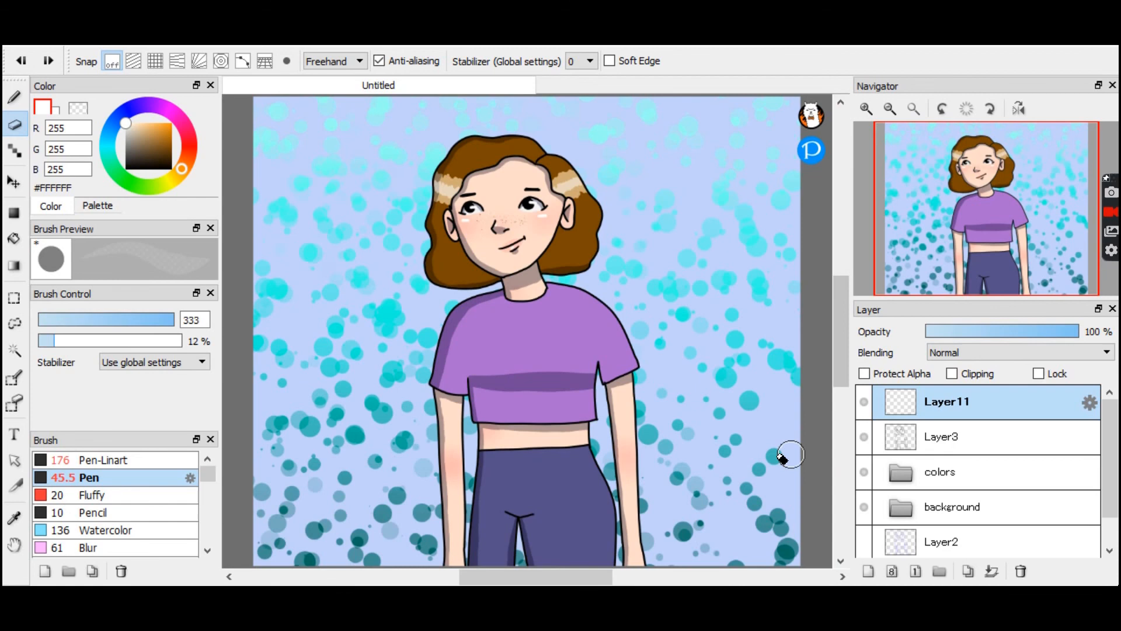